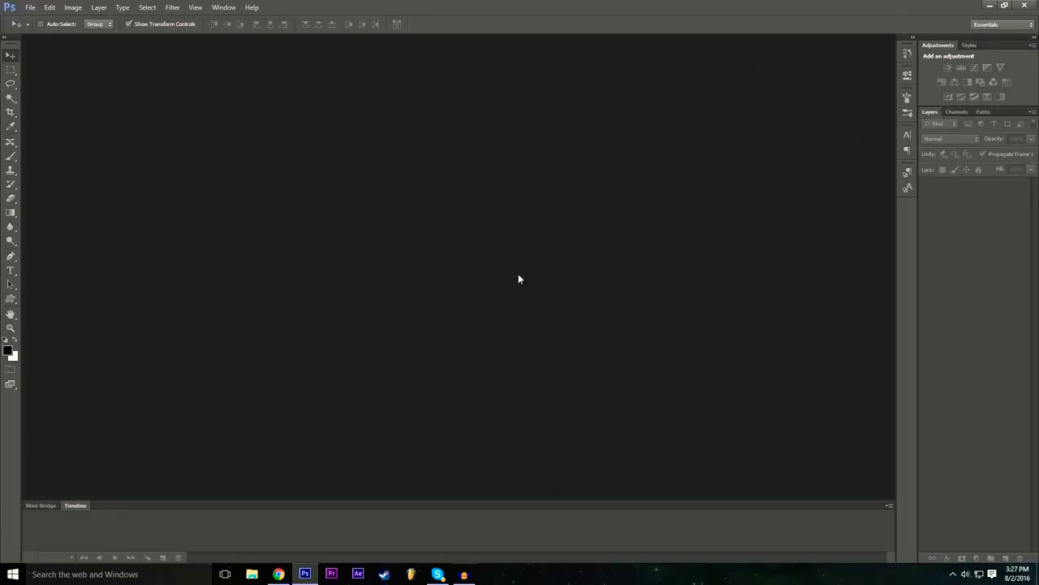
# Step: Choose the Essentials (Default) workspace for the window layout
pyautogui.click(227, 7)
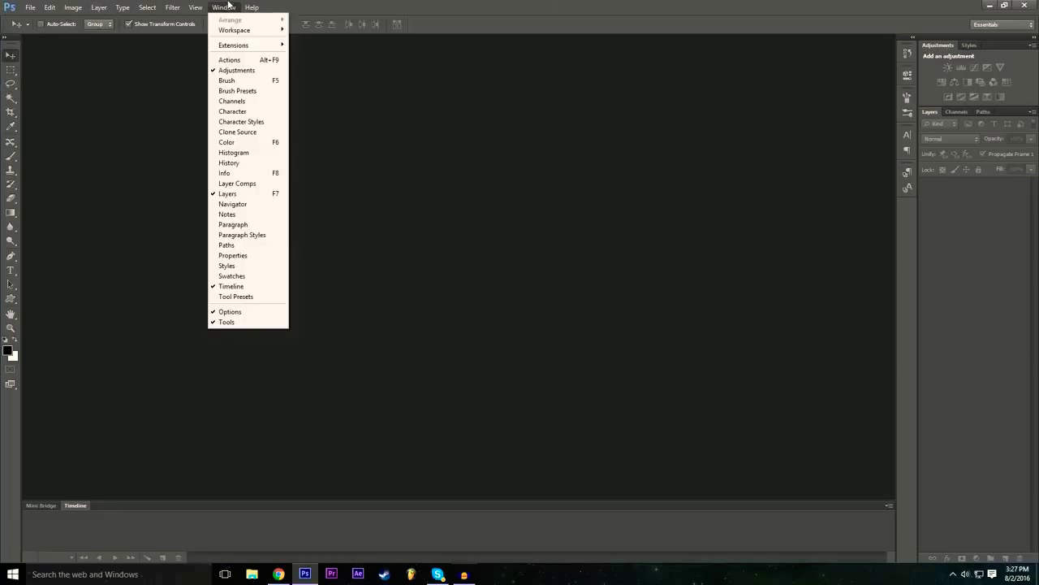
pyautogui.moveTo(251, 31)
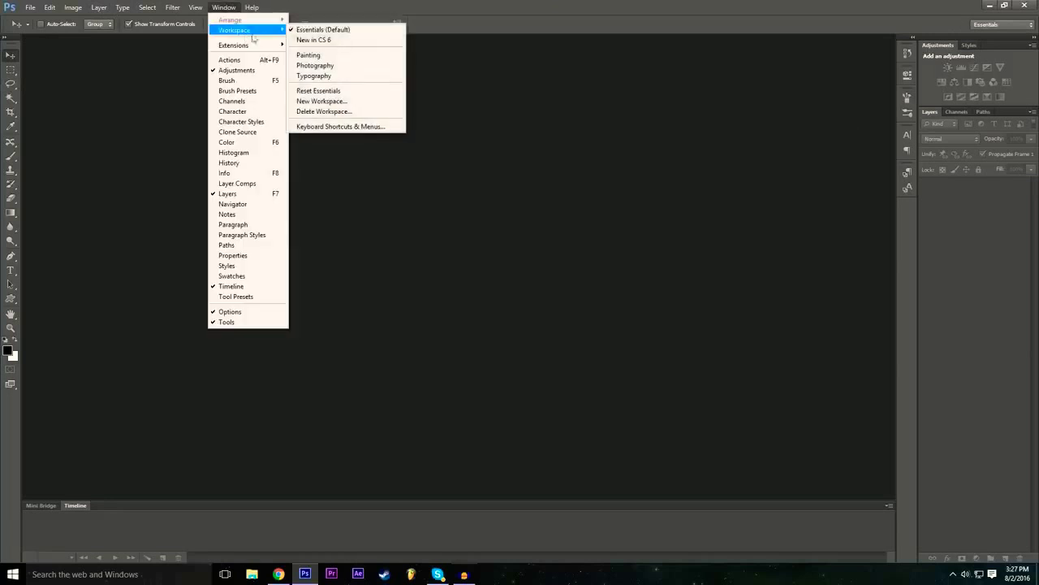
pyautogui.click(352, 32)
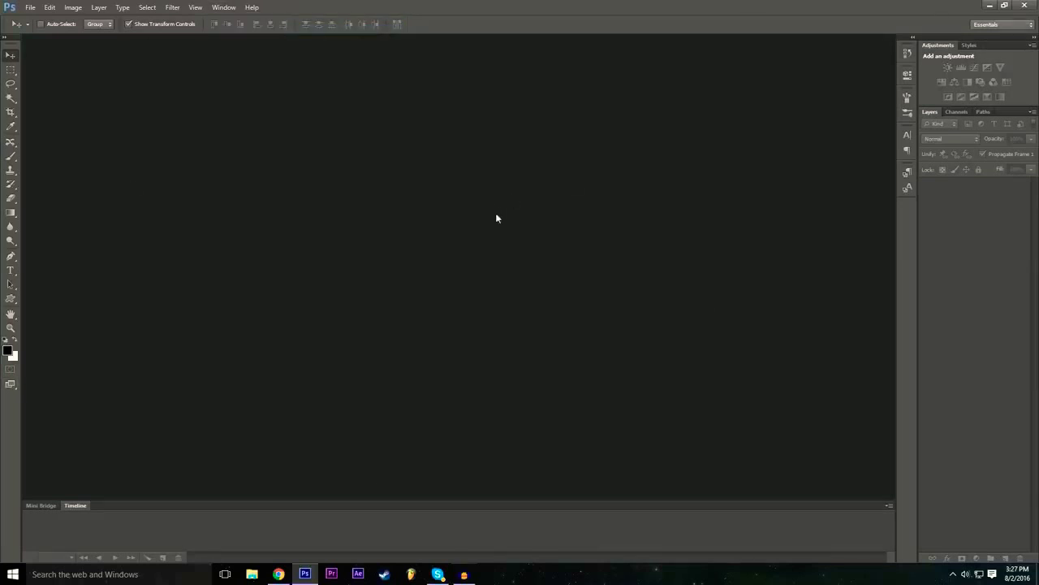
# Step: Start a new document, collapse its advanced options and name it Example
pyautogui.click(29, 6)
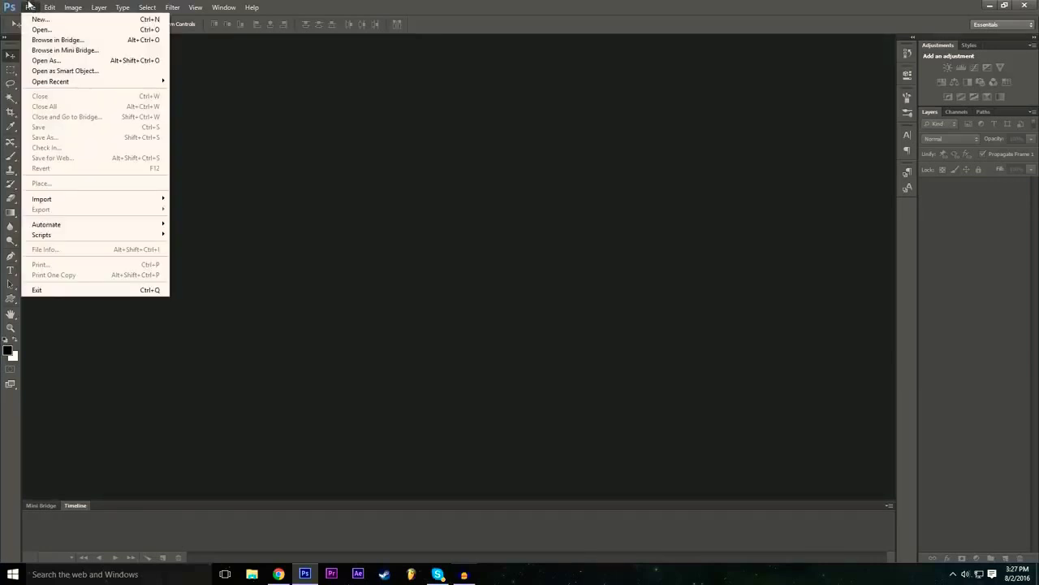
pyautogui.click(41, 19)
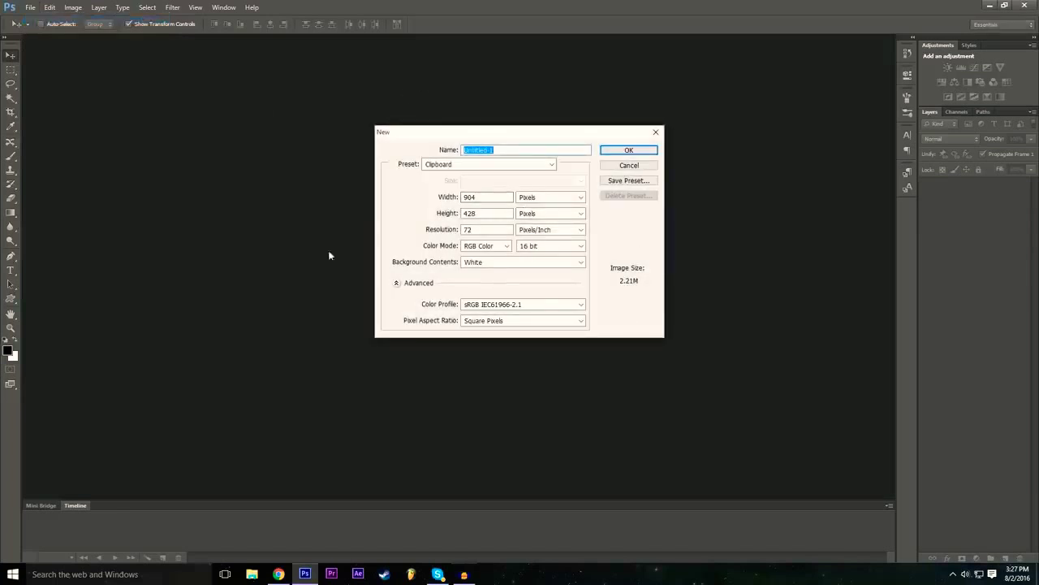
pyautogui.click(396, 283)
pyautogui.moveTo(512, 150); pyautogui.dragTo(381, 162)
pyautogui.write('Example')
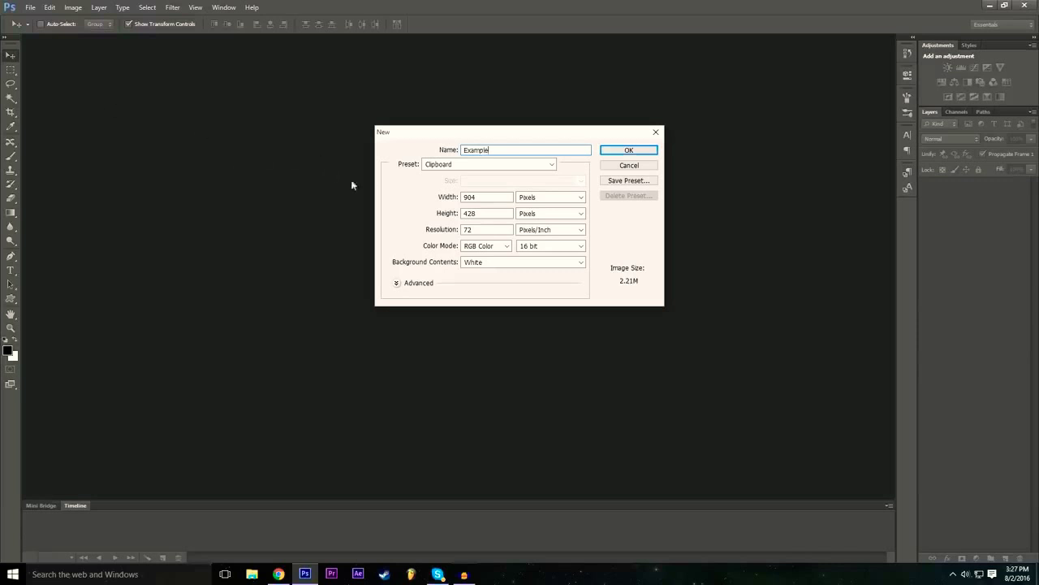
pyautogui.hotkey('ctrl', 'a')
# Step: Set the new document's width to 1920 and its height to 1080 pixels
pyautogui.click(493, 199)
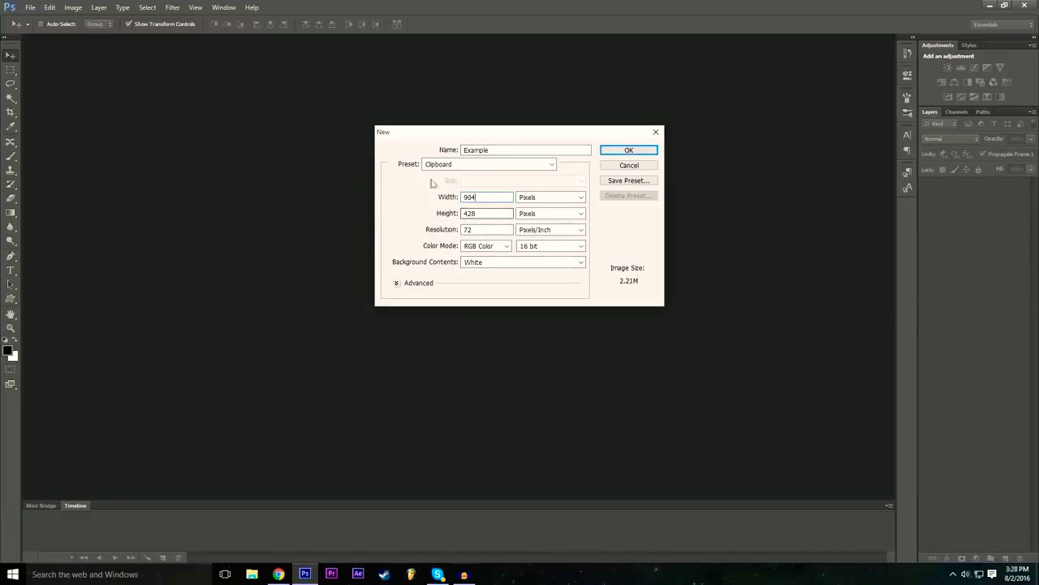
pyautogui.doubleClick(481, 198)
pyautogui.write('1920')
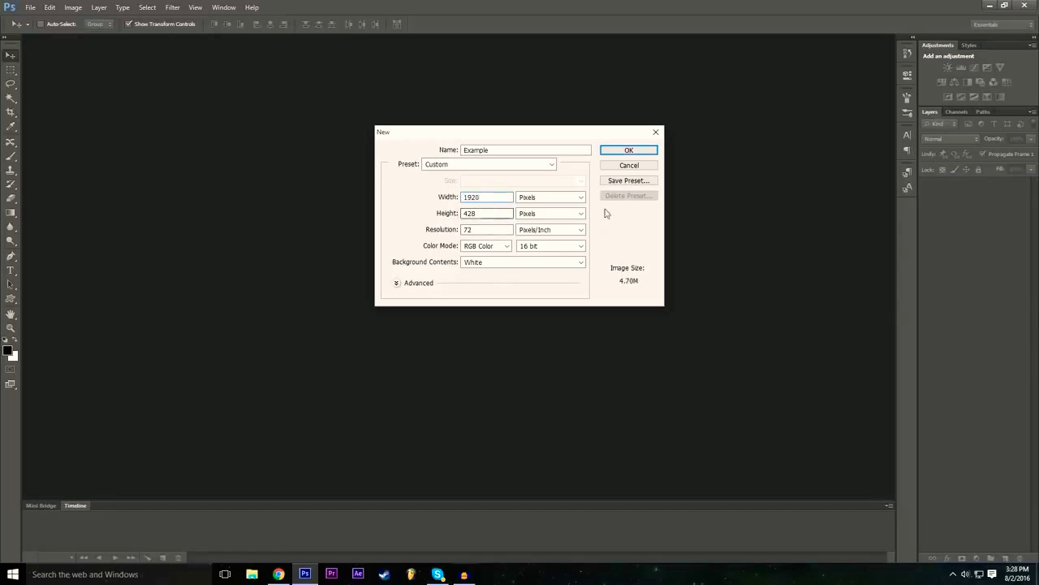
pyautogui.click(489, 216)
pyautogui.press('BackSpace')
pyautogui.press('BackSpace')
pyautogui.press('BackSpace')
pyautogui.write('108')
pyautogui.moveTo(485, 214); pyautogui.dragTo(418, 207)
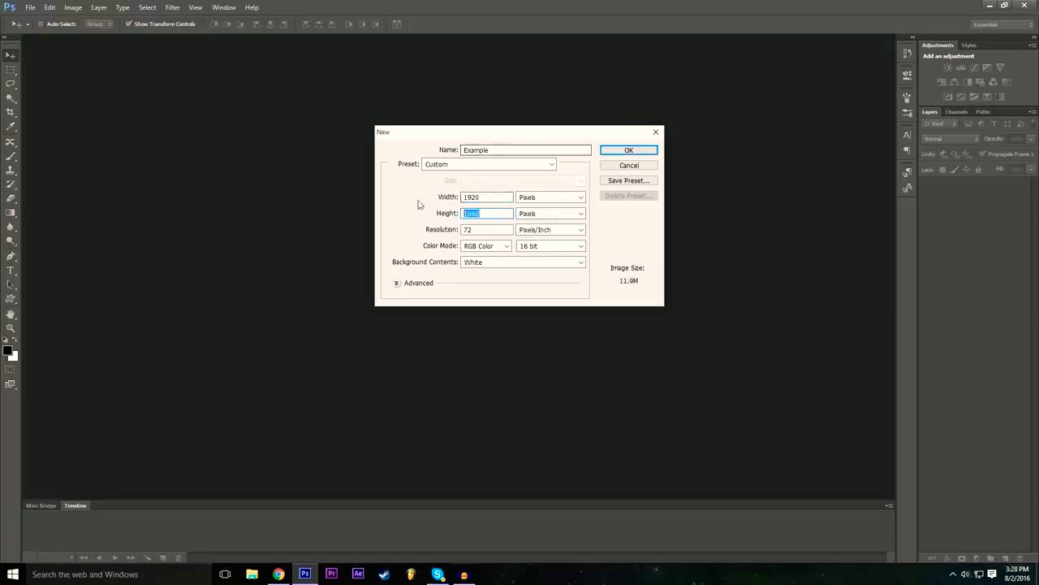
# Step: Review the unit choices for the new document's width and height, keeping both in Pixels
pyautogui.click(554, 199)
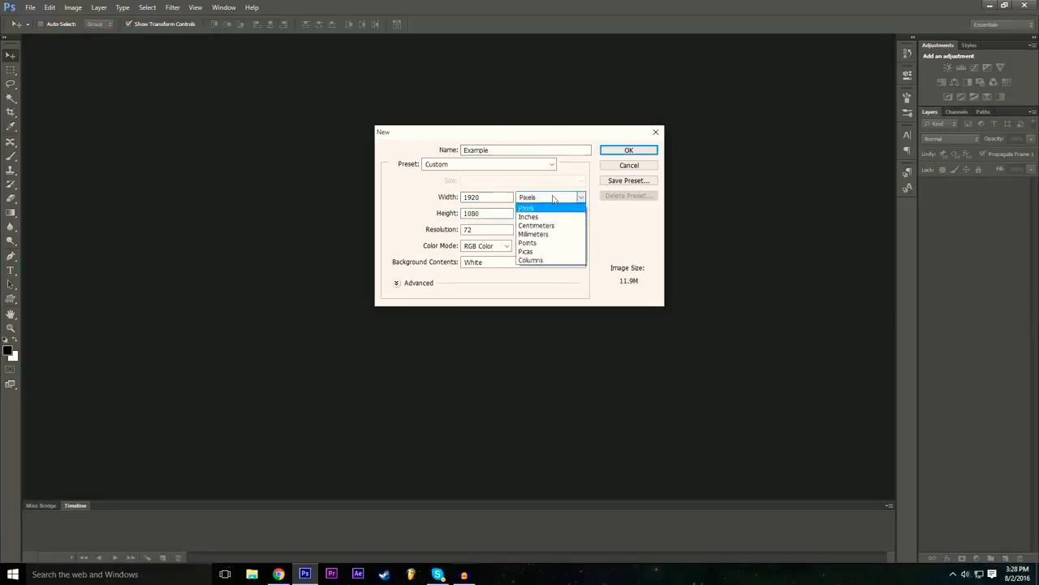
pyautogui.click(555, 200)
pyautogui.click(554, 231)
pyautogui.click(555, 231)
pyautogui.click(552, 197)
pyautogui.click(544, 199)
pyautogui.press('Tab')
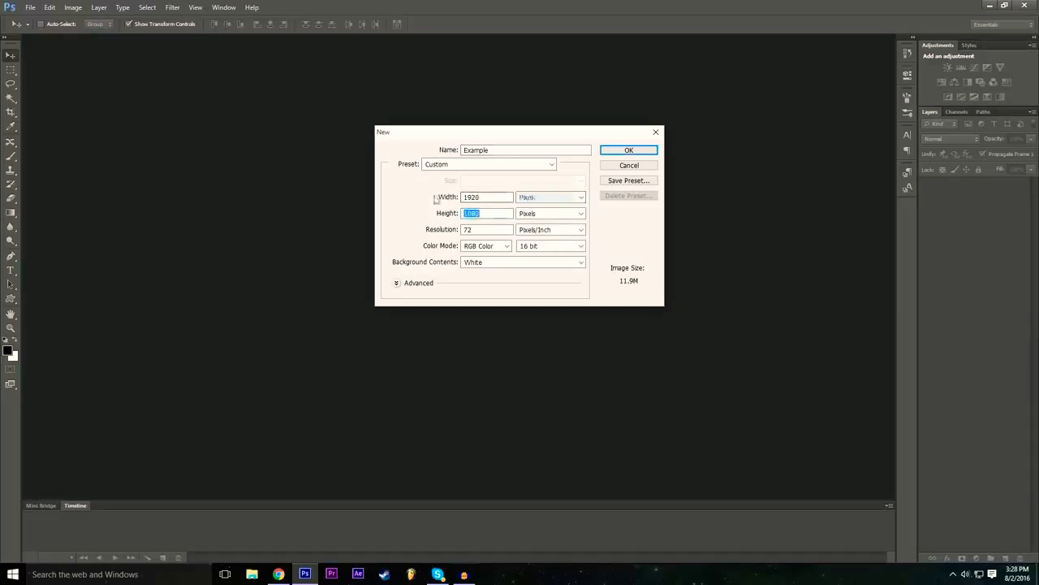
pyautogui.click(549, 199)
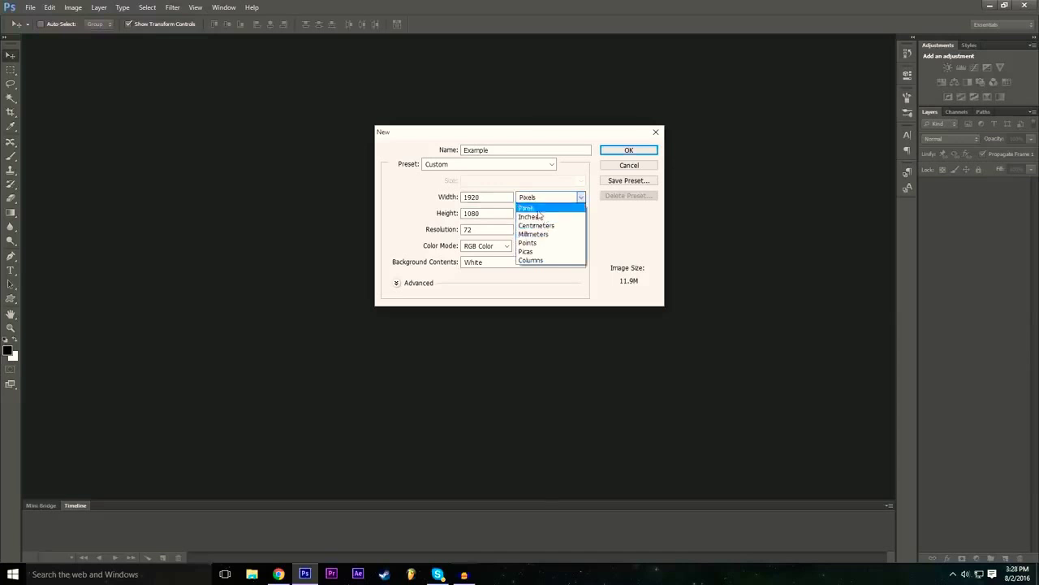
pyautogui.click(540, 207)
pyautogui.click(539, 214)
pyautogui.click(538, 214)
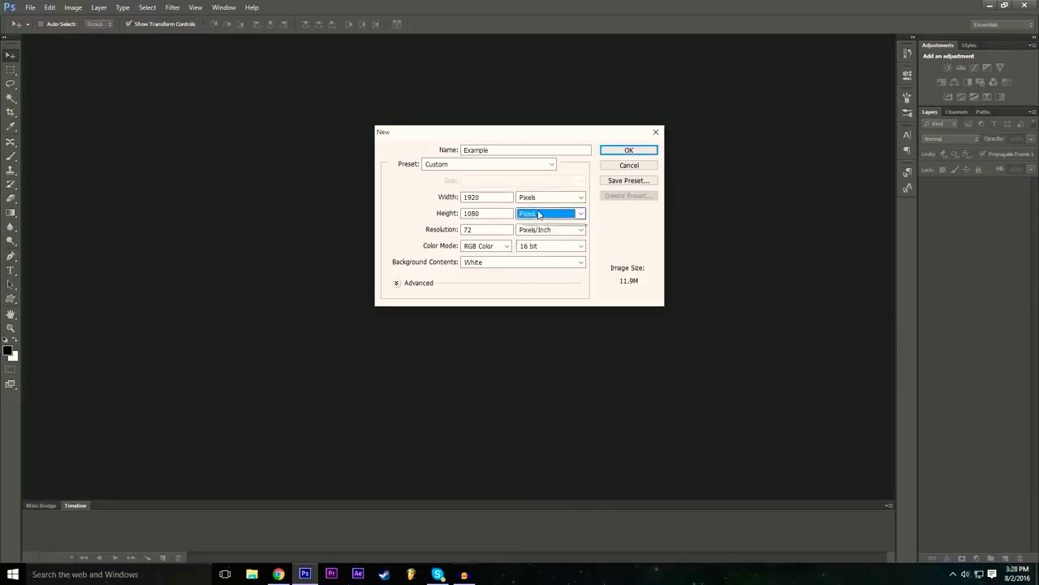
pyautogui.click(539, 214)
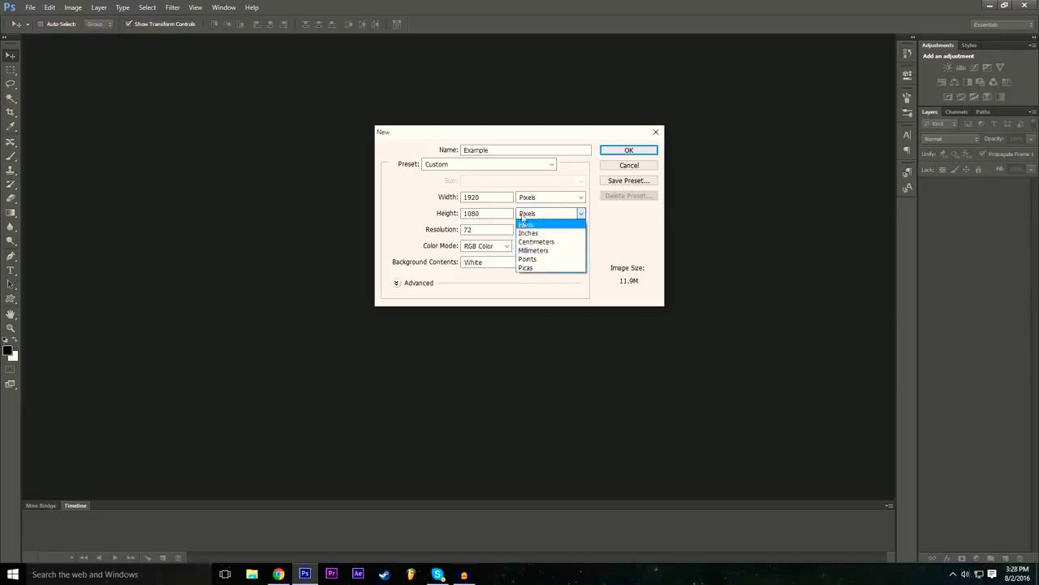
pyautogui.click(423, 213)
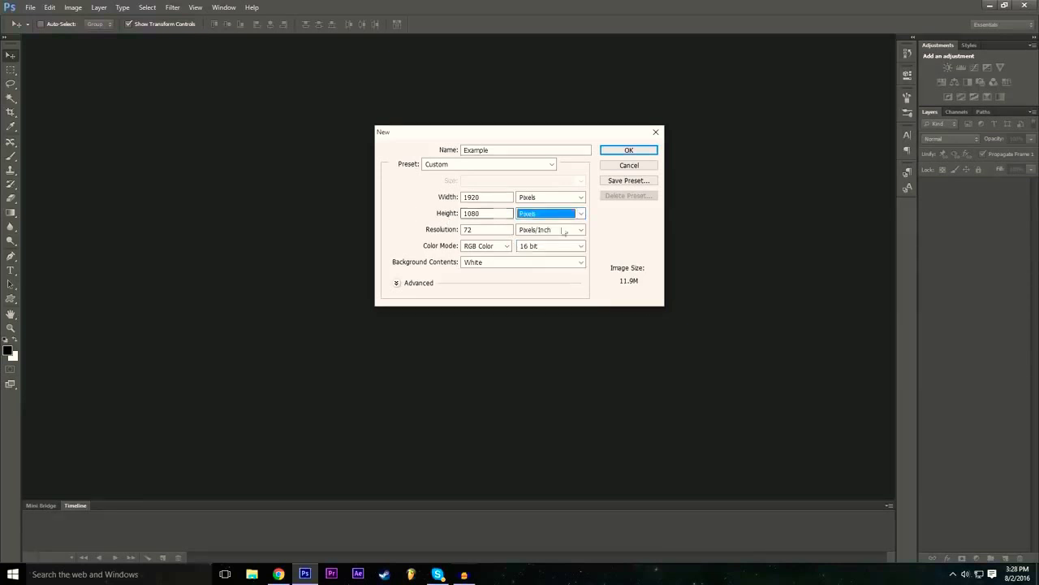
pyautogui.click(431, 210)
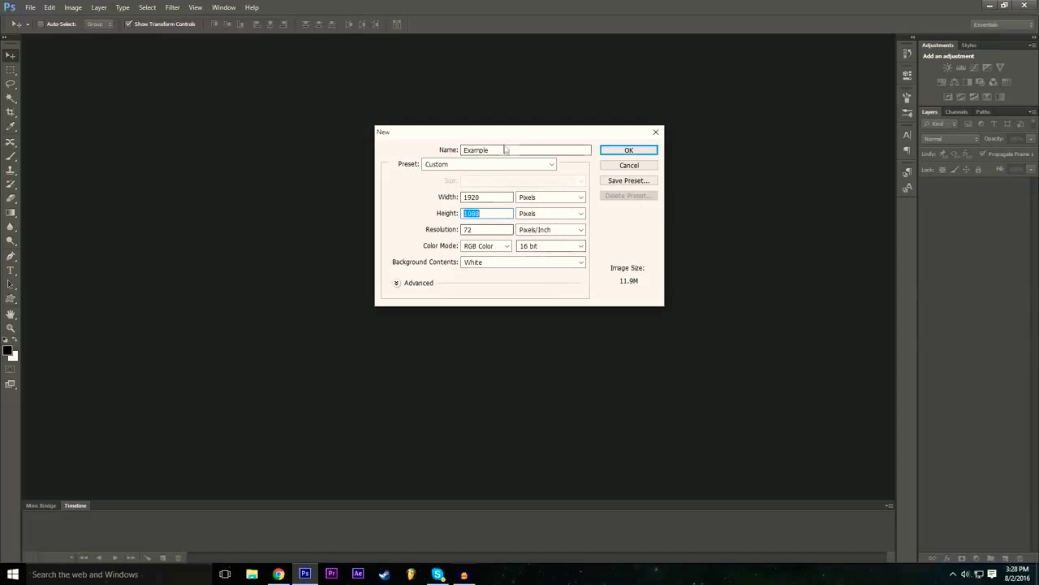
# Step: Choose 16 bit as the colour depth and create the new document
pyautogui.click(536, 246)
pyautogui.click(432, 250)
pyautogui.click(552, 249)
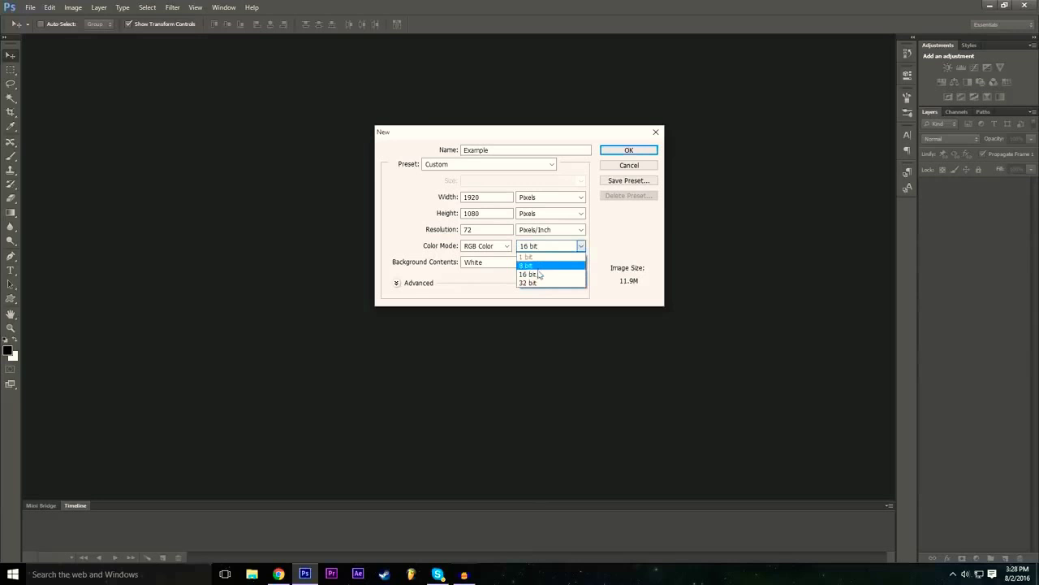
pyautogui.click(537, 276)
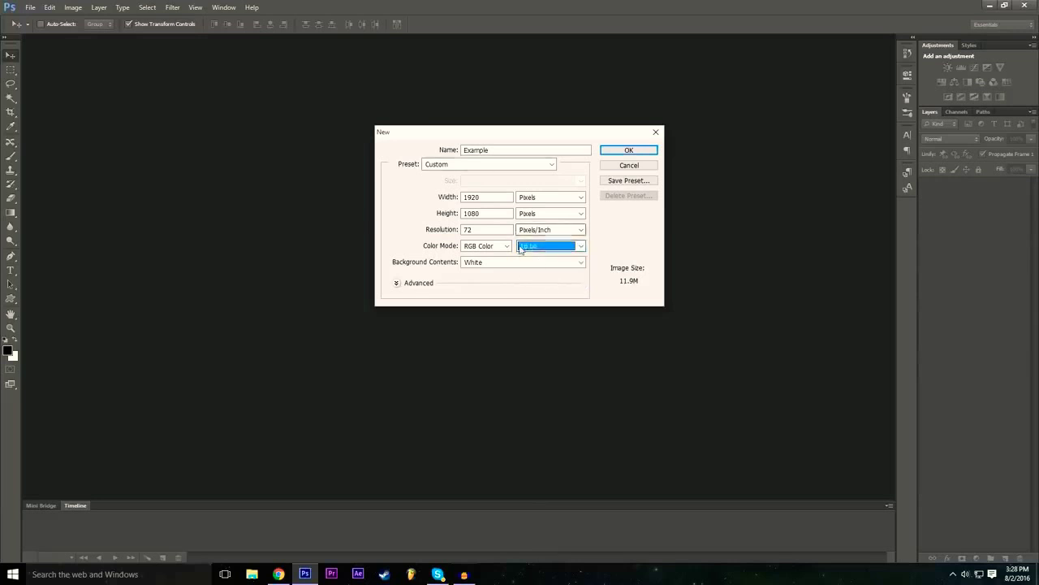
pyautogui.click(629, 151)
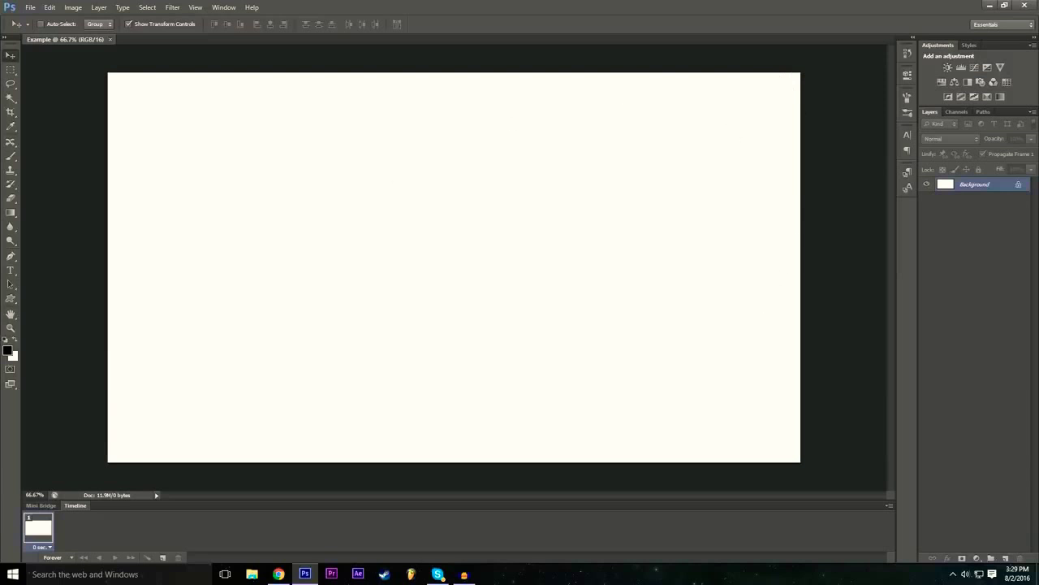
# Step: Start converting the locked background into a regular layer and name it Background
pyautogui.doubleClick(1018, 186)
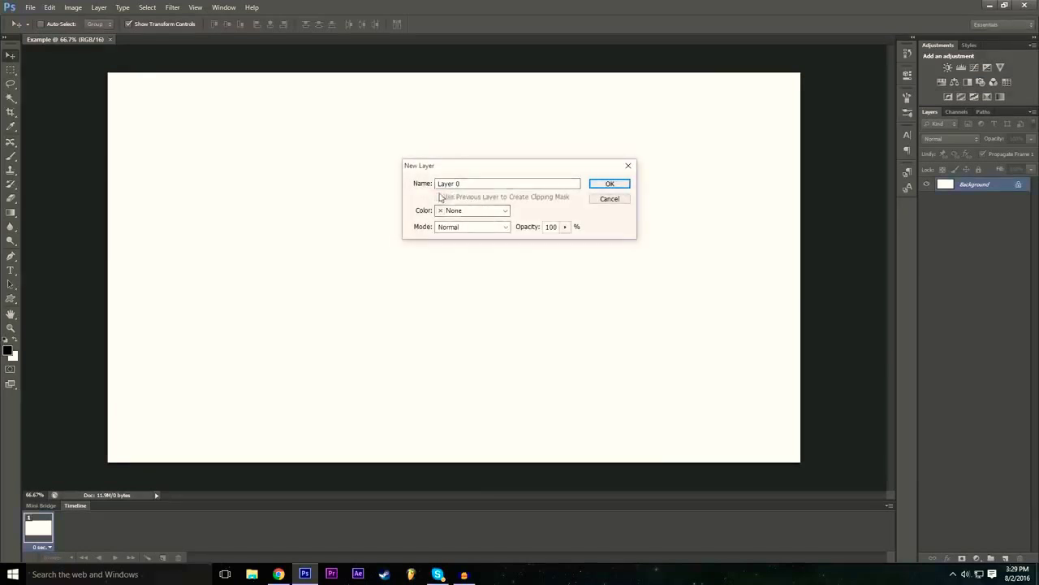
pyautogui.doubleClick(500, 182)
pyautogui.write('Background')
# Step: Give the new layer a Red colour label and finish the layer conversion
pyautogui.click(500, 209)
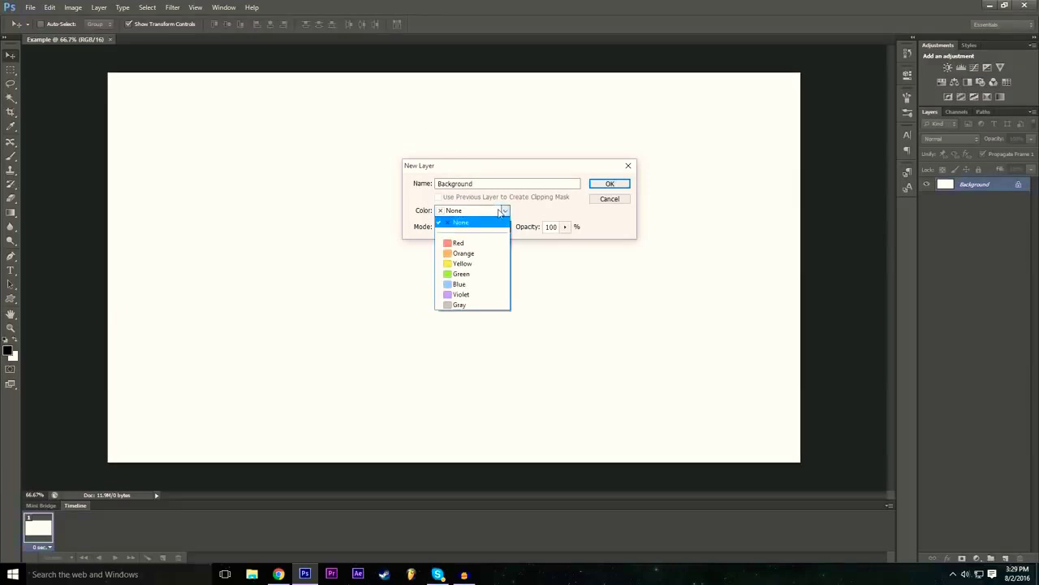
pyautogui.click(489, 209)
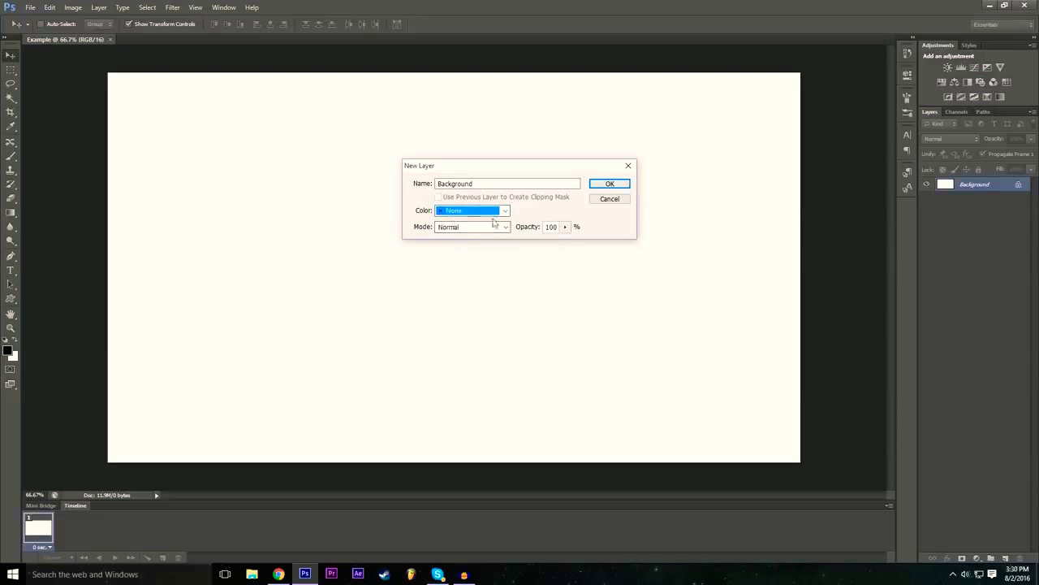
pyautogui.click(456, 213)
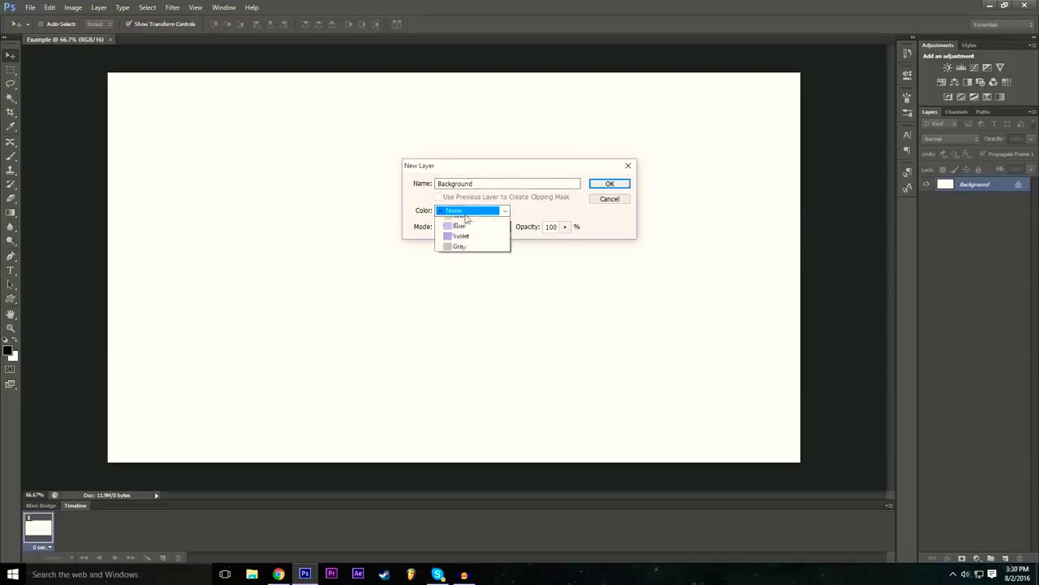
pyautogui.click(479, 253)
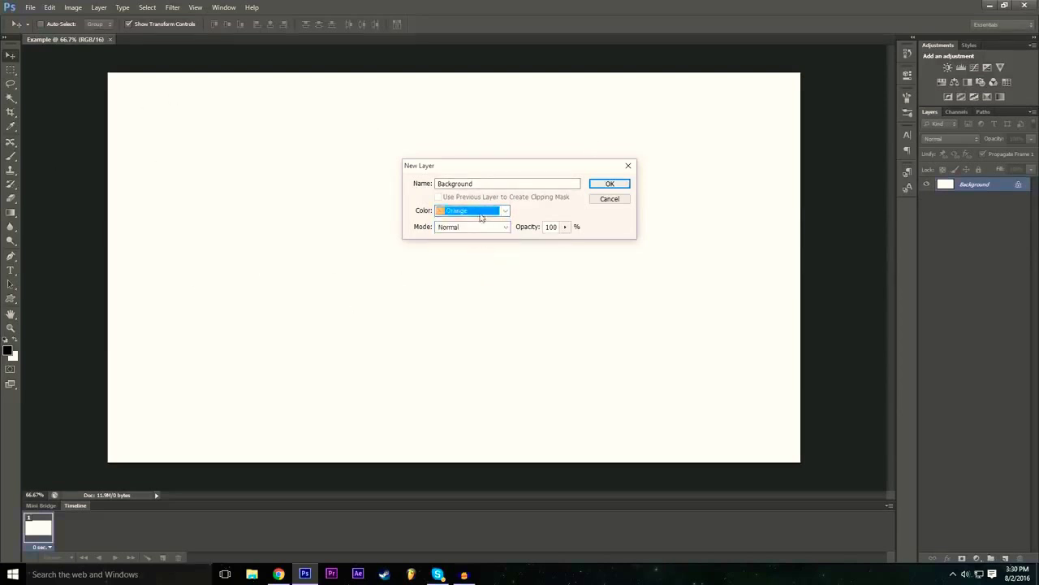
pyautogui.click(479, 216)
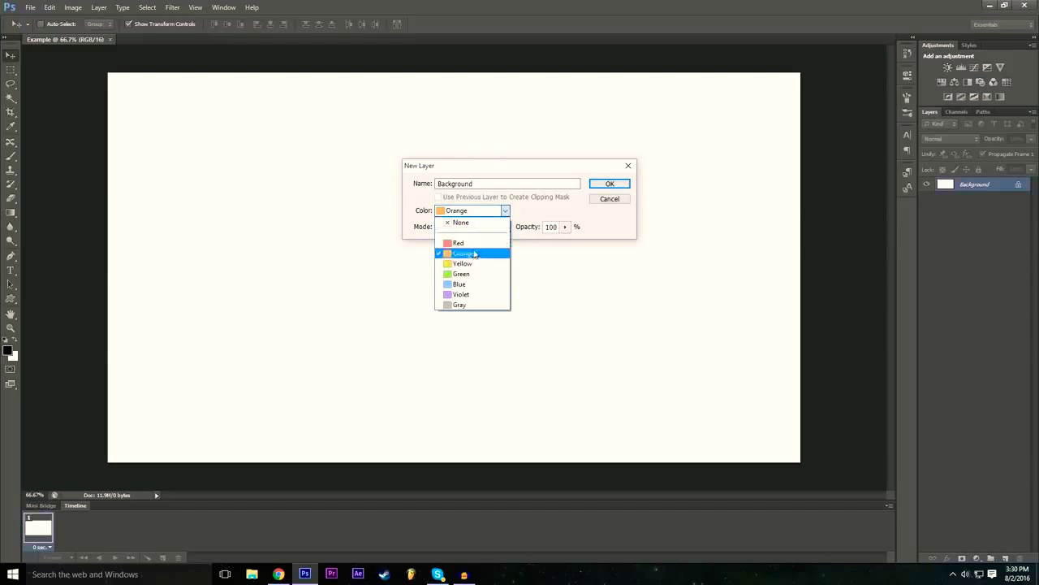
pyautogui.click(479, 254)
pyautogui.click(482, 214)
pyautogui.click(478, 241)
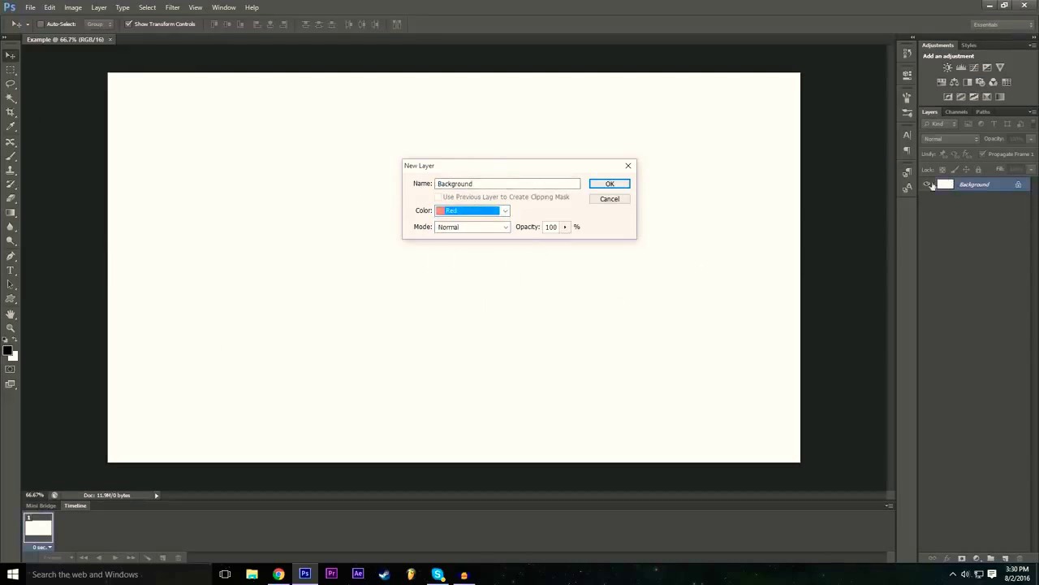
pyautogui.click(472, 213)
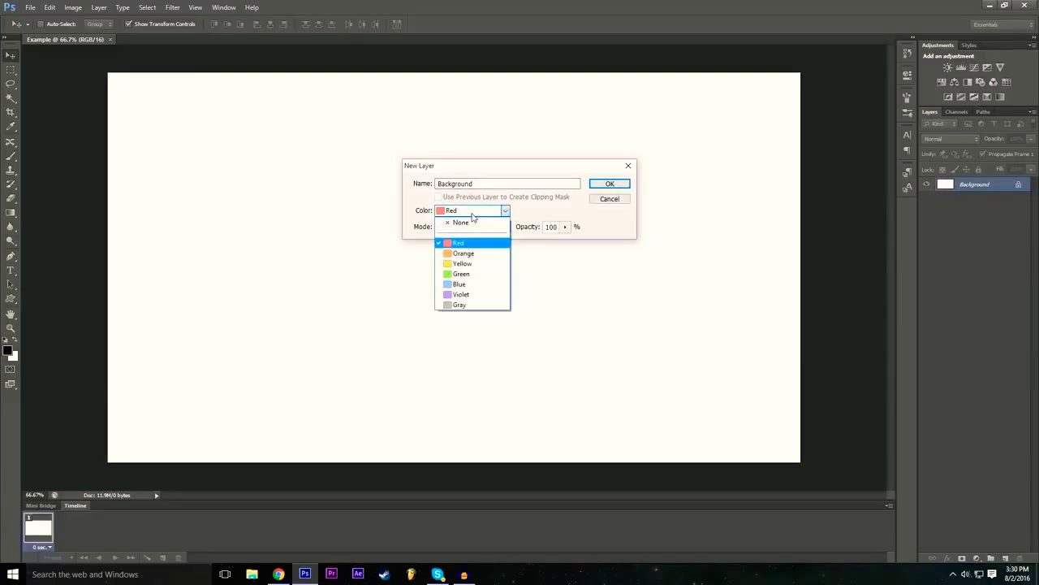
pyautogui.click(502, 214)
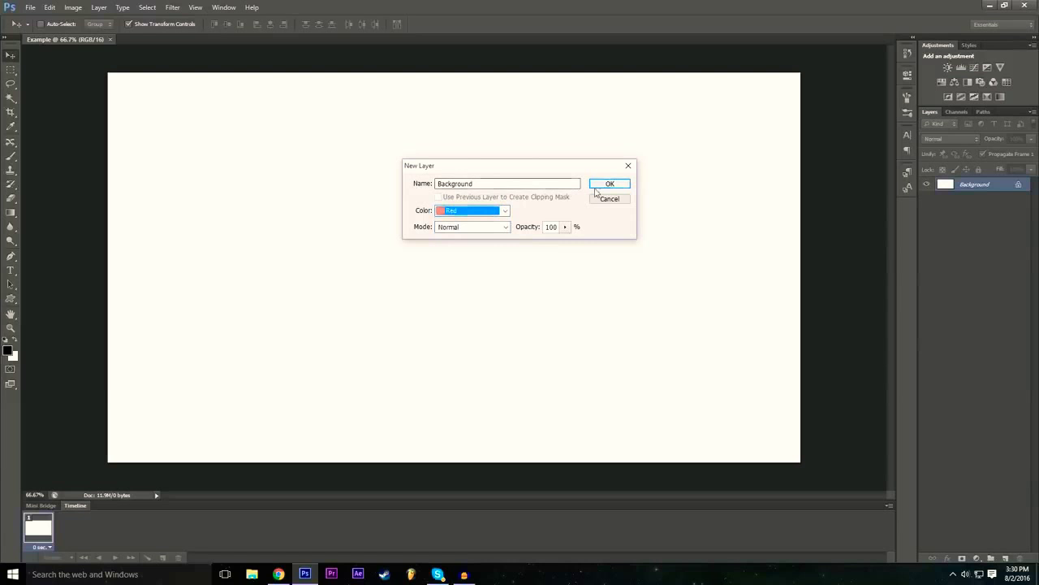
pyautogui.click(614, 188)
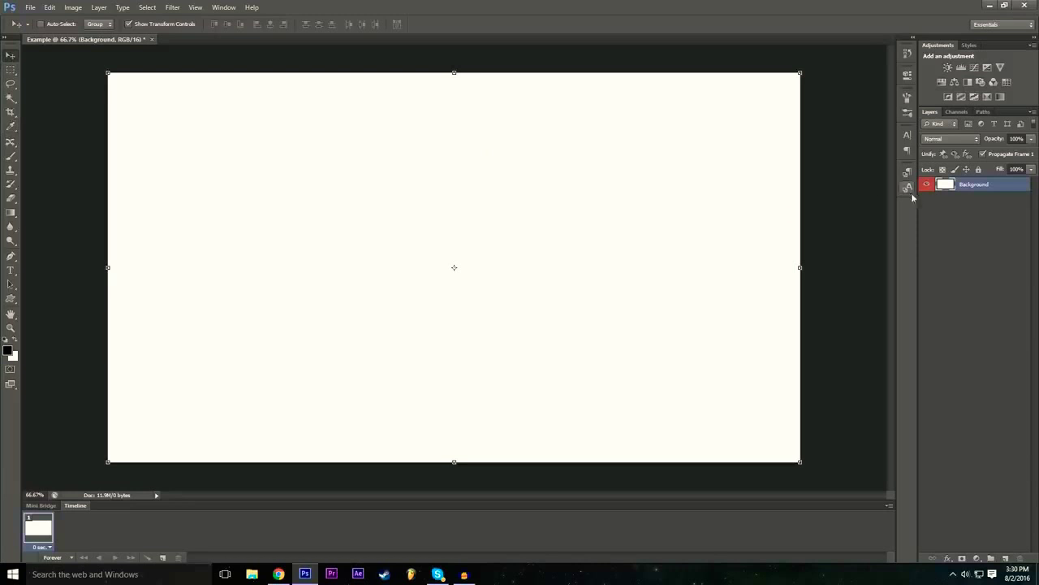
# Step: Reselect the Background layer and move it around the canvas with the Move tool, down-left and then up-right
pyautogui.click(953, 234)
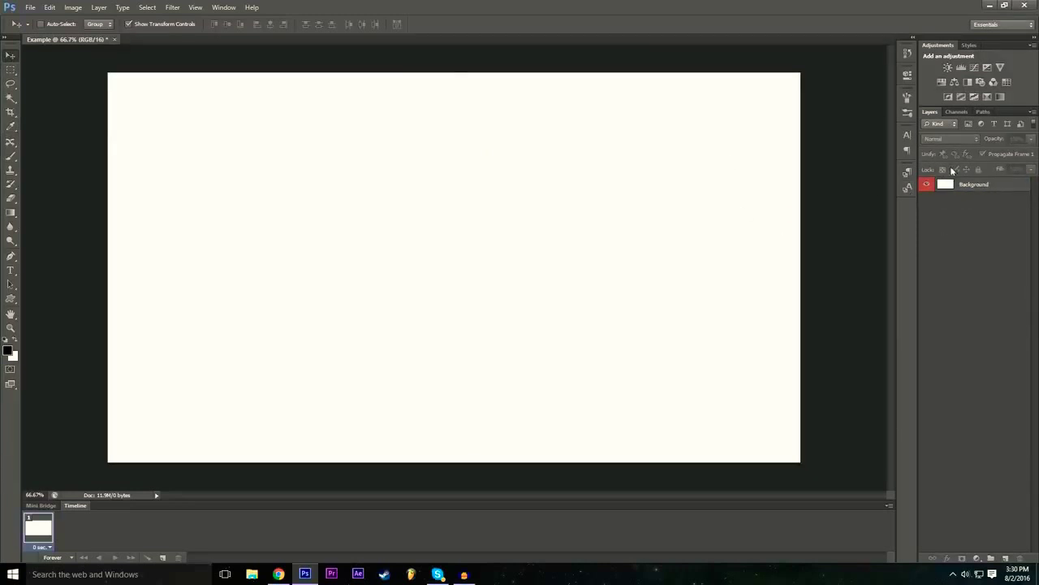
pyautogui.click(977, 186)
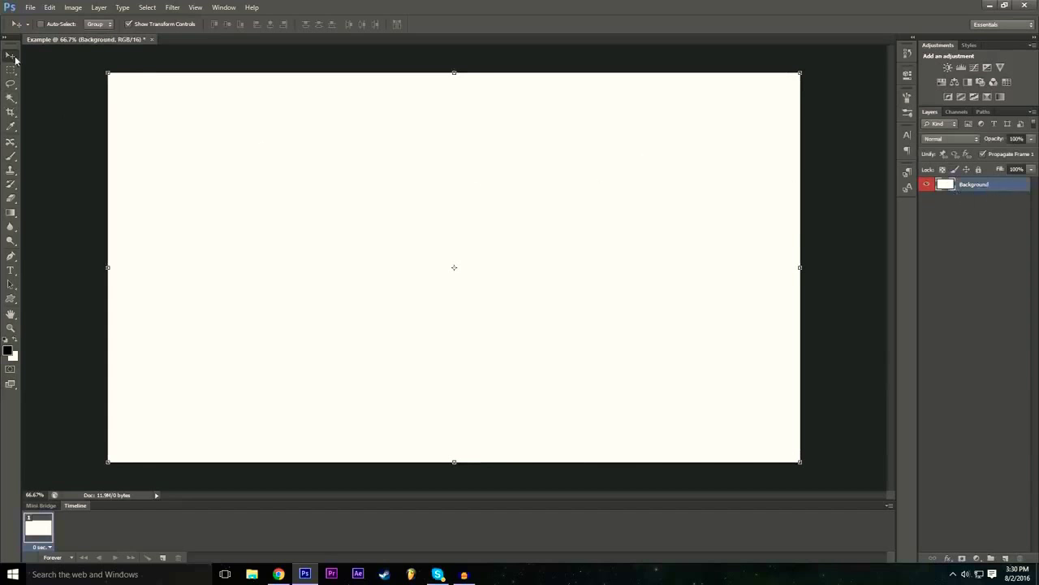
pyautogui.moveTo(323, 172); pyautogui.dragTo(245, 264)
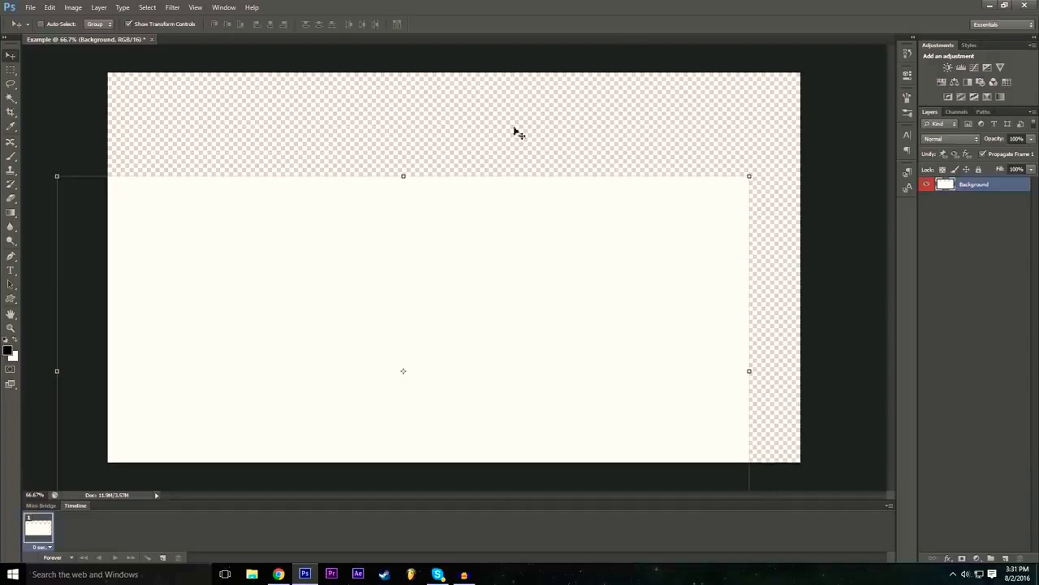
pyautogui.moveTo(555, 315); pyautogui.dragTo(654, 231)
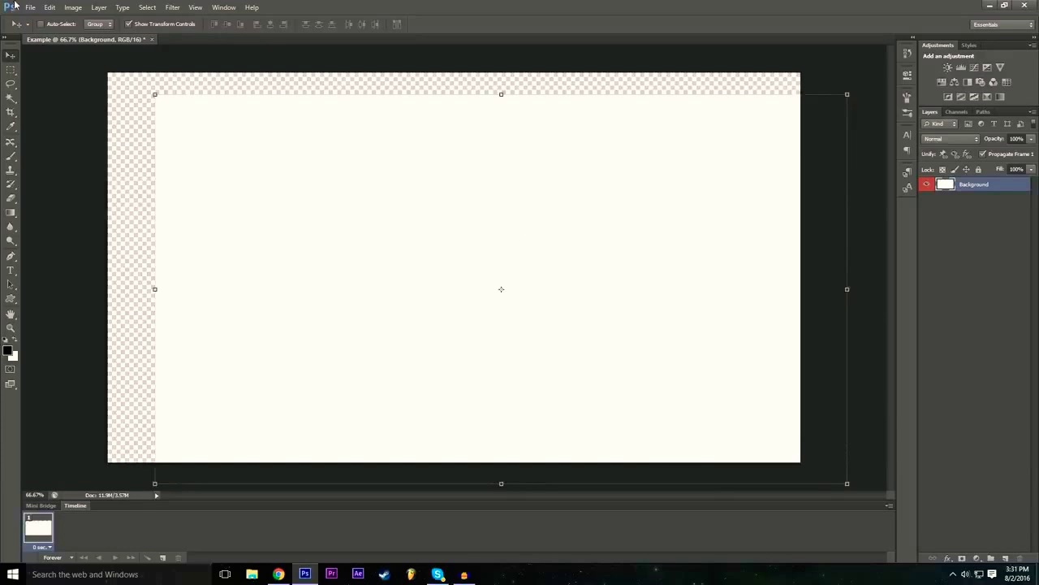
# Step: Undo the moves of the Background layer
pyautogui.click(49, 8)
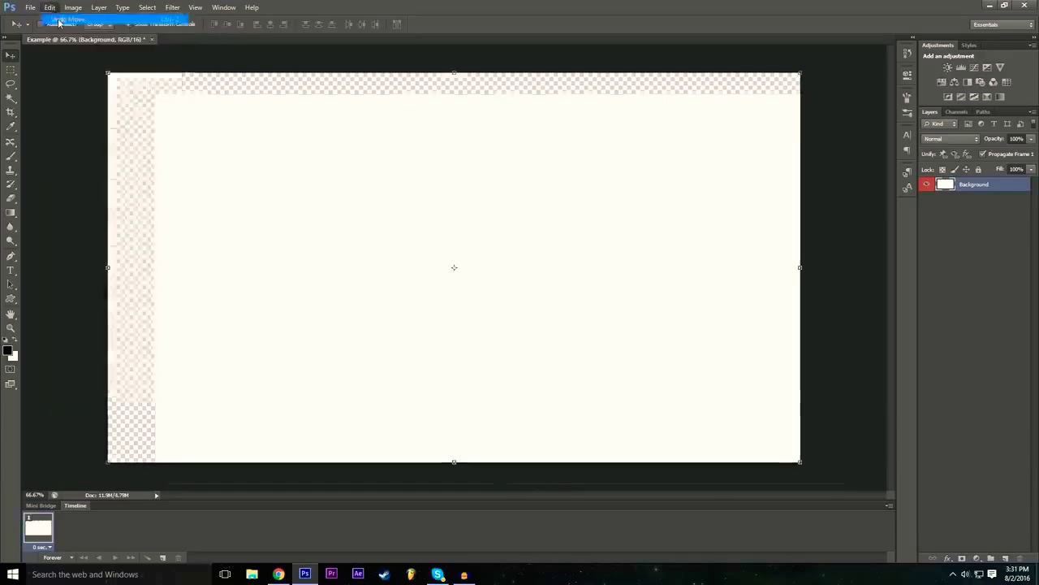
pyautogui.click(57, 19)
pyautogui.click(49, 7)
pyautogui.click(49, 7)
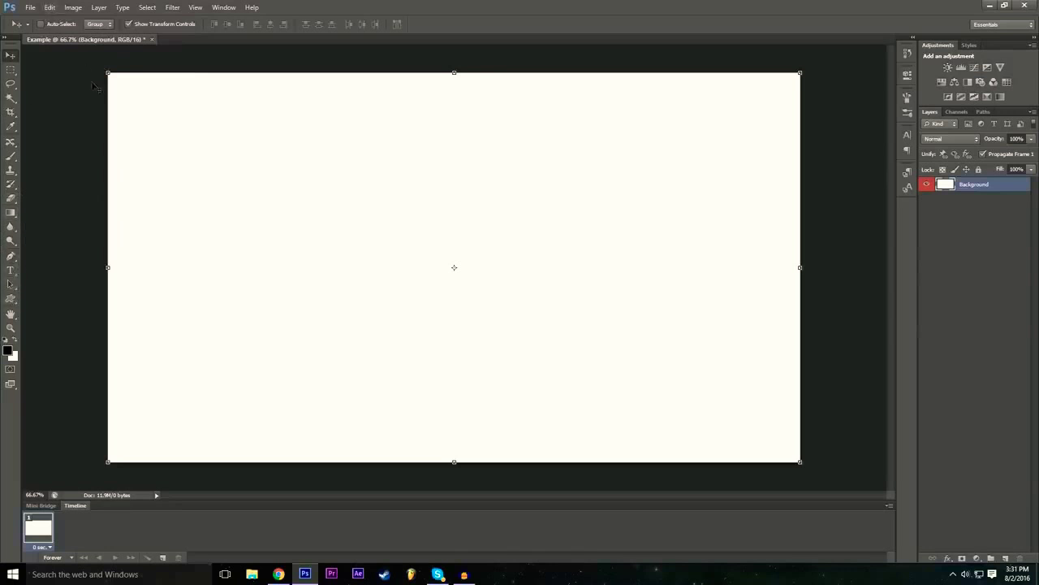
# Step: Undo the Background layer's conversion and try to move the locked layer with the Move tool
pyautogui.hotkey('ctrl', 'z')
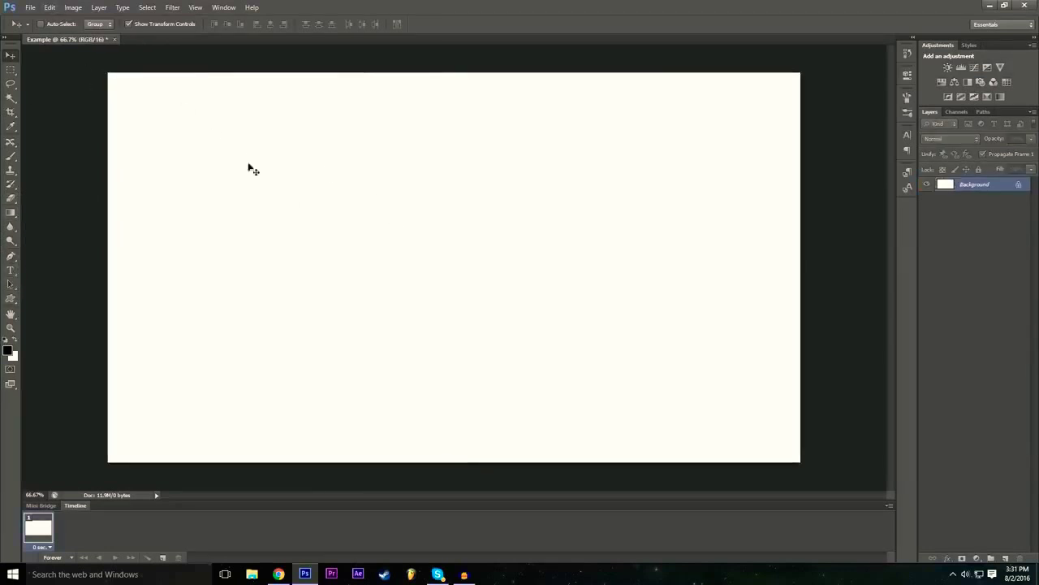
pyautogui.moveTo(285, 205); pyautogui.dragTo(147, 139)
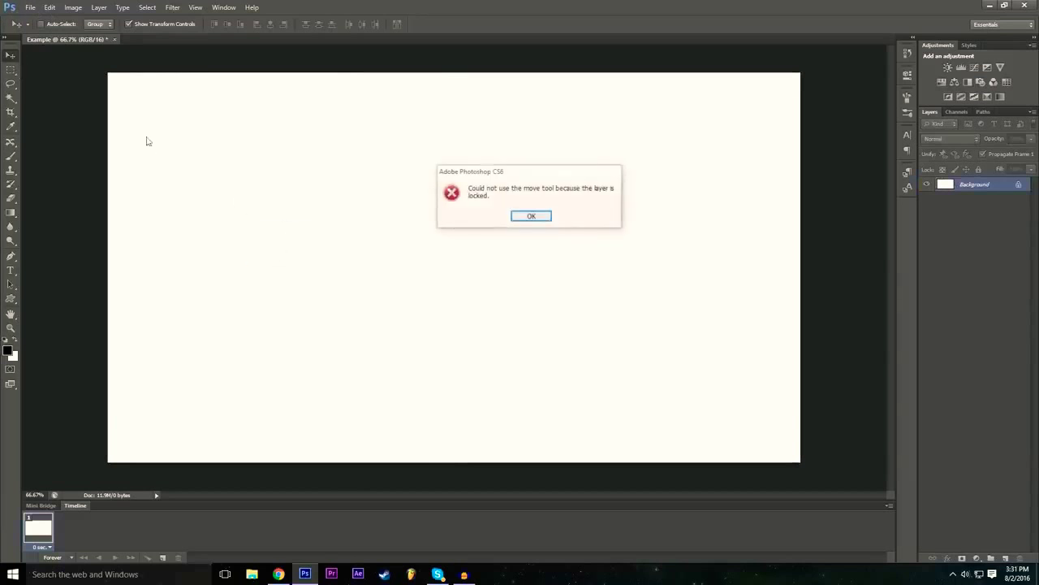
pyautogui.click(547, 219)
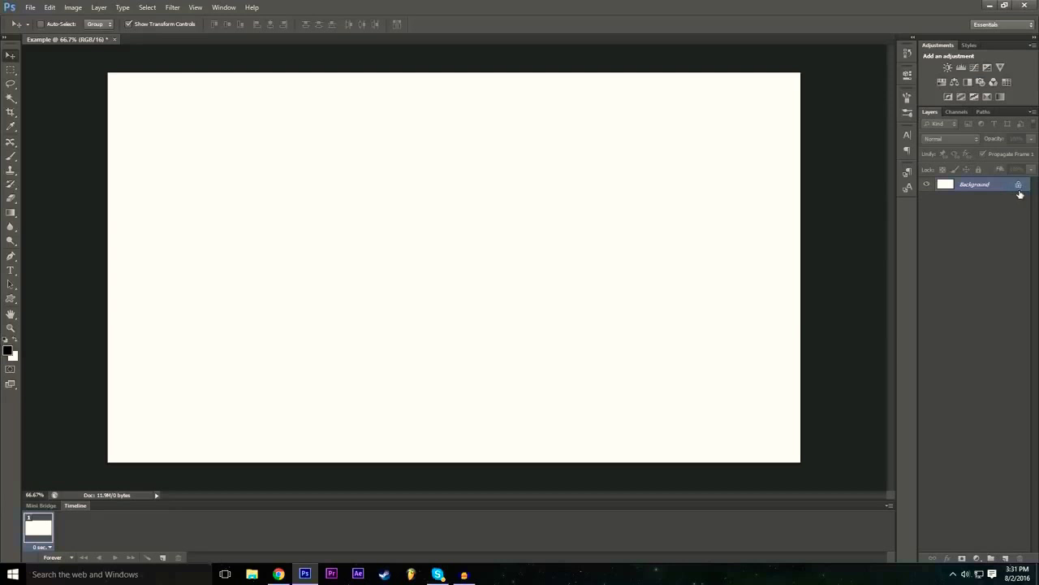
# Step: Toggle the Background layer's conversion through the edit history, ending with the unlocked, red-labelled layer
pyautogui.click(30, 7)
pyautogui.moveTo(49, 7)
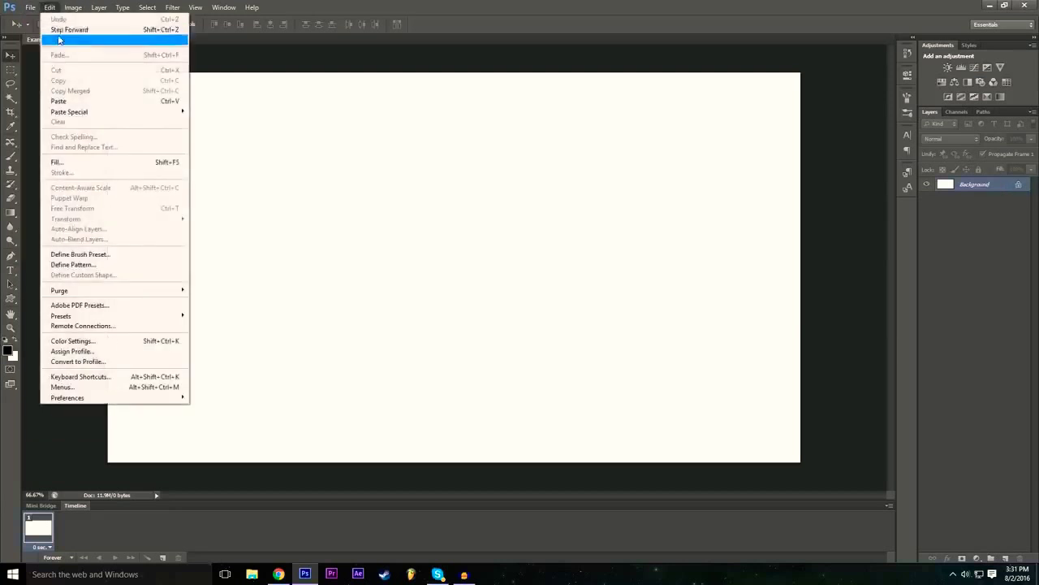
pyautogui.click(59, 39)
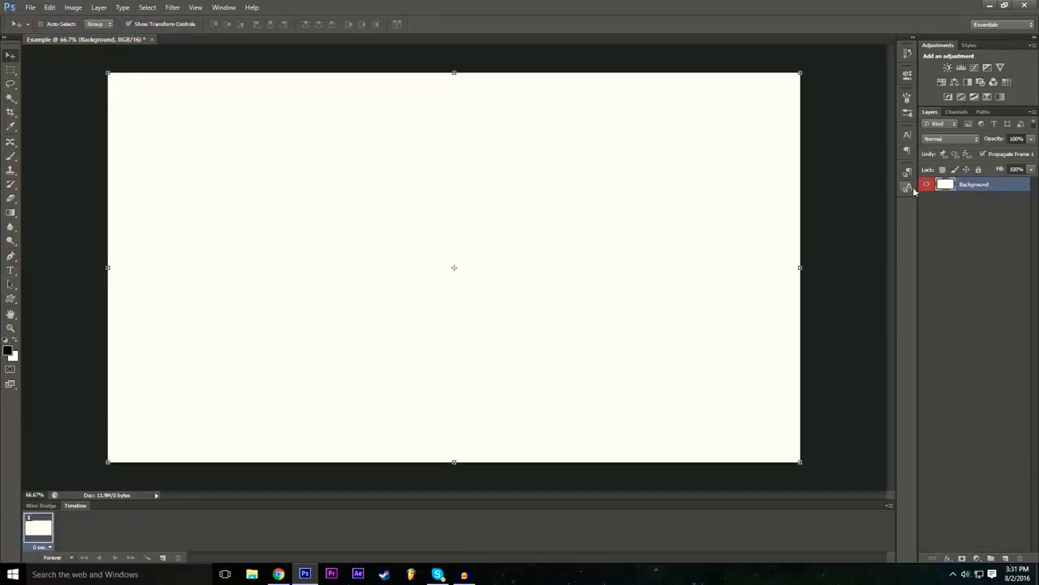
pyautogui.hotkey('ctrl', 'z')
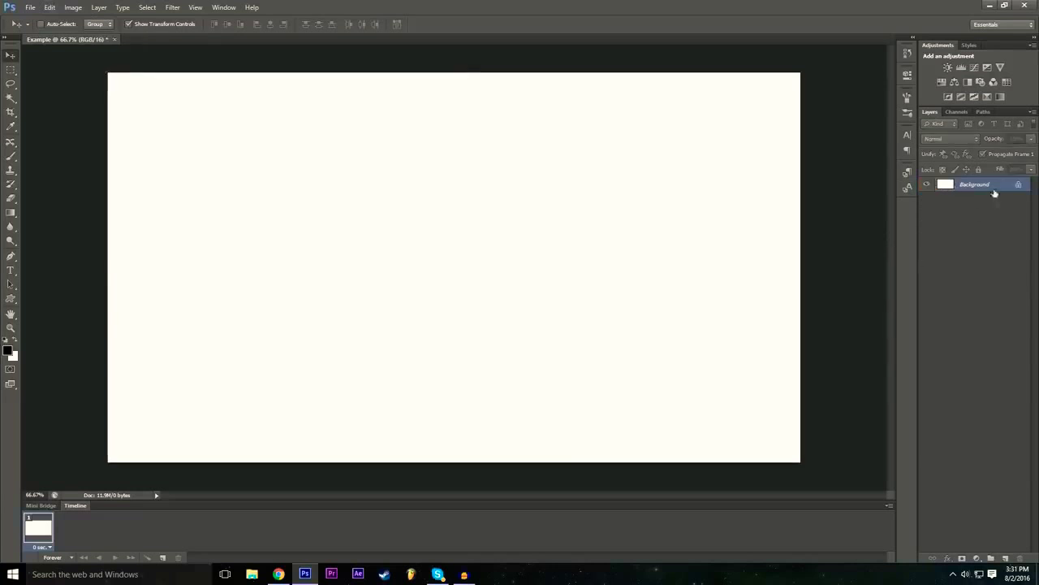
pyautogui.click(50, 7)
pyautogui.click(57, 31)
pyautogui.click(50, 8)
pyautogui.click(51, 9)
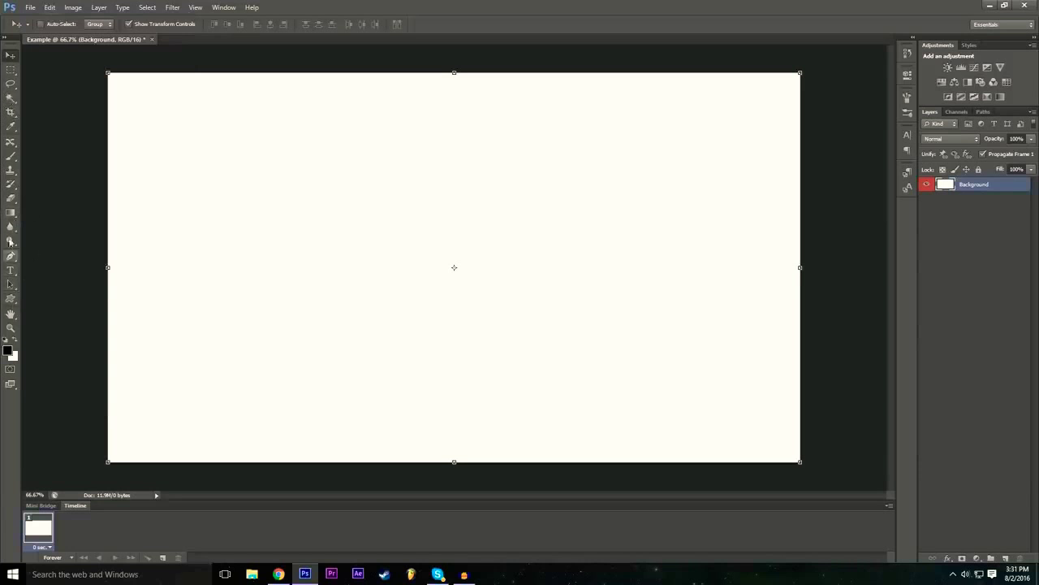
# Step: Paint two large black scribbles across the Background layer with the Brush tool
pyautogui.click(10, 156)
pyautogui.moveTo(246, 223)
pyautogui.mouseDown()
pyautogui.moveTo(323, 203)
pyautogui.moveTo(435, 232)
pyautogui.moveTo(558, 242)
pyautogui.moveTo(624, 224)
pyautogui.mouseUp()
pyautogui.moveTo(553, 184)
pyautogui.mouseDown()
pyautogui.moveTo(607, 233)
pyautogui.moveTo(280, 373)
pyautogui.mouseUp()
# Step: Undo and redo the last brush stroke several times
pyautogui.hotkey('ctrl', 'z')
pyautogui.hotkey('ctrl', 'z')
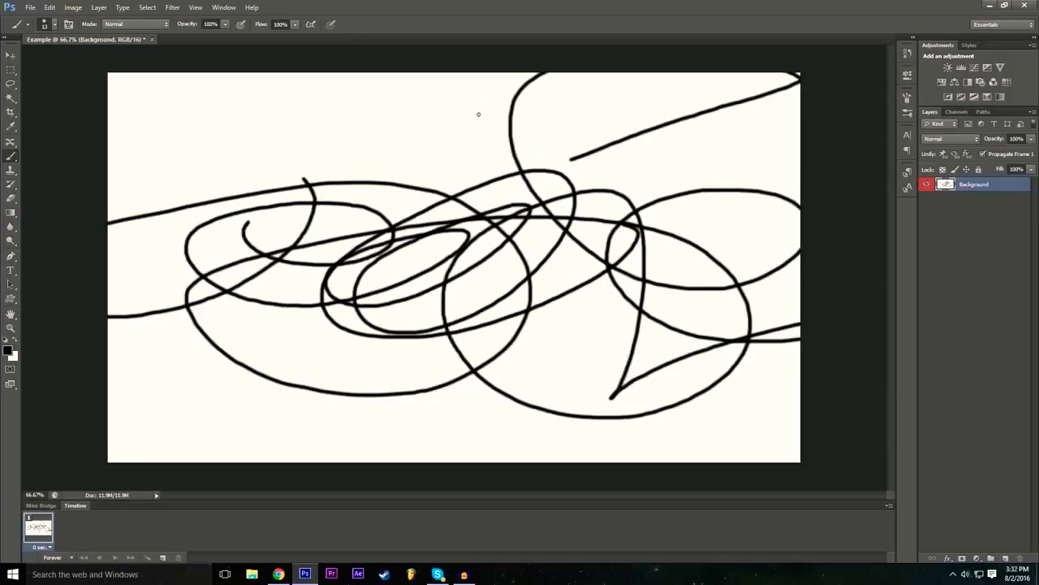
pyautogui.hotkey('ctrl', 'z')
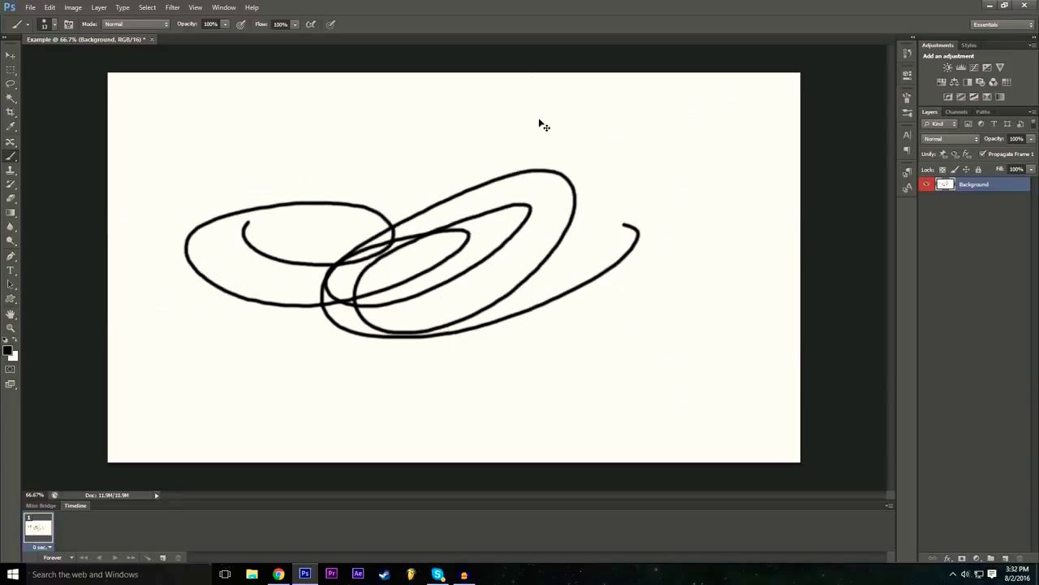
pyautogui.hotkey('ctrl', 'z')
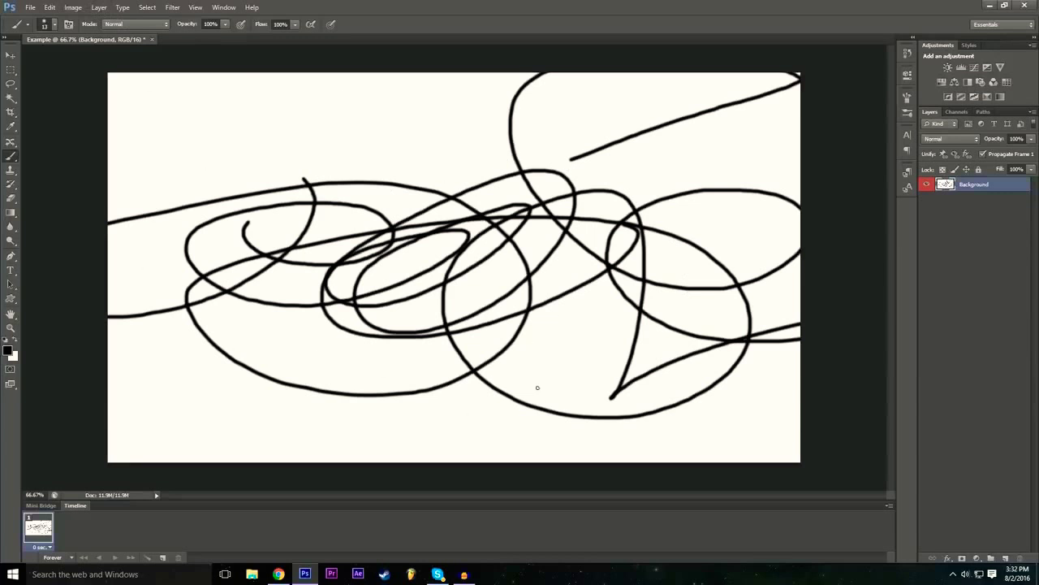
# Step: Step back through the edit history to remove both brush strokes from the Background layer
pyautogui.hotkey('ctrl', 'alt', 'z')
pyautogui.click(39, 6)
pyautogui.moveTo(46, 5)
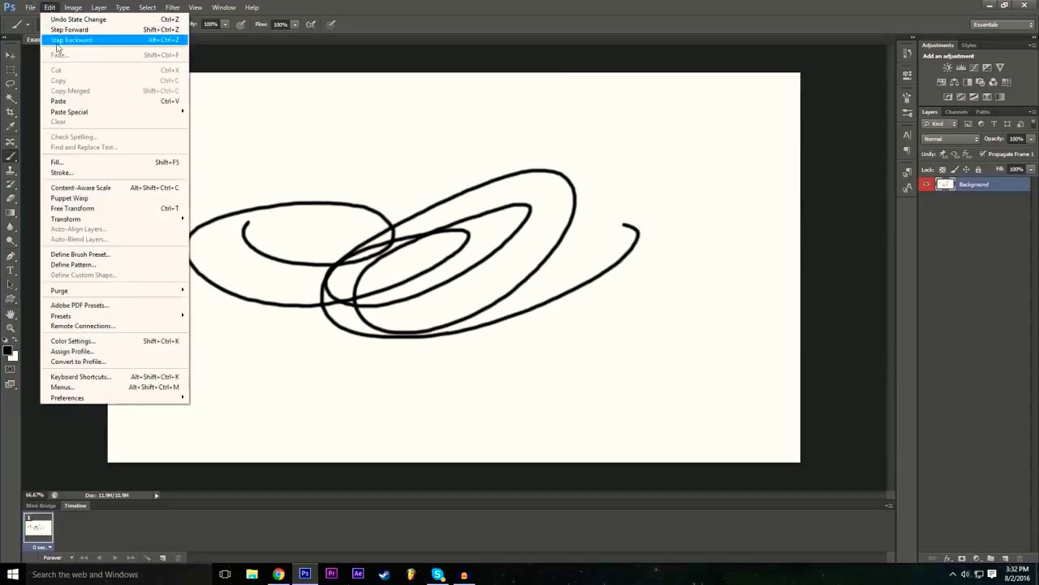
pyautogui.click(56, 41)
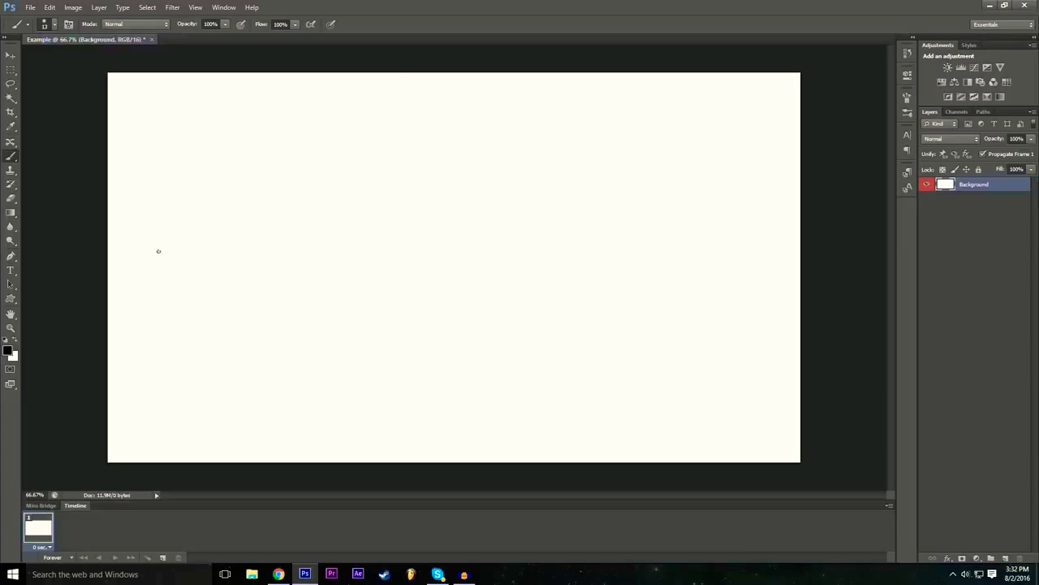
# Step: Deselect the Background layer and try to move it on the canvas with the Move tool
pyautogui.click(10, 55)
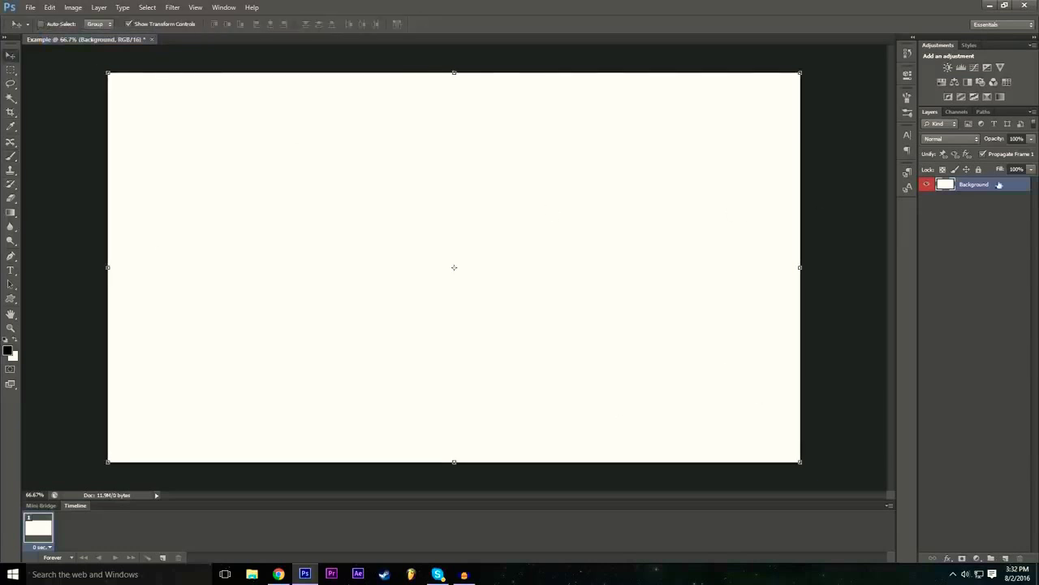
pyautogui.click(993, 210)
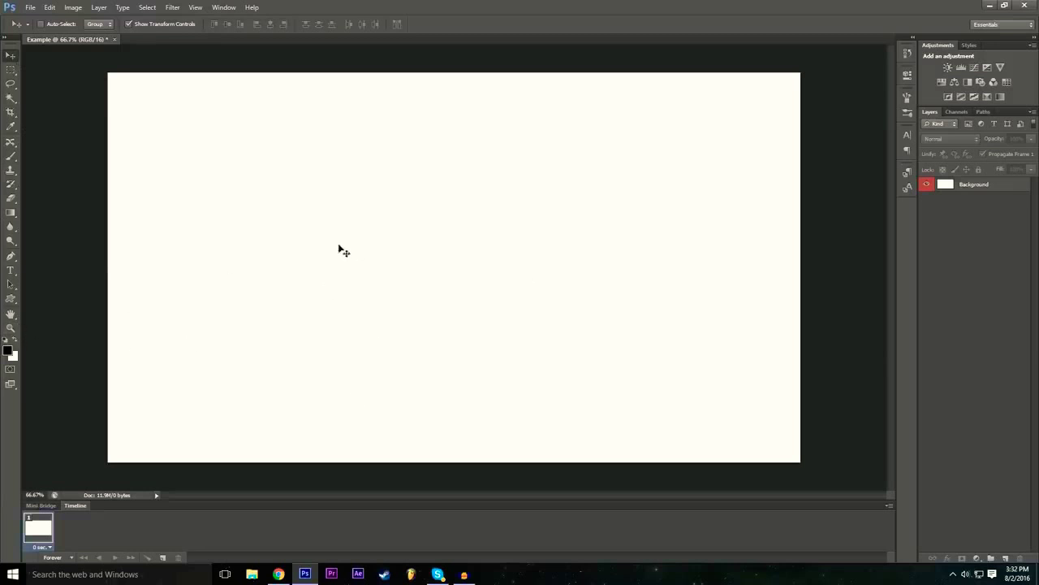
pyautogui.click(387, 233)
pyautogui.click(528, 216)
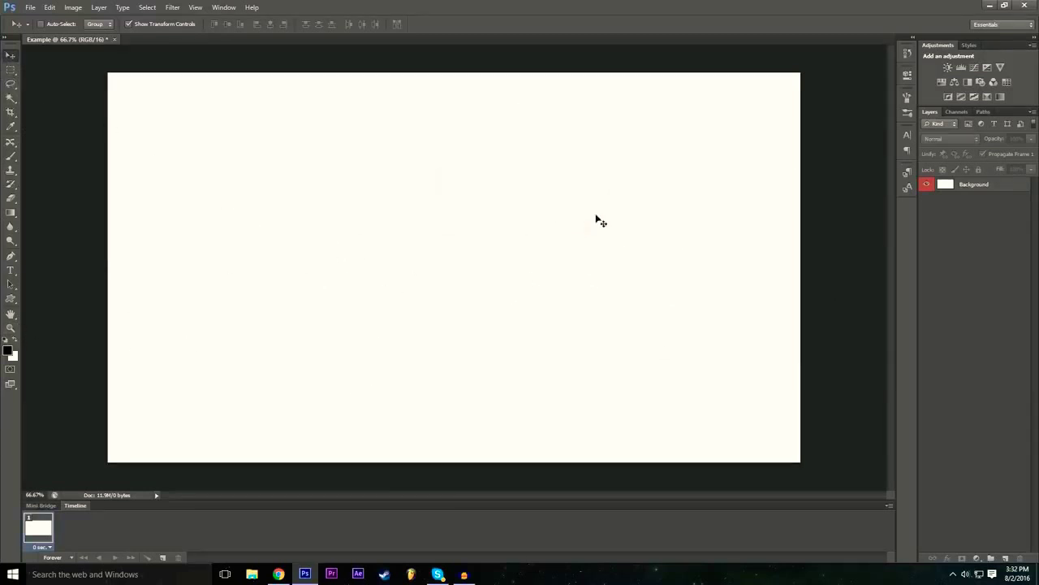
pyautogui.click(704, 234)
pyautogui.click(528, 214)
# Step: Reselect the Background layer, move it slightly down and to the right, and undo that move
pyautogui.click(974, 184)
pyautogui.moveTo(479, 240)
pyautogui.mouseDown()
pyautogui.moveTo(552, 290)
pyautogui.moveTo(512, 244)
pyautogui.moveTo(487, 249)
pyautogui.mouseUp()
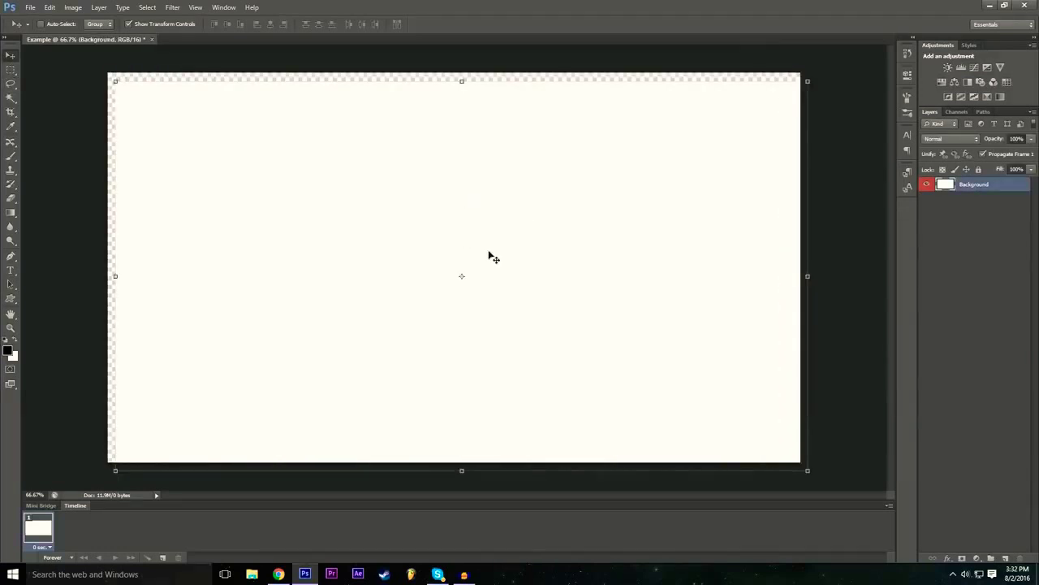
pyautogui.click(50, 7)
pyautogui.click(81, 41)
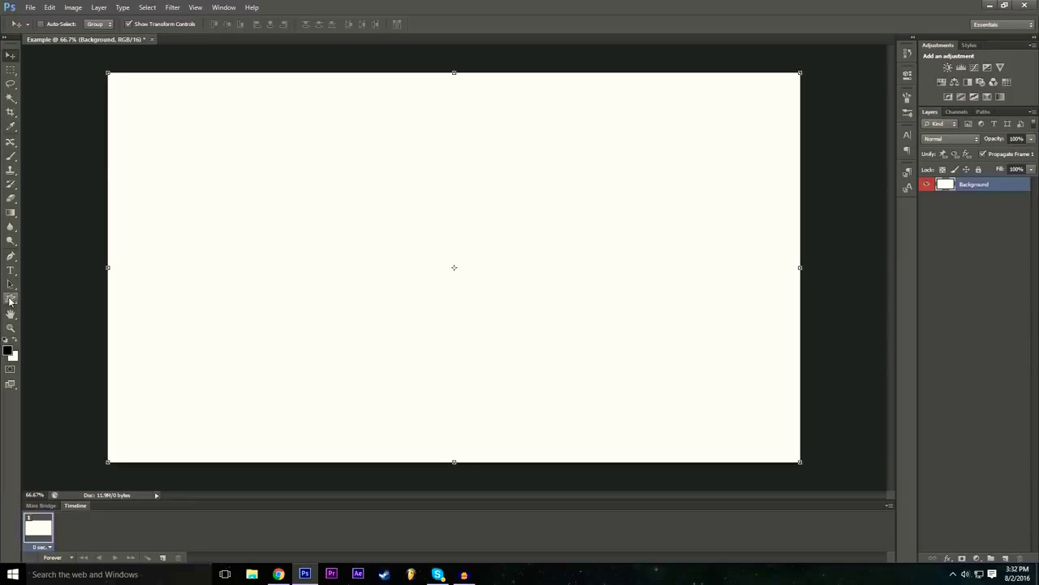
# Step: Draw a white rectangle about 665 × 365 px in the canvas's upper-left area, then select the Background layer and the rectangle's layer in turn
pyautogui.click(10, 300)
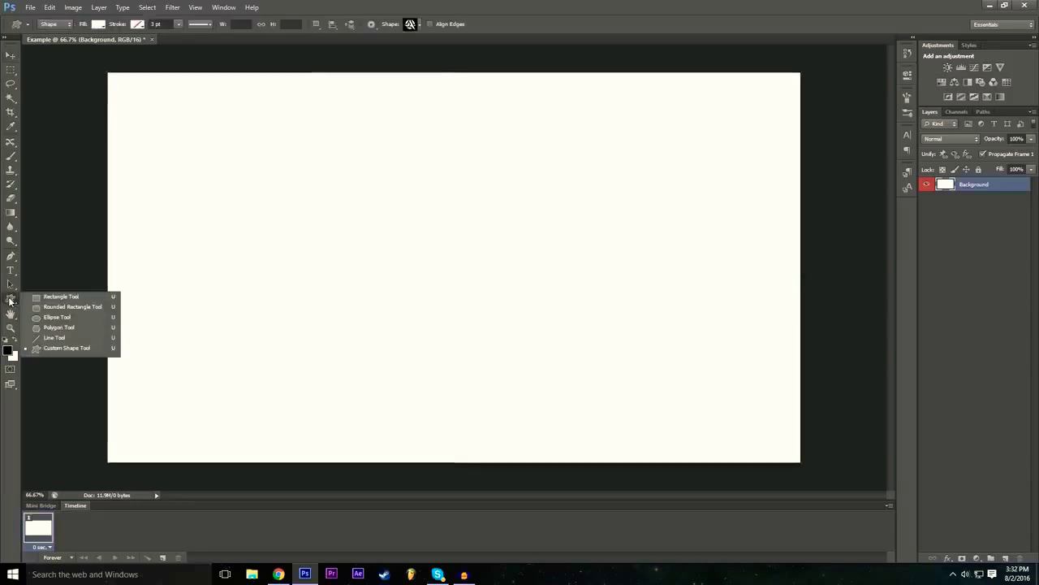
pyautogui.click(82, 298)
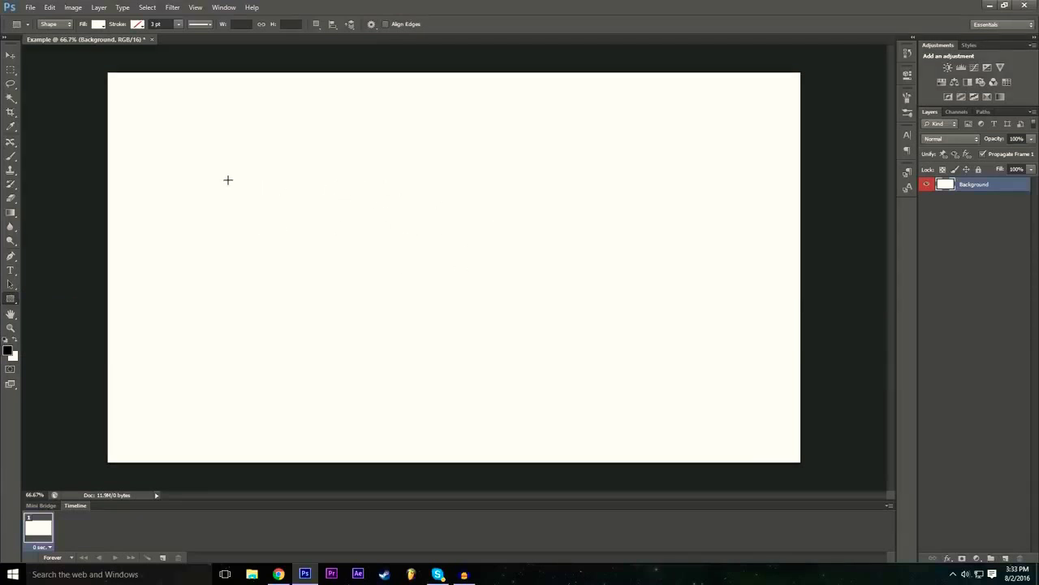
pyautogui.moveTo(190, 159); pyautogui.dragTo(429, 290)
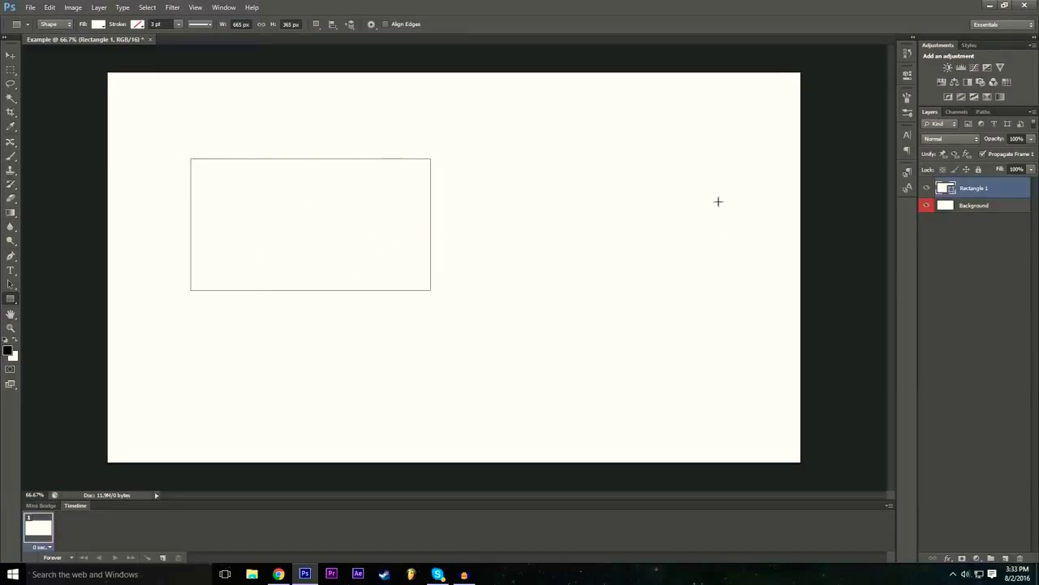
pyautogui.click(975, 207)
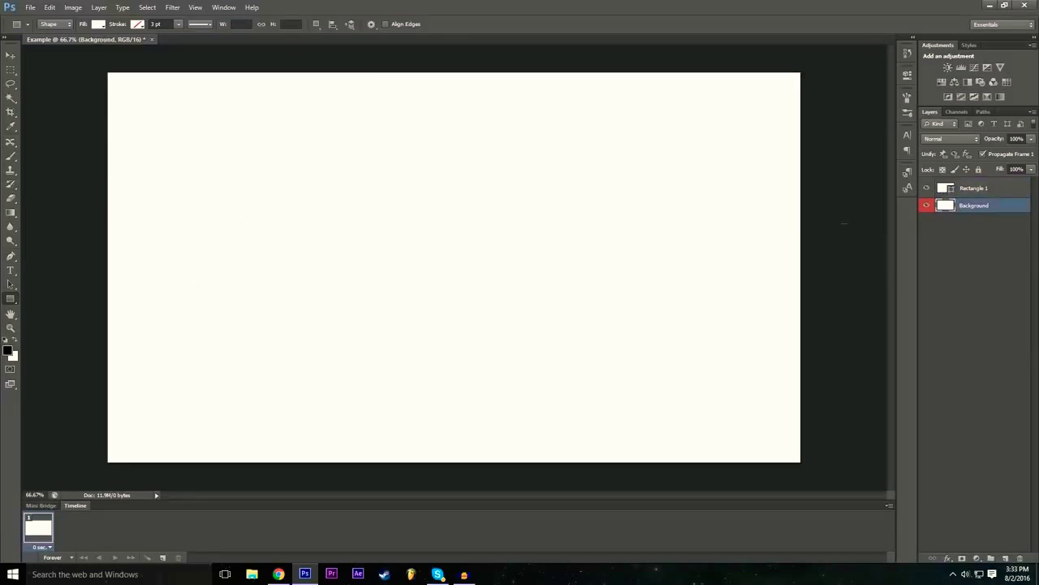
pyautogui.click(984, 191)
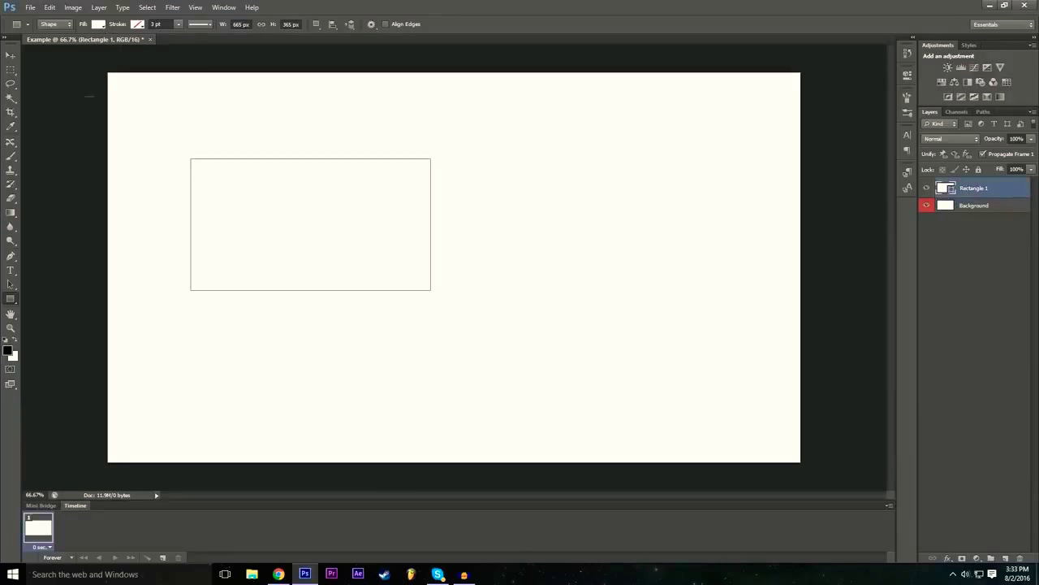
# Step: Try dark grey and red fills on the rectangle and settle on a near-black swatch
pyautogui.click(98, 24)
pyautogui.click(89, 94)
pyautogui.click(125, 95)
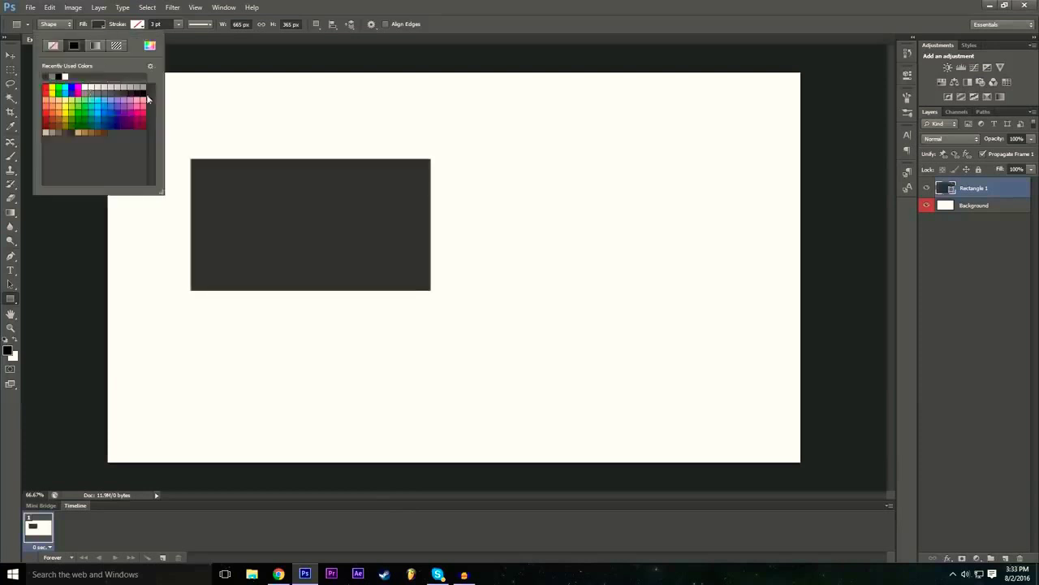
pyautogui.click(144, 92)
pyautogui.click(126, 92)
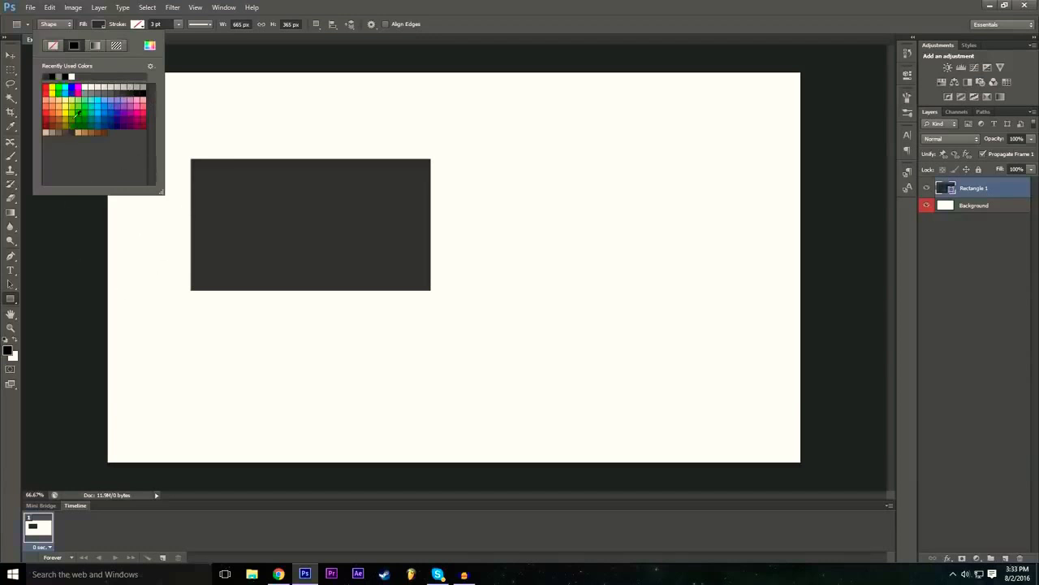
pyautogui.click(47, 113)
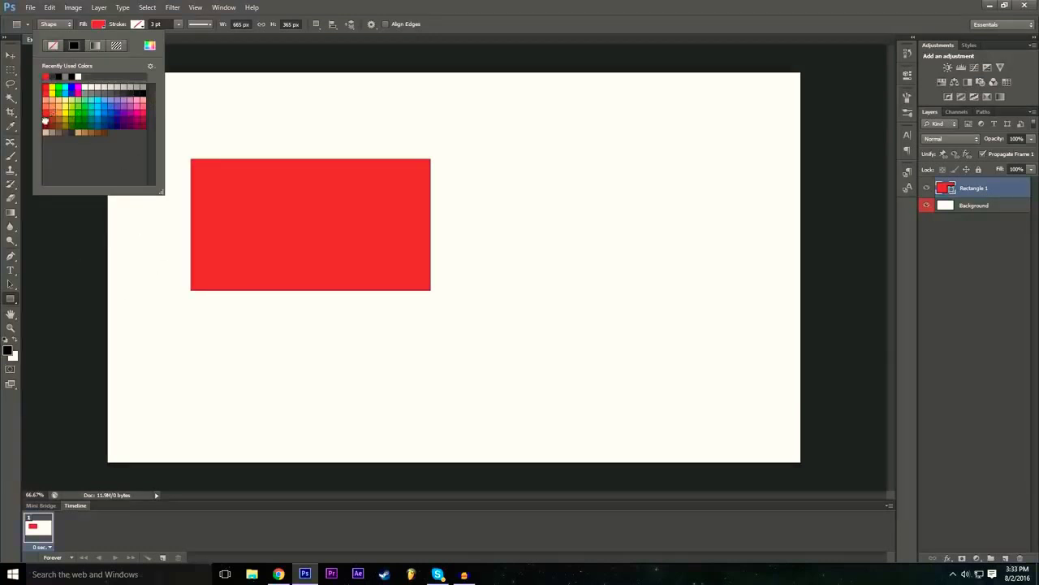
pyautogui.click(48, 119)
pyautogui.click(47, 113)
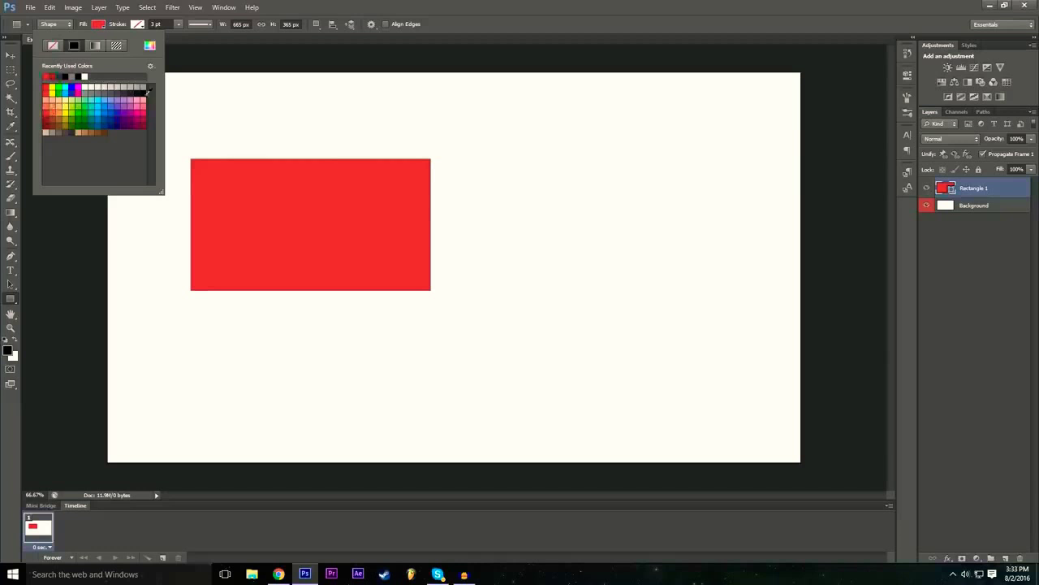
pyautogui.click(129, 94)
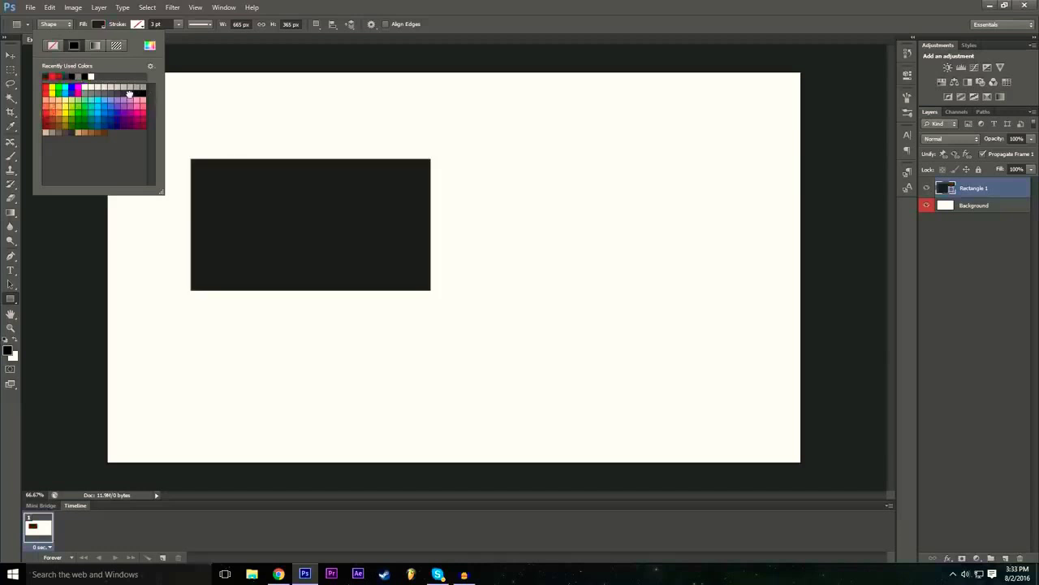
pyautogui.click(707, 5)
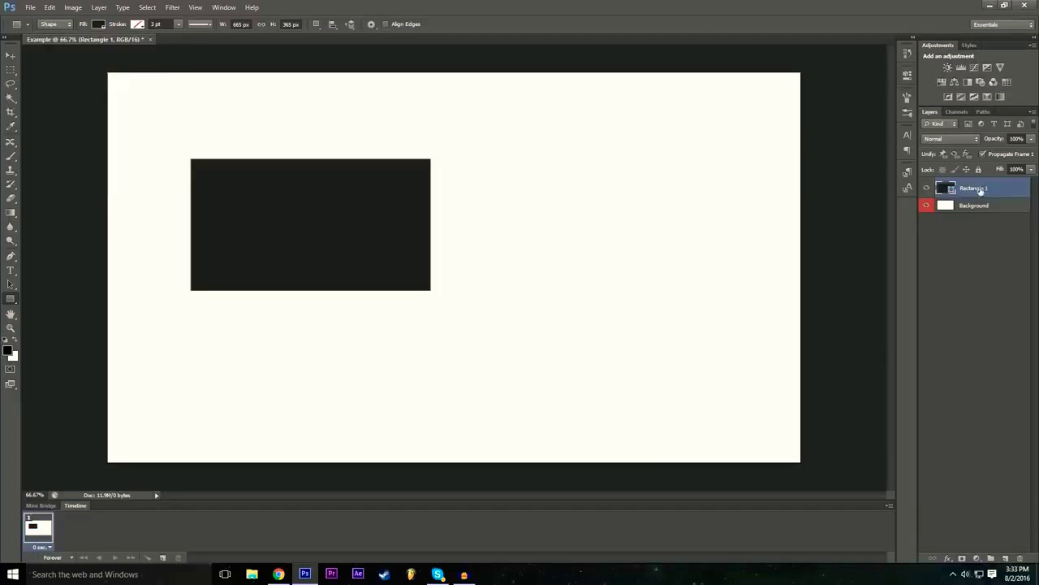
# Step: Move the rectangle around the canvas with the Move tool and leave it near the middle
pyautogui.click(11, 54)
pyautogui.moveTo(339, 220); pyautogui.dragTo(471, 253)
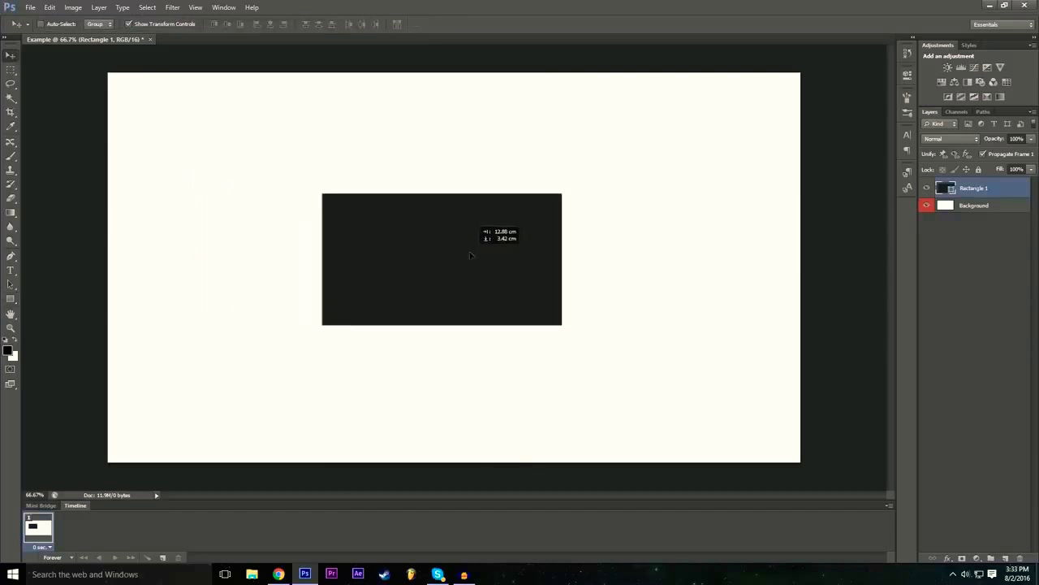
pyautogui.moveTo(457, 254)
pyautogui.mouseDown()
pyautogui.moveTo(391, 245)
pyautogui.moveTo(419, 287)
pyautogui.moveTo(438, 249)
pyautogui.moveTo(484, 268)
pyautogui.moveTo(405, 240)
pyautogui.moveTo(443, 259)
pyautogui.mouseUp()
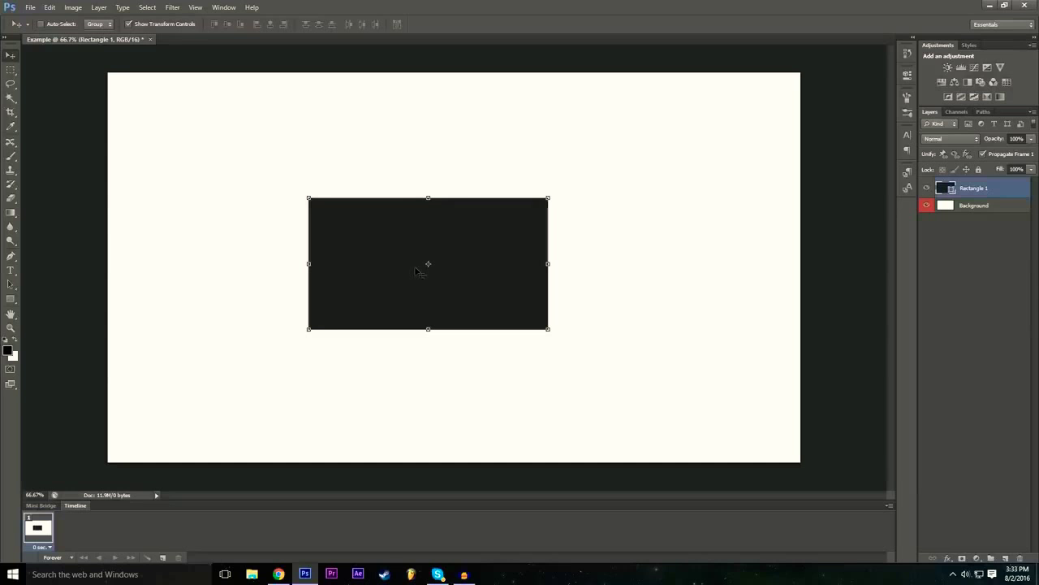
pyautogui.moveTo(416, 272); pyautogui.dragTo(417, 176)
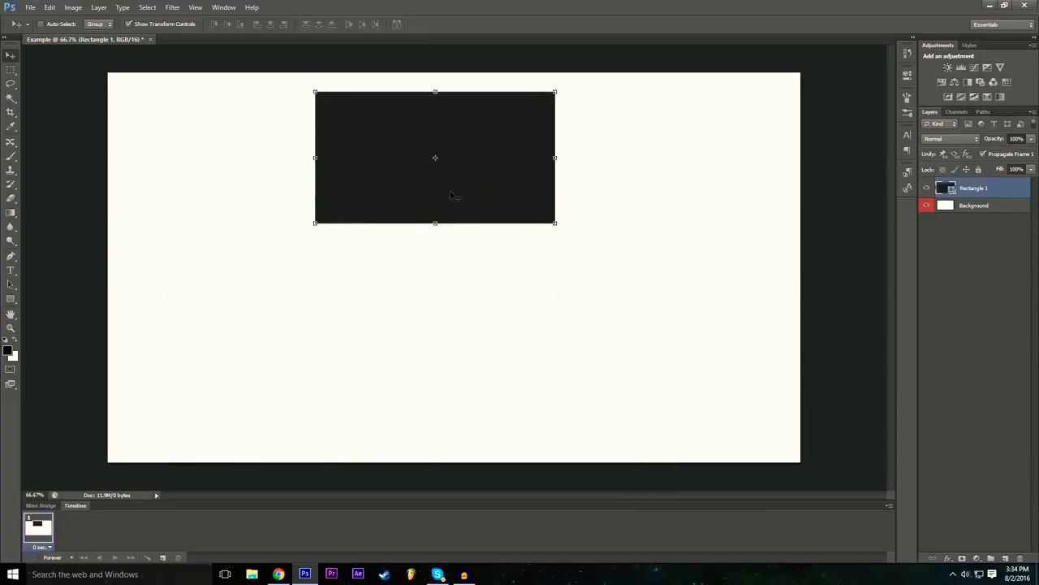
pyautogui.moveTo(458, 159); pyautogui.dragTo(311, 214)
pyautogui.moveTo(492, 130); pyautogui.dragTo(433, 280)
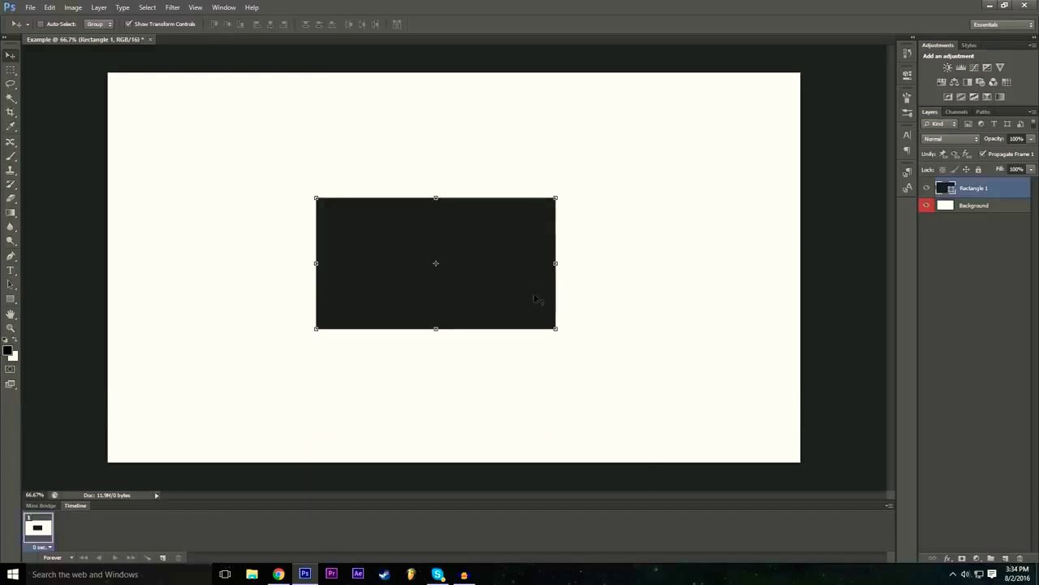
# Step: Try rotating the rectangle back and forth with Free Transform, both freely and through the angle value, ending with the rotation set to 0°
pyautogui.hotkey('ctrl', 't')
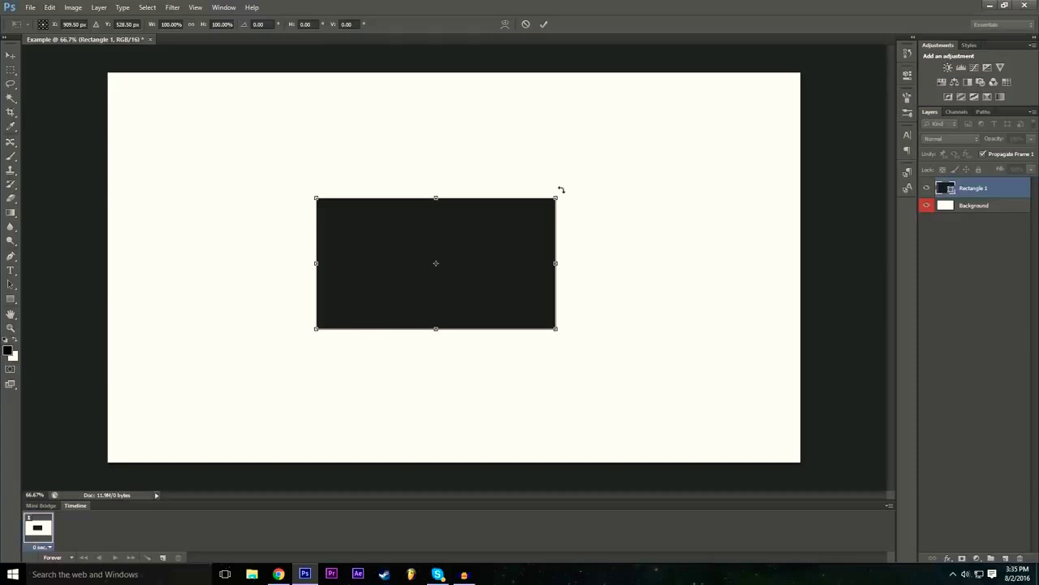
pyautogui.moveTo(560, 189); pyautogui.dragTo(571, 138)
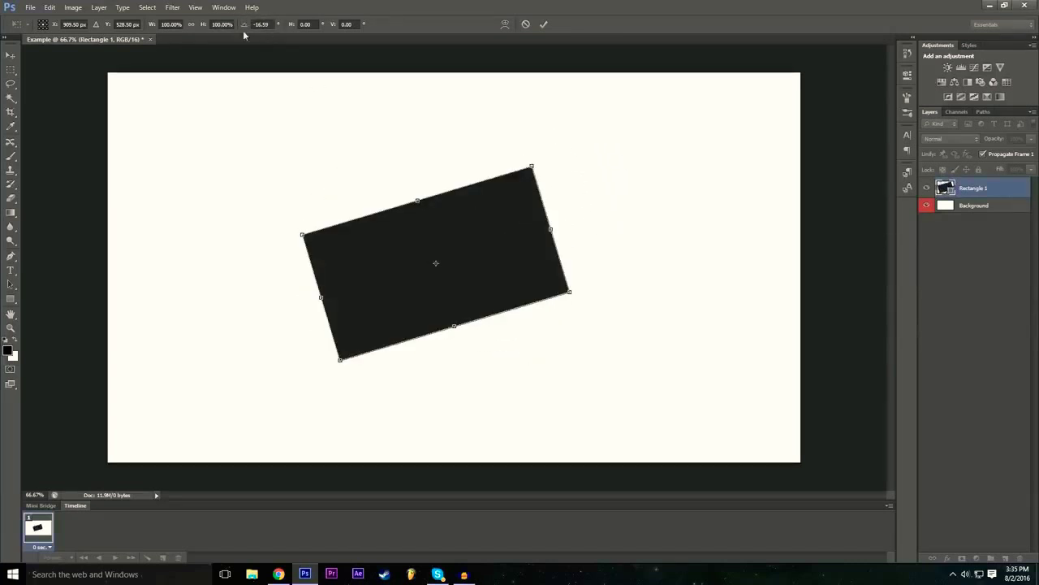
pyautogui.moveTo(245, 26); pyautogui.dragTo(534, 111)
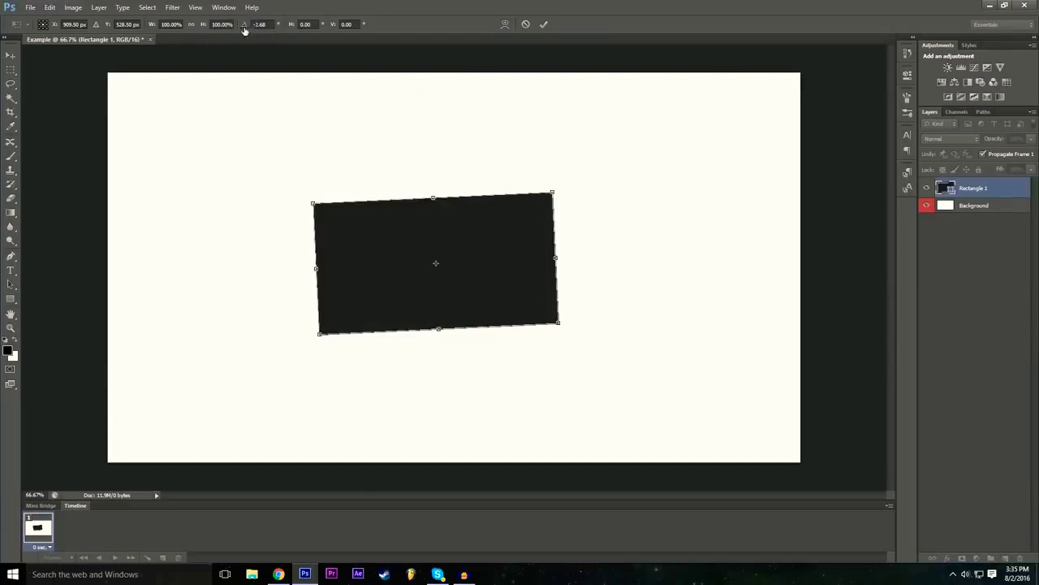
pyautogui.moveTo(245, 31); pyautogui.dragTo(265, 31)
pyautogui.moveTo(582, 186); pyautogui.dragTo(590, 185)
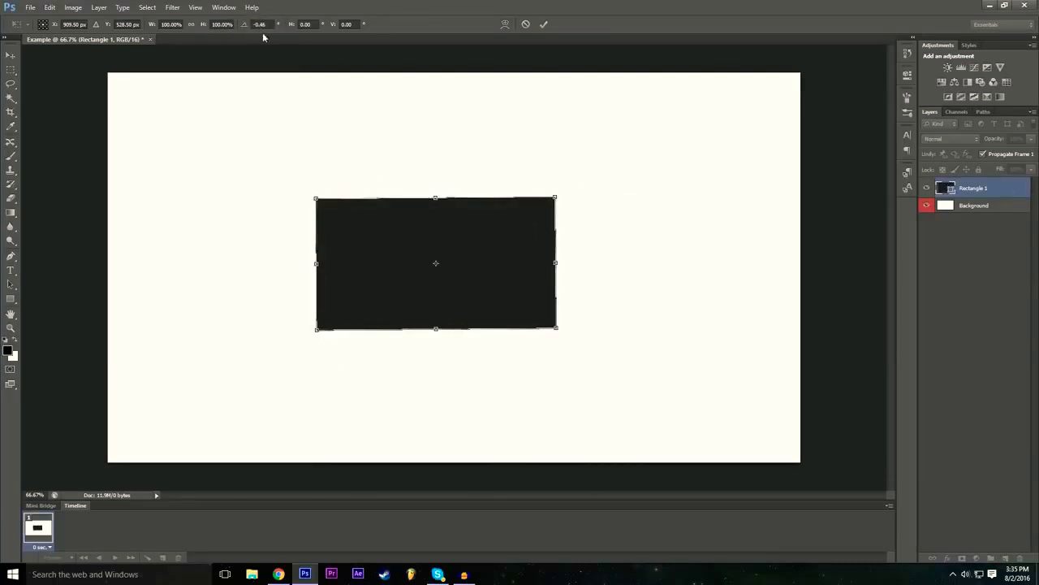
pyautogui.moveTo(246, 33); pyautogui.dragTo(556, 115)
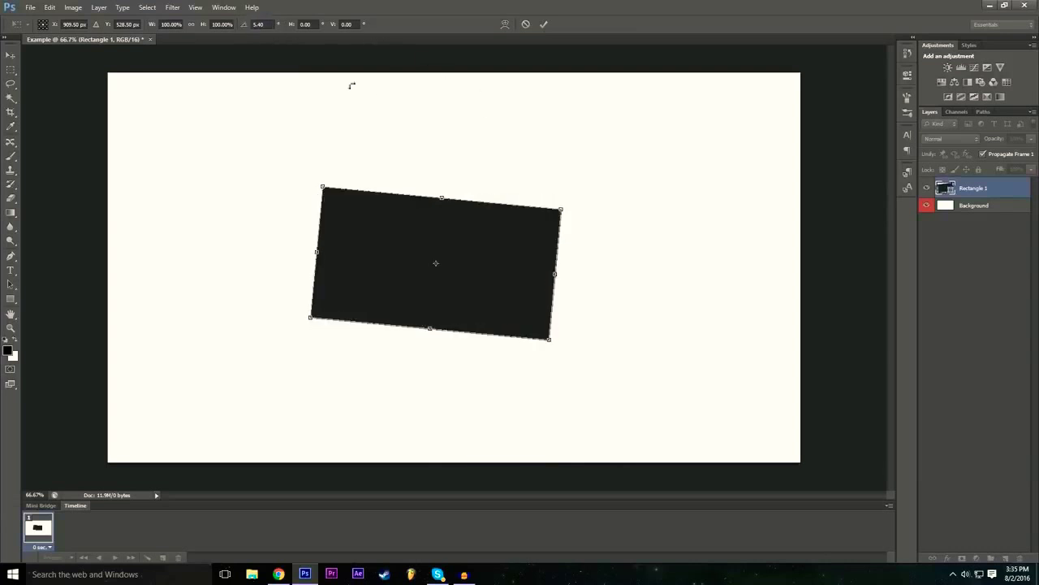
pyautogui.moveTo(249, 32); pyautogui.dragTo(68, 86)
pyautogui.doubleClick(263, 23)
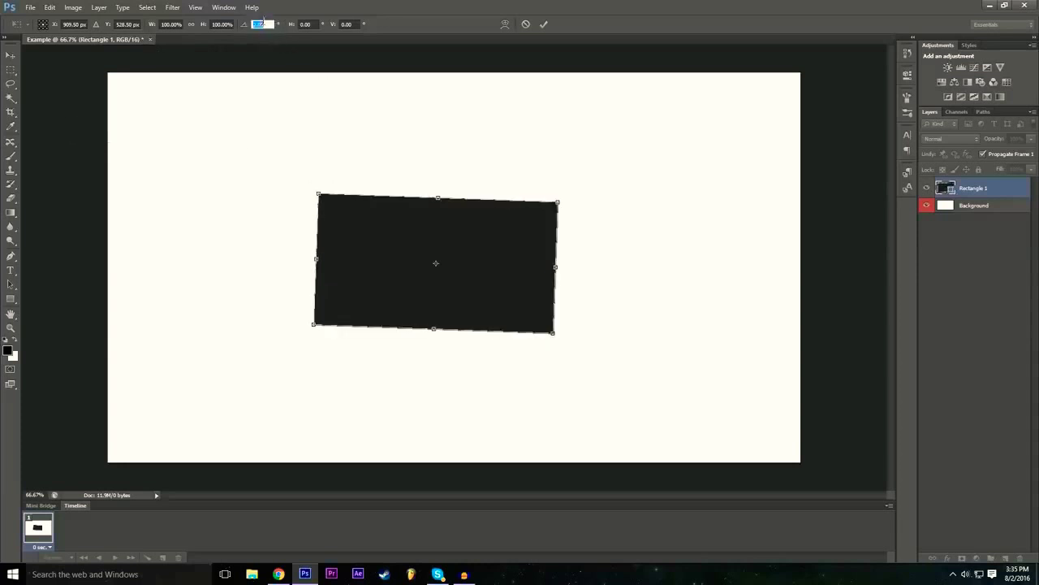
pyautogui.write('0')
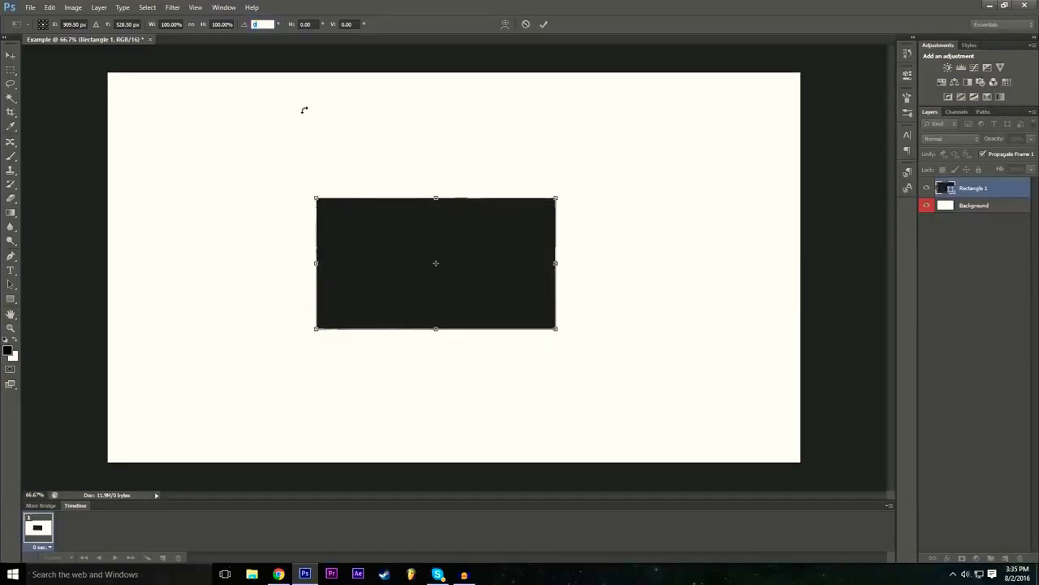
pyautogui.press('Return')
# Step: Try rotating the rectangle about 49° and stretching it along both dimensions, and cancel the transform
pyautogui.moveTo(565, 185); pyautogui.dragTo(573, 421)
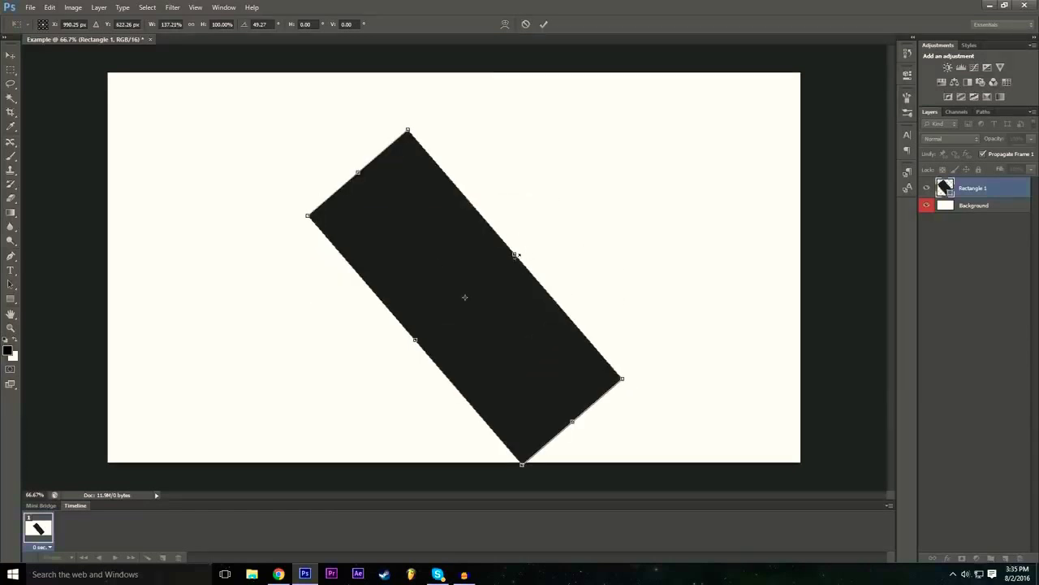
pyautogui.moveTo(517, 257); pyautogui.dragTo(584, 194)
pyautogui.moveTo(415, 339); pyautogui.dragTo(373, 376)
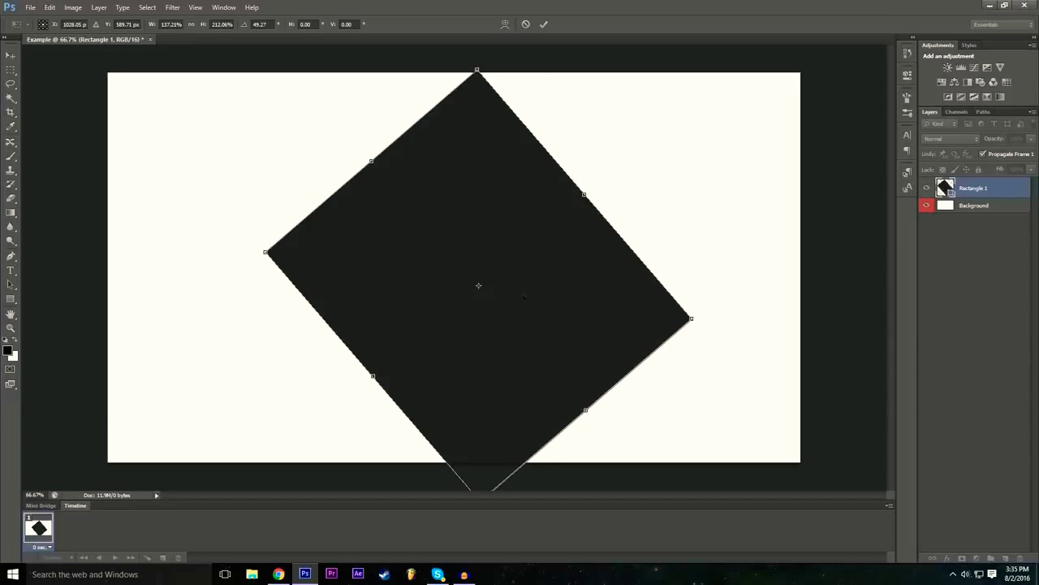
pyautogui.click(526, 24)
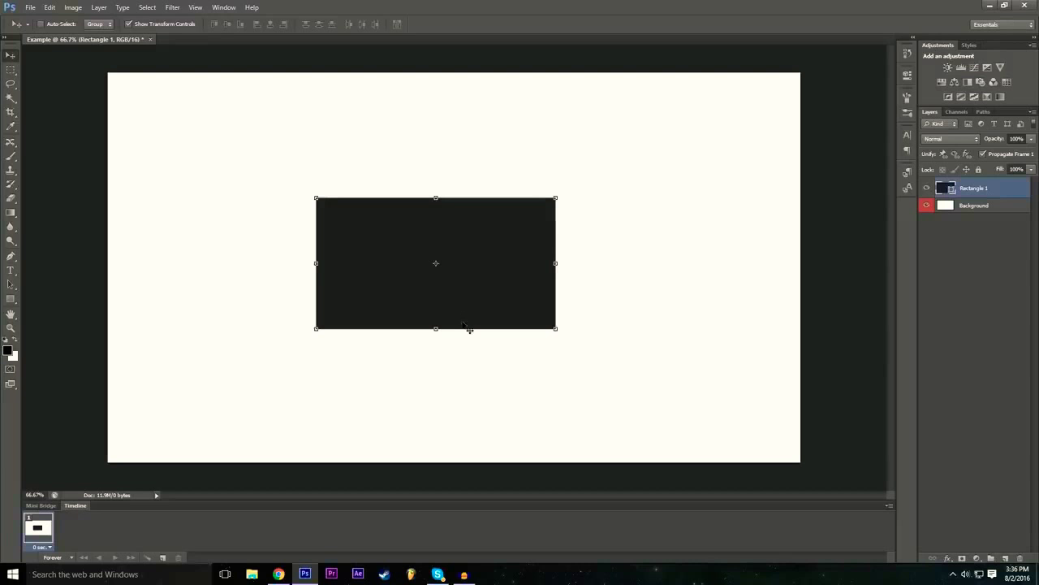
# Step: Scale the rectangle to 200% width and 200% height with Free Transform and apply the transform
pyautogui.hotkey('ctrl', 't')
pyautogui.click(169, 24)
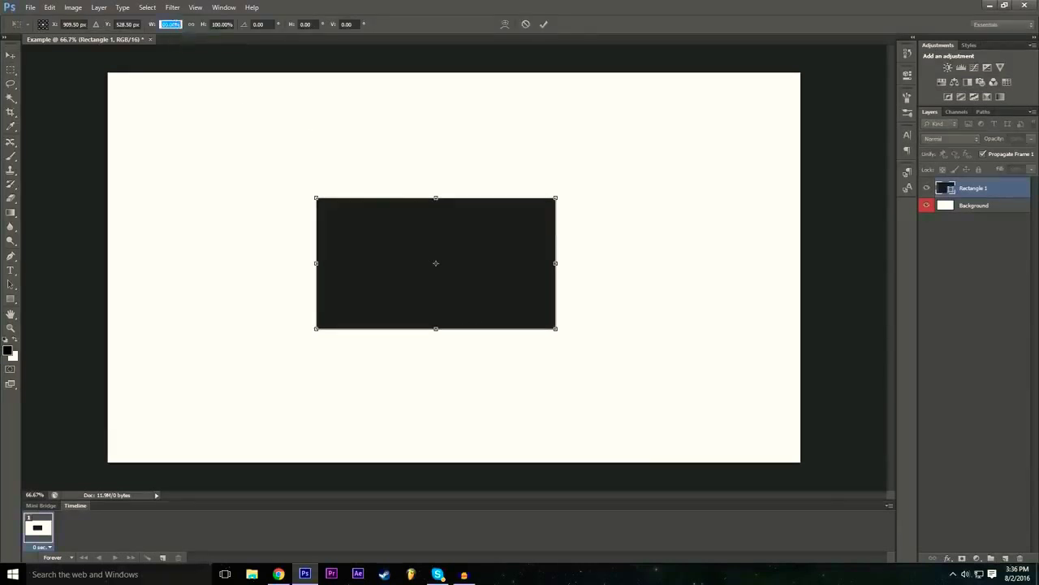
pyautogui.moveTo(555, 263); pyautogui.dragTo(597, 262)
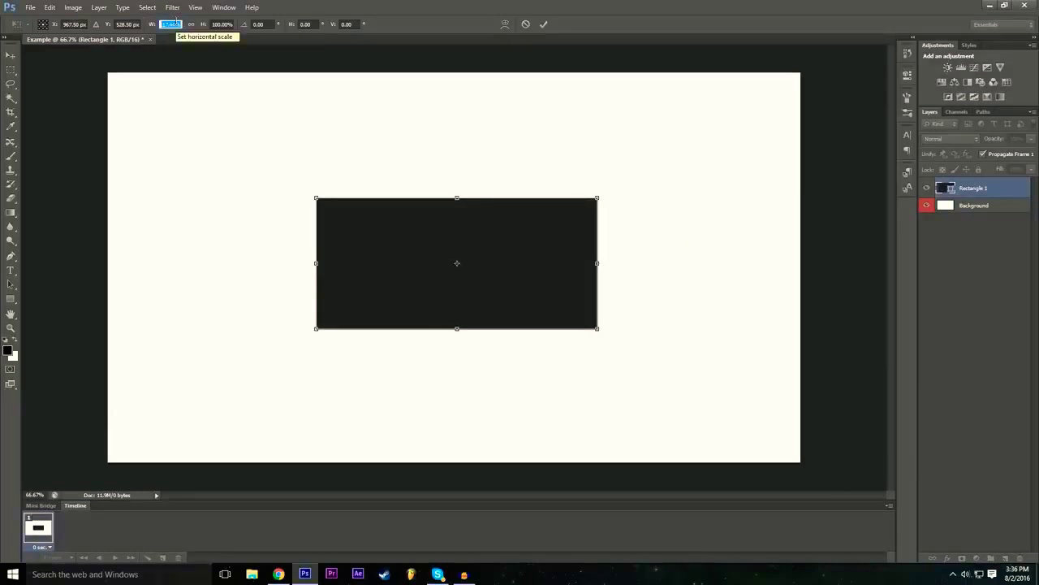
pyautogui.write('200')
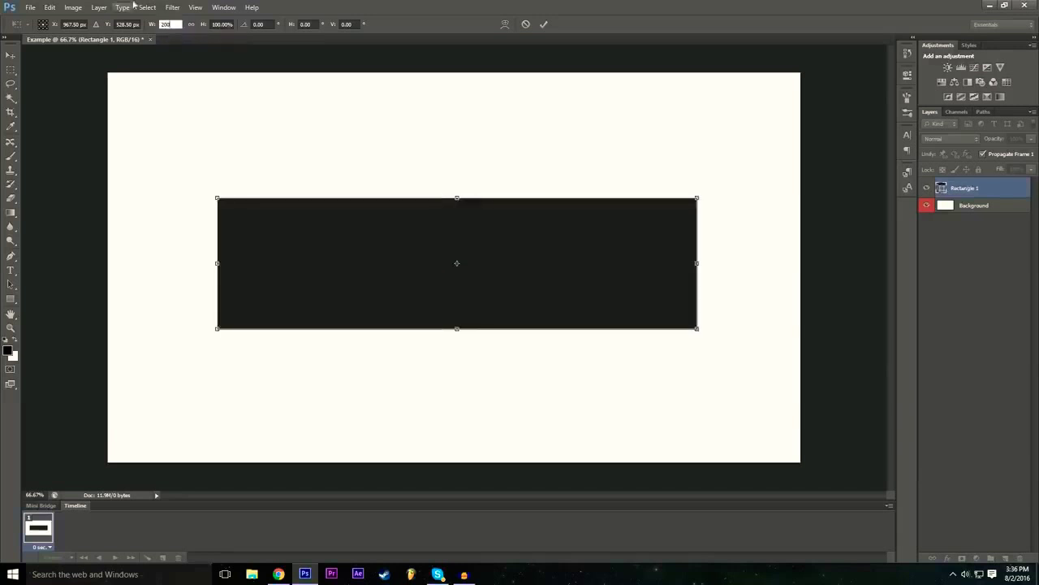
pyautogui.moveTo(231, 25); pyautogui.dragTo(211, 25)
pyautogui.write('200')
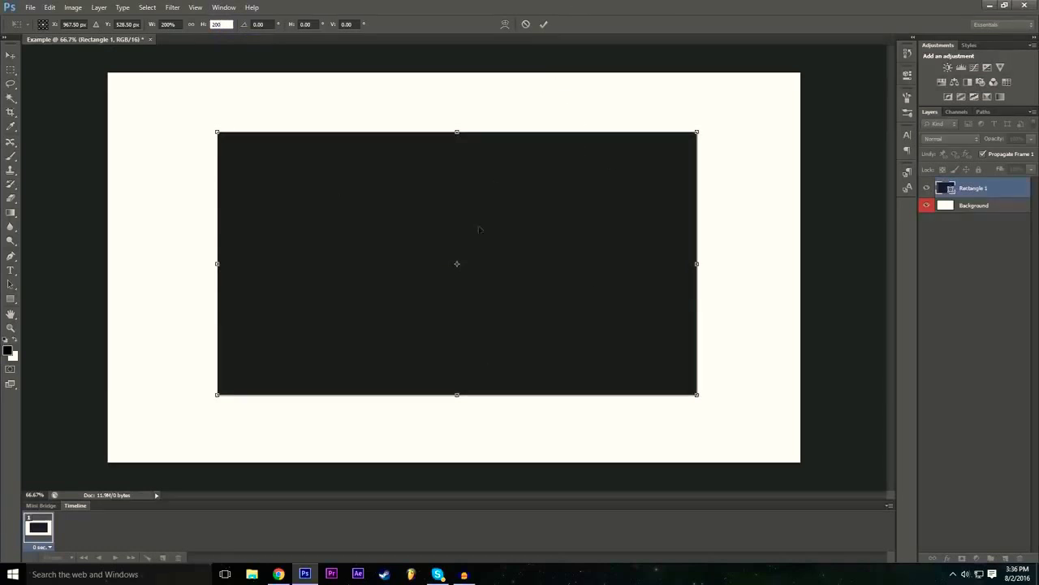
pyautogui.click(544, 24)
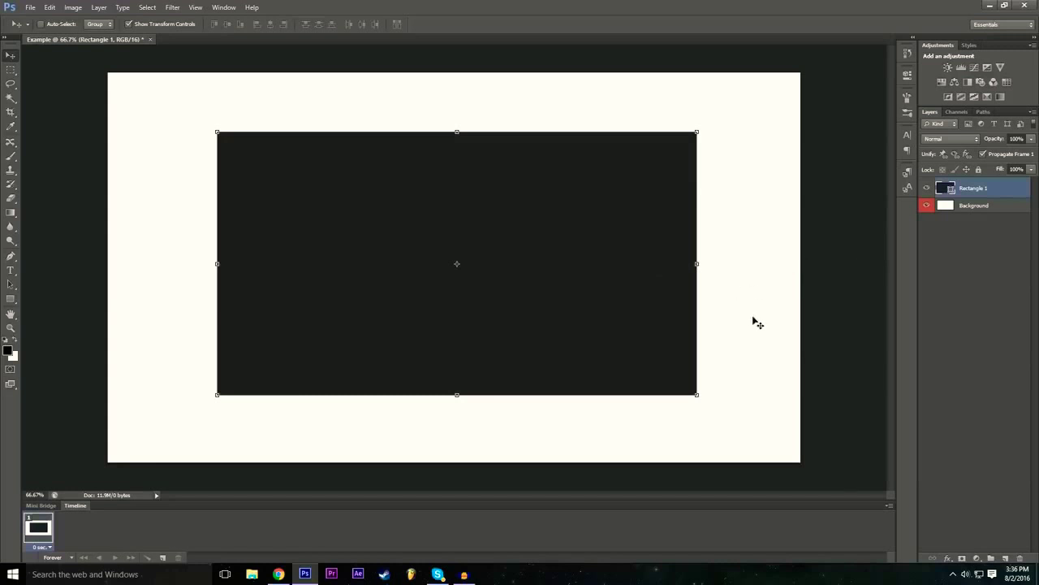
# Step: Try squashing the Background layer from its upper edge to about 89% height, and cancel the transform
pyautogui.click(973, 206)
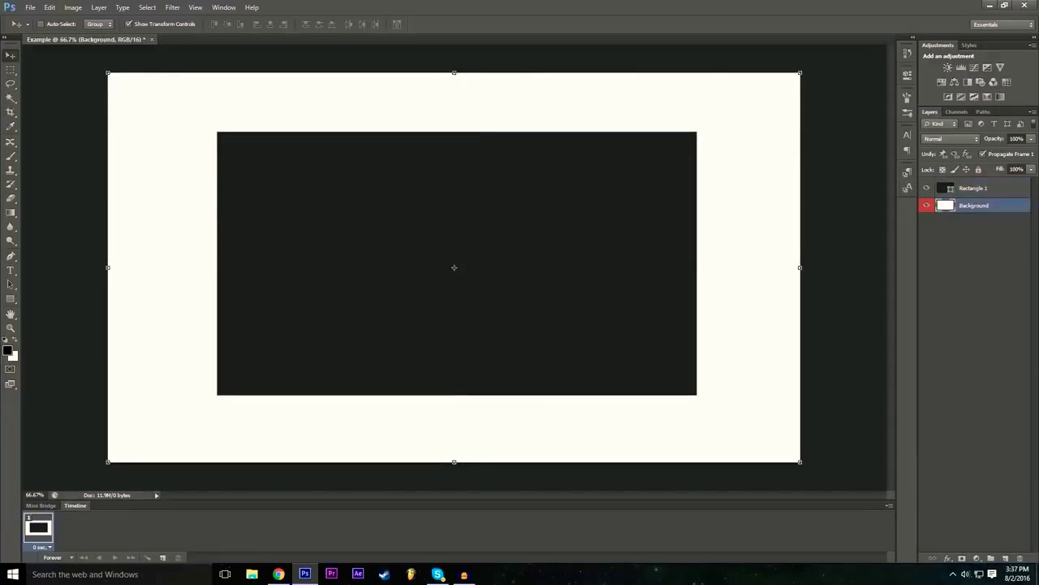
pyautogui.moveTo(453, 74); pyautogui.dragTo(454, 114)
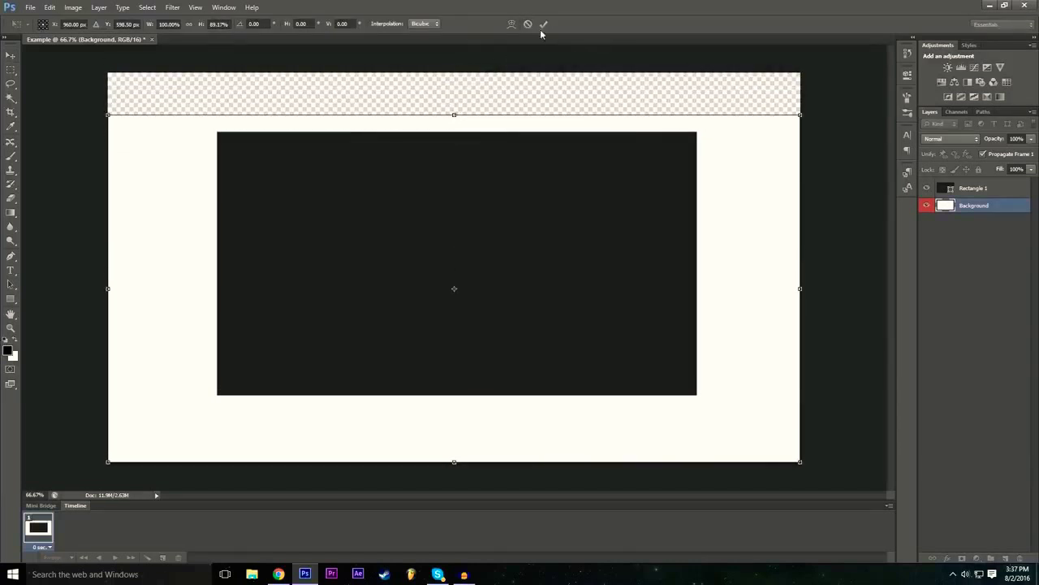
pyautogui.click(528, 25)
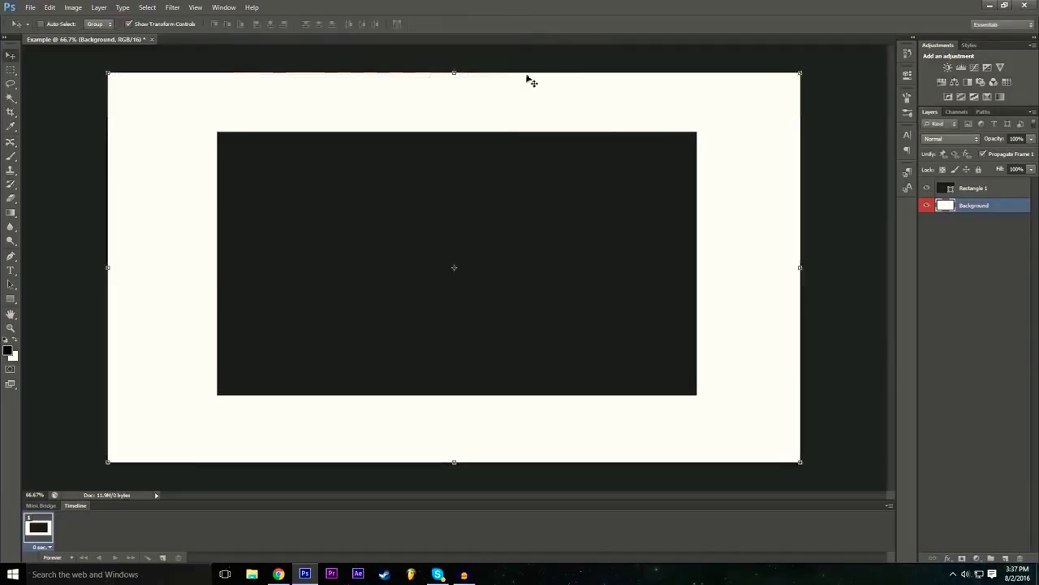
# Step: Switch the layer selection back and forth between Rectangle 1 and Background
pyautogui.click(993, 191)
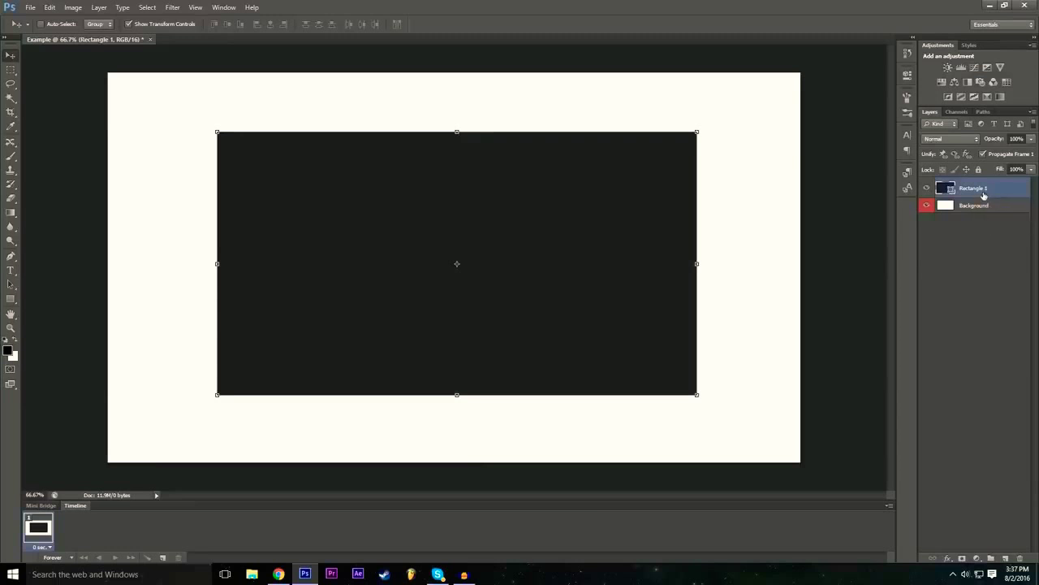
pyautogui.moveTo(975, 194)
pyautogui.mouseDown()
pyautogui.moveTo(982, 217)
pyautogui.moveTo(982, 188)
pyautogui.mouseUp()
pyautogui.click(977, 206)
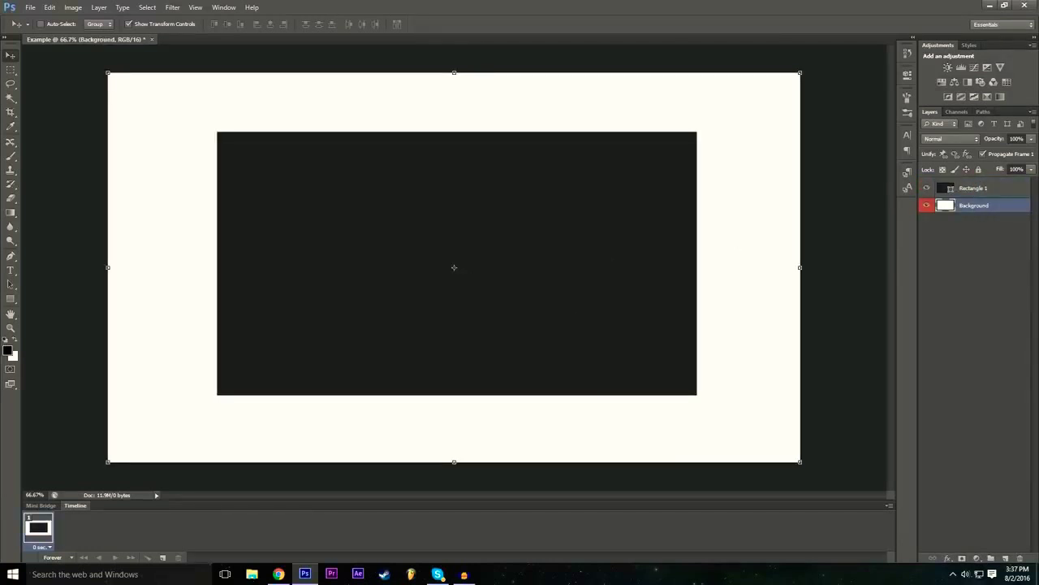
pyautogui.moveTo(975, 209)
pyautogui.mouseDown()
pyautogui.moveTo(979, 184)
pyautogui.moveTo(987, 210)
pyautogui.mouseUp()
pyautogui.click(942, 187)
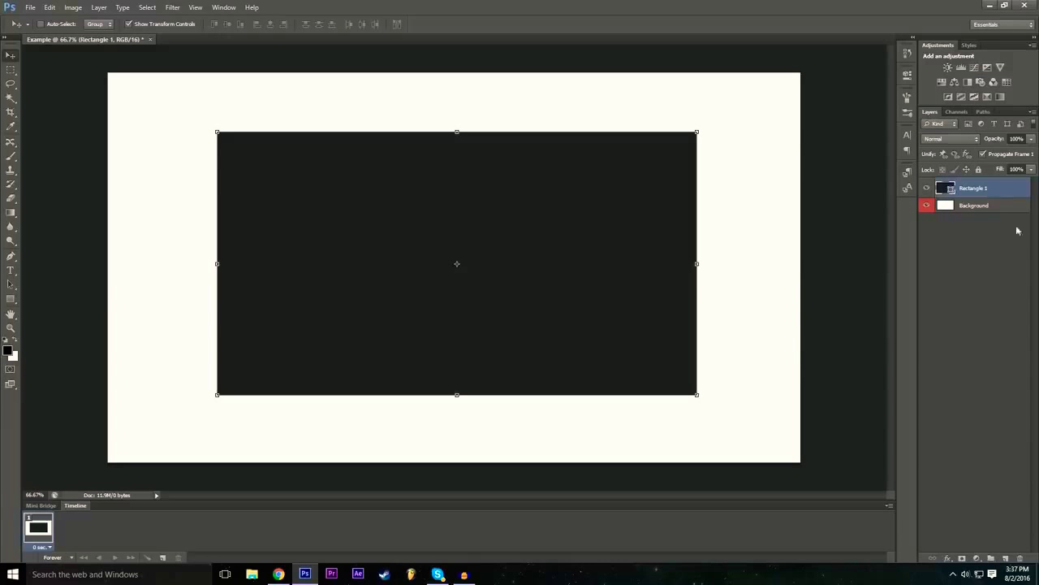
pyautogui.click(987, 209)
pyautogui.click(985, 232)
pyautogui.click(947, 205)
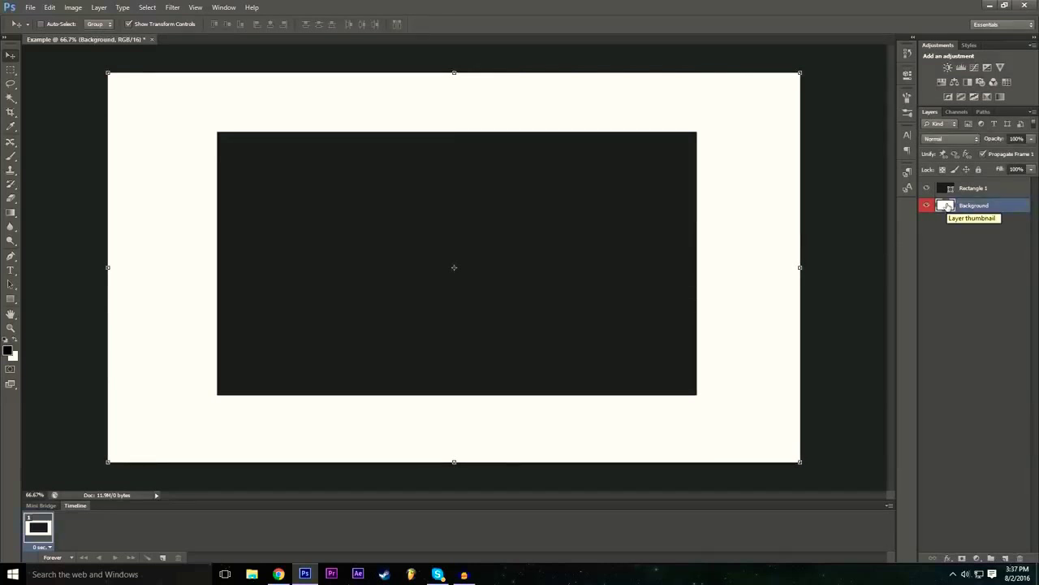
# Step: Add a drop shadow to the Rectangle 1 layer through its blending options, with 23% spread and an increased size
pyautogui.click(968, 190)
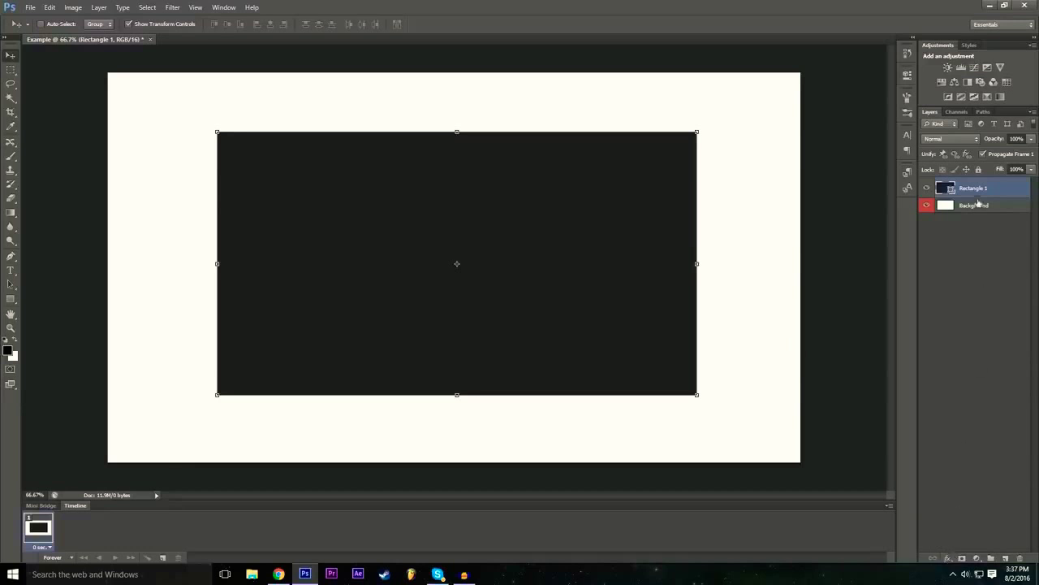
pyautogui.click(949, 560)
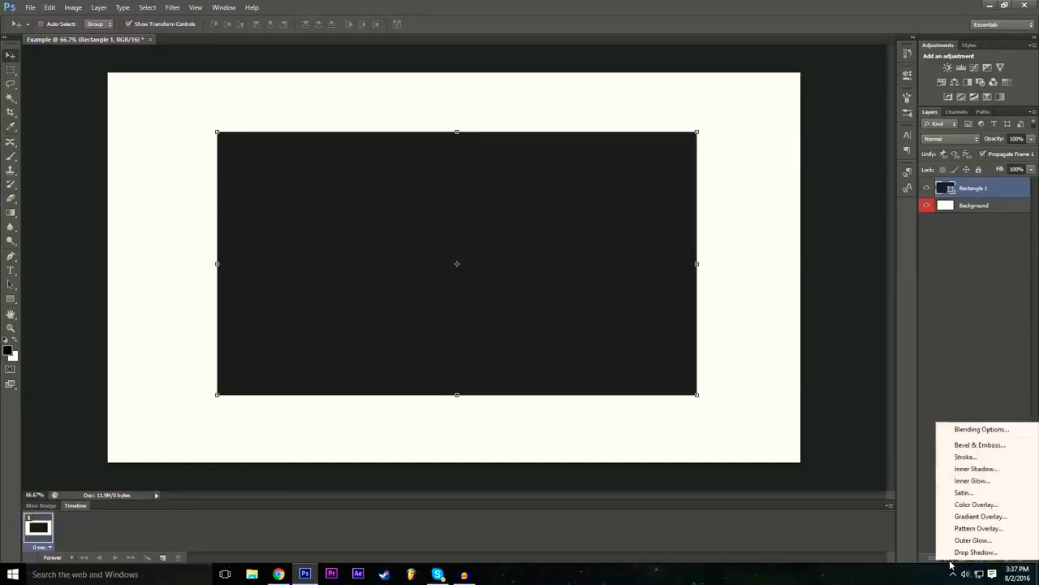
pyautogui.click(956, 432)
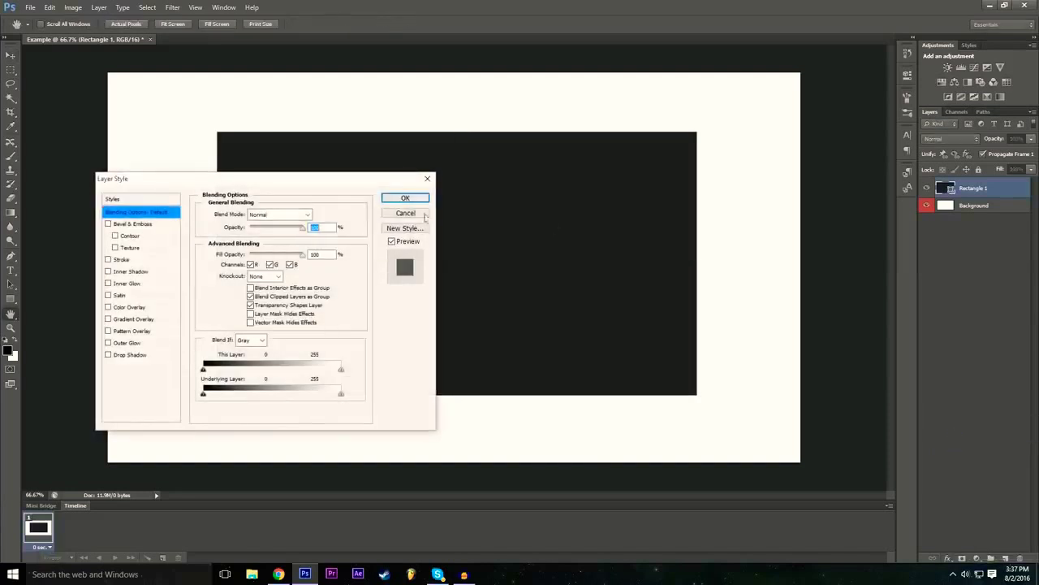
pyautogui.moveTo(352, 187); pyautogui.dragTo(946, 247)
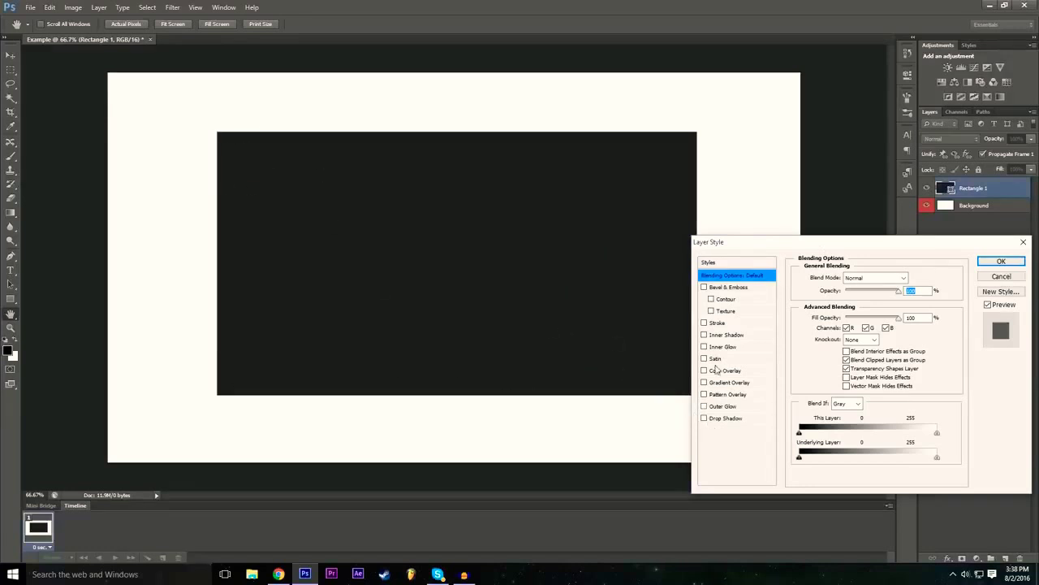
pyautogui.click(726, 418)
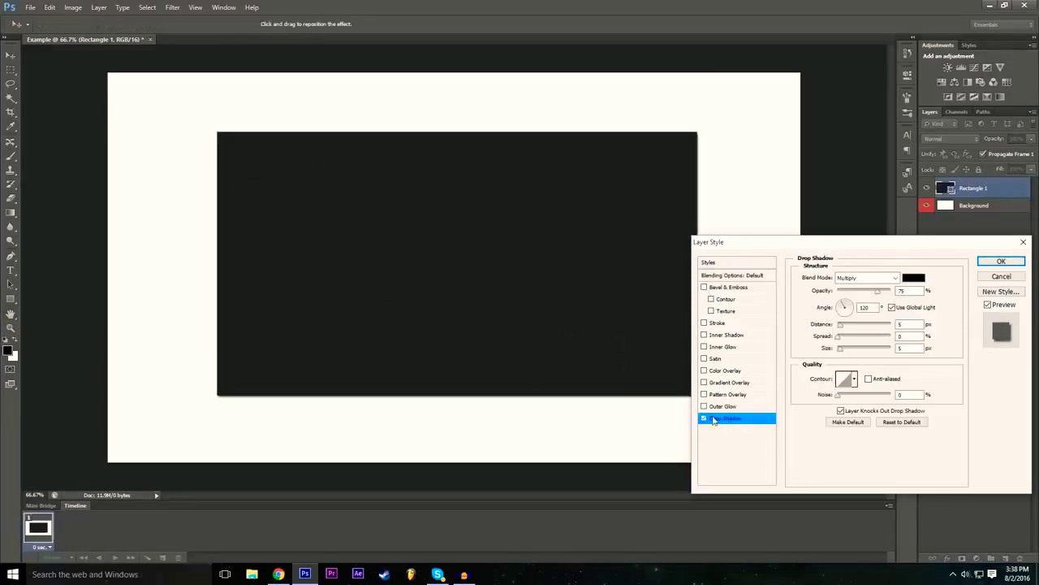
pyautogui.click(704, 418)
pyautogui.click(703, 418)
pyautogui.moveTo(845, 352)
pyautogui.mouseDown()
pyautogui.moveTo(858, 349)
pyautogui.moveTo(855, 340)
pyautogui.moveTo(884, 346)
pyautogui.moveTo(837, 346)
pyautogui.moveTo(855, 340)
pyautogui.moveTo(845, 339)
pyautogui.moveTo(853, 353)
pyautogui.moveTo(874, 351)
pyautogui.moveTo(851, 355)
pyautogui.mouseUp()
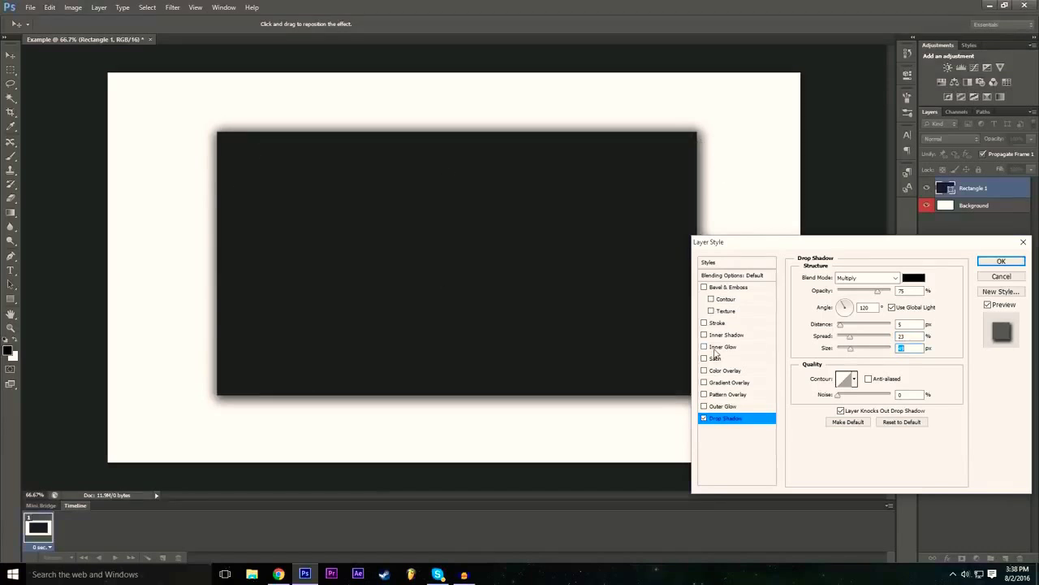
# Step: Enable a stroke in the rectangle's layer style and set its color to pure red (ff0000)
pyautogui.moveTo(794, 247)
pyautogui.mouseDown()
pyautogui.moveTo(791, 214)
pyautogui.moveTo(800, 242)
pyautogui.mouseUp()
pyautogui.click(712, 317)
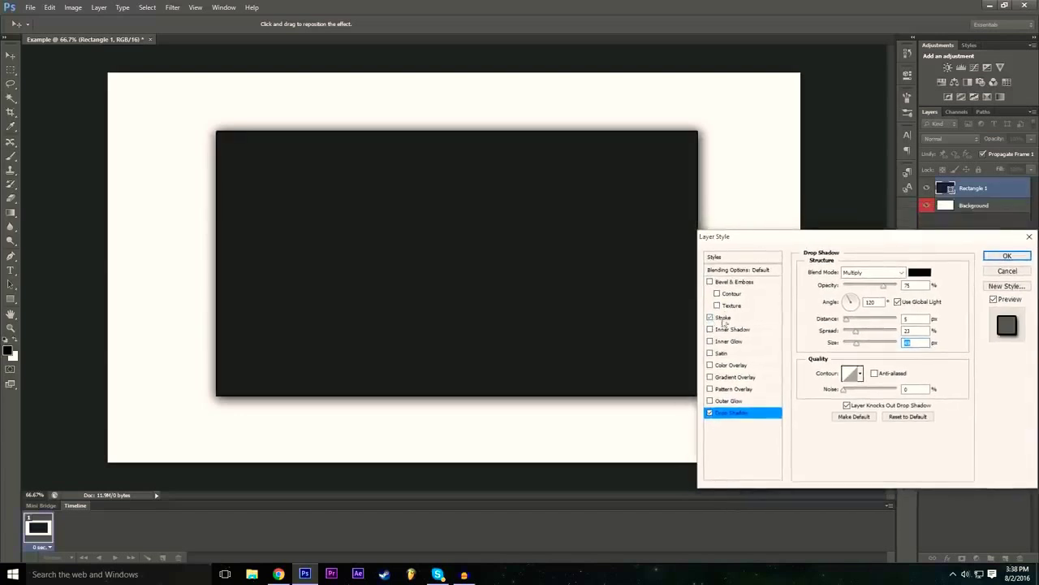
pyautogui.click(731, 322)
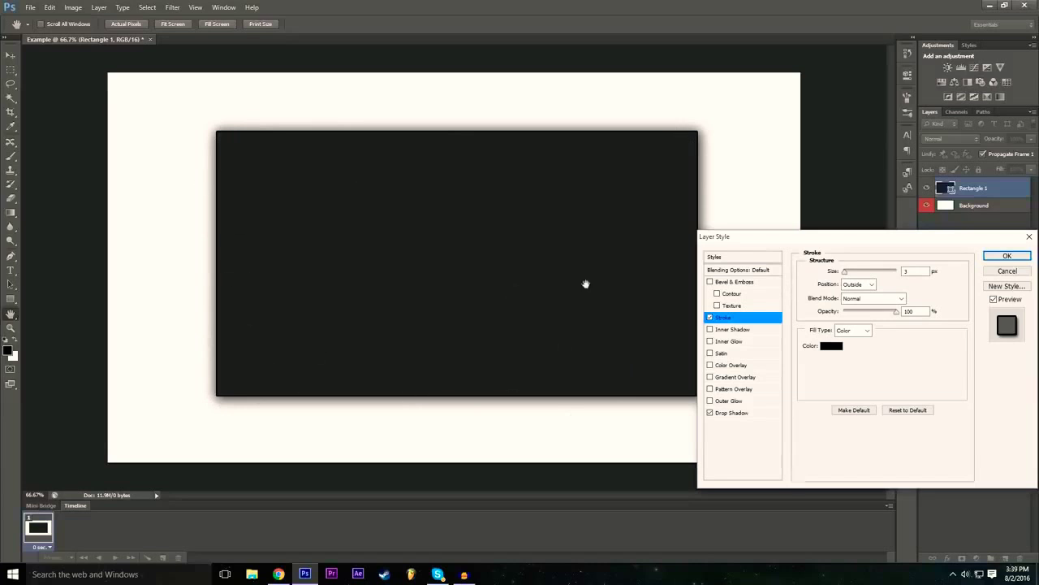
pyautogui.moveTo(826, 244); pyautogui.dragTo(818, 243)
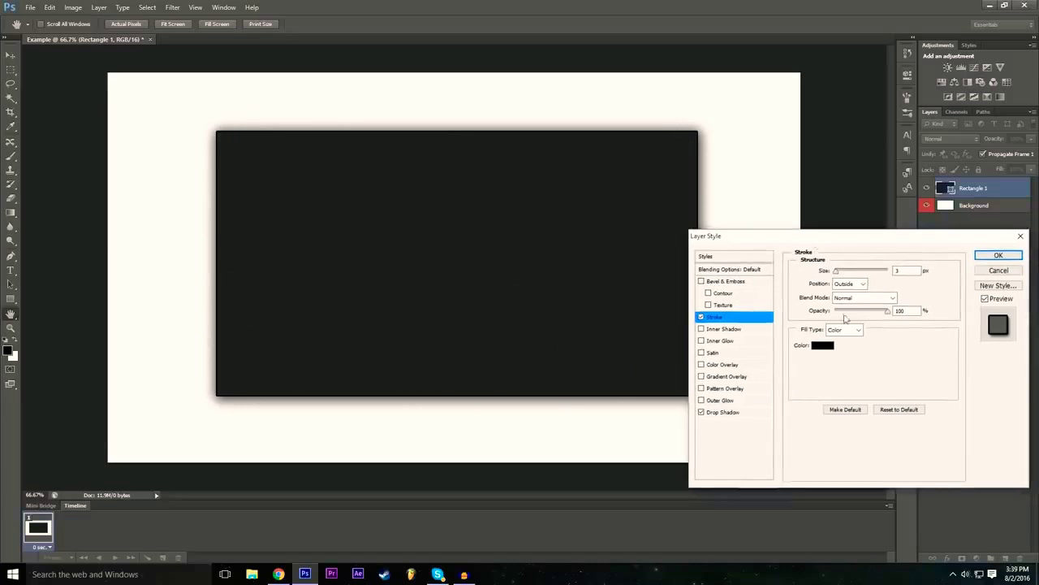
pyautogui.click(823, 346)
pyautogui.write('255')
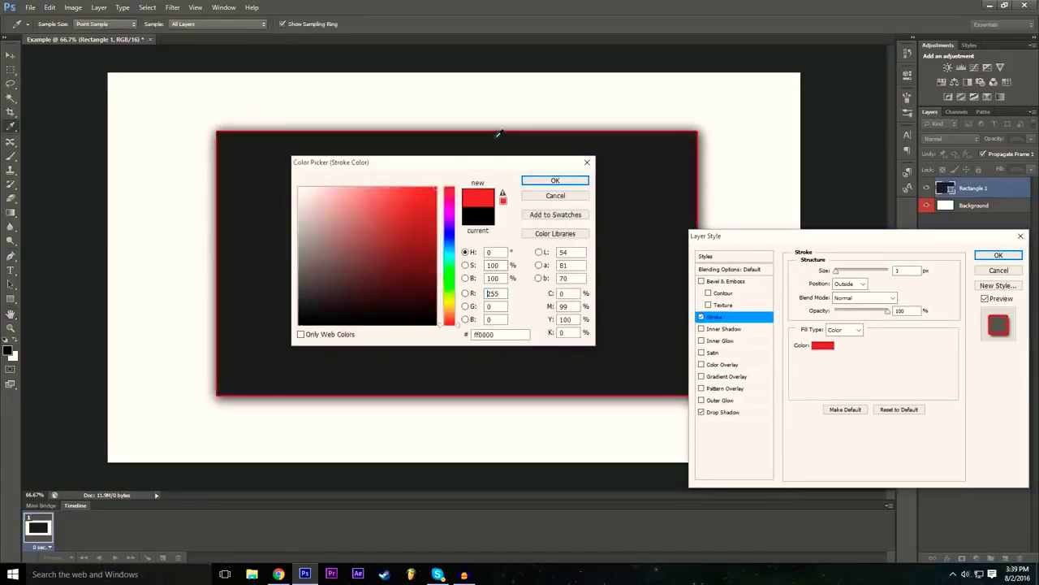
pyautogui.click(554, 181)
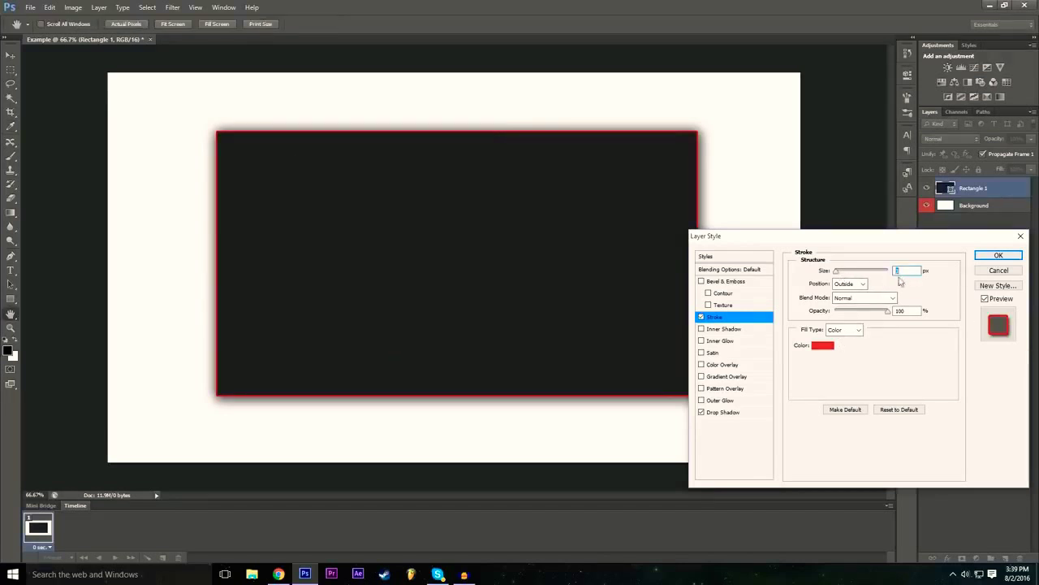
# Step: Thicken the red stroke around the rectangle and set its size to 10 px
pyautogui.moveTo(836, 276); pyautogui.dragTo(842, 275)
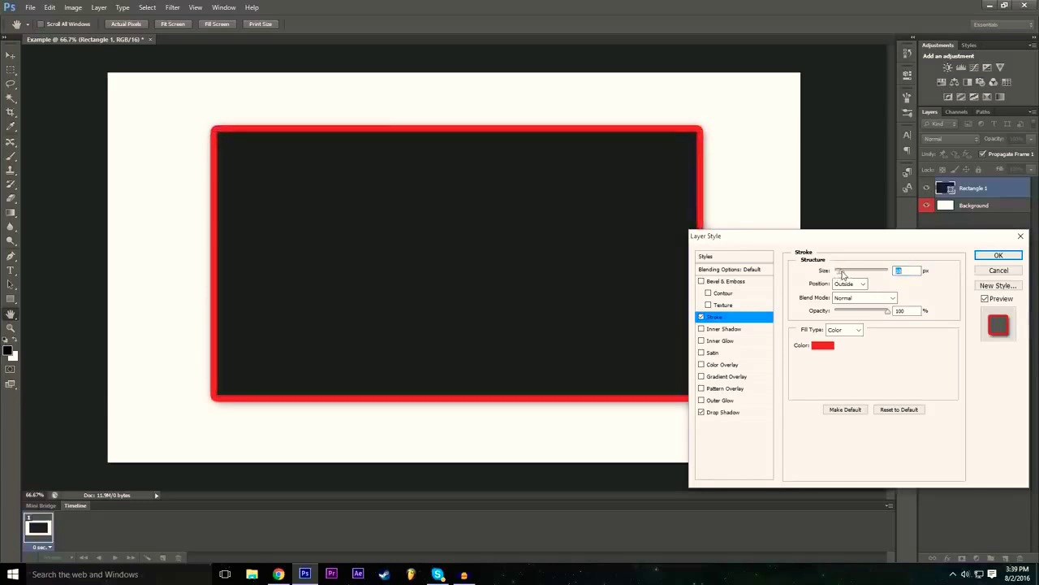
pyautogui.doubleClick(909, 273)
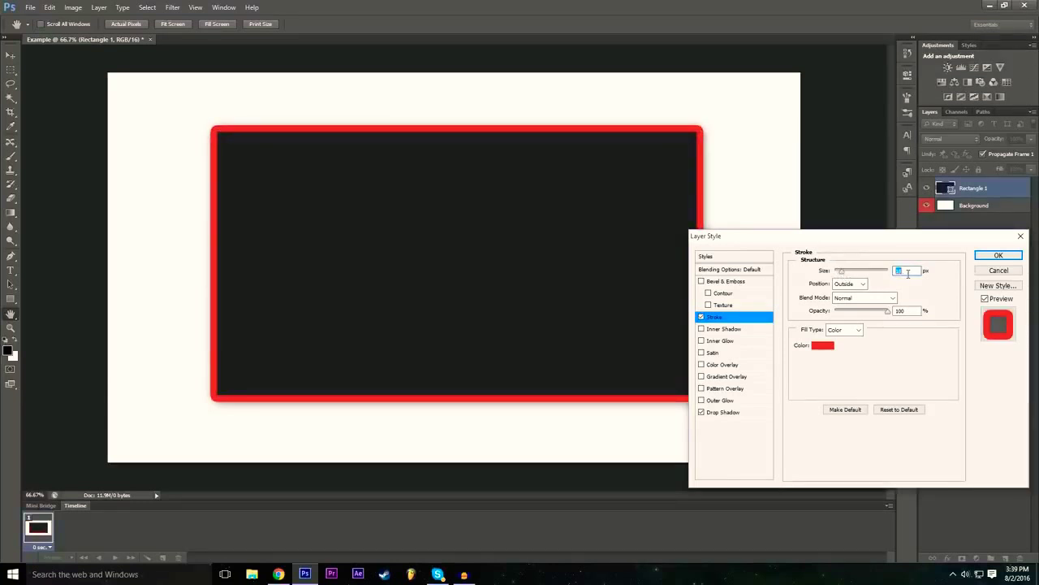
pyautogui.write('10')
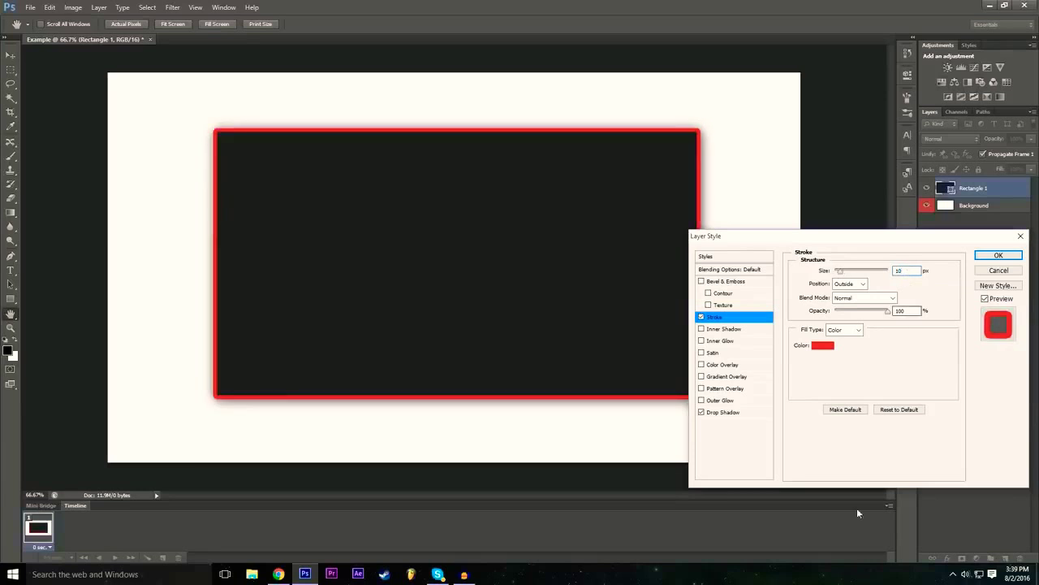
pyautogui.click(906, 375)
# Step: Add a Bevel & Emboss effect to the rectangle, raising its depth to 286% and increasing its size
pyautogui.click(702, 281)
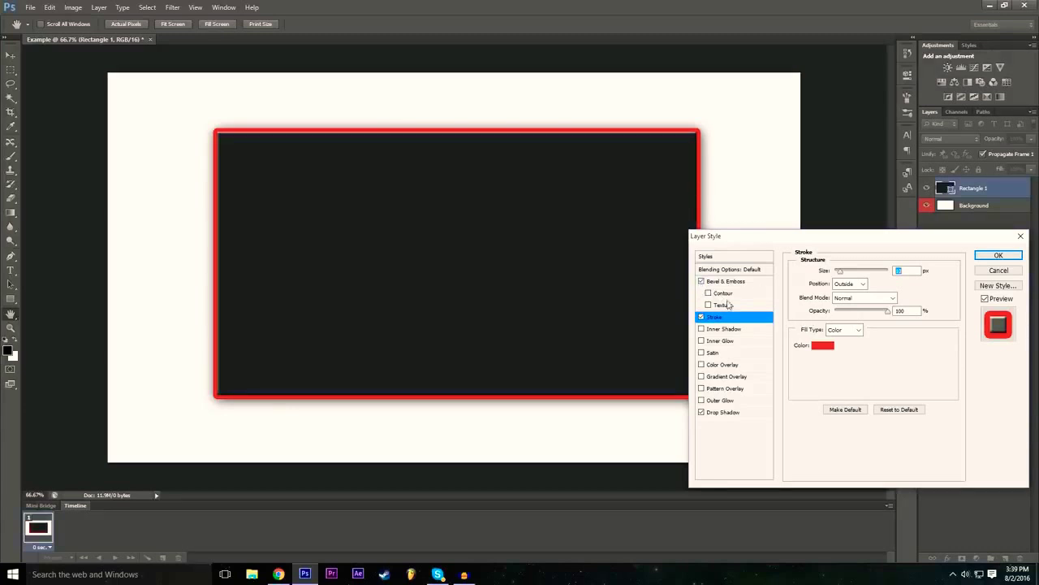
pyautogui.click(726, 282)
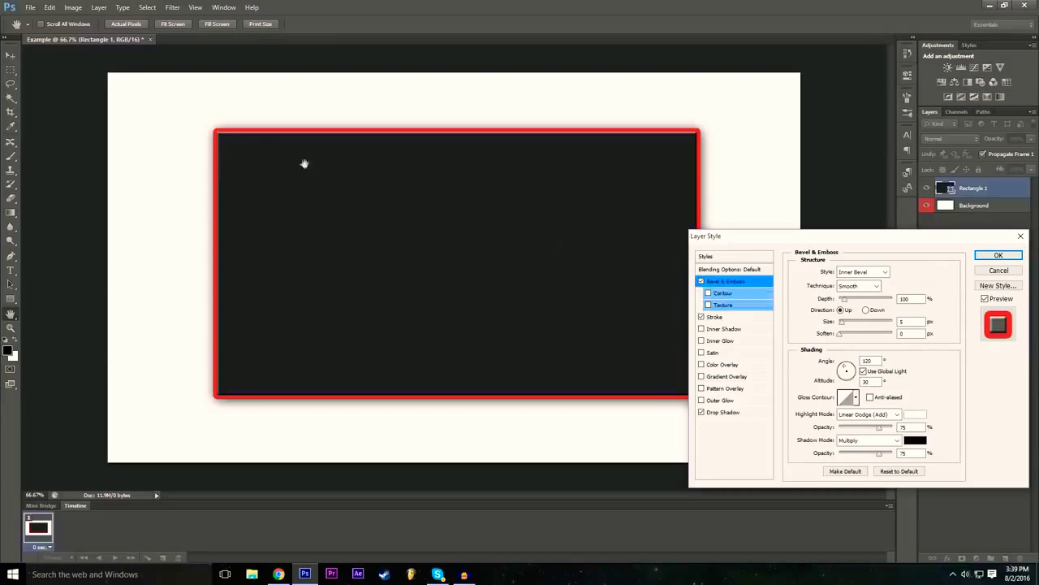
pyautogui.click(702, 282)
pyautogui.click(701, 282)
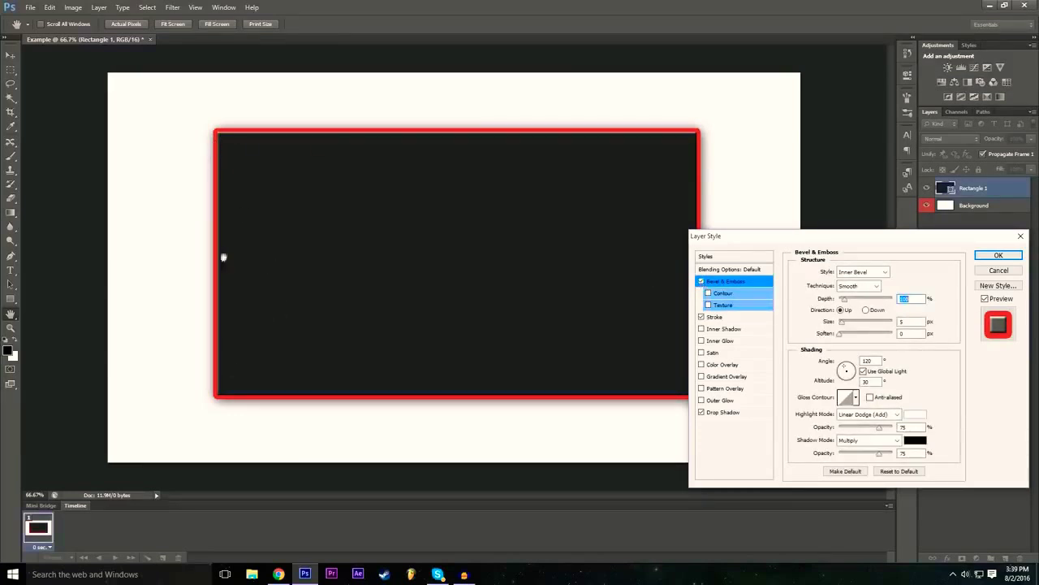
pyautogui.moveTo(859, 300)
pyautogui.mouseDown()
pyautogui.moveTo(871, 302)
pyautogui.moveTo(855, 305)
pyautogui.mouseUp()
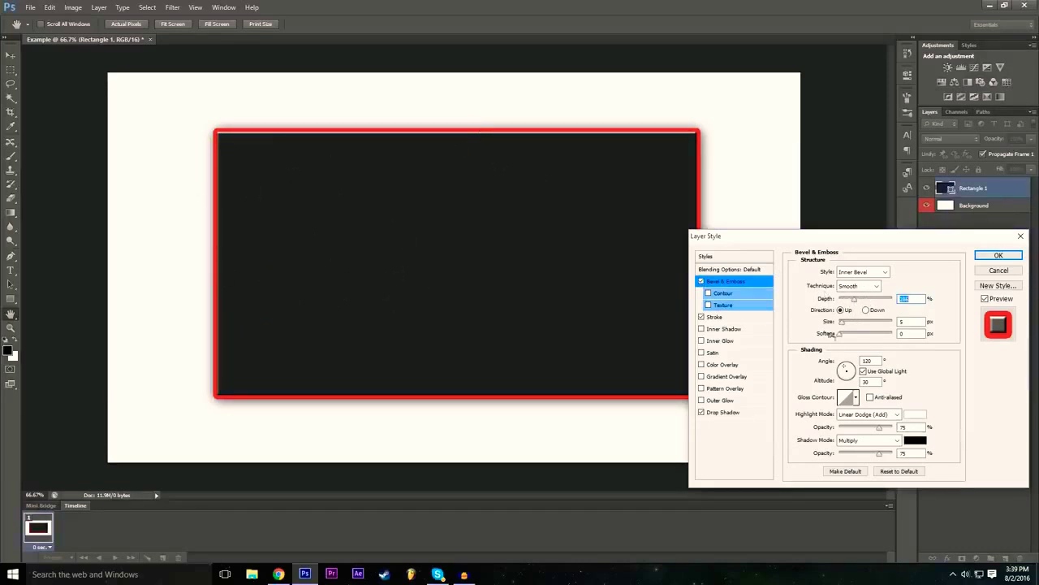
pyautogui.moveTo(845, 324)
pyautogui.mouseDown()
pyautogui.moveTo(871, 325)
pyautogui.moveTo(847, 334)
pyautogui.mouseUp()
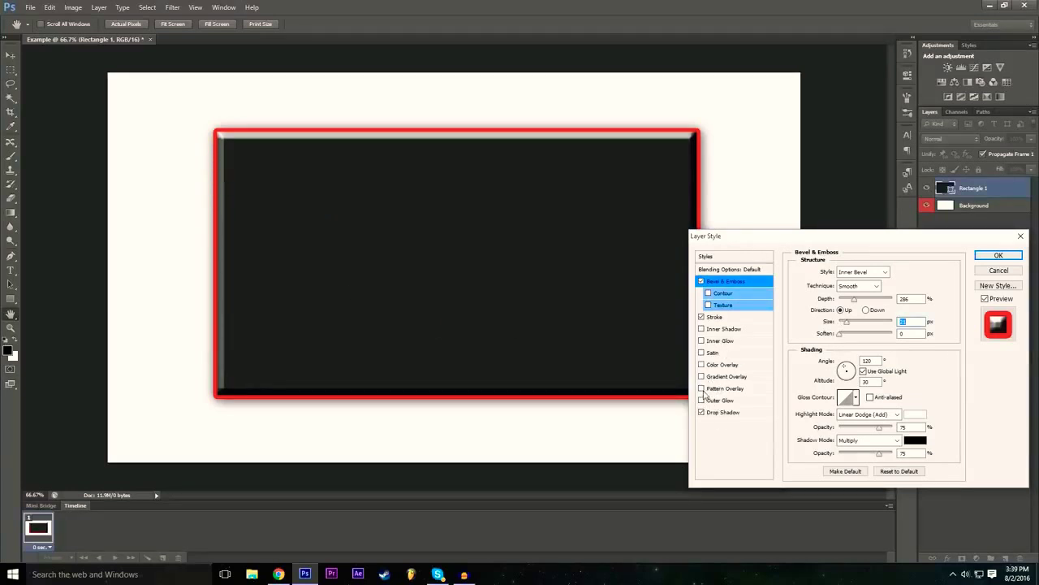
# Step: Enable a pattern overlay on the rectangle and try the available patterns one after another, ending on the off-white paper texture
pyautogui.click(703, 389)
pyautogui.click(722, 389)
pyautogui.click(858, 316)
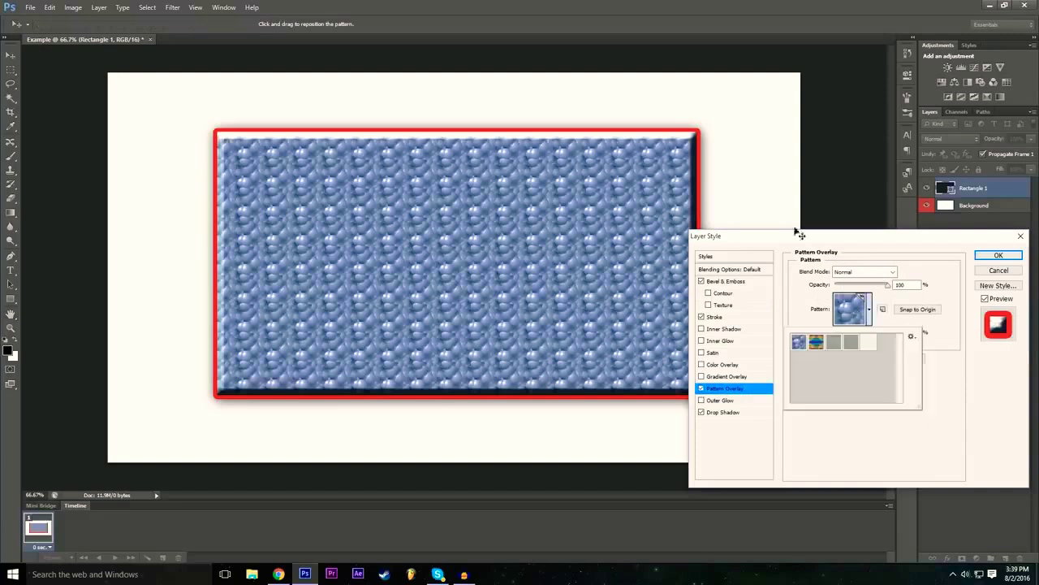
pyautogui.click(818, 343)
pyautogui.click(833, 342)
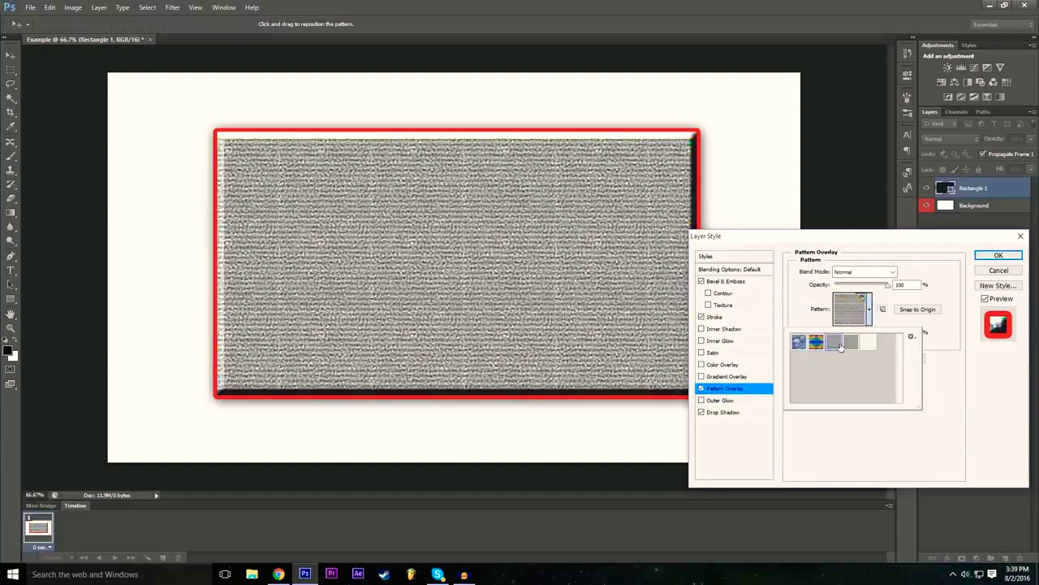
pyautogui.click(851, 342)
pyautogui.click(868, 342)
pyautogui.click(854, 344)
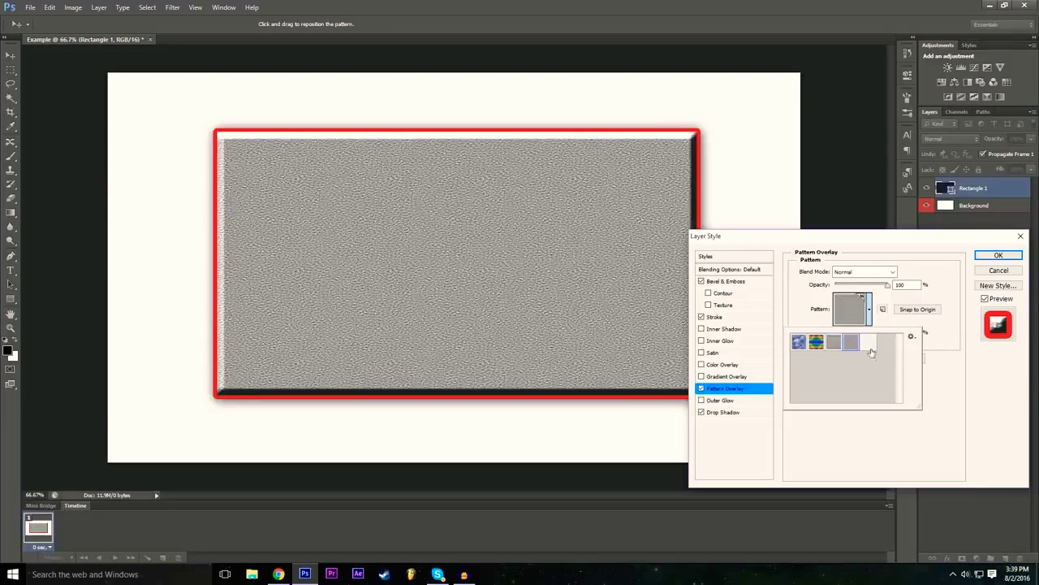
pyautogui.click(869, 348)
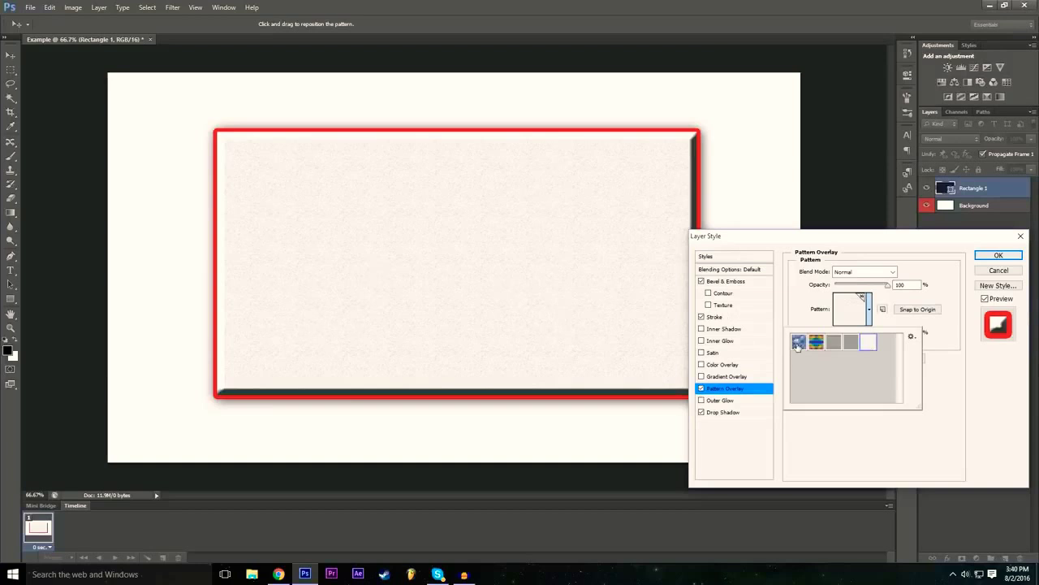
# Step: Compare the overlay patterns again, choose the coarse gray woven one, and switch the pattern overlay off and back on
pyautogui.click(798, 346)
pyautogui.click(817, 347)
pyautogui.click(851, 347)
pyautogui.click(868, 346)
pyautogui.click(845, 345)
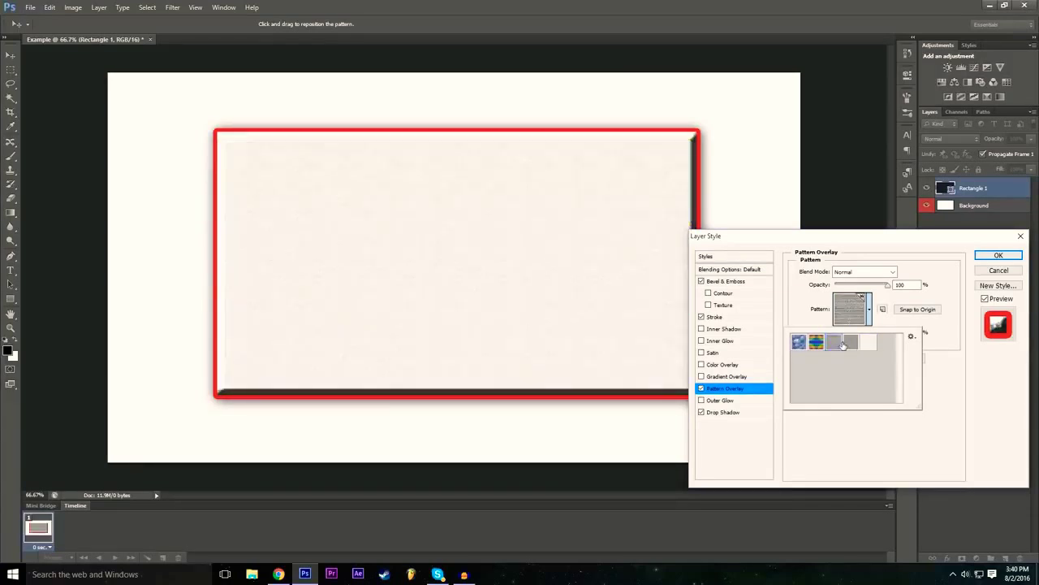
pyautogui.click(835, 446)
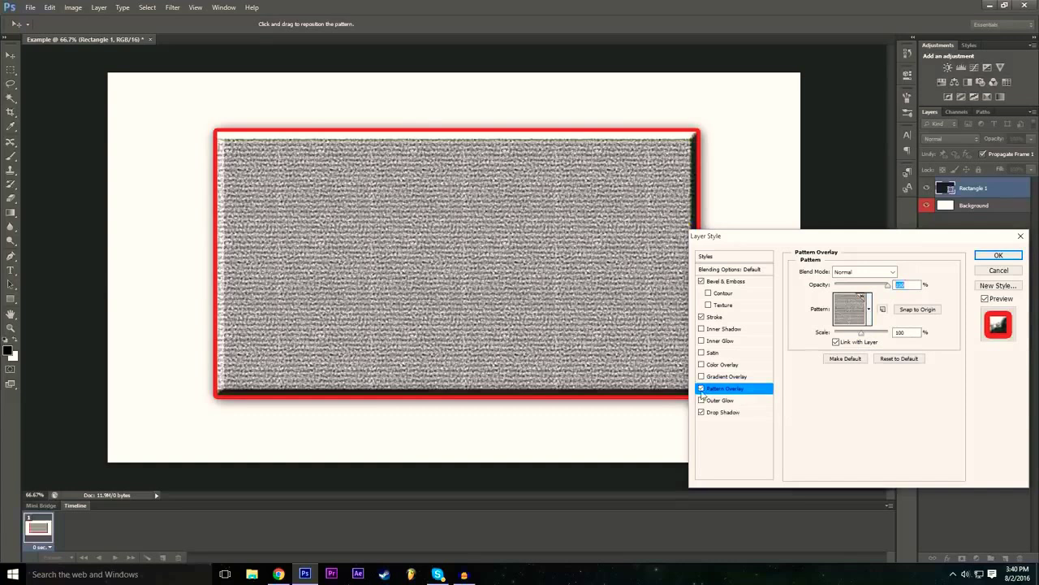
pyautogui.click(701, 389)
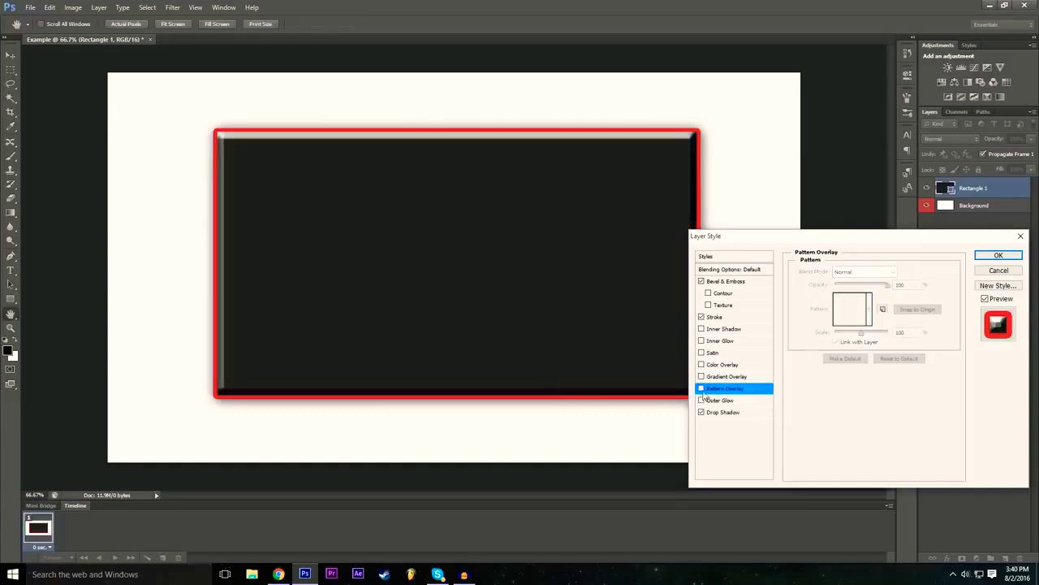
pyautogui.click(701, 389)
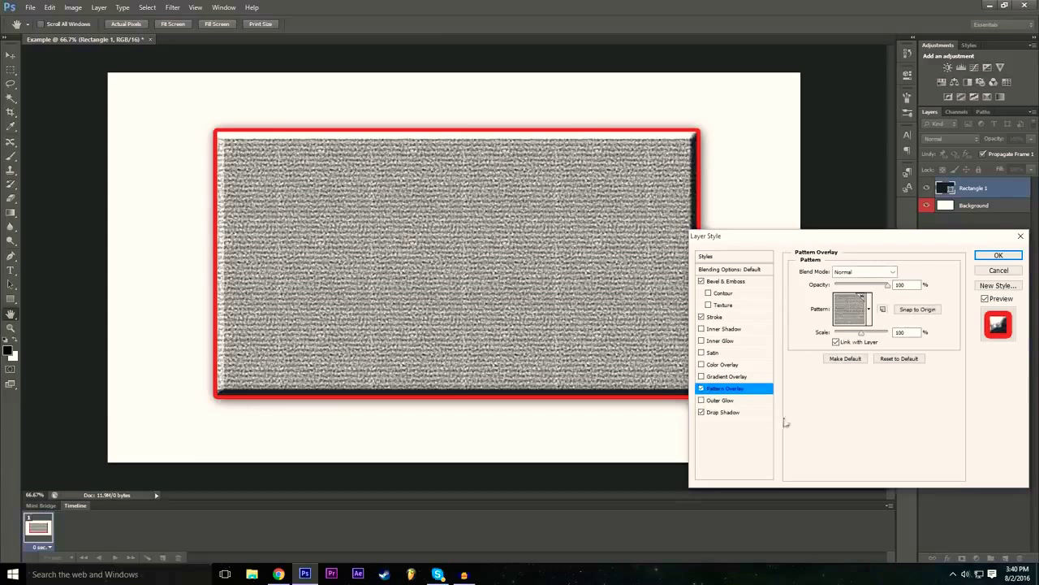
# Step: Add a red outer glow to the rectangle with a size of 59 px and a spread of 24%
pyautogui.click(735, 402)
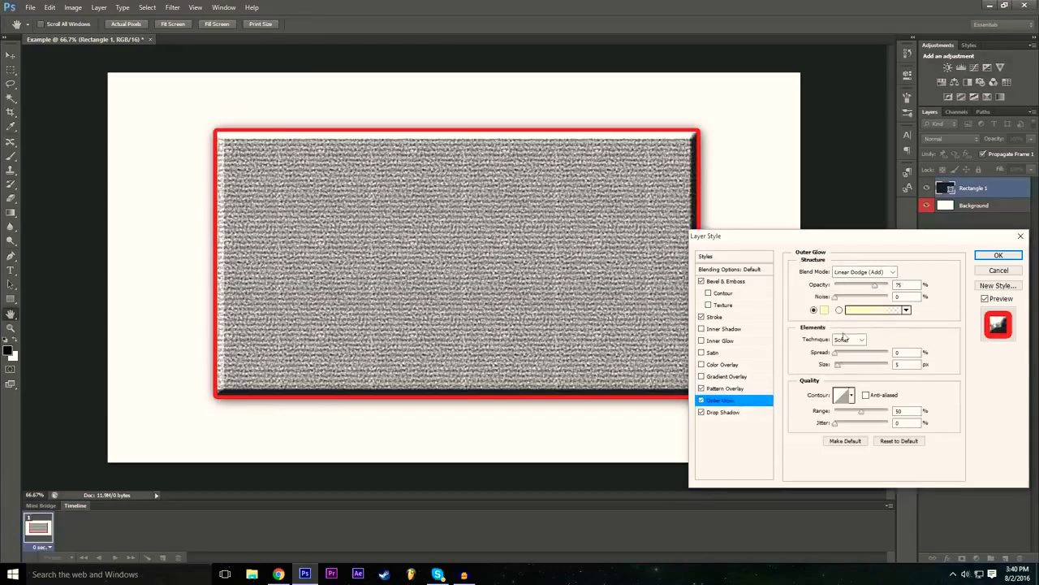
pyautogui.moveTo(840, 365); pyautogui.dragTo(852, 367)
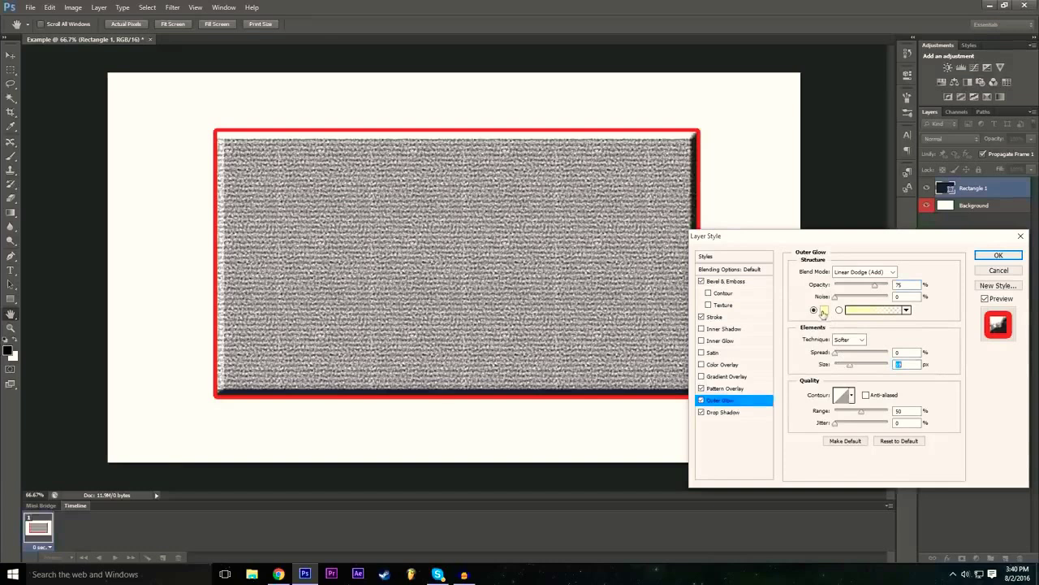
pyautogui.click(823, 313)
pyautogui.moveTo(448, 198); pyautogui.dragTo(454, 186)
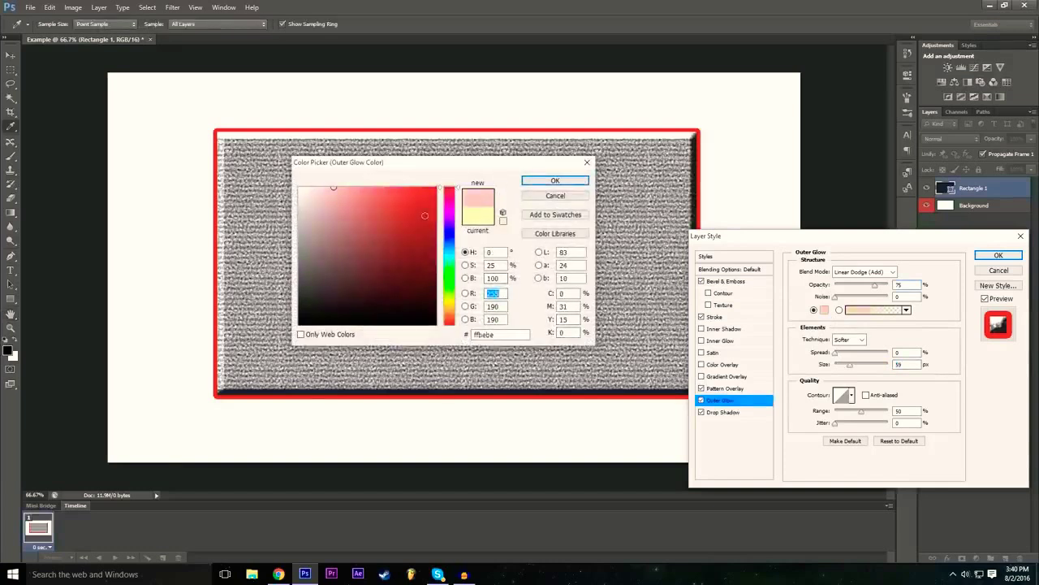
pyautogui.click(425, 215)
pyautogui.click(538, 182)
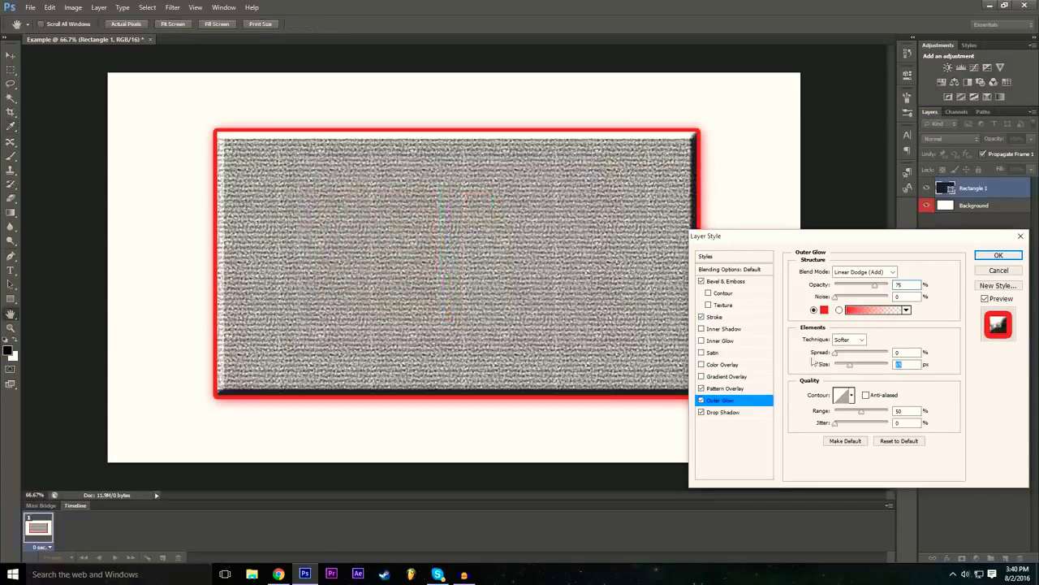
pyautogui.moveTo(839, 354); pyautogui.dragTo(848, 353)
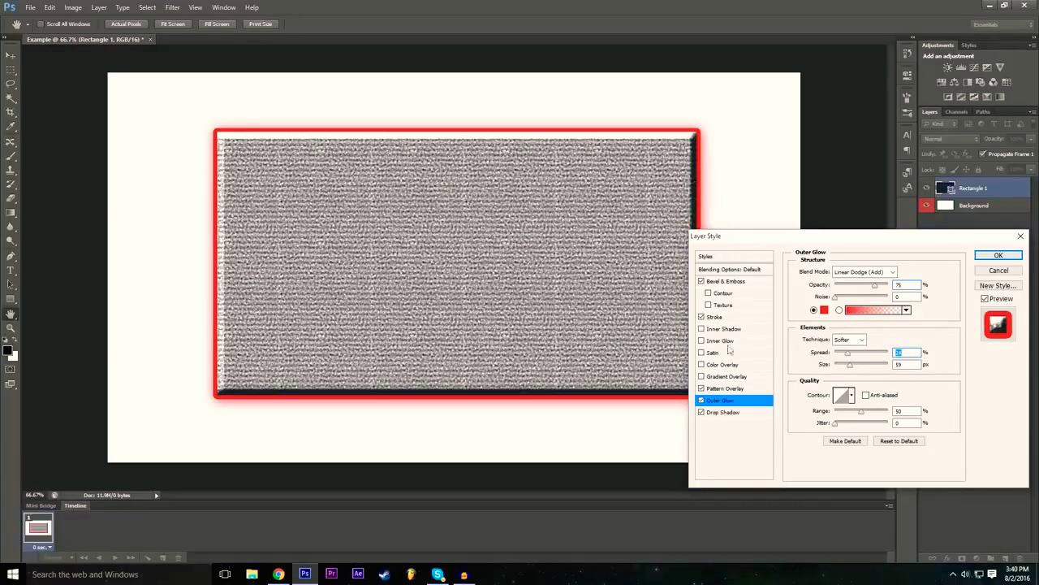
# Step: Try a color overlay on the rectangle in bright green (06ff00), cancel the color change, and disable the overlay
pyautogui.click(702, 365)
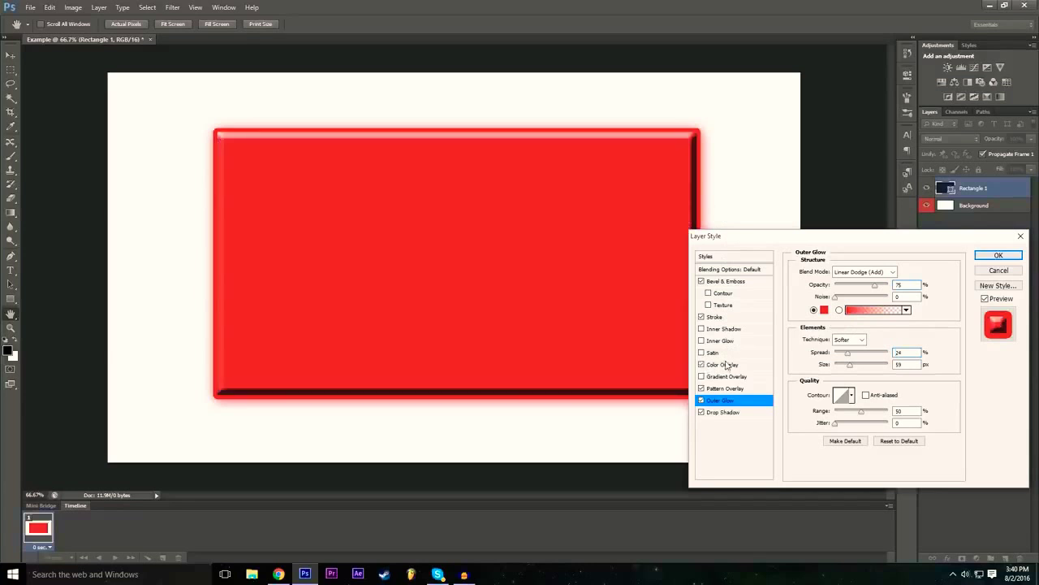
pyautogui.click(736, 370)
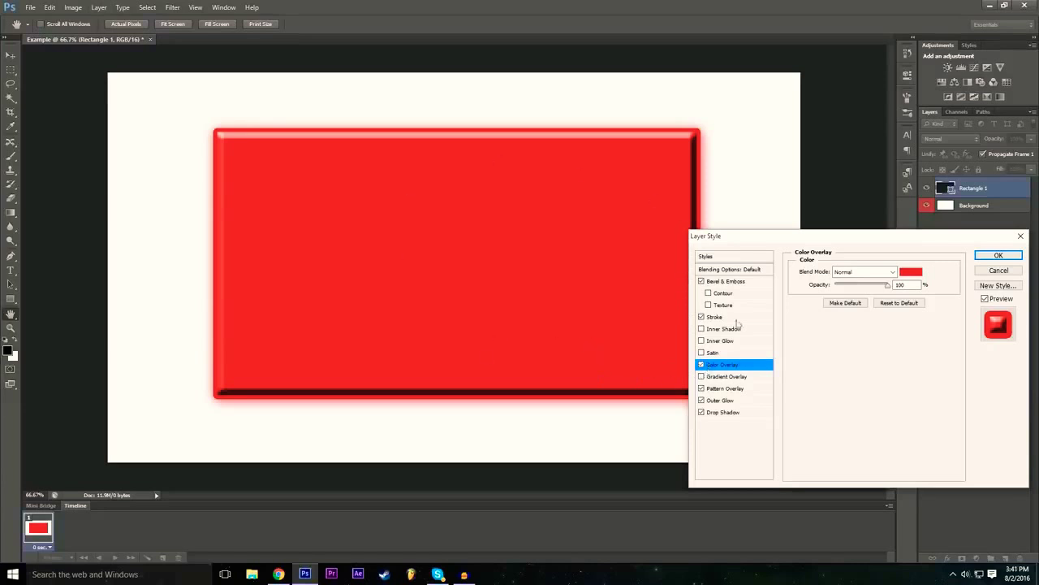
pyautogui.click(911, 271)
pyautogui.moveTo(422, 201)
pyautogui.mouseDown()
pyautogui.moveTo(416, 193)
pyautogui.moveTo(301, 221)
pyautogui.moveTo(351, 284)
pyautogui.mouseUp()
pyautogui.moveTo(450, 309); pyautogui.dragTo(449, 279)
pyautogui.click(431, 231)
pyautogui.click(426, 219)
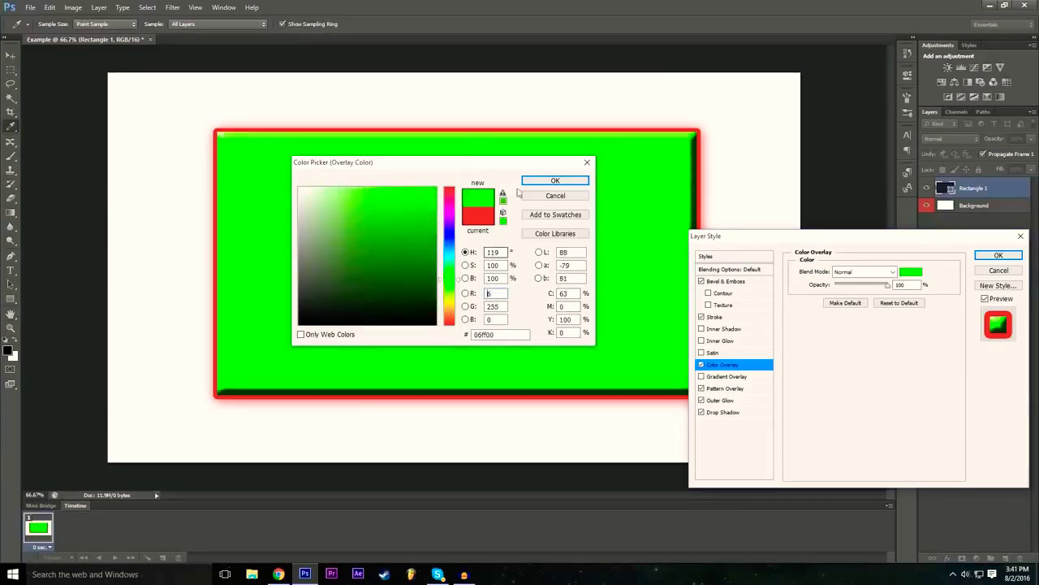
pyautogui.click(555, 196)
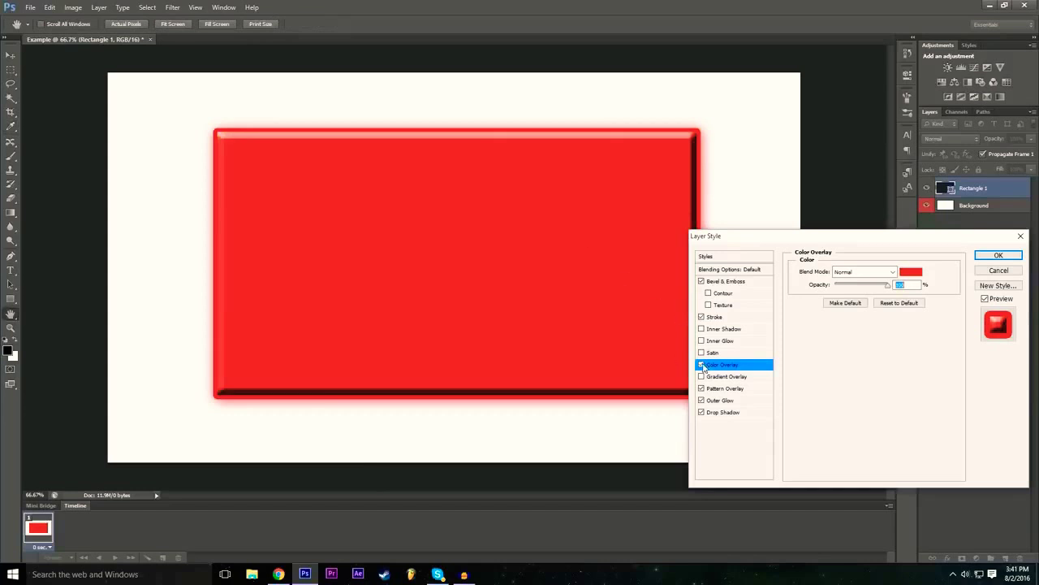
pyautogui.click(703, 365)
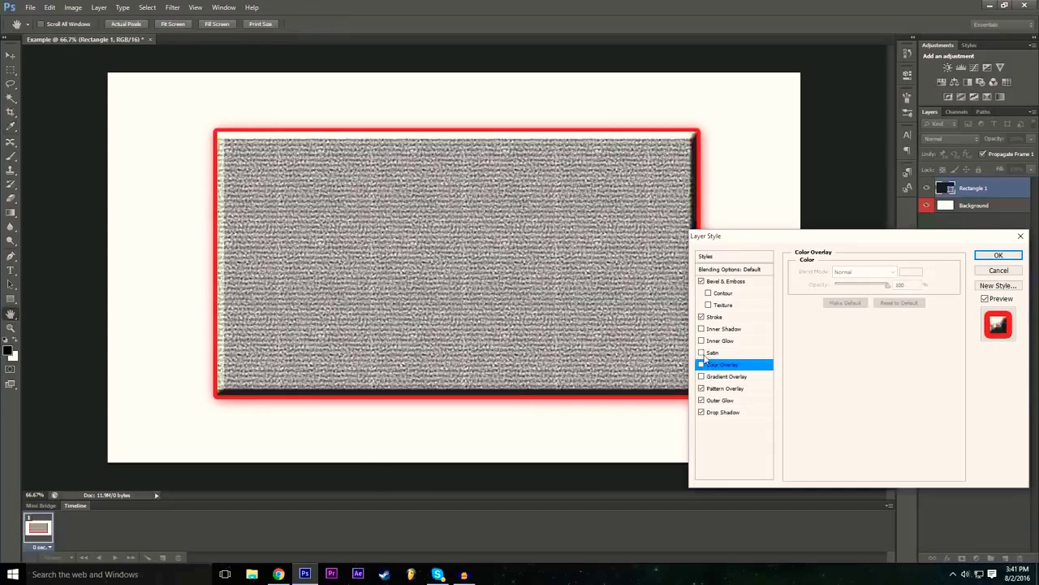
# Step: Try the Satin and Inner Shadow effects on the rectangle, switching each one off again
pyautogui.click(701, 353)
pyautogui.click(718, 355)
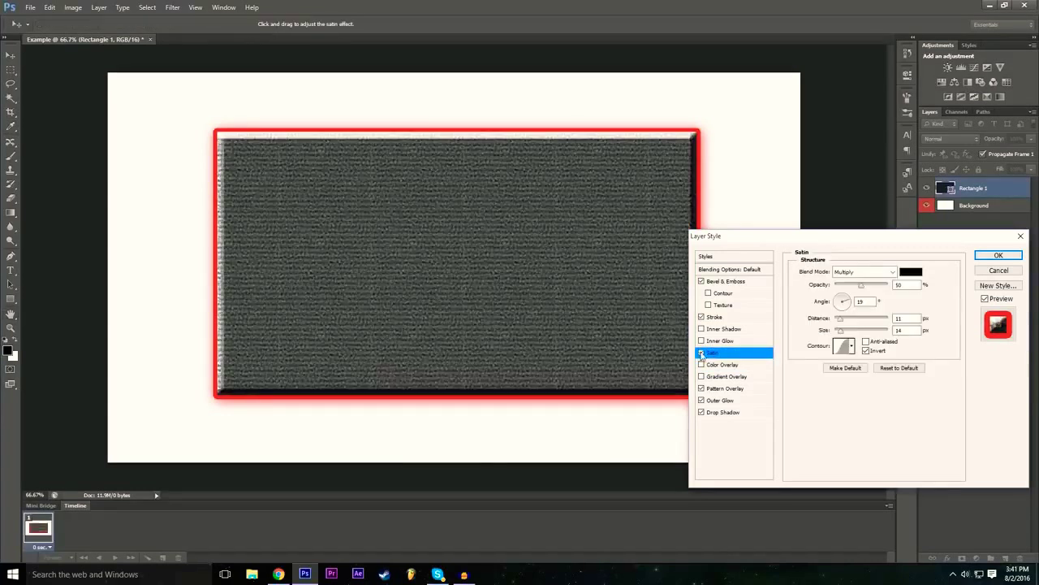
pyautogui.click(702, 353)
pyautogui.click(702, 353)
pyautogui.click(702, 353)
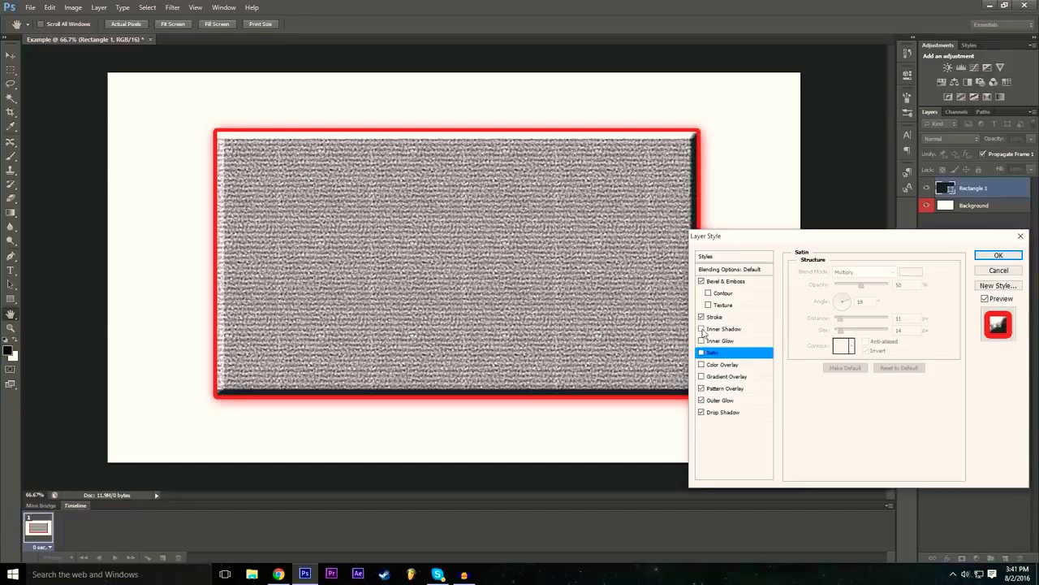
pyautogui.click(701, 329)
pyautogui.click(701, 328)
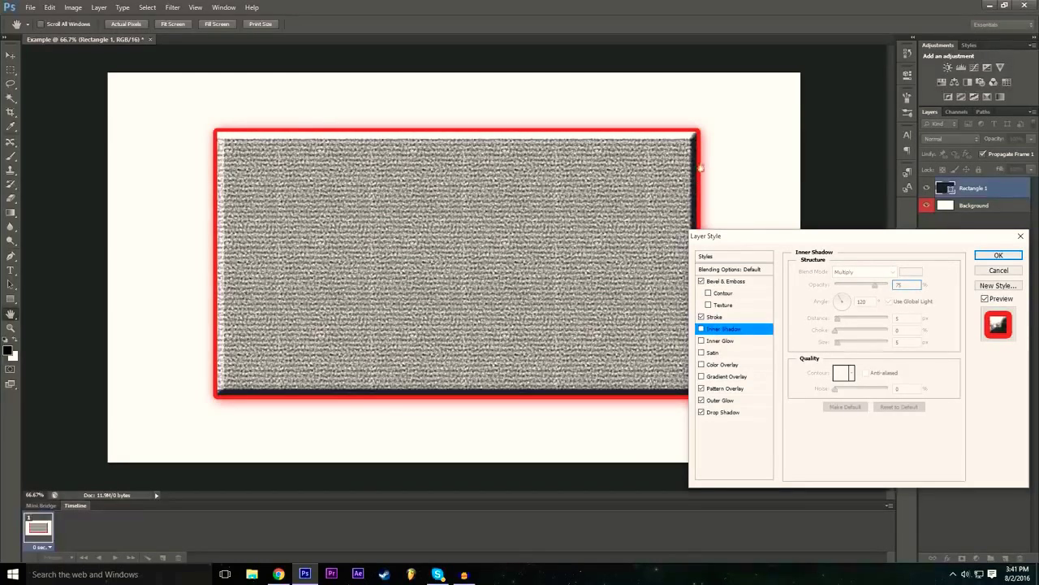
# Step: Enable an inner glow on the rectangle and return to the outer glow settings
pyautogui.click(745, 341)
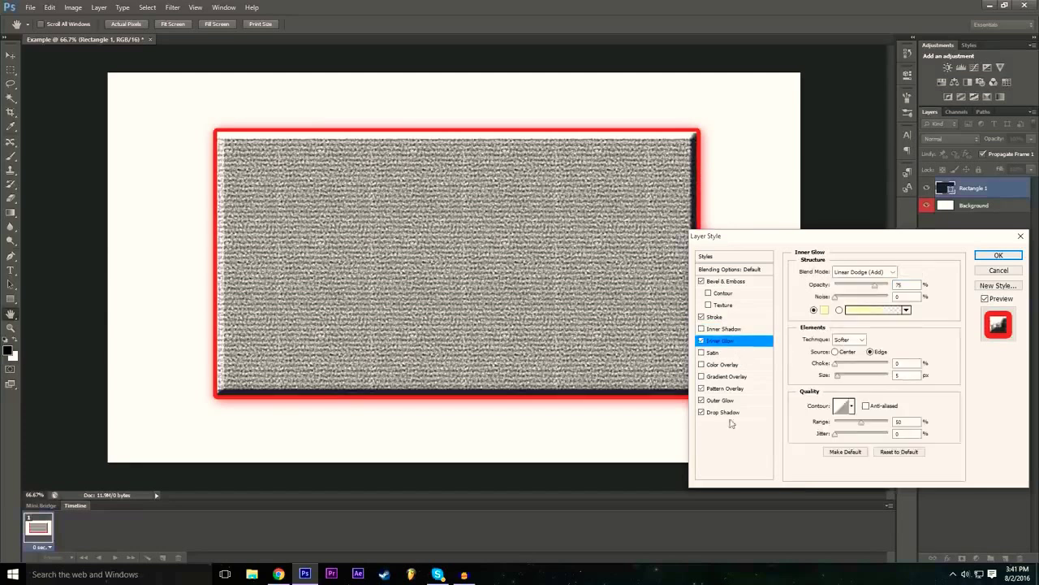
pyautogui.click(734, 401)
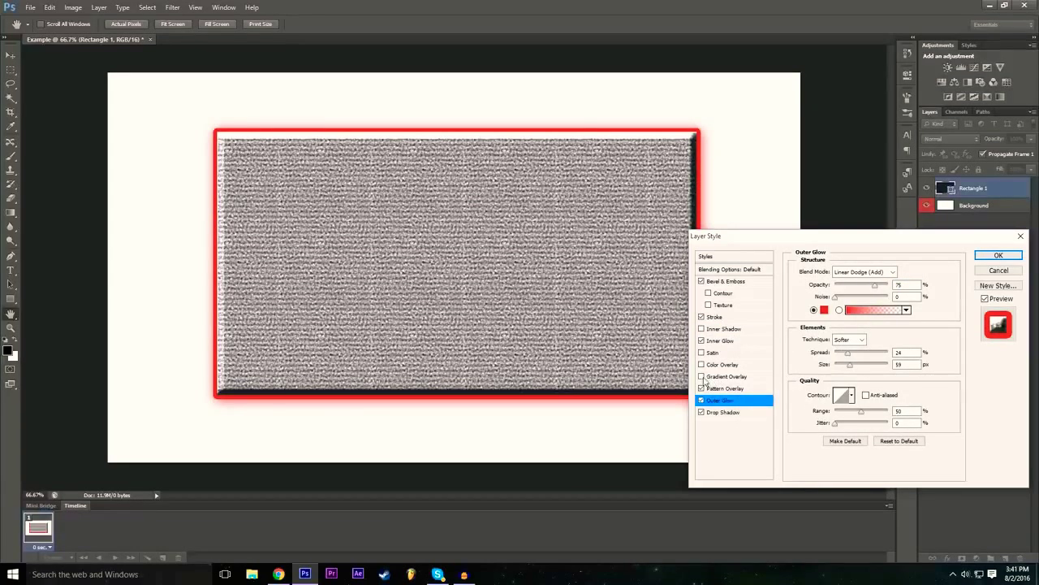
# Step: Enable a gradient overlay on the rectangle and try the Transparent Rainbow and Transparent Stripes presets
pyautogui.click(726, 377)
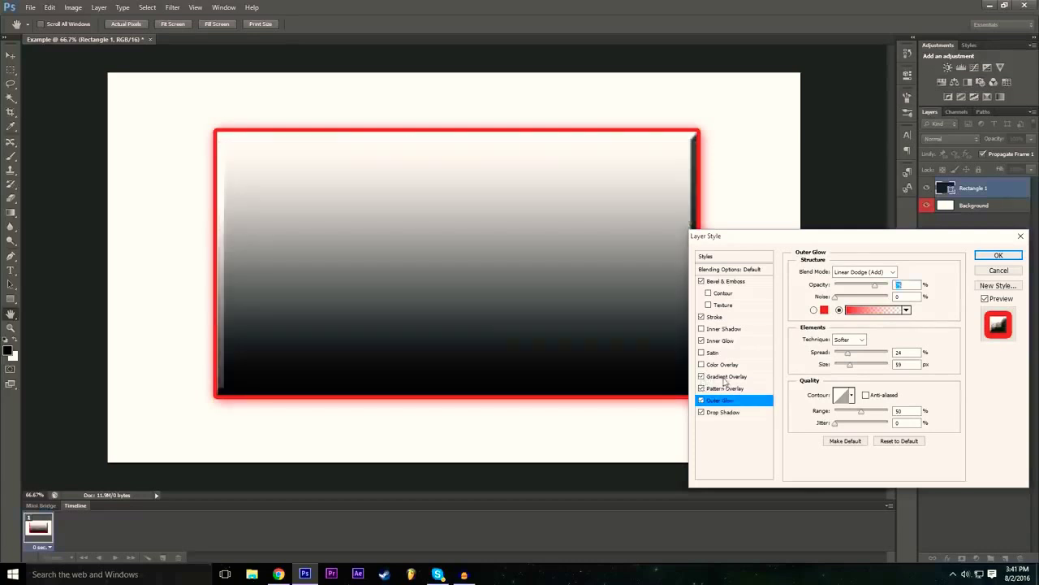
pyautogui.click(703, 377)
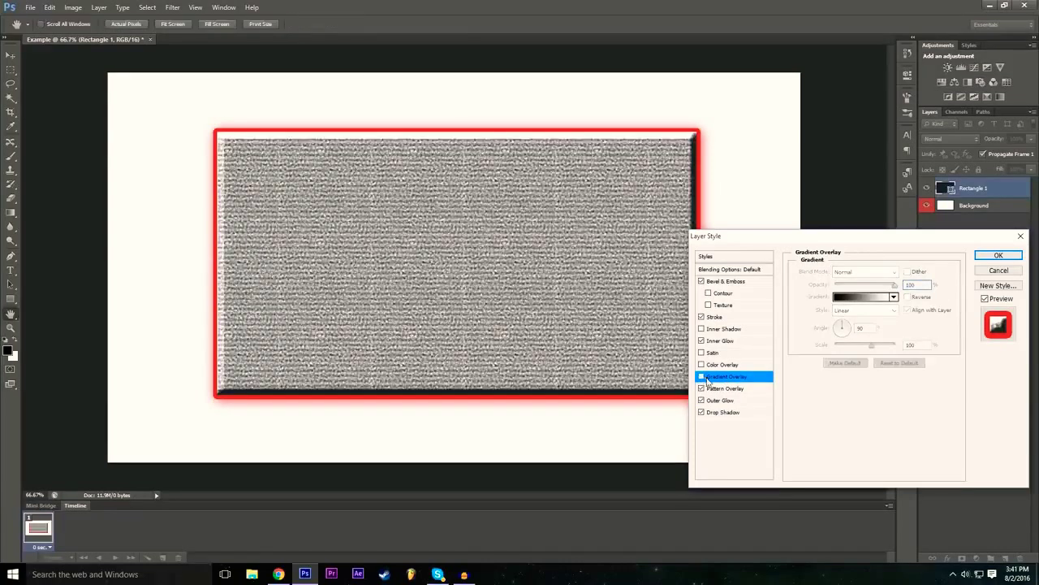
pyautogui.click(703, 377)
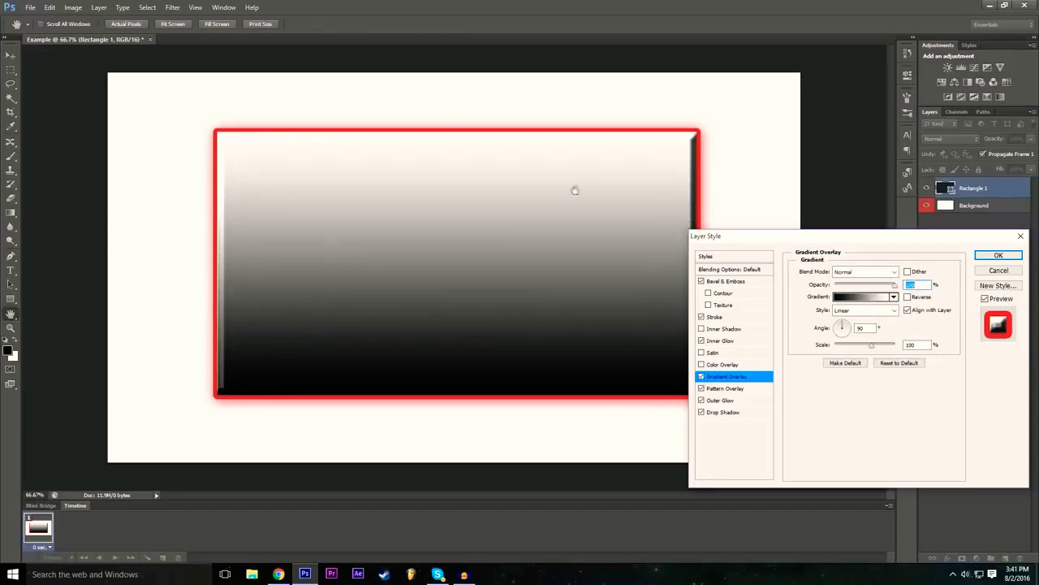
pyautogui.click(864, 298)
pyautogui.click(739, 268)
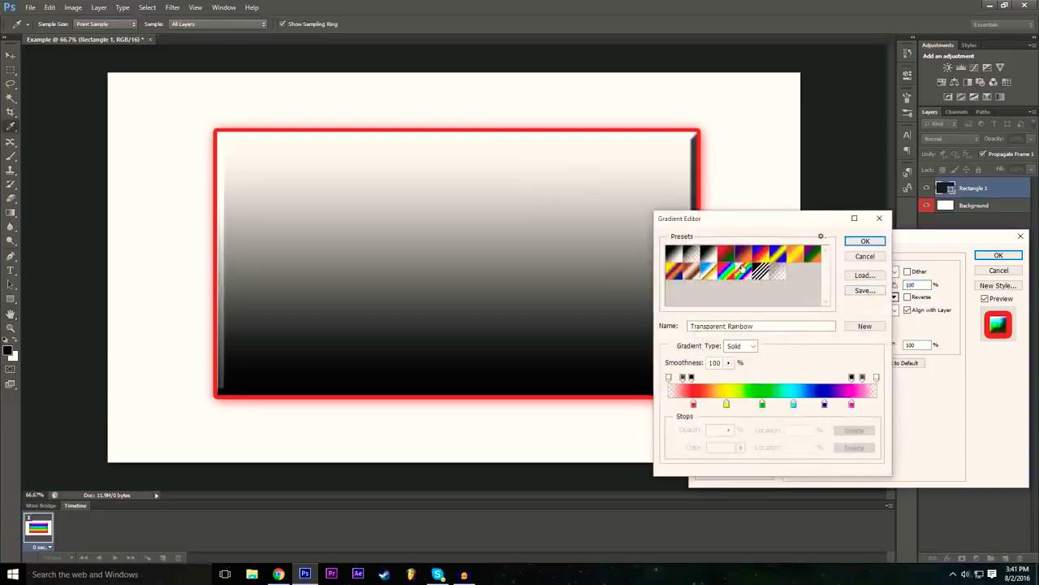
pyautogui.click(761, 273)
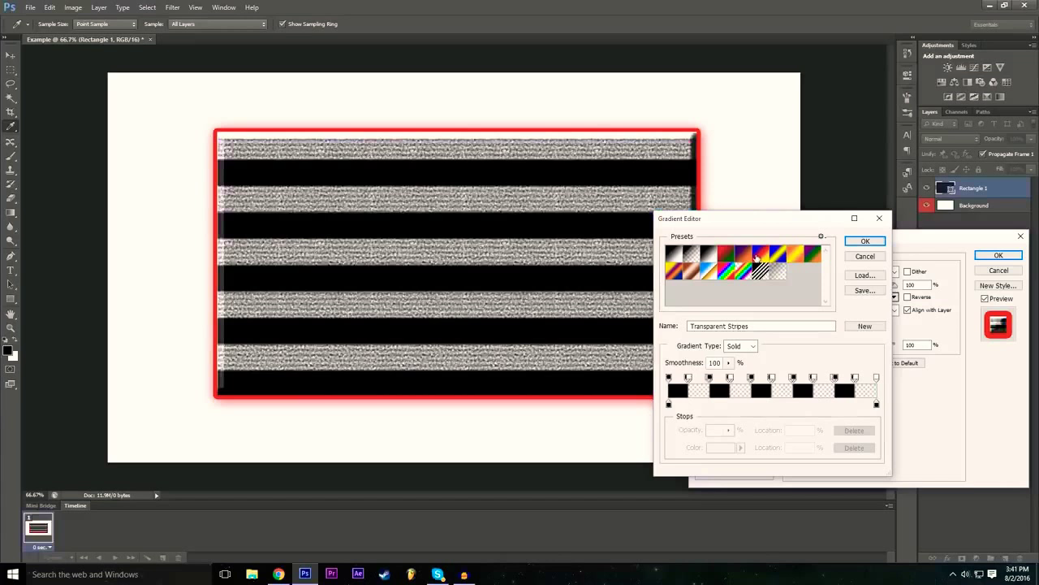
# Step: Compare the Blue, Red, Yellow and Blue, Yellow, Blue gradient presets, then choose Orange, Yellow, Orange
pyautogui.click(759, 256)
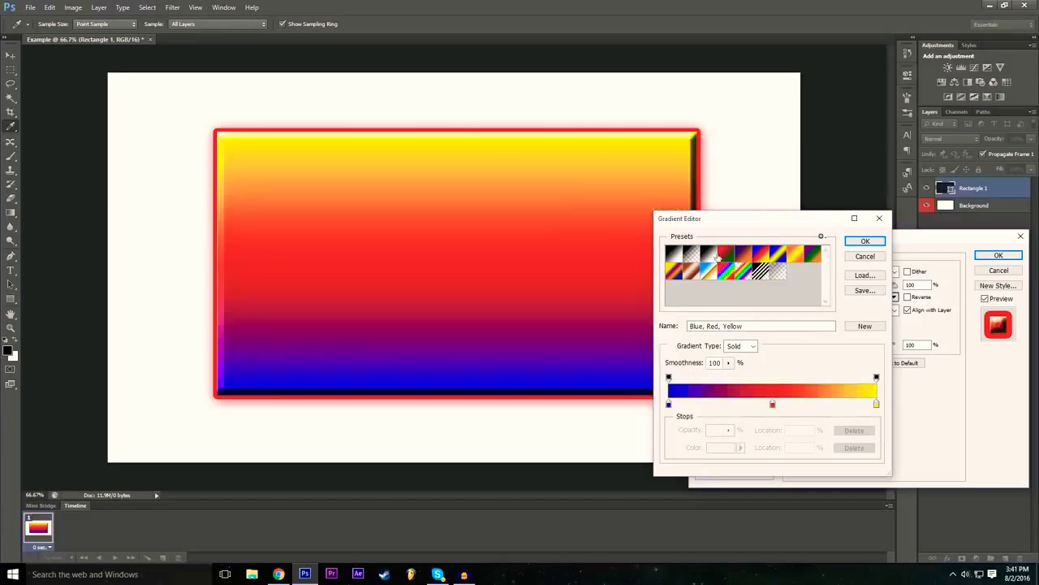
pyautogui.click(707, 257)
pyautogui.click(777, 257)
pyautogui.click(794, 256)
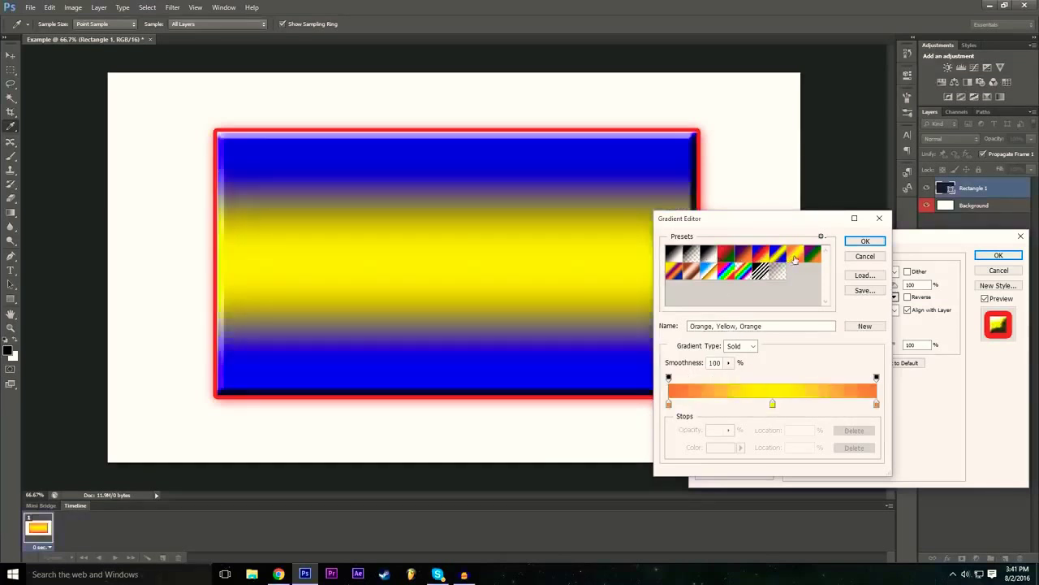
pyautogui.click(760, 257)
pyautogui.click(778, 257)
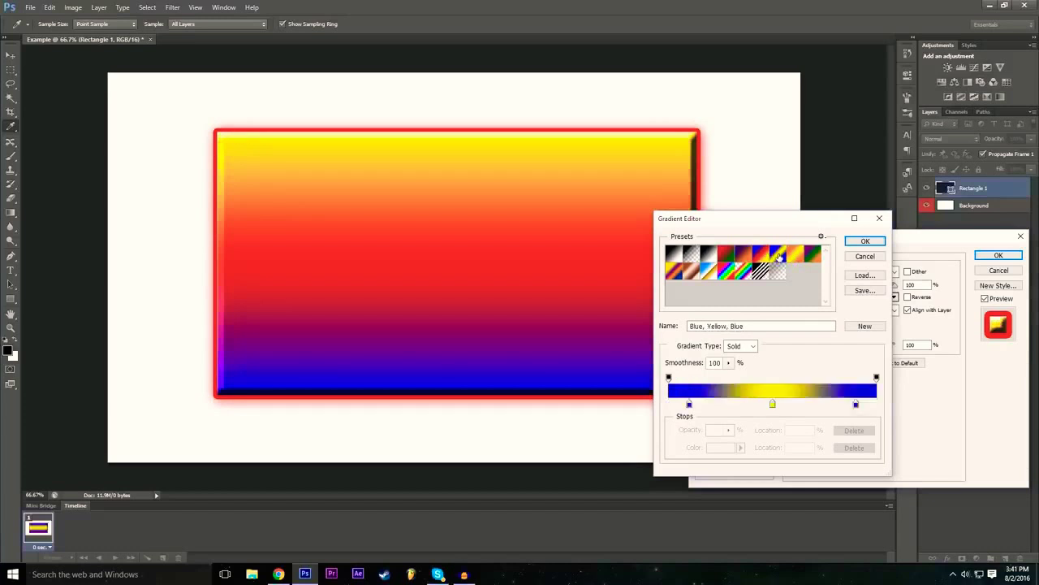
pyautogui.click(796, 257)
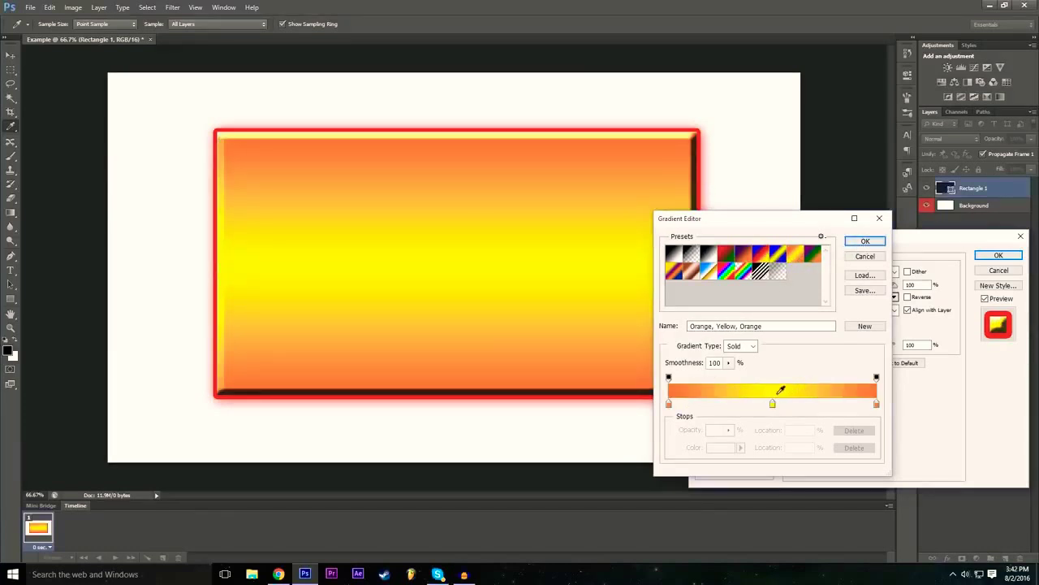
# Step: Recolor the gradient's middle color stop to bright green (00ff1e) and accept the edited gradient for the overlay
pyautogui.click(773, 405)
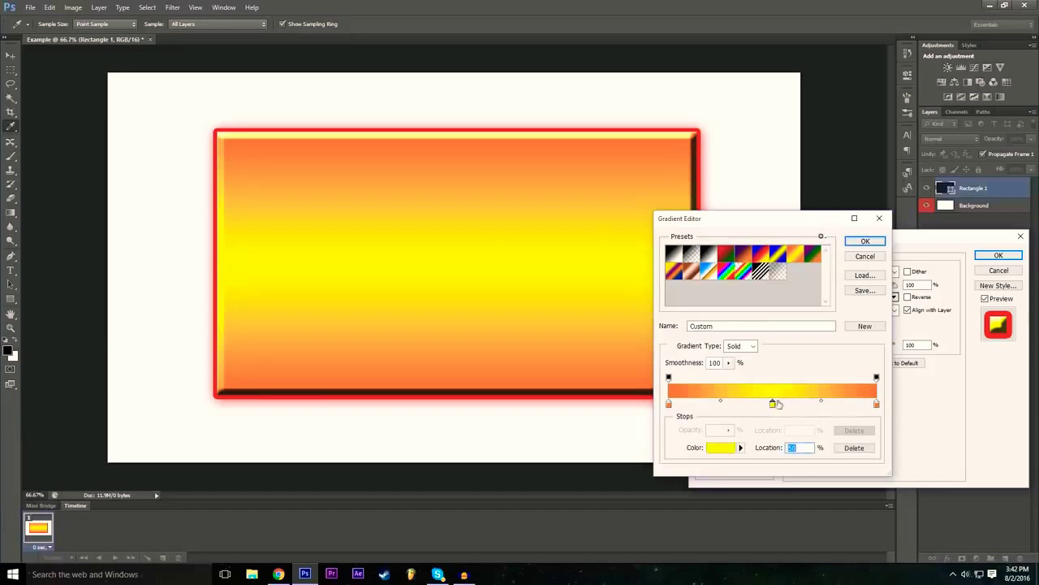
pyautogui.doubleClick(772, 403)
pyautogui.moveTo(420, 241); pyautogui.dragTo(439, 187)
pyautogui.moveTo(450, 279); pyautogui.dragTo(448, 284)
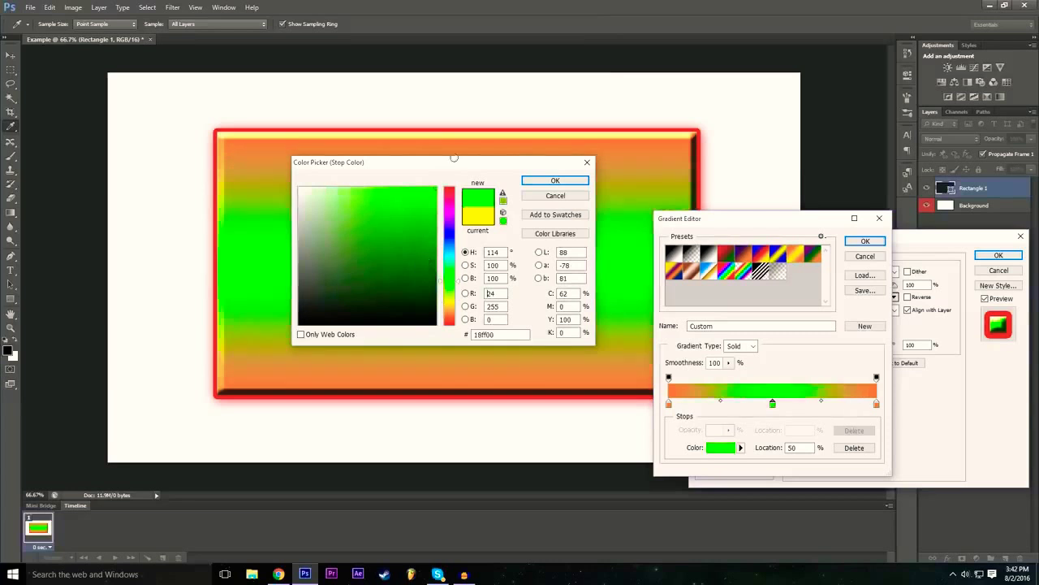
pyautogui.click(450, 197)
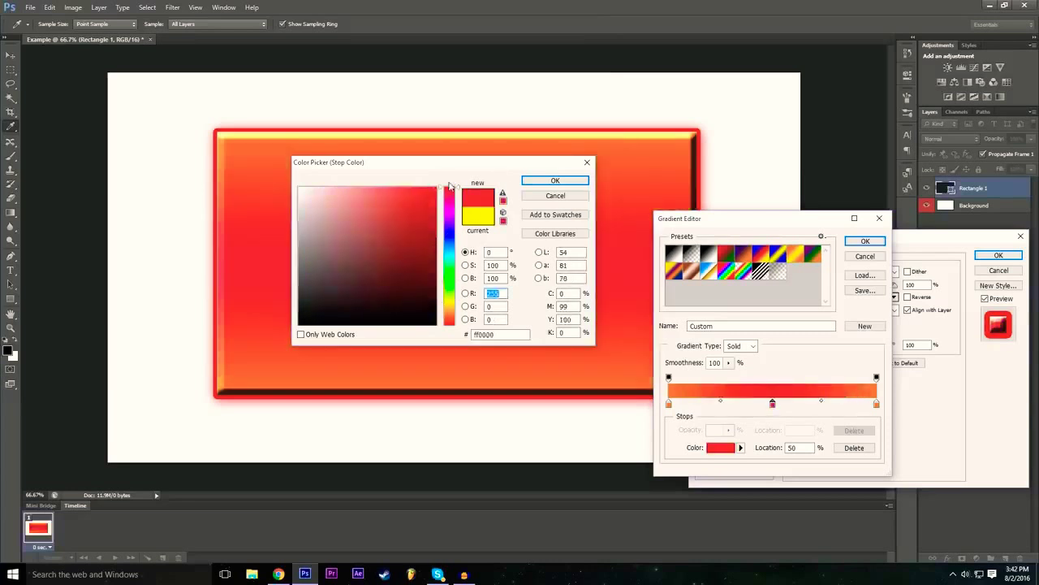
pyautogui.click(449, 308)
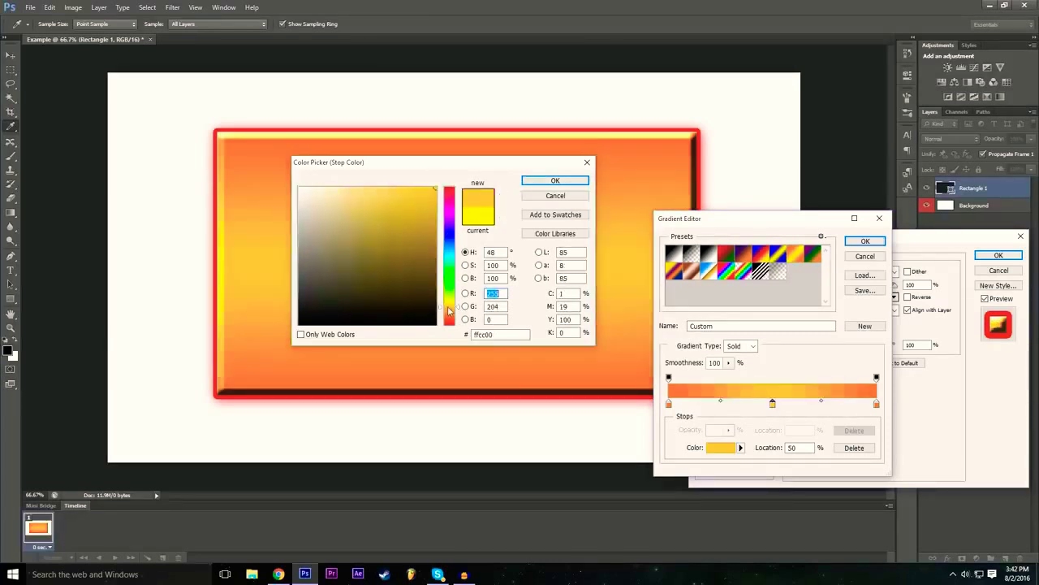
pyautogui.click(449, 276)
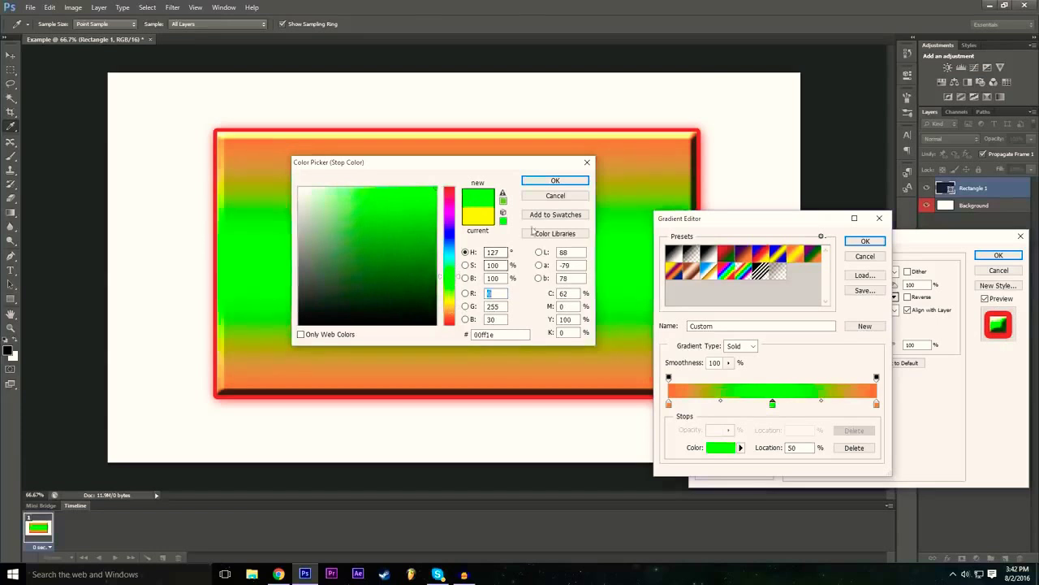
pyautogui.click(555, 181)
pyautogui.click(863, 242)
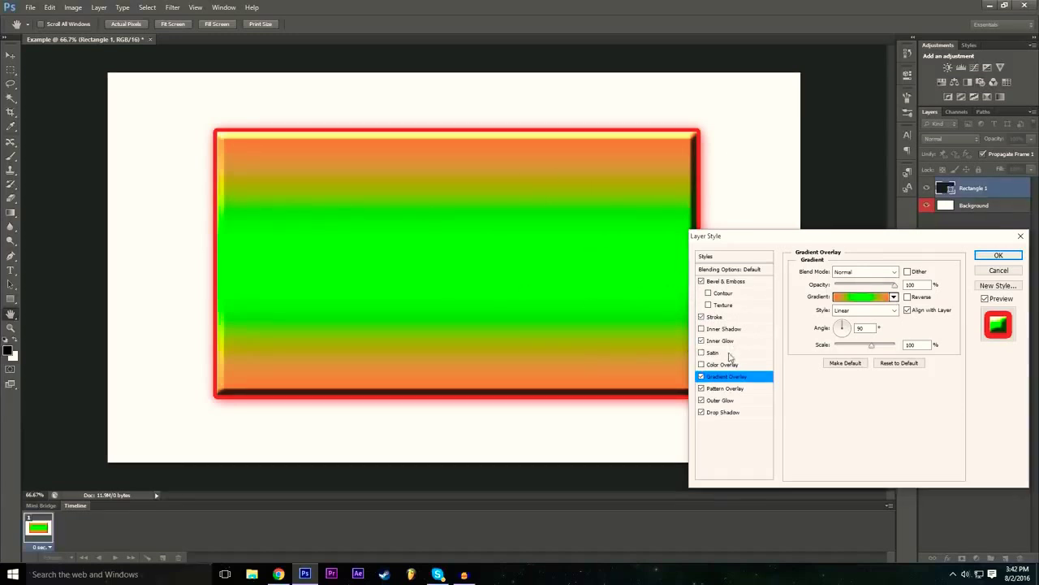
# Step: Disable the gradient overlay and apply the remaining layer style effects to the rectangle
pyautogui.click(702, 377)
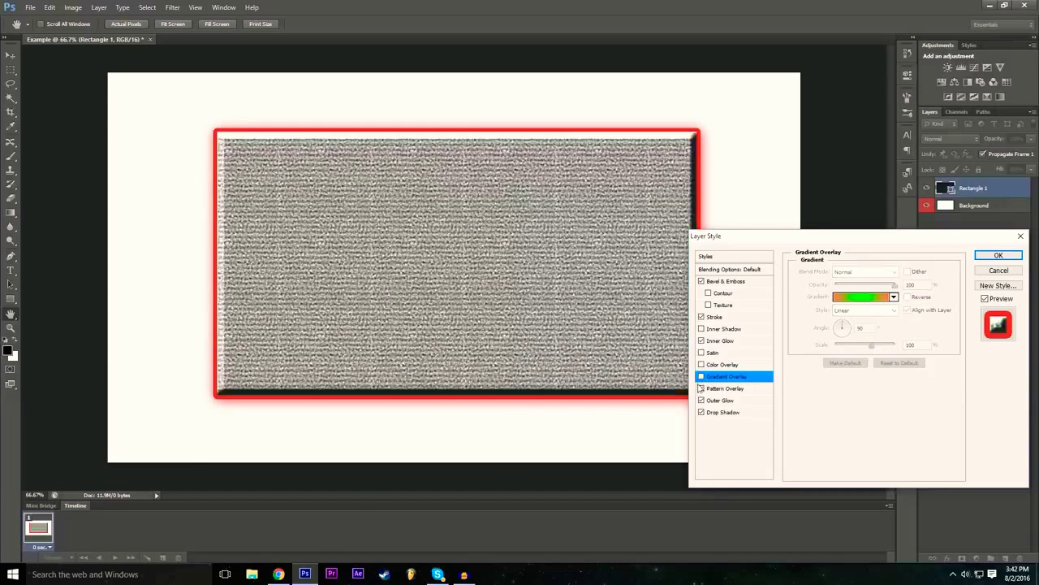
pyautogui.moveTo(831, 243); pyautogui.dragTo(415, 243)
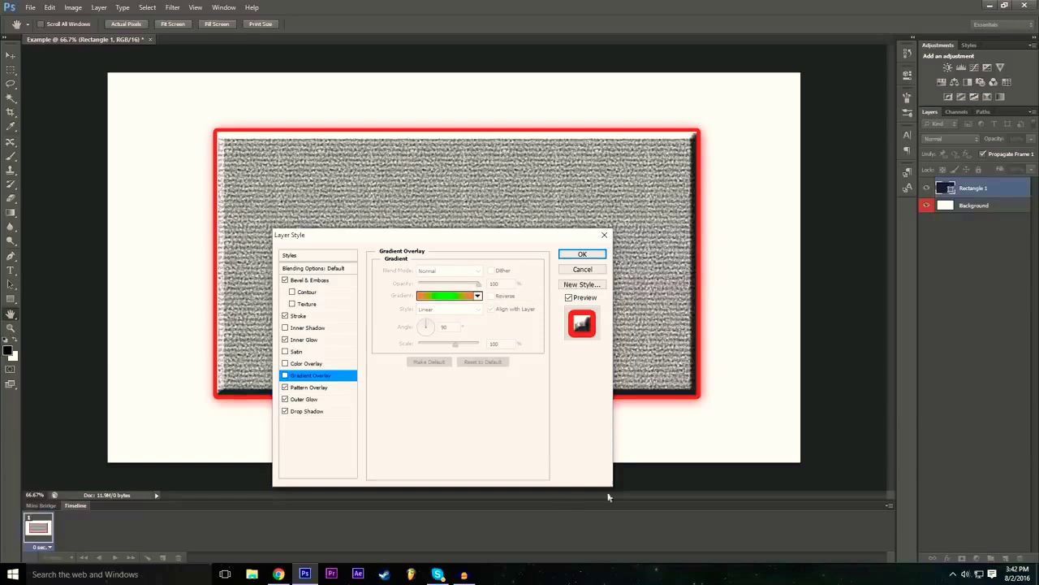
pyautogui.click(583, 254)
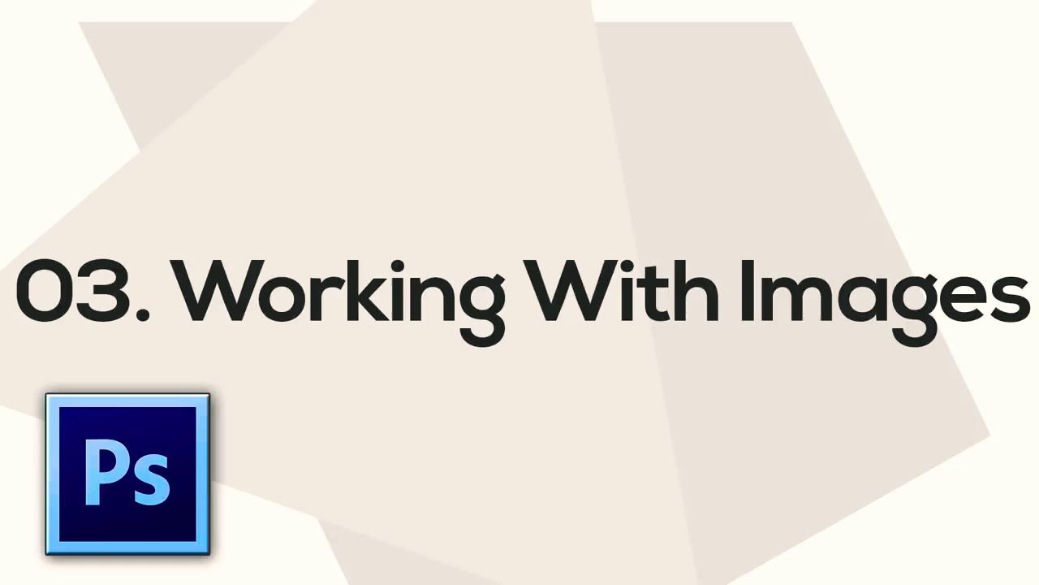
# Step: Try placing the P1 image into the Example document, then cancel the placement
pyautogui.click(29, 7)
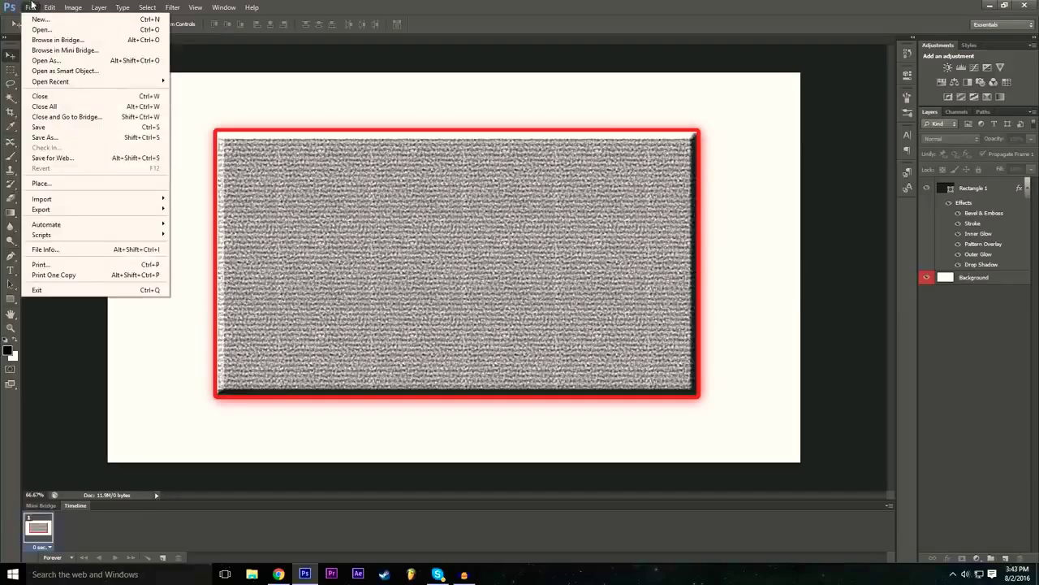
pyautogui.click(76, 186)
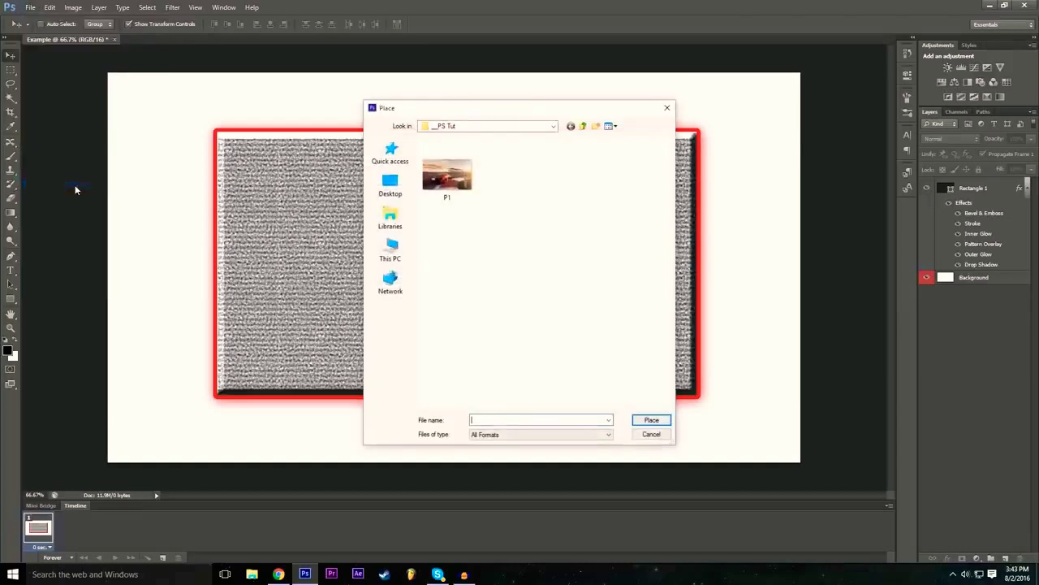
pyautogui.click(455, 183)
pyautogui.click(651, 420)
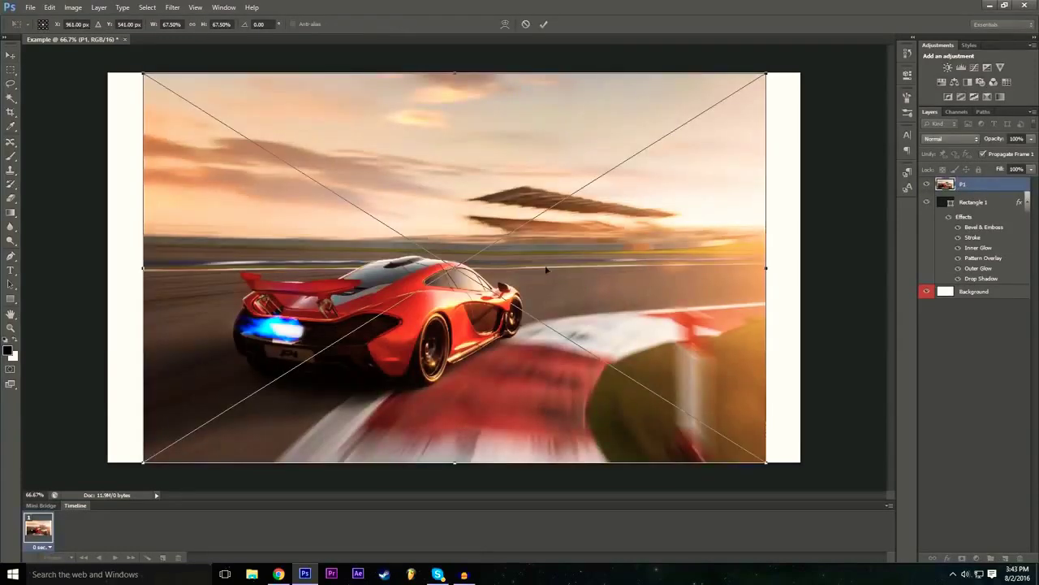
pyautogui.click(525, 25)
# Step: Open the P1 image as its own document
pyautogui.click(29, 7)
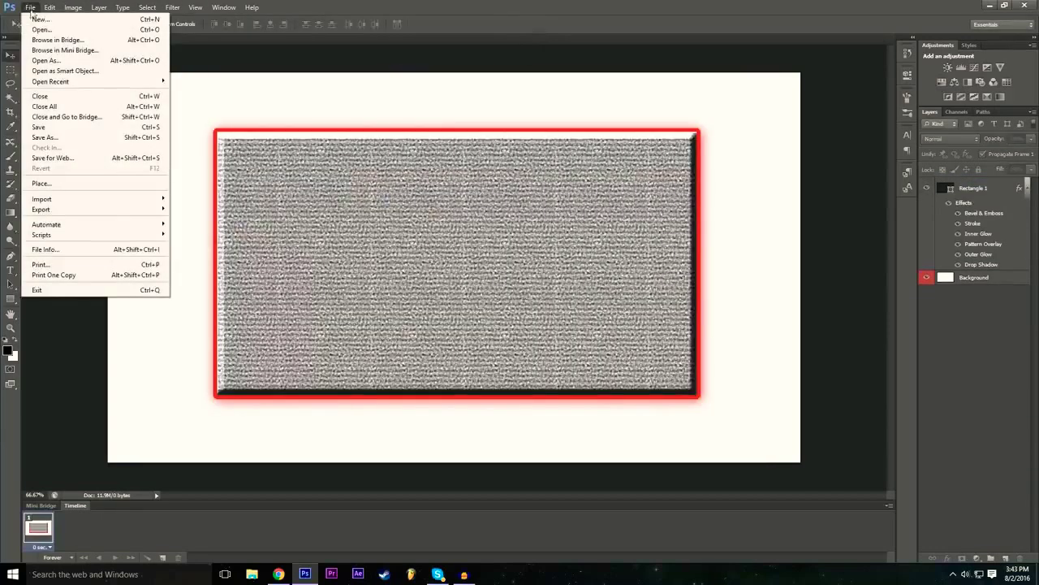
pyautogui.click(33, 30)
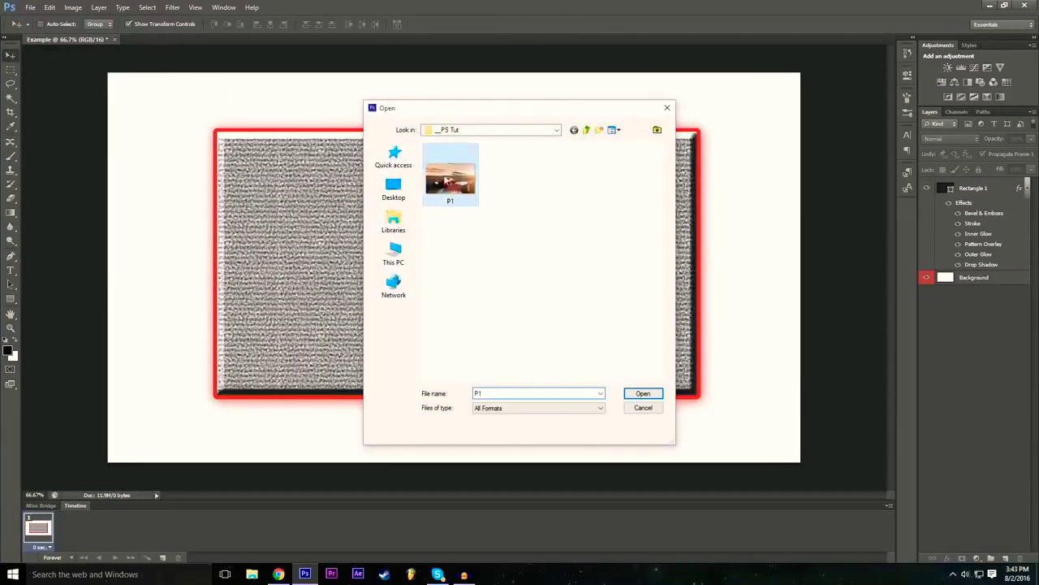
pyautogui.click(643, 394)
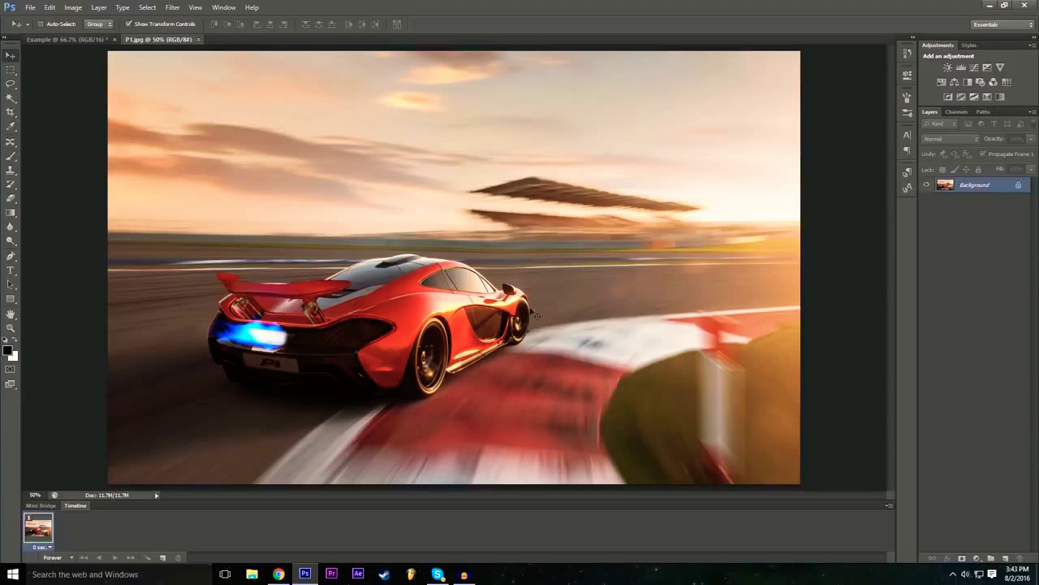
pyautogui.click(96, 40)
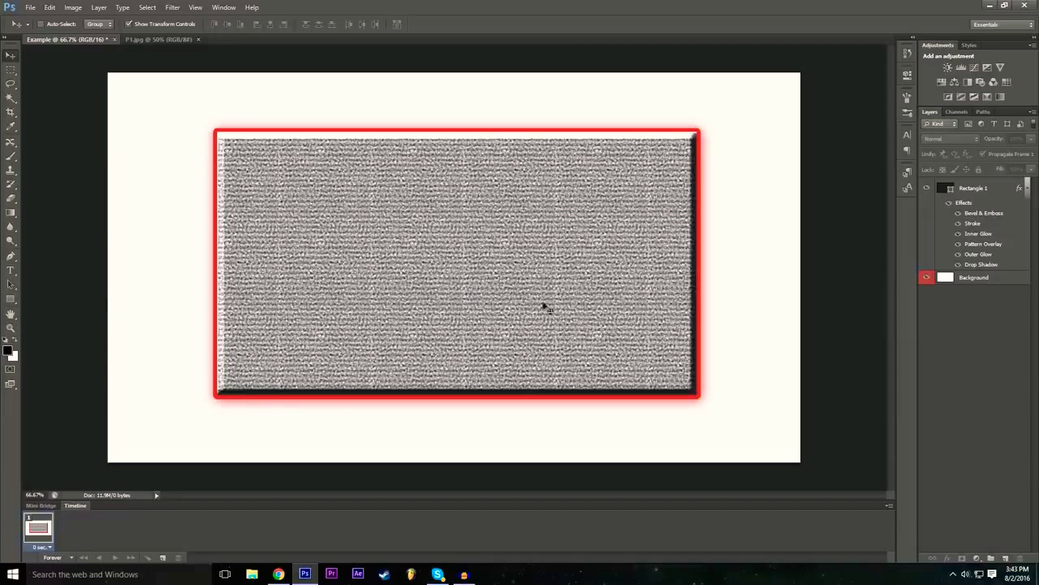
pyautogui.click(161, 40)
pyautogui.click(29, 7)
pyautogui.click(73, 183)
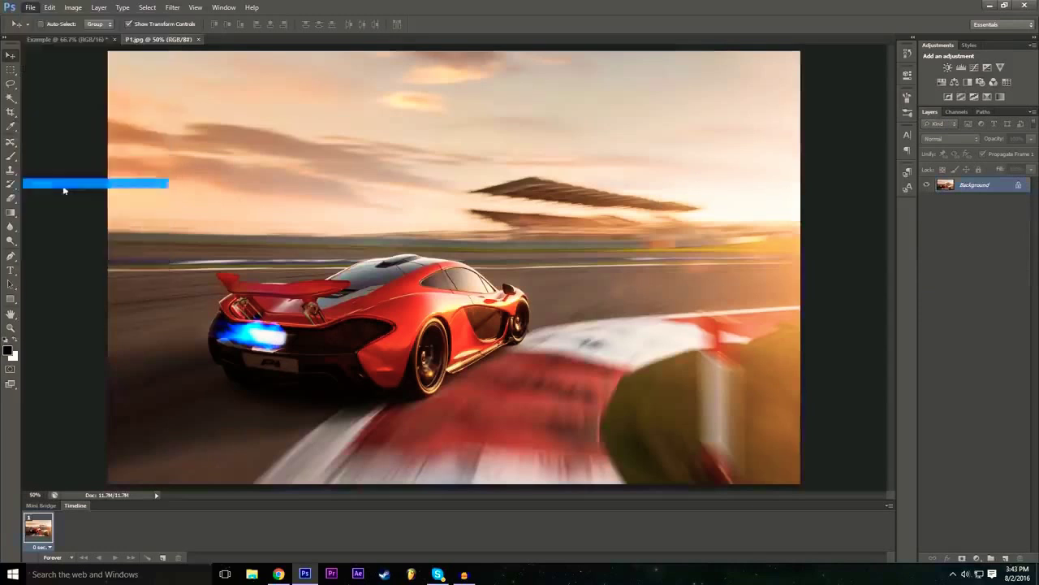
pyautogui.click(651, 435)
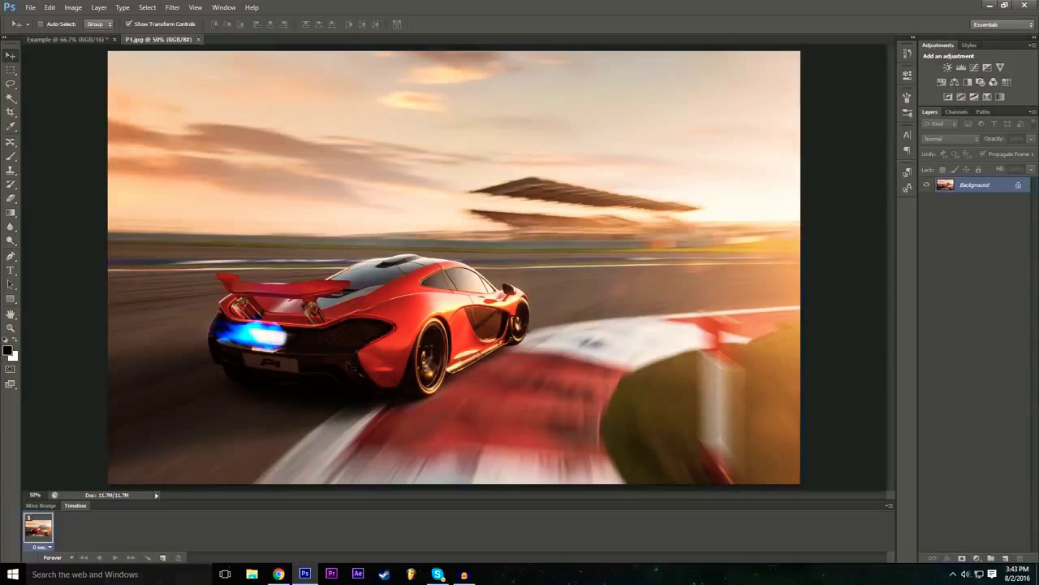
# Step: Activate the Lasso tool and magnify the P1 photo to 100%, with the whole car in view
pyautogui.click(10, 83)
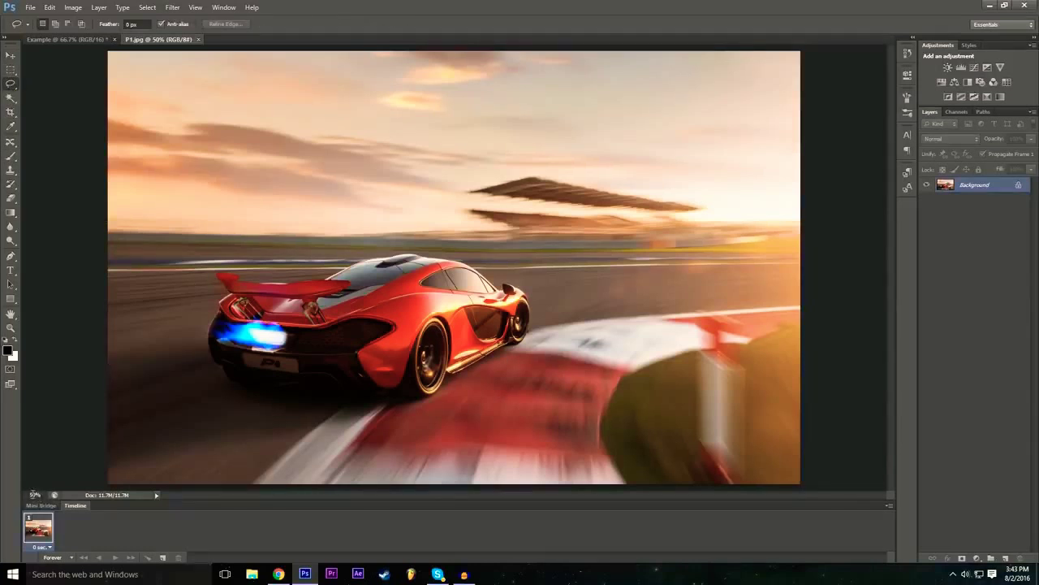
pyautogui.click(34, 495)
pyautogui.write('1')
pyautogui.press('Return')
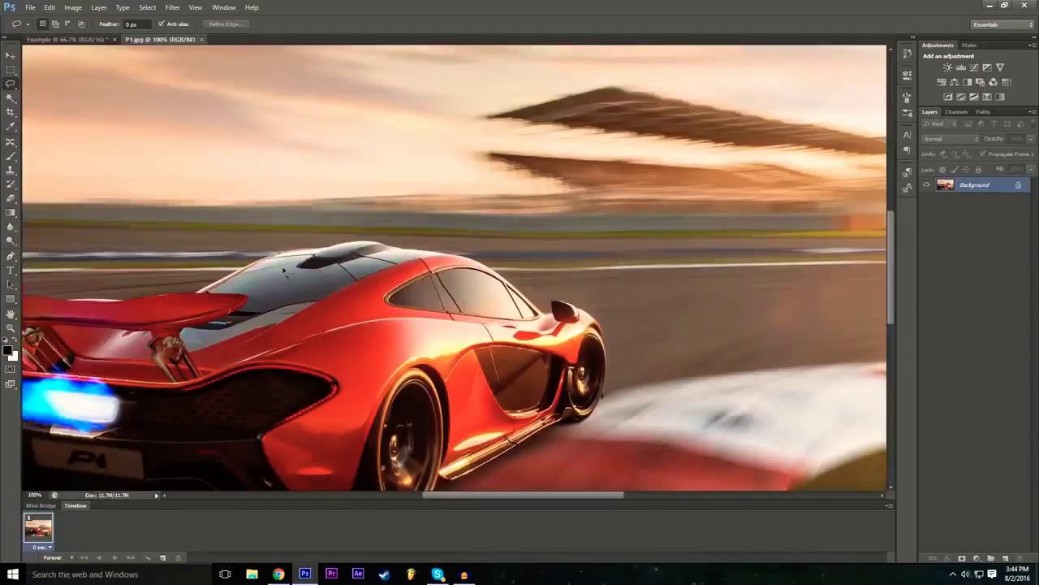
pyautogui.scroll(-1, 284, 271)
pyautogui.scroll(-1, 457, 268)
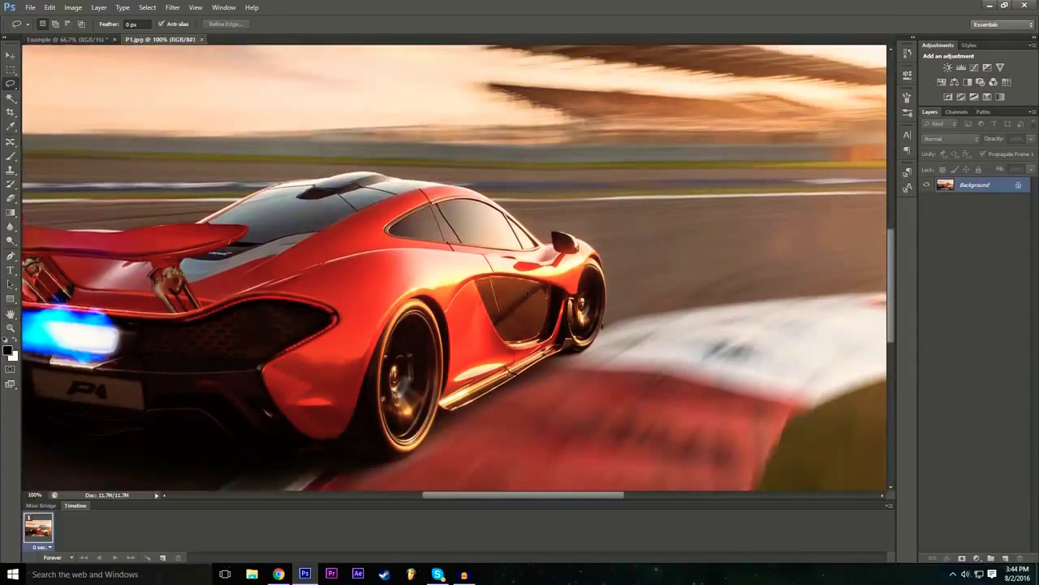
pyautogui.scroll(-1, 433, 424)
pyautogui.moveTo(474, 497); pyautogui.dragTo(442, 497)
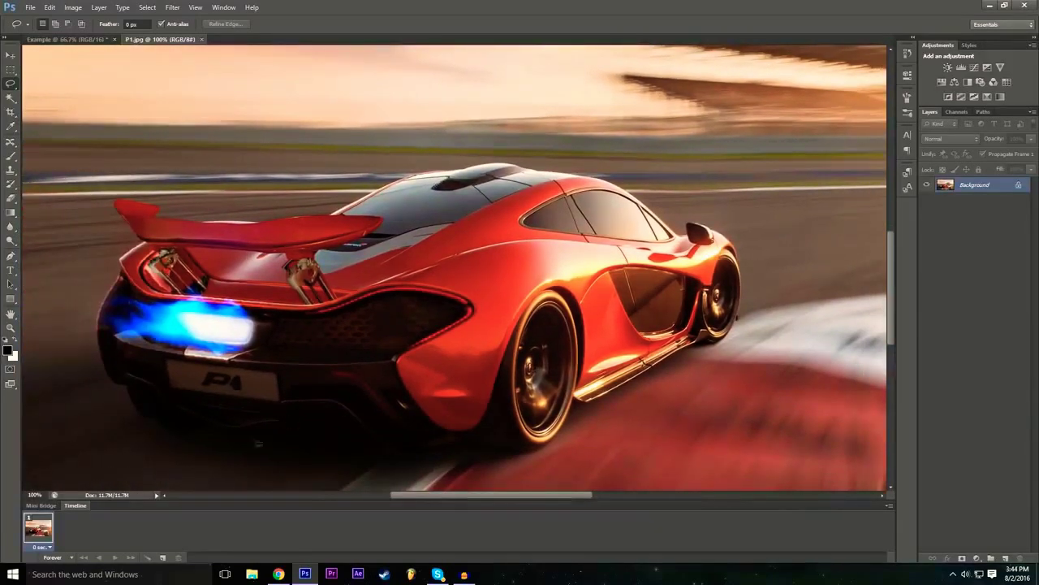
# Step: Set the P1 photo's zoom level to 50%
pyautogui.click(37, 496)
pyautogui.write('50')
pyautogui.press('Return')
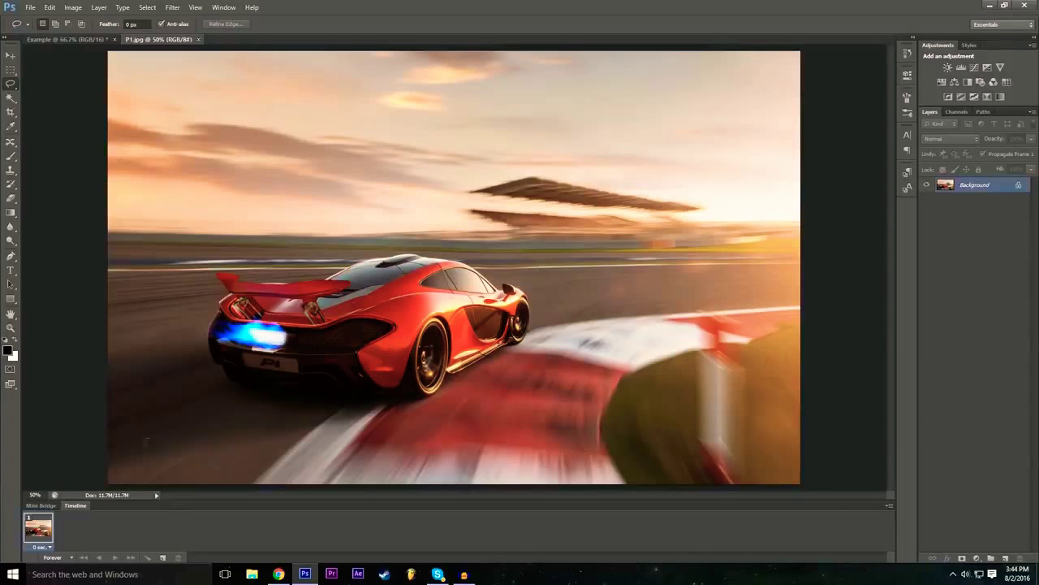
# Step: Set the P1 photo's zoom level to 100% and frame the whole car
pyautogui.doubleClick(37, 495)
pyautogui.write('100')
pyautogui.write('100')
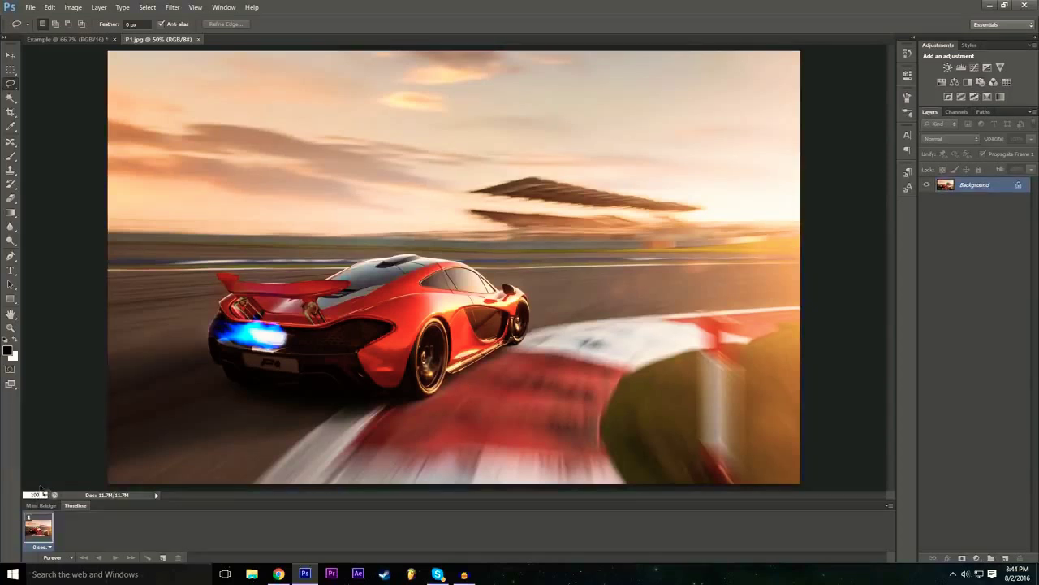
pyautogui.press('Return')
pyautogui.scroll(-4, 132, 258)
pyautogui.moveTo(527, 495); pyautogui.dragTo(494, 495)
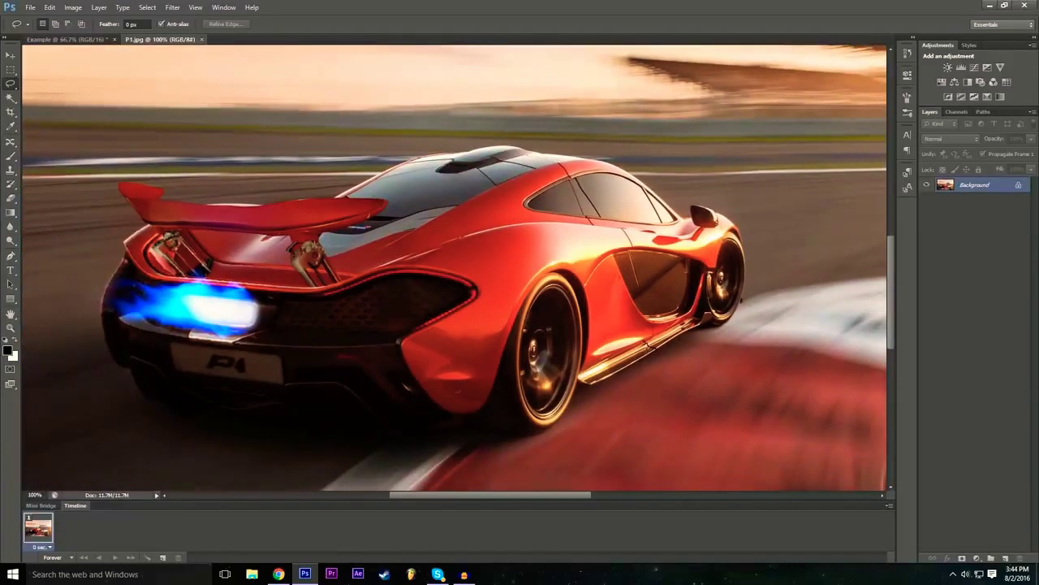
pyautogui.moveTo(892, 288); pyautogui.dragTo(892, 294)
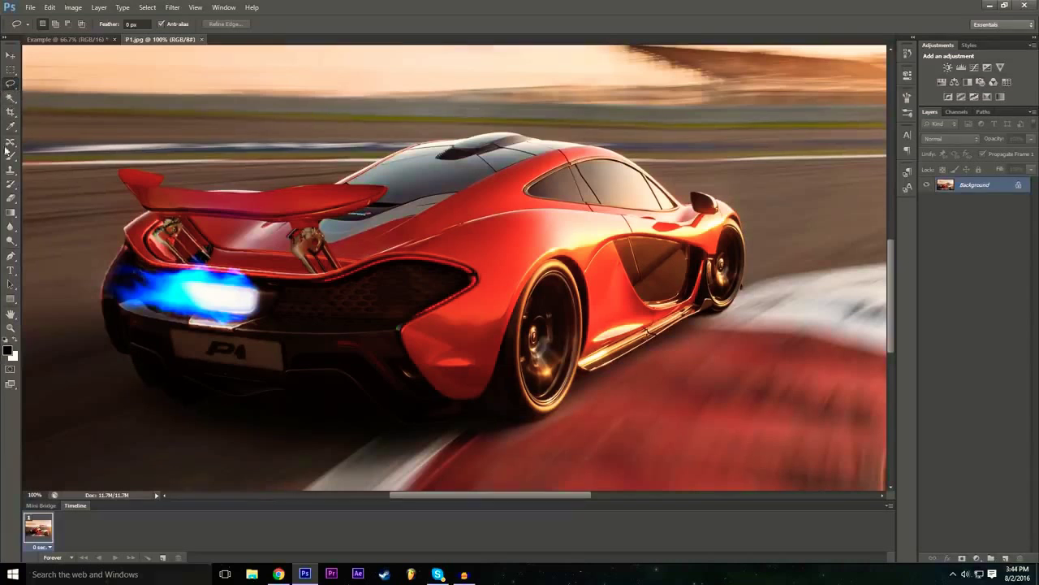
# Step: Trace a closed freehand selection around the entire red car in the P1 photo
pyautogui.moveTo(132, 357)
pyautogui.mouseDown()
pyautogui.moveTo(176, 405)
pyautogui.moveTo(219, 404)
pyautogui.moveTo(314, 431)
pyautogui.moveTo(345, 423)
pyautogui.moveTo(359, 434)
pyautogui.moveTo(385, 420)
pyautogui.moveTo(400, 431)
pyautogui.moveTo(543, 424)
pyautogui.moveTo(583, 380)
pyautogui.moveTo(580, 356)
pyautogui.moveTo(655, 337)
pyautogui.mouseUp()
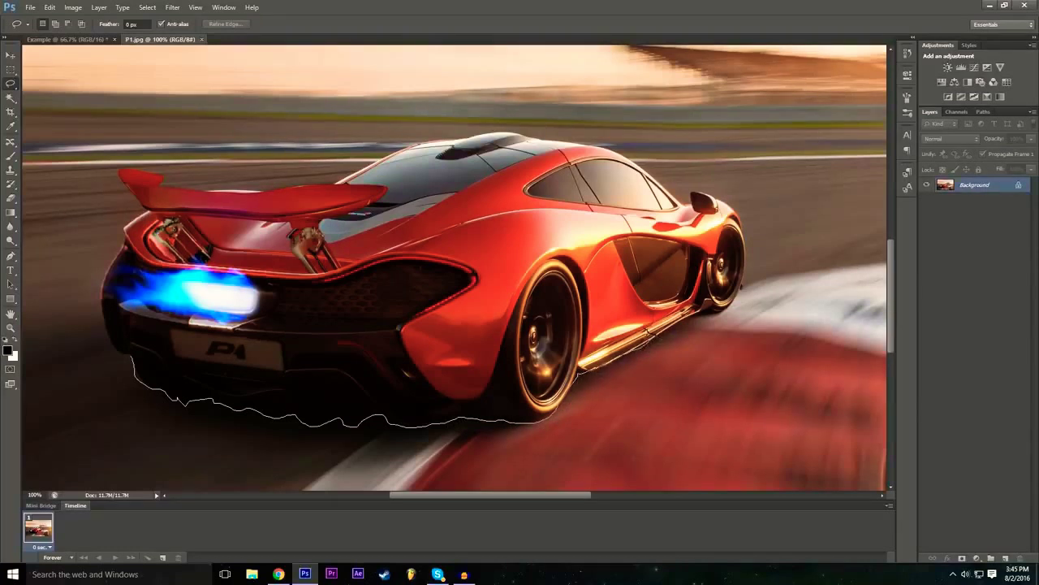
pyautogui.moveTo(708, 316)
pyautogui.mouseDown()
pyautogui.moveTo(739, 303)
pyautogui.moveTo(744, 281)
pyautogui.mouseUp()
pyautogui.moveTo(729, 209)
pyautogui.mouseDown()
pyautogui.moveTo(685, 202)
pyautogui.moveTo(601, 148)
pyautogui.moveTo(507, 135)
pyautogui.moveTo(436, 143)
pyautogui.moveTo(336, 184)
pyautogui.mouseUp()
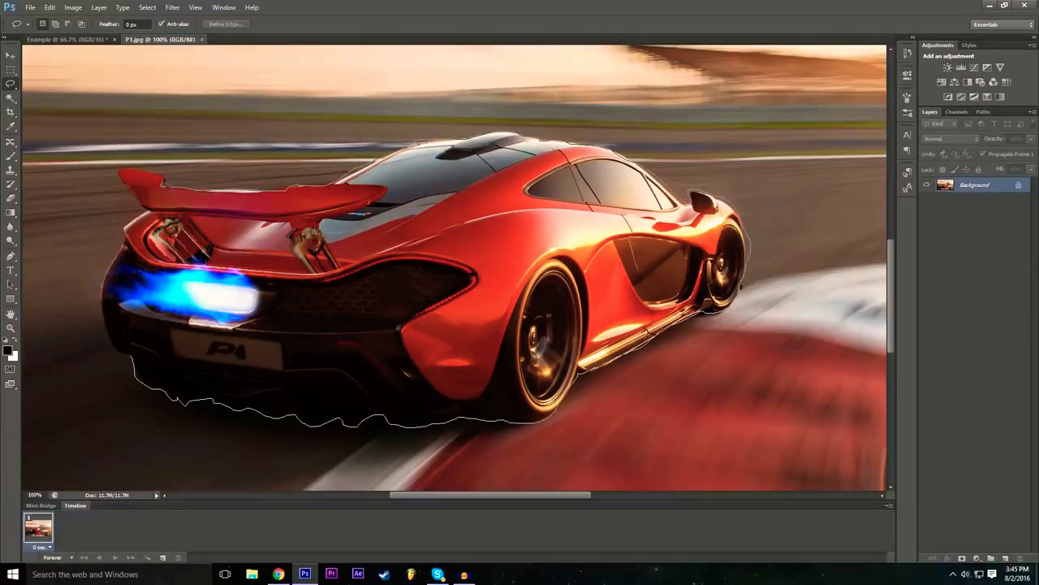
pyautogui.moveTo(128, 191)
pyautogui.mouseDown()
pyautogui.moveTo(143, 216)
pyautogui.moveTo(121, 248)
pyautogui.moveTo(130, 199)
pyautogui.moveTo(102, 276)
pyautogui.moveTo(104, 325)
pyautogui.moveTo(136, 364)
pyautogui.mouseUp()
# Step: Return the P1 photo to a zoom level of 50% with the car selection active
pyautogui.scroll(-1, 478, 347)
pyautogui.scroll(1, 477, 347)
pyautogui.click(35, 494)
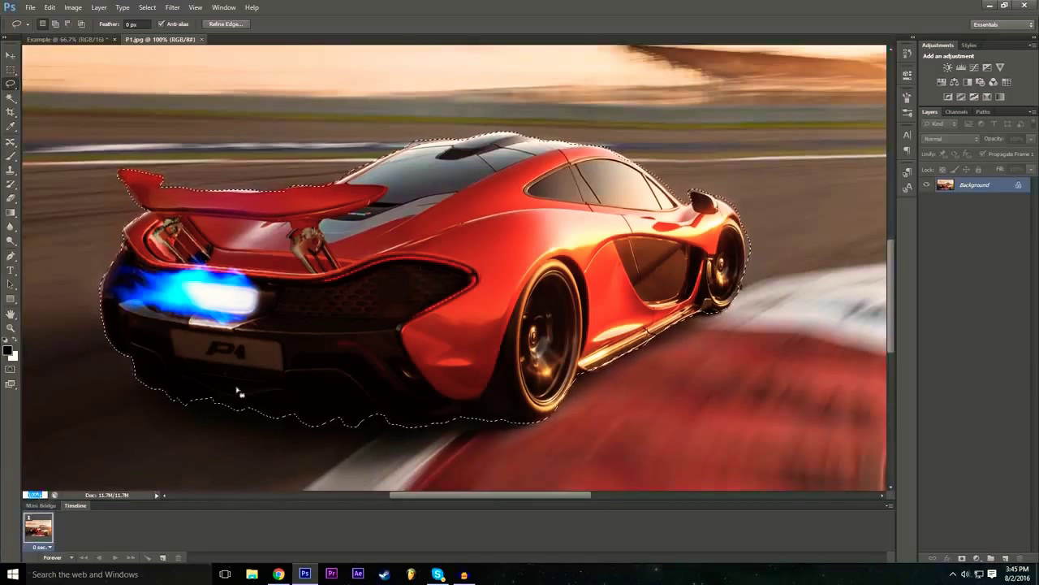
pyautogui.write('50')
pyautogui.press('Return')
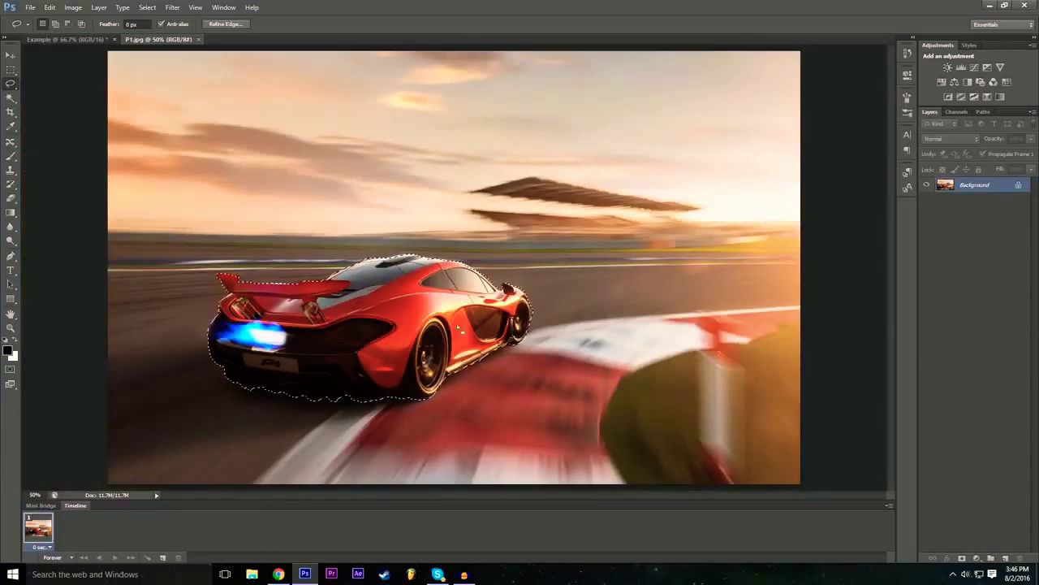
# Step: Convert the locked Background layer into a regular layer named Mclaren
pyautogui.doubleClick(1020, 186)
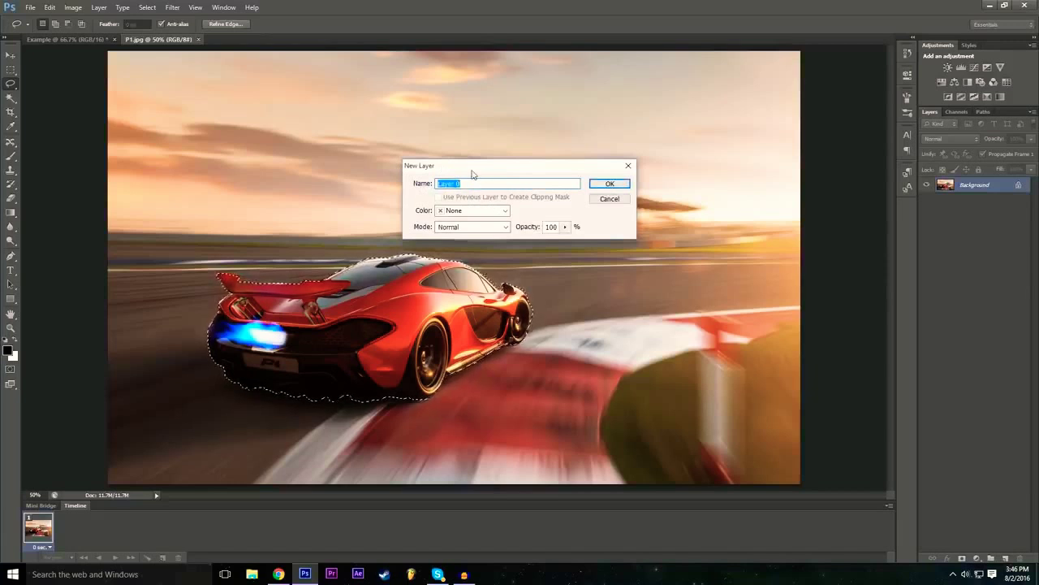
pyautogui.write('Mclaren')
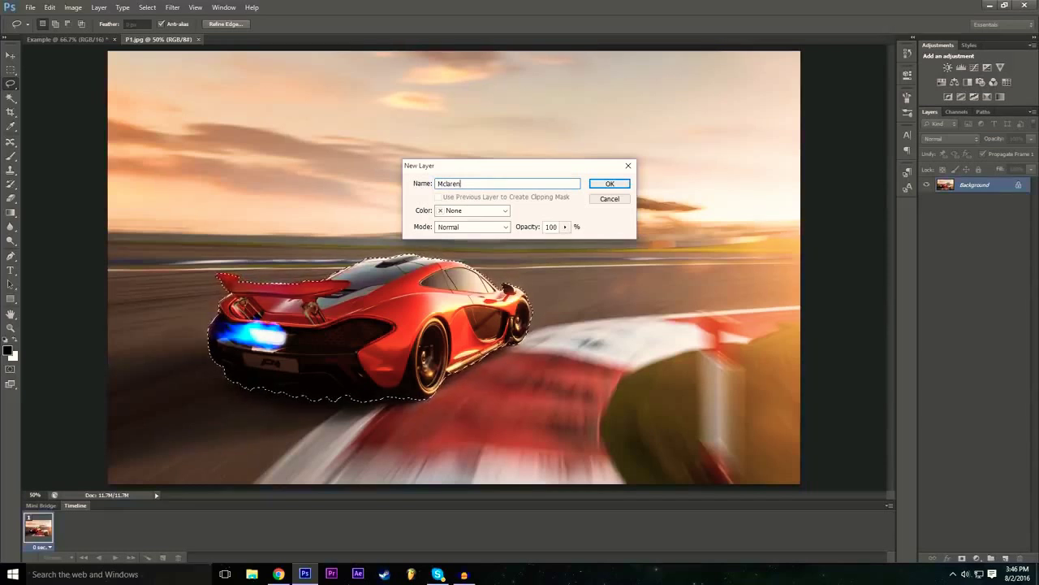
pyautogui.press('Return')
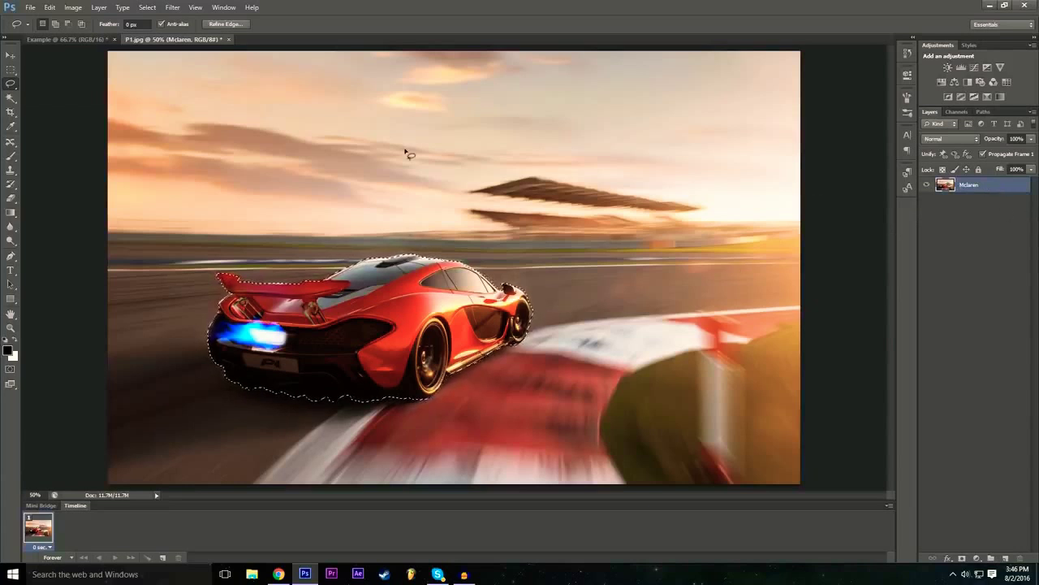
# Step: Copy the selected car onto its own new layer and check the cutout by hiding and showing the Mclaren layer
pyautogui.hotkey('ctrl', 'c')
pyautogui.hotkey('ctrl', 'v')
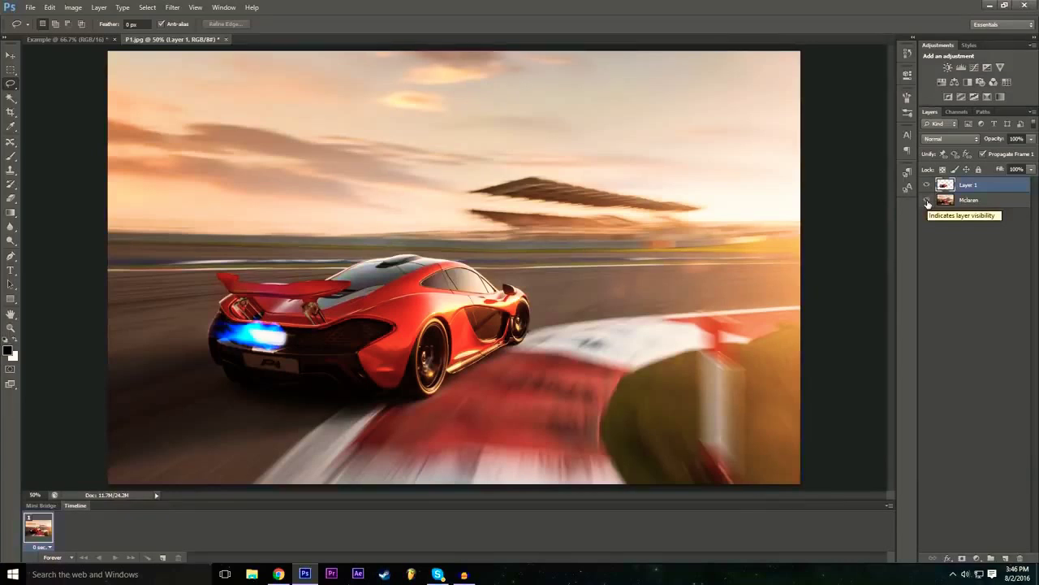
pyautogui.click(928, 202)
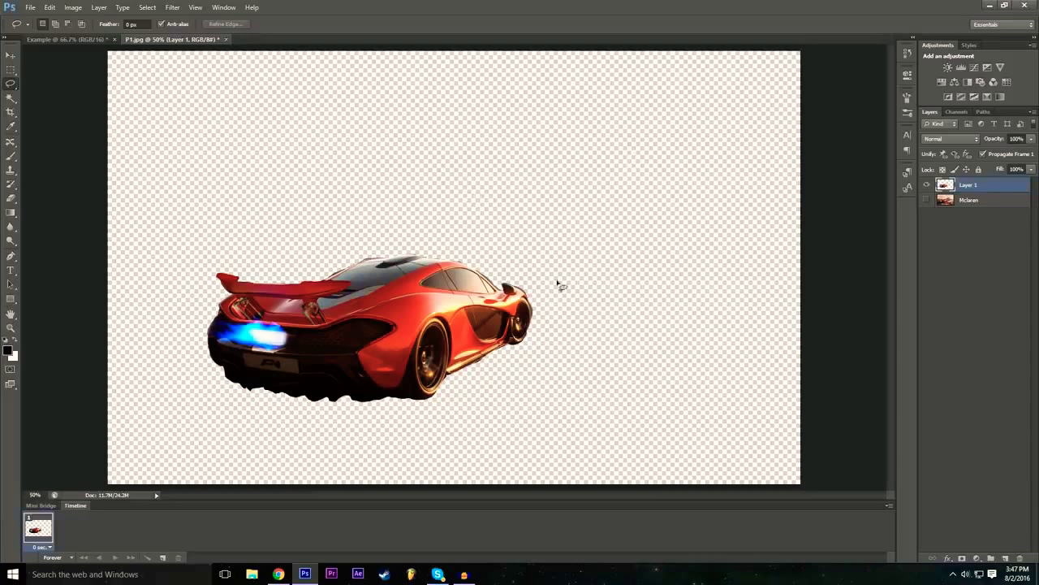
pyautogui.click(928, 200)
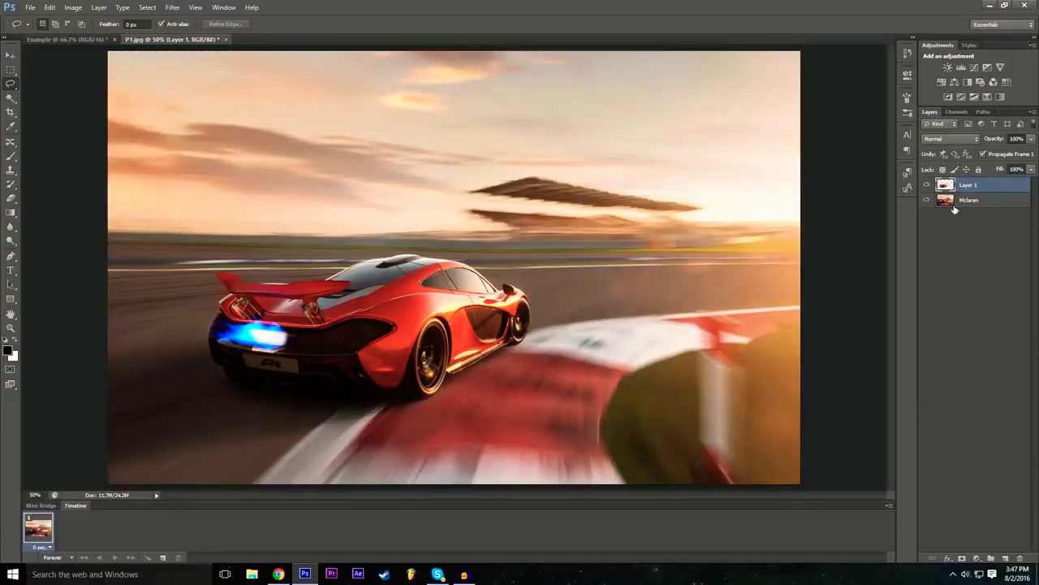
# Step: Move the copied car with the Move tool so it sits slightly above and to the right of the original car
pyautogui.click(11, 55)
pyautogui.moveTo(415, 314); pyautogui.dragTo(441, 307)
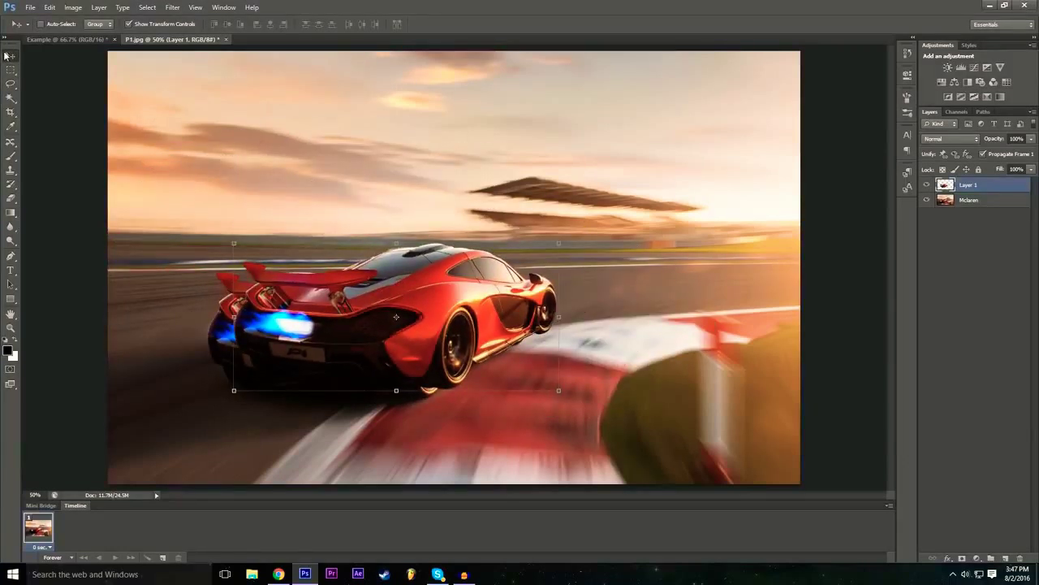
pyautogui.moveTo(396, 317); pyautogui.dragTo(551, 371)
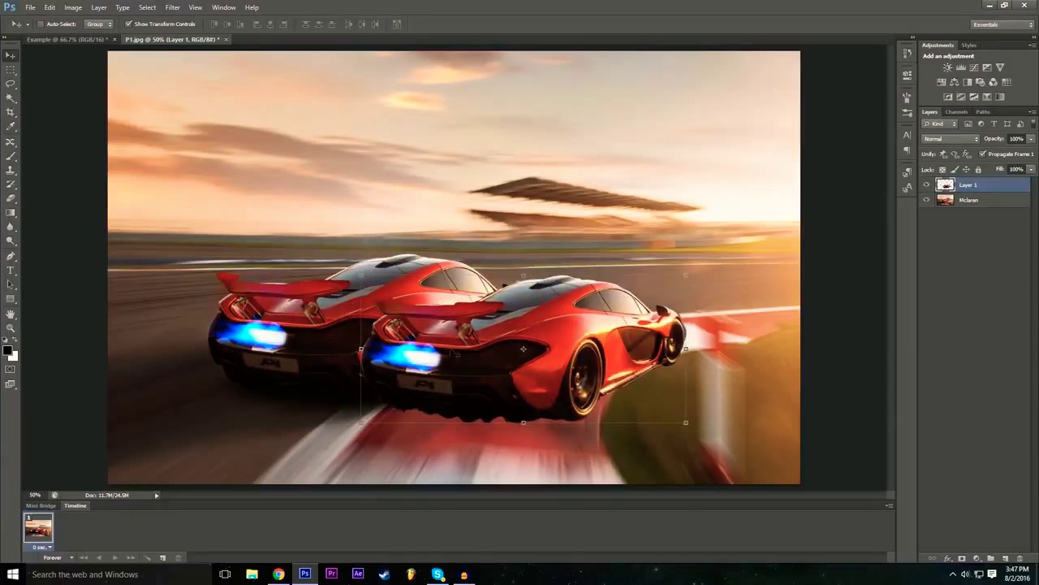
pyautogui.moveTo(523, 349); pyautogui.dragTo(448, 306)
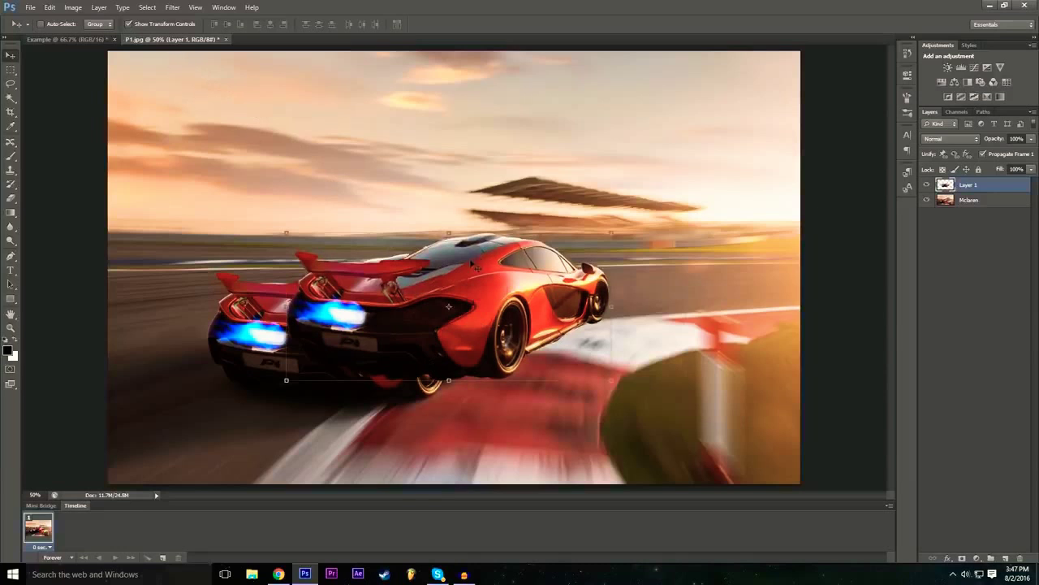
# Step: Start a Free Transform on the copied car and try flipping it vertically with a height of -100%
pyautogui.hotkey('ctrl', 't')
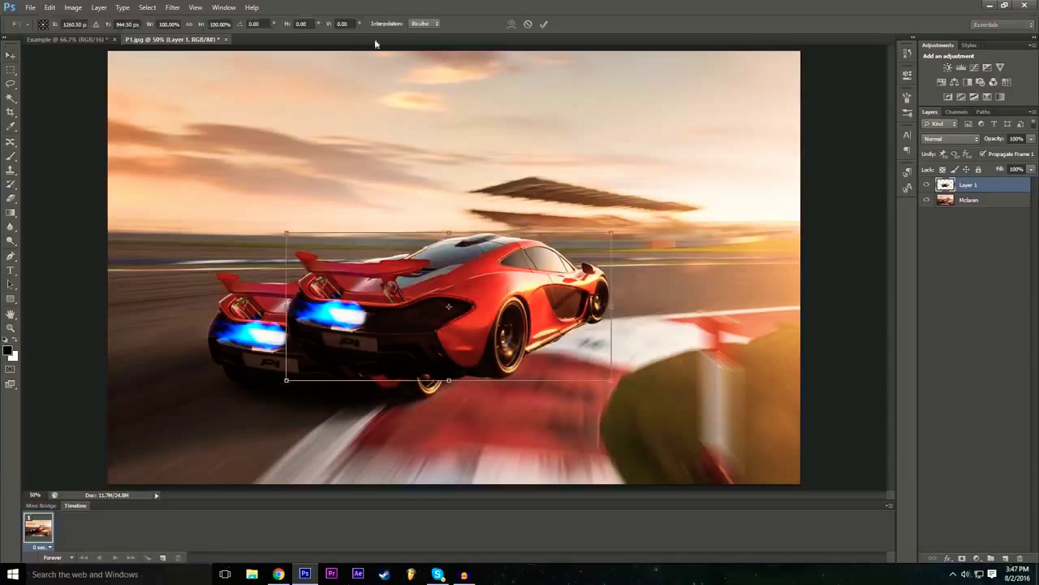
pyautogui.click(209, 23)
pyautogui.write('-')
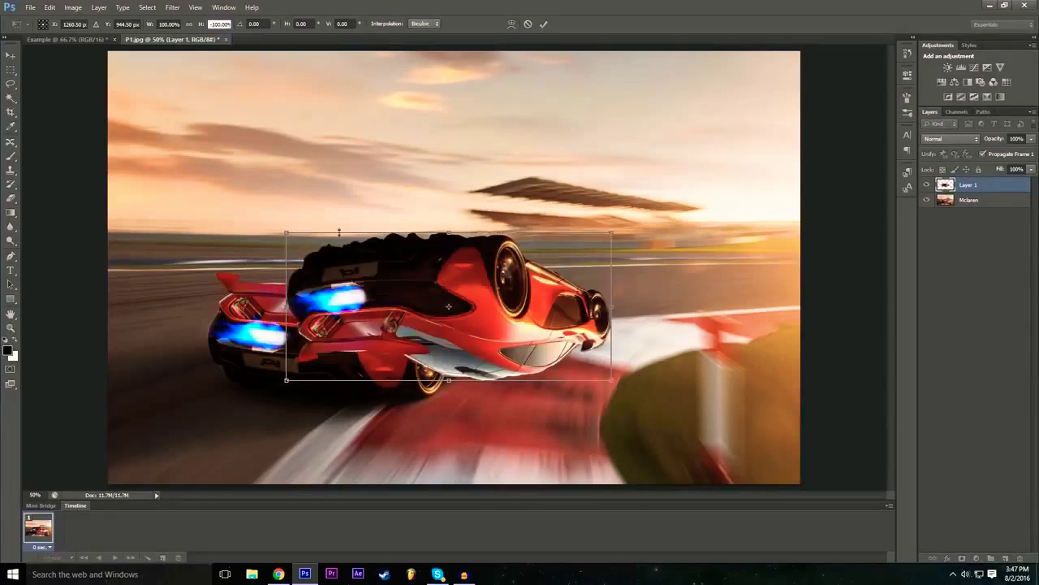
pyautogui.press('BackSpace')
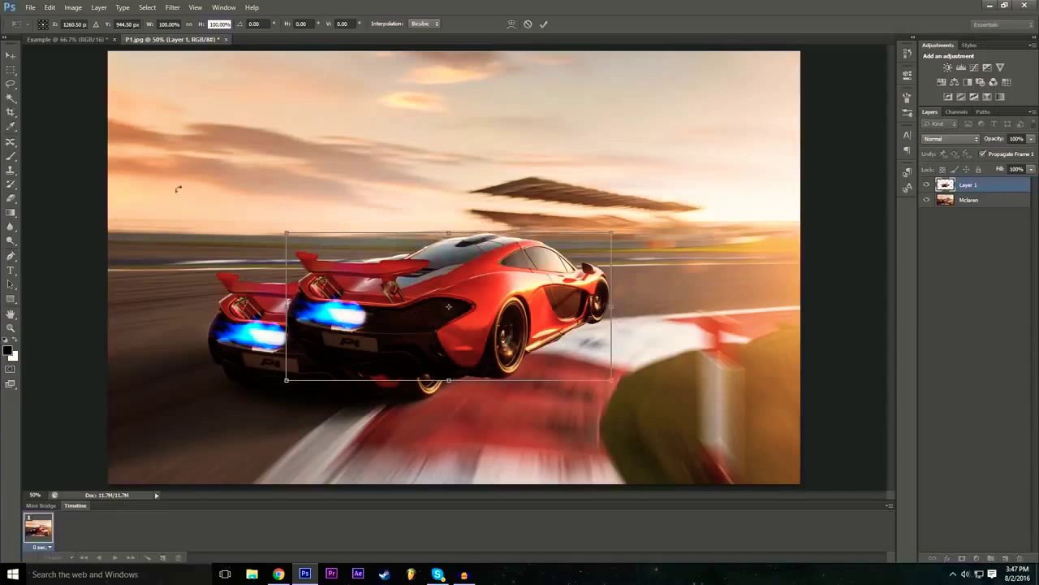
# Step: Mirror the copied car horizontally with a width of -100% and move it to the right of the original car
pyautogui.click(167, 24)
pyautogui.write('-')
pyautogui.moveTo(449, 306); pyautogui.dragTo(693, 342)
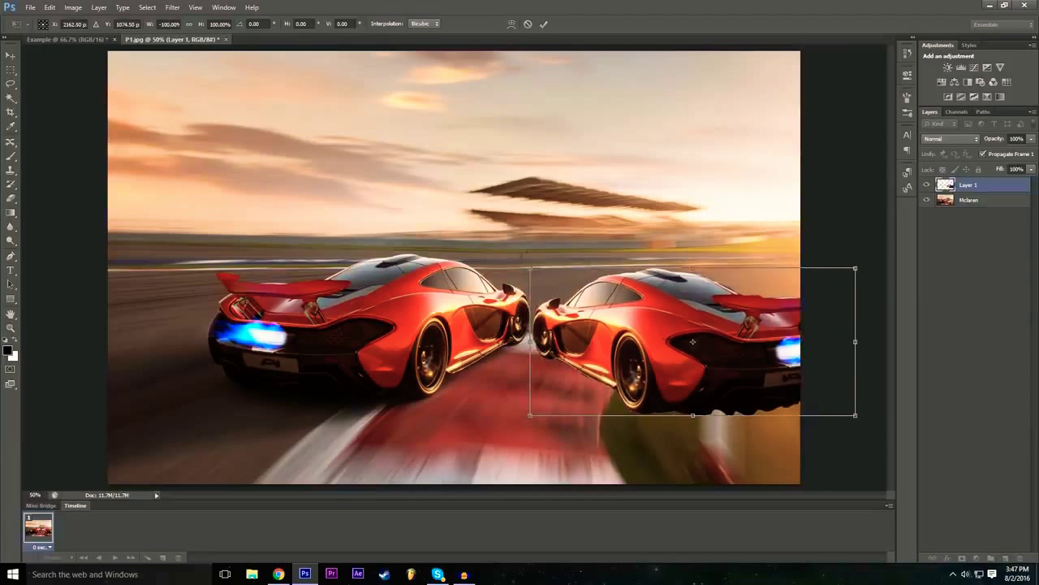
# Step: Move the mirrored car over the original and squeeze it narrower
pyautogui.moveTo(624, 353); pyautogui.dragTo(371, 311)
pyautogui.moveTo(603, 299); pyautogui.dragTo(529, 299)
# Step: Set the mirrored car's transform width to -100% and place it beside the original car's front end
pyautogui.click(169, 23)
pyautogui.doubleClick(176, 23)
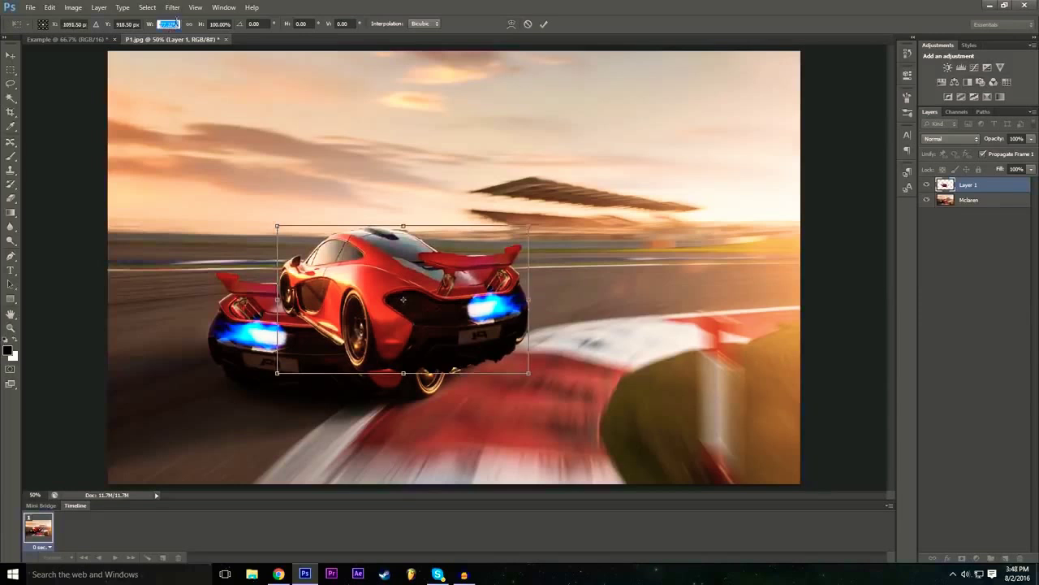
pyautogui.write('-100')
pyautogui.press('Return')
pyautogui.moveTo(406, 298); pyautogui.dragTo(696, 338)
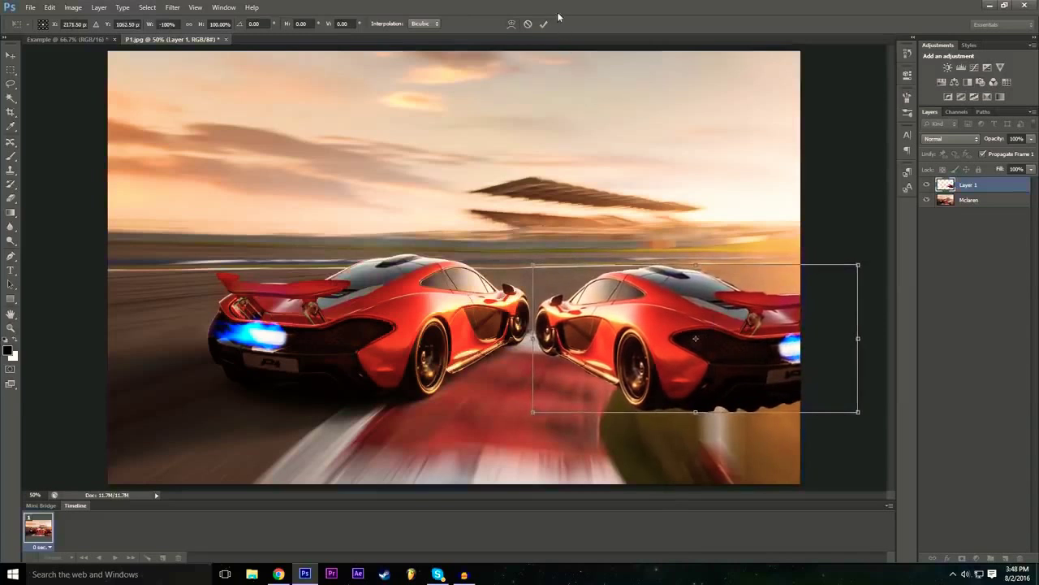
# Step: Rotate the mirrored car about 9° clockwise, shift it slightly lower, and apply the transform
pyautogui.moveTo(536, 254); pyautogui.dragTo(551, 241)
pyautogui.moveTo(652, 315); pyautogui.dragTo(654, 335)
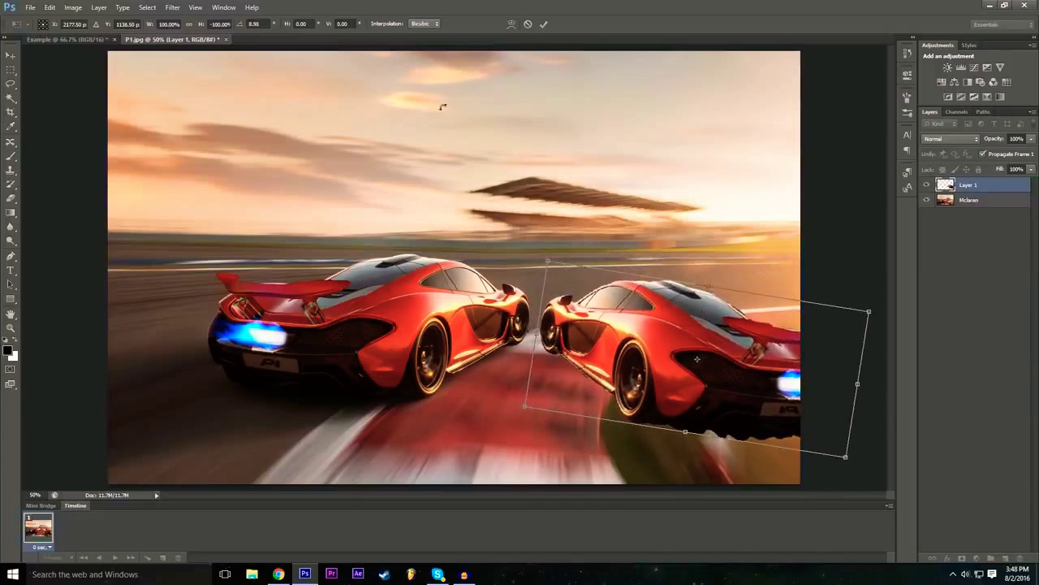
pyautogui.click(544, 24)
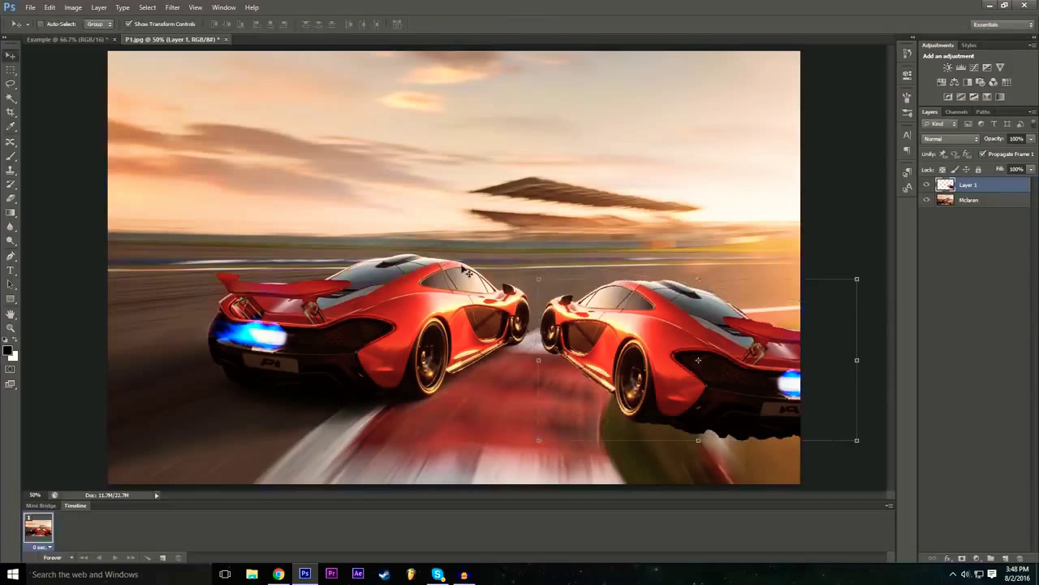
# Step: Enable a Drop Shadow on the copied car's layer and increase the shadow's size
pyautogui.click(947, 558)
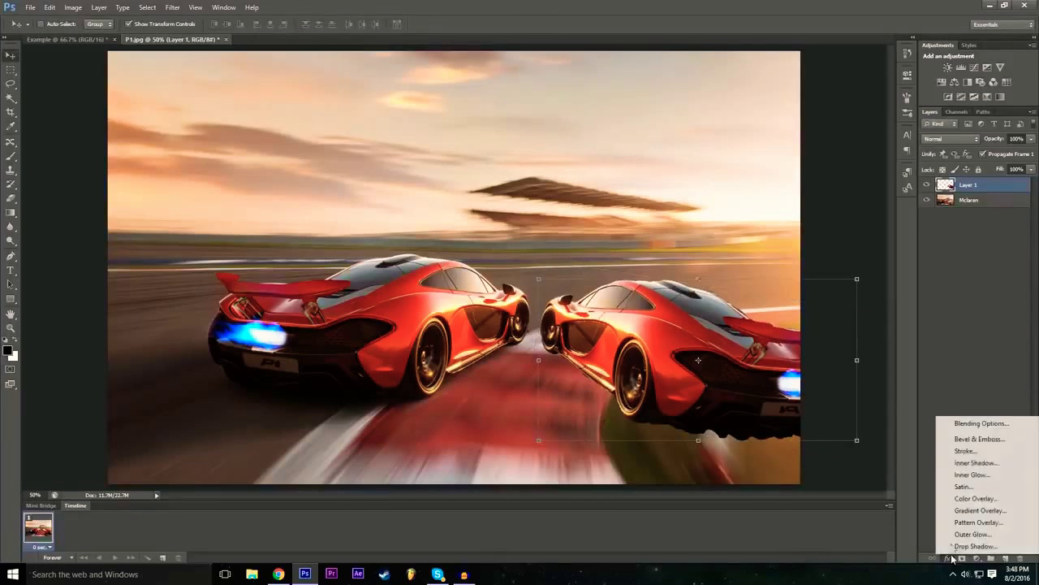
pyautogui.click(958, 425)
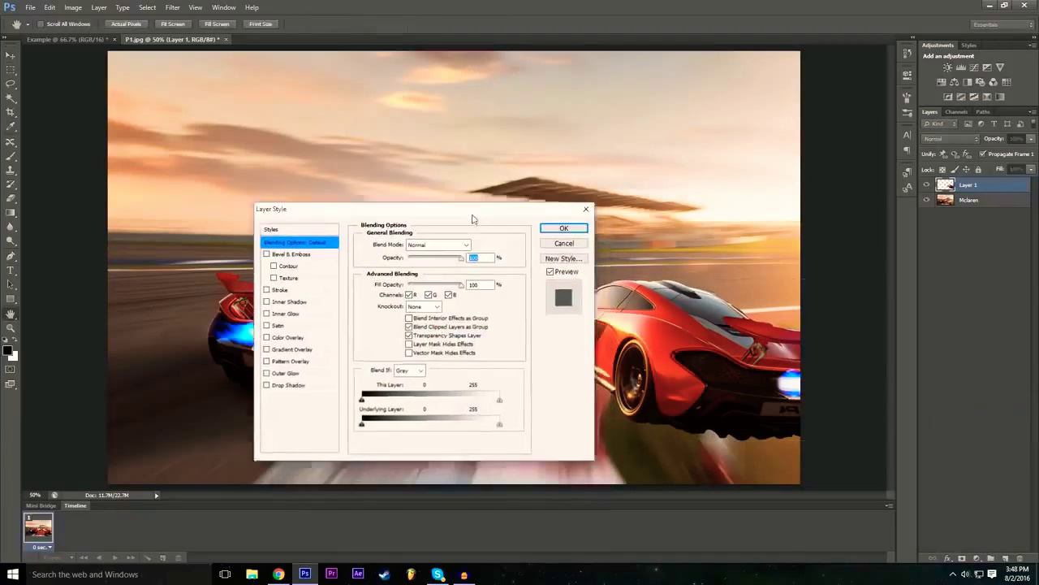
pyautogui.click(235, 353)
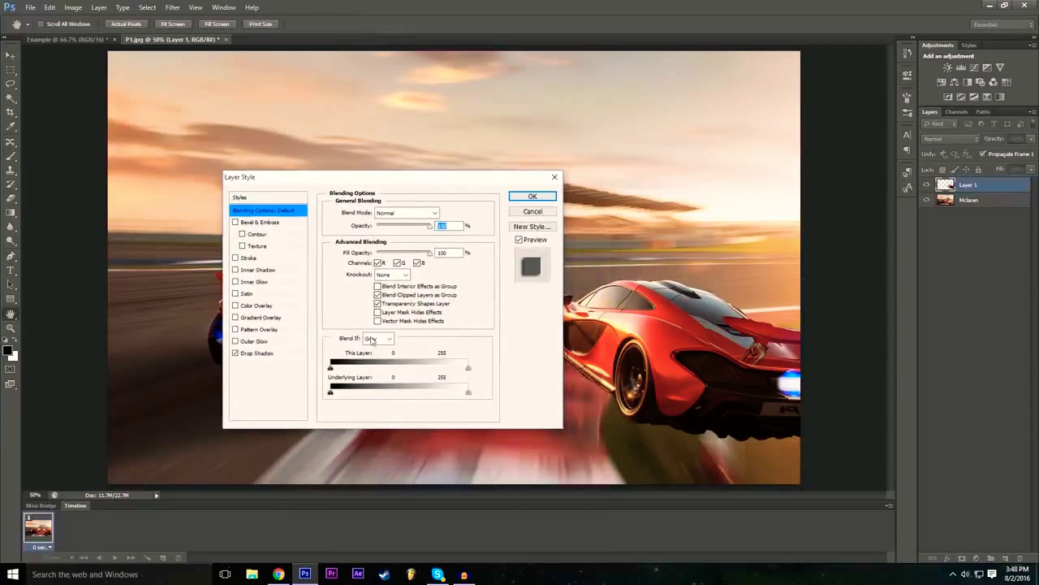
pyautogui.click(205, 358)
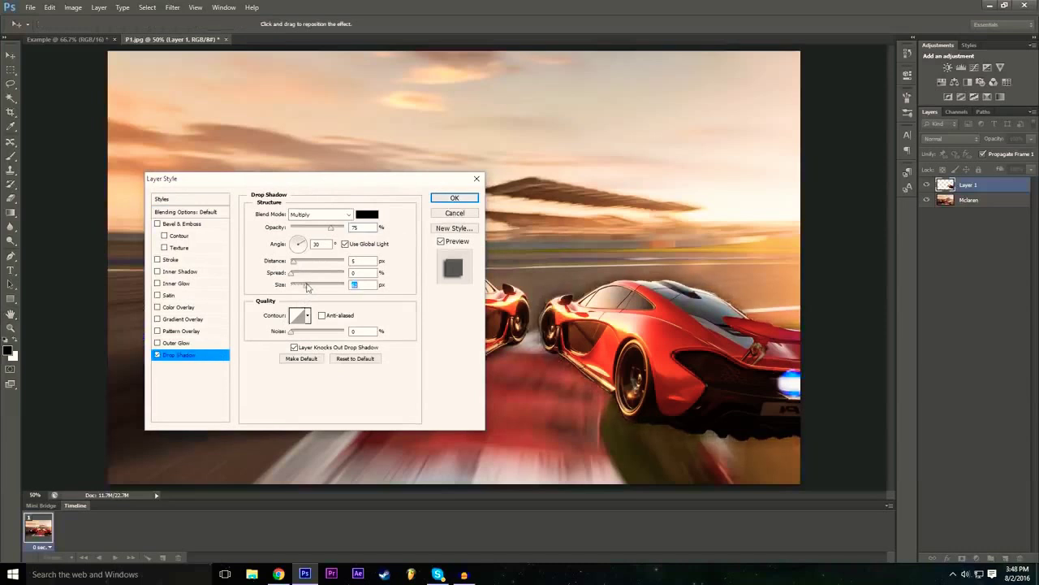
# Step: Add a large pale-yellow Outer Glow around the copied car, apply the layer style, and deselect the layers
pyautogui.click(158, 342)
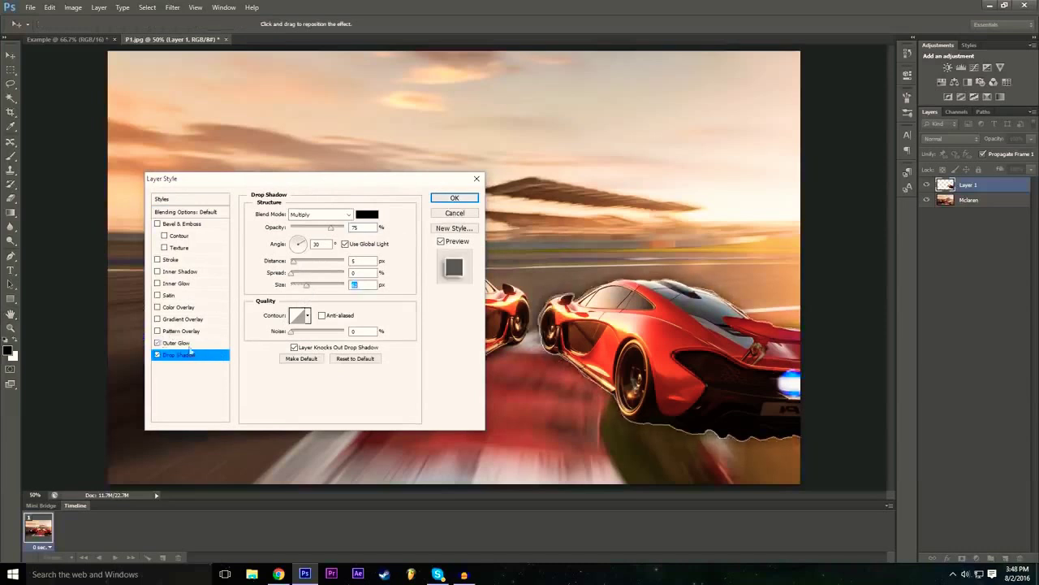
pyautogui.click(202, 343)
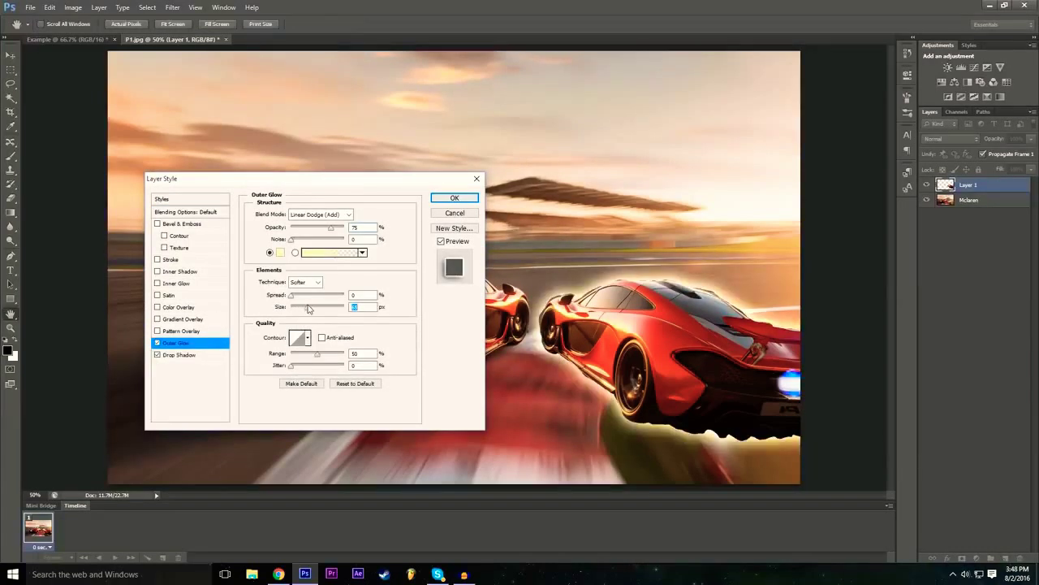
pyautogui.moveTo(367, 185); pyautogui.dragTo(416, 207)
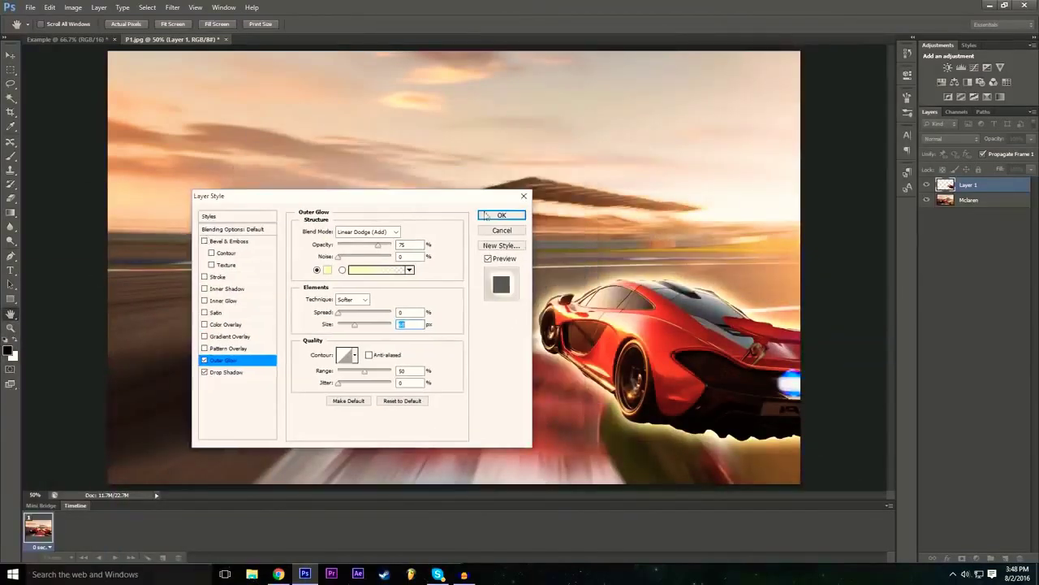
pyautogui.click(519, 217)
pyautogui.click(988, 375)
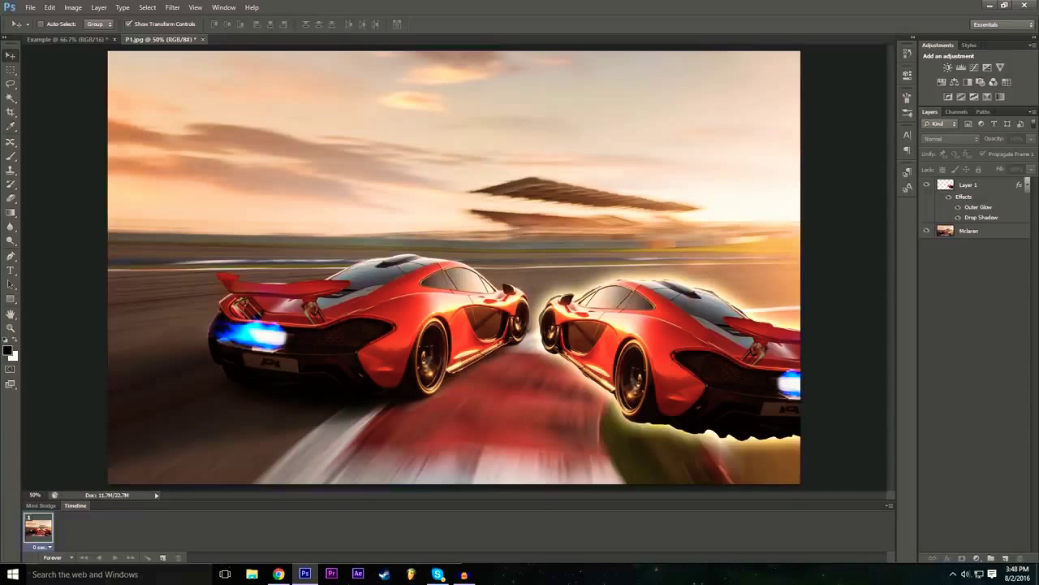
pyautogui.click(944, 188)
pyautogui.click(971, 346)
# Step: Add a Brightness/Contrast adjustment layer with no color label, Normal mode and 100% opacity above the copied car's layer
pyautogui.click(99, 7)
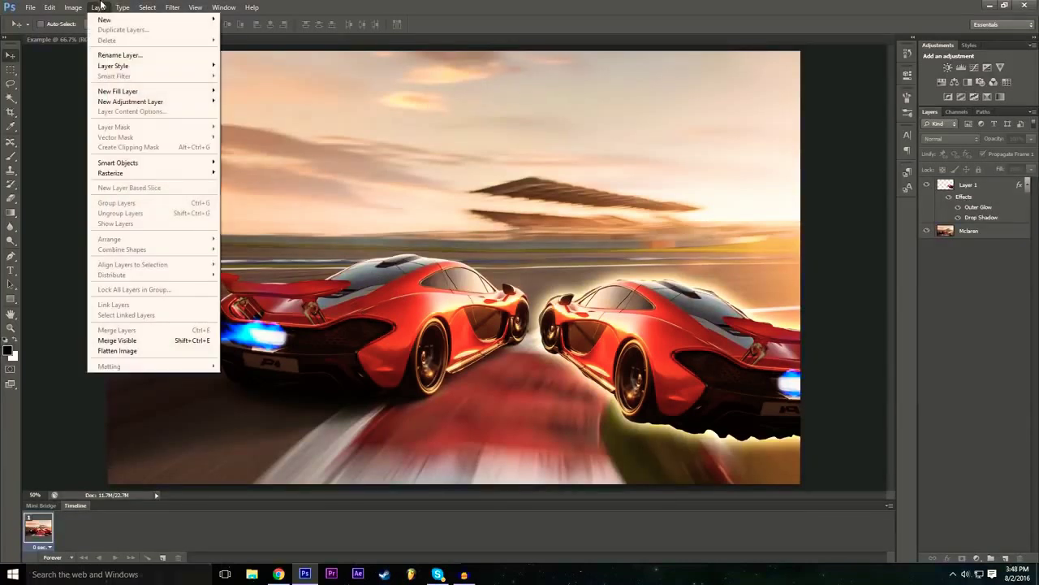
pyautogui.moveTo(112, 21)
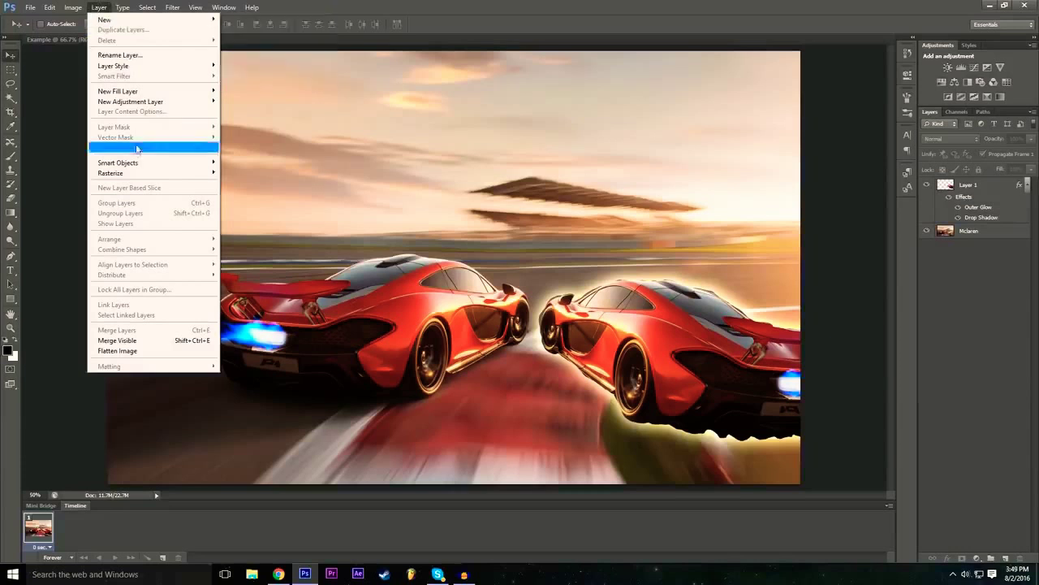
pyautogui.moveTo(149, 102)
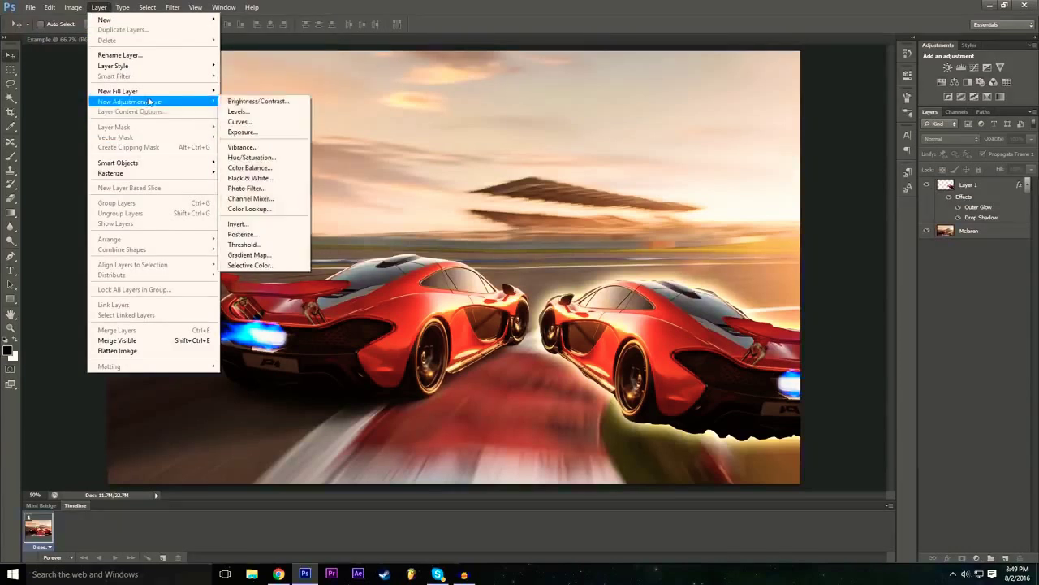
pyautogui.click(278, 104)
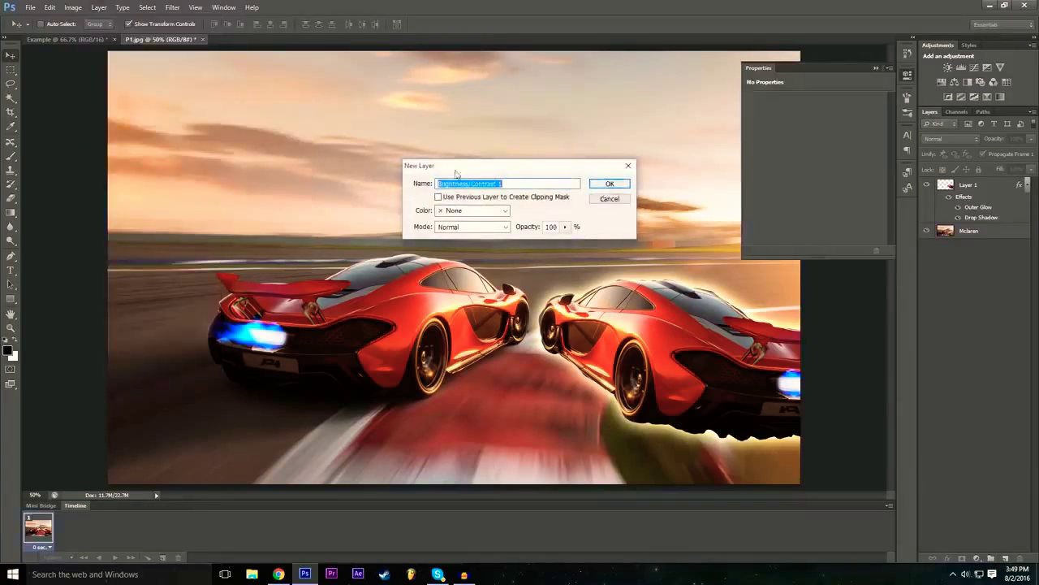
pyautogui.click(473, 210)
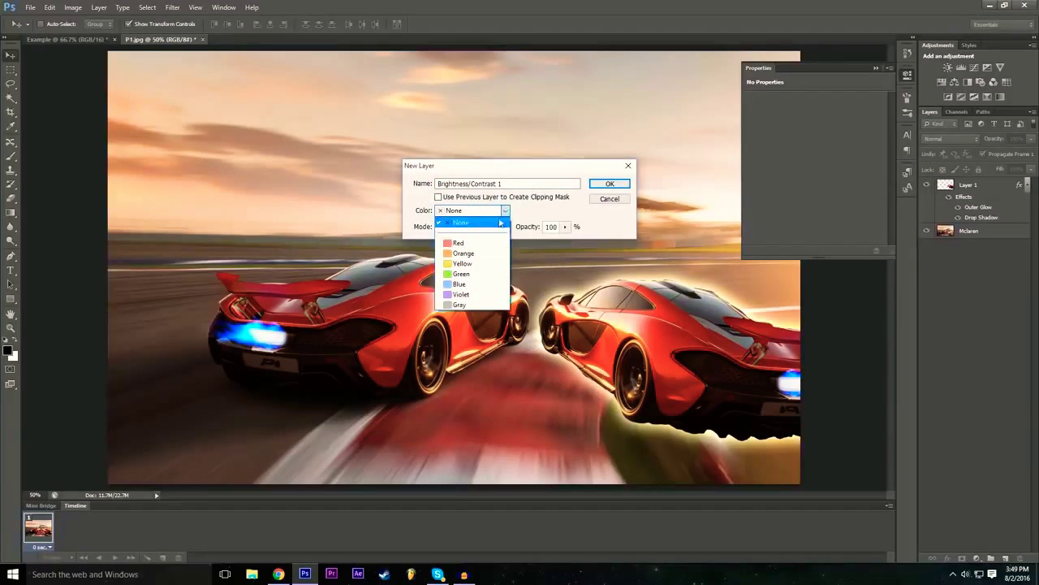
pyautogui.click(459, 222)
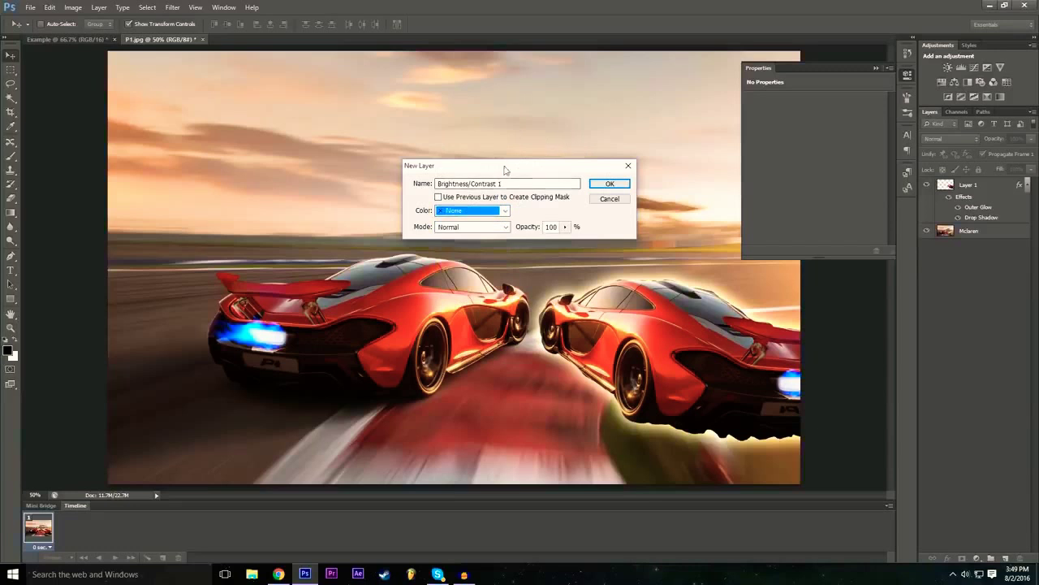
pyautogui.click(610, 186)
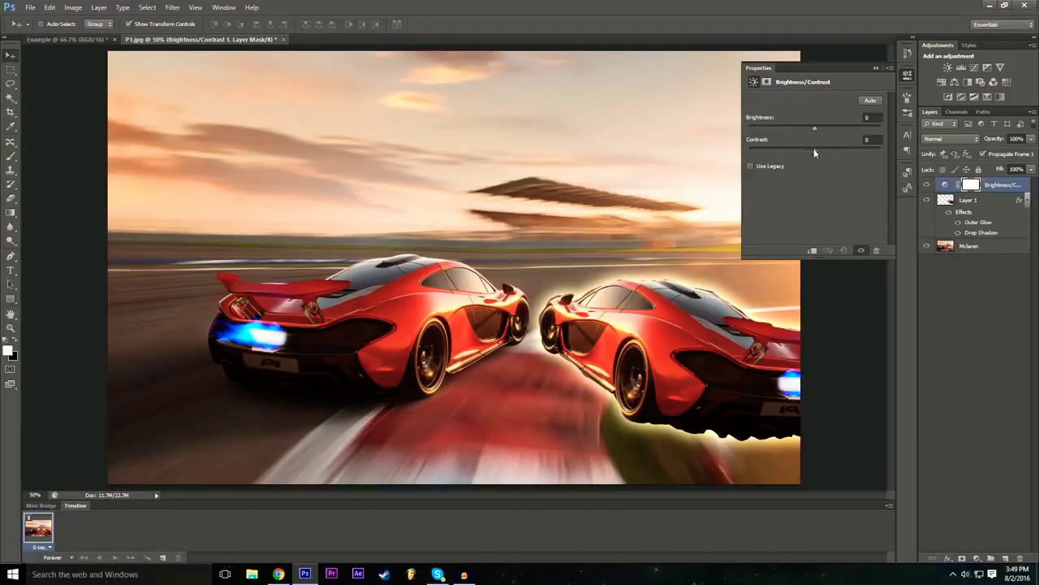
# Step: Set the adjustment layer's brightness to -7 and contrast to 40, and toggle its visibility off and on to compare
pyautogui.moveTo(815, 151); pyautogui.dragTo(691, 191)
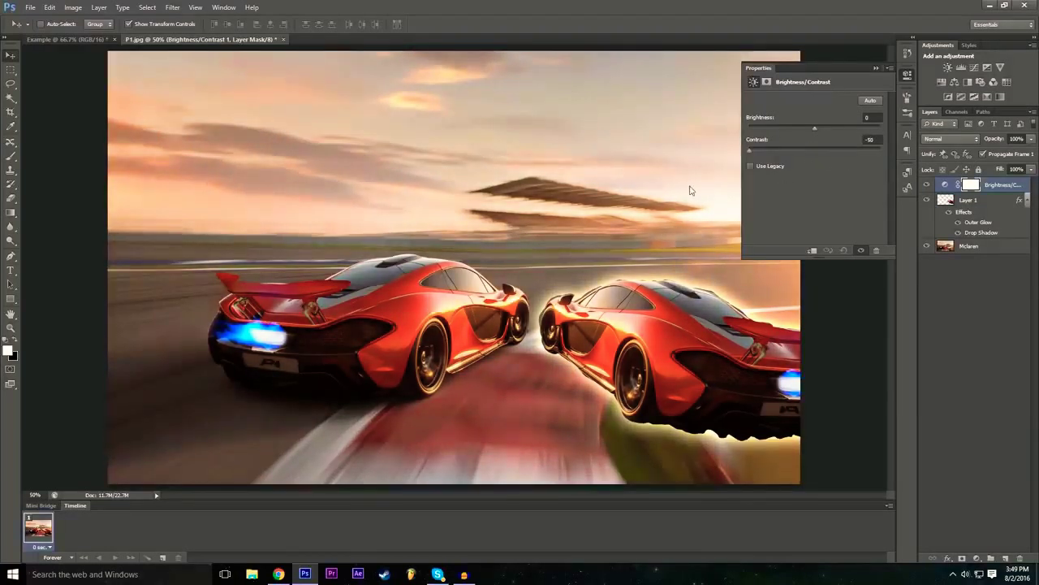
pyautogui.moveTo(751, 149); pyautogui.dragTo(850, 163)
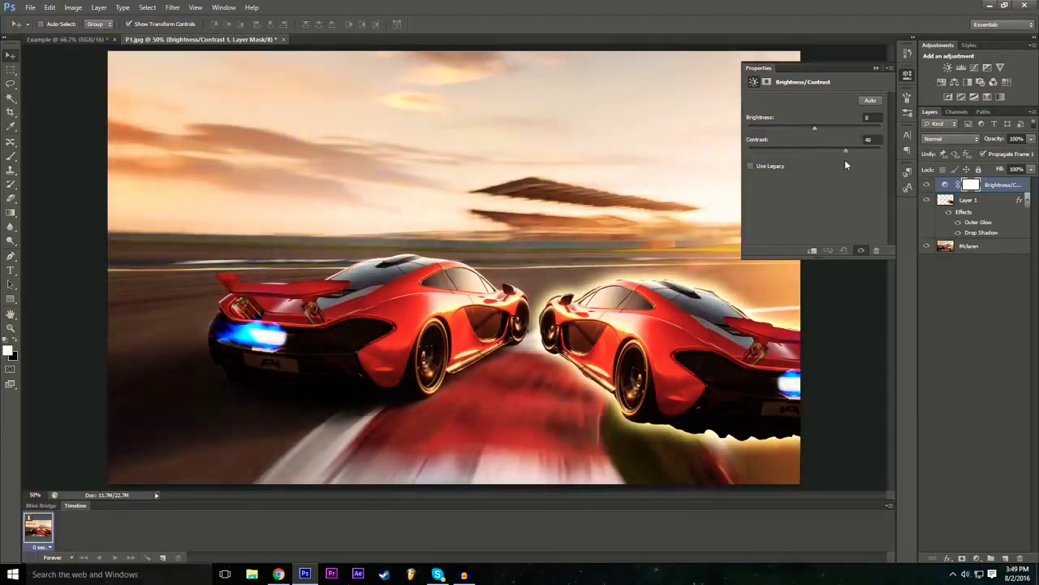
pyautogui.moveTo(845, 162); pyautogui.dragTo(812, 139)
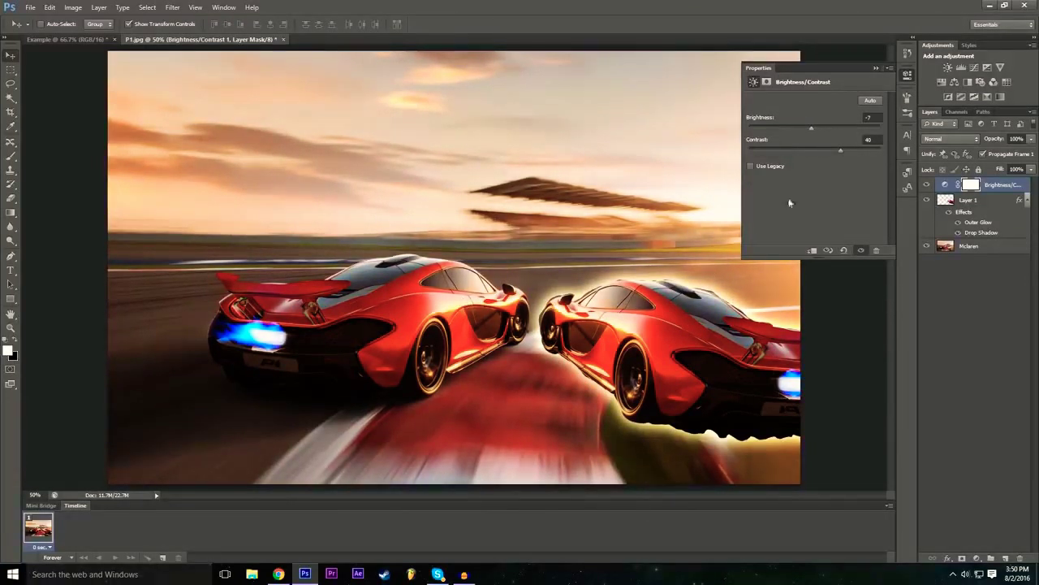
pyautogui.click(877, 68)
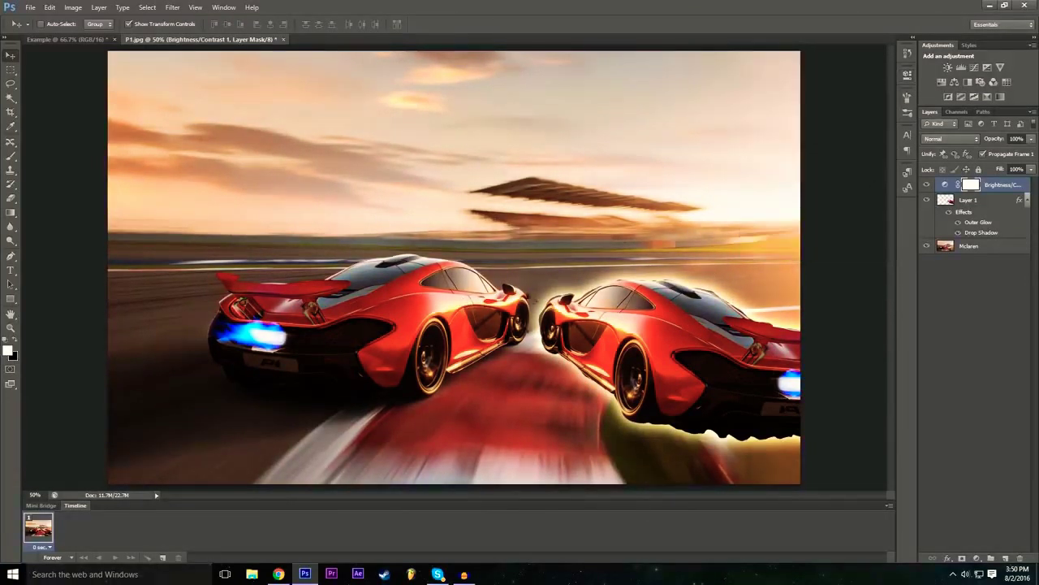
pyautogui.click(926, 185)
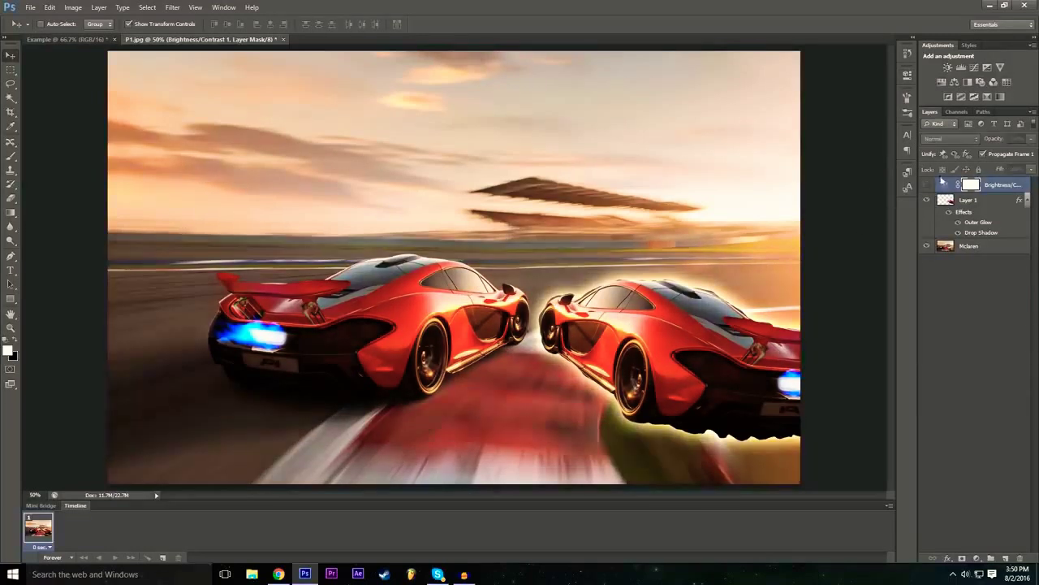
pyautogui.click(926, 186)
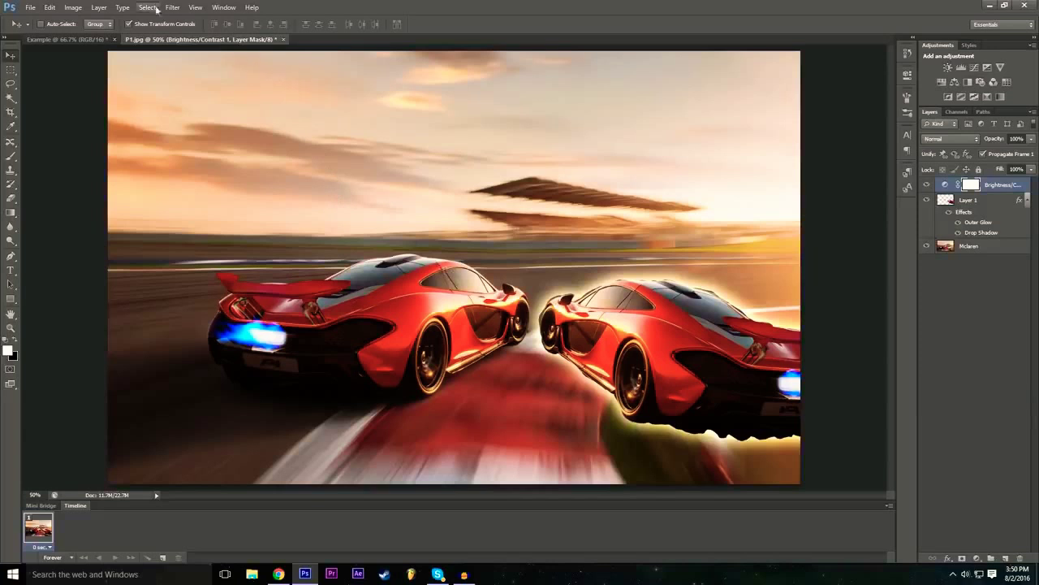
# Step: Add a Levels adjustment layer above the Brightness/Contrast layer with the default layer options
pyautogui.click(99, 7)
pyautogui.moveTo(153, 100)
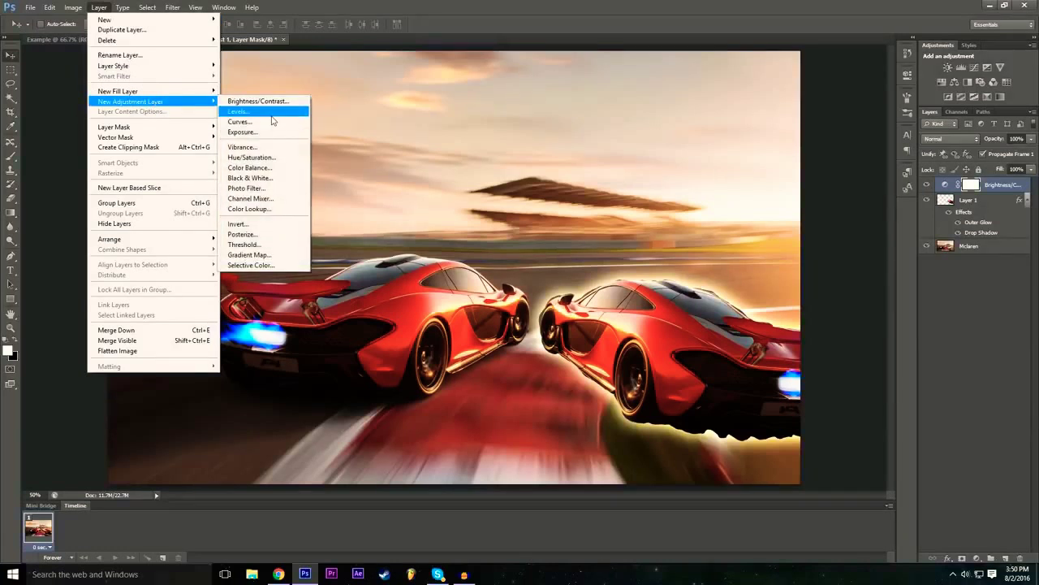
pyautogui.click(272, 114)
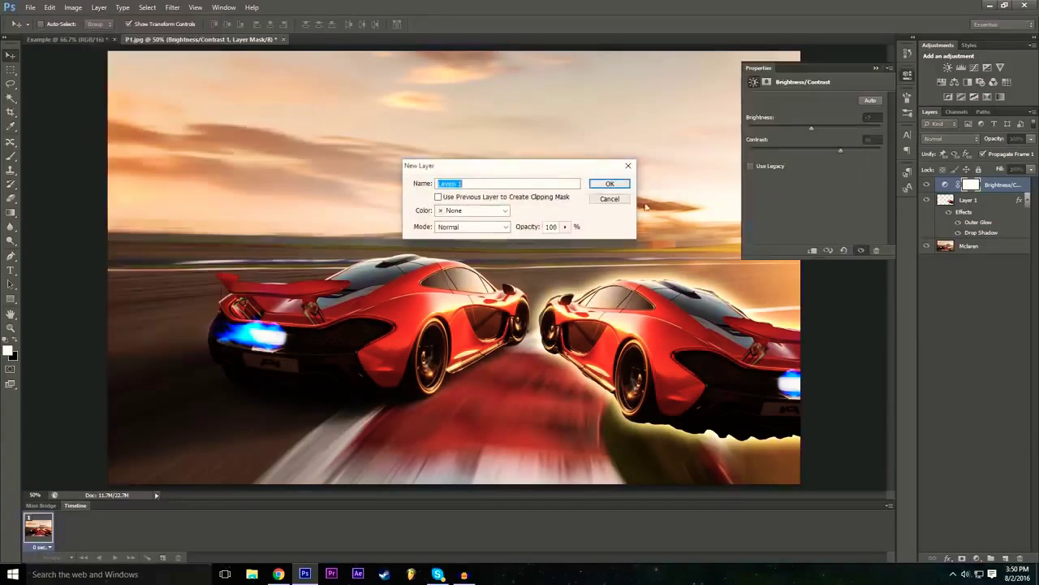
pyautogui.click(609, 183)
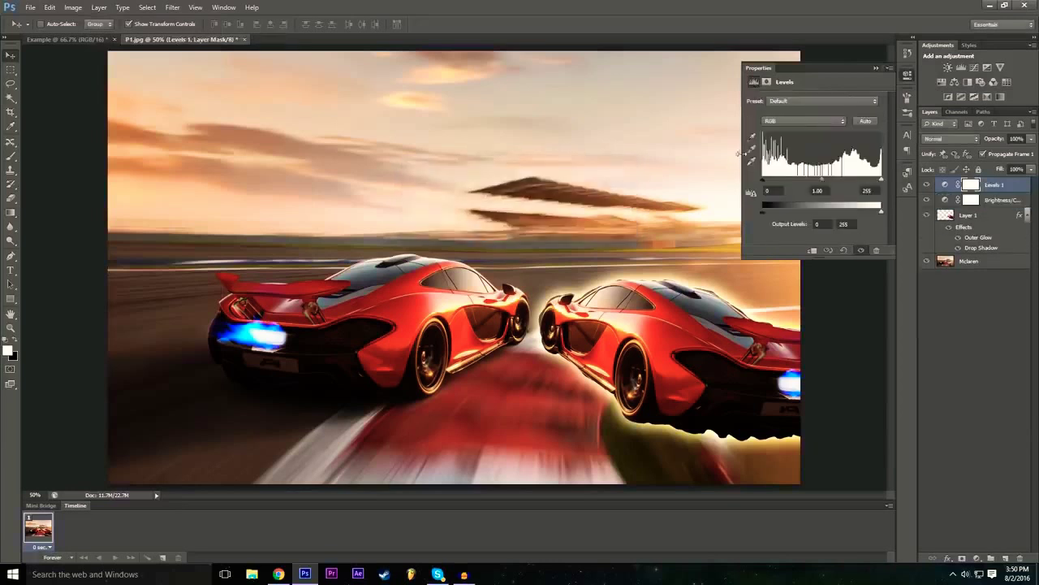
# Step: Try several Levels presets in turn, including Darker, Increase Contrast 1, Midtones Darker, Increase Contrast 3 and Midtones Brighter
pyautogui.click(792, 101)
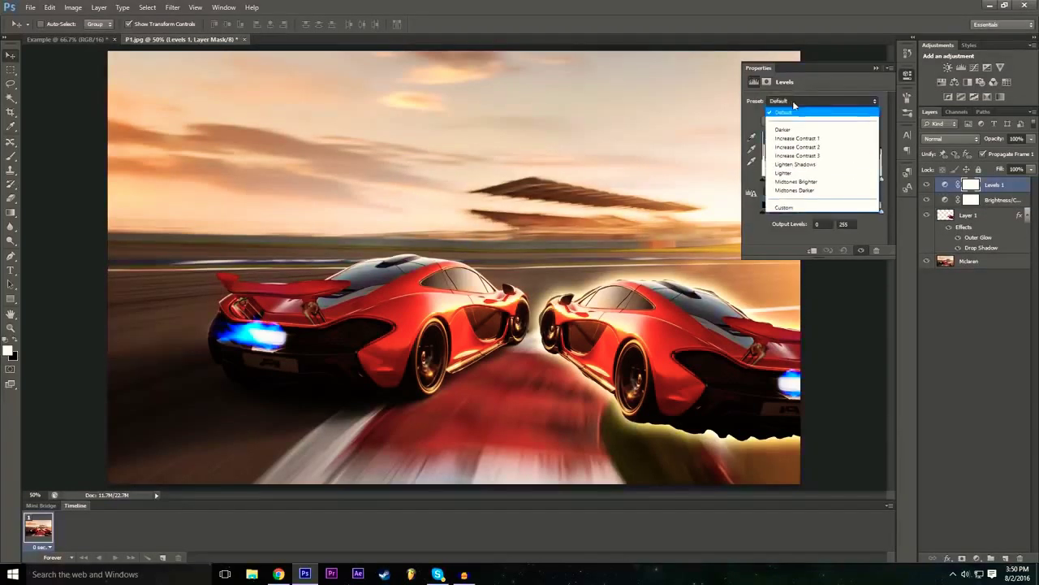
pyautogui.click(796, 100)
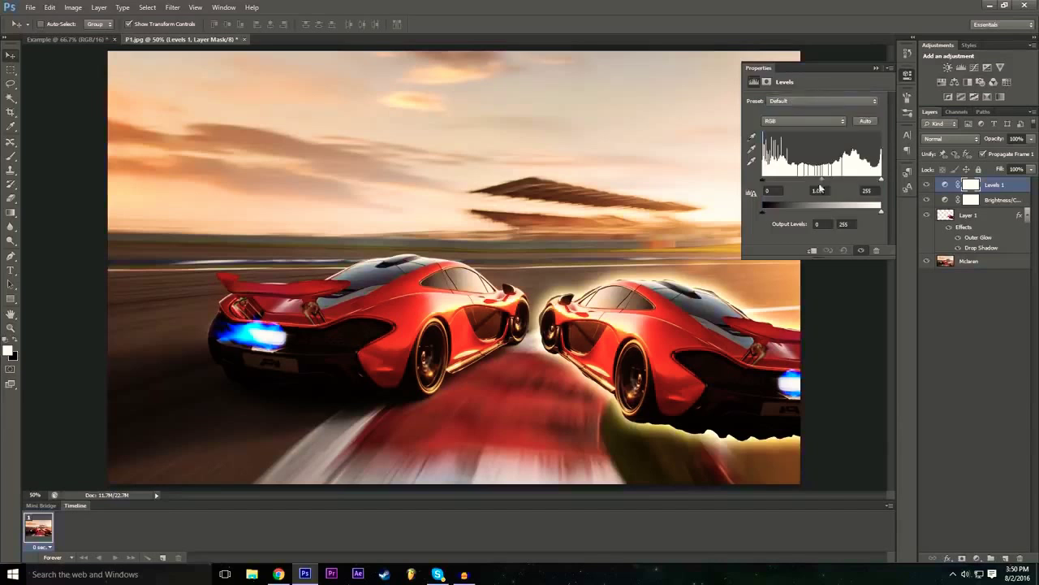
pyautogui.click(791, 106)
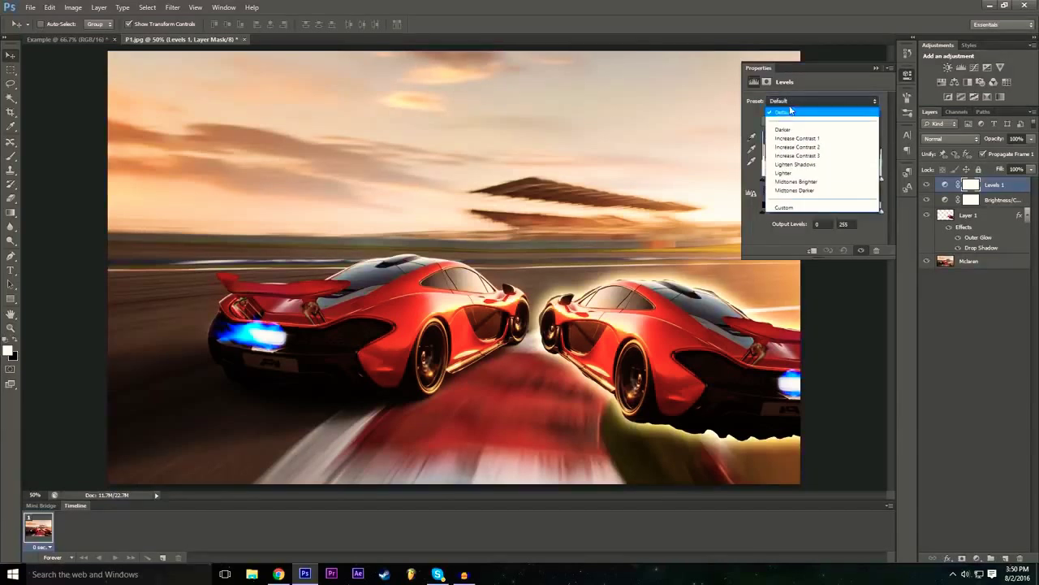
pyautogui.click(792, 130)
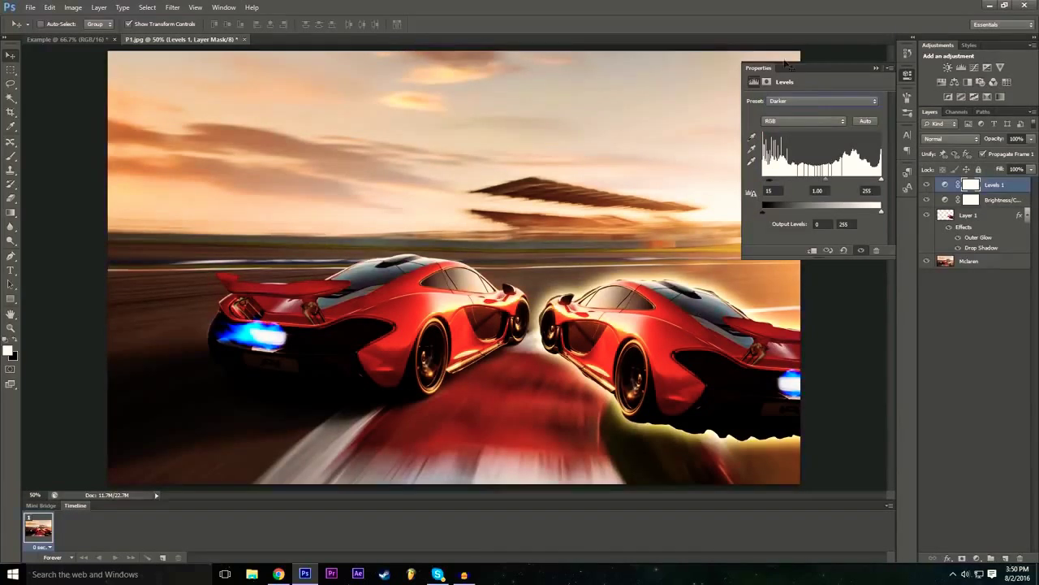
pyautogui.click(806, 104)
pyautogui.click(809, 126)
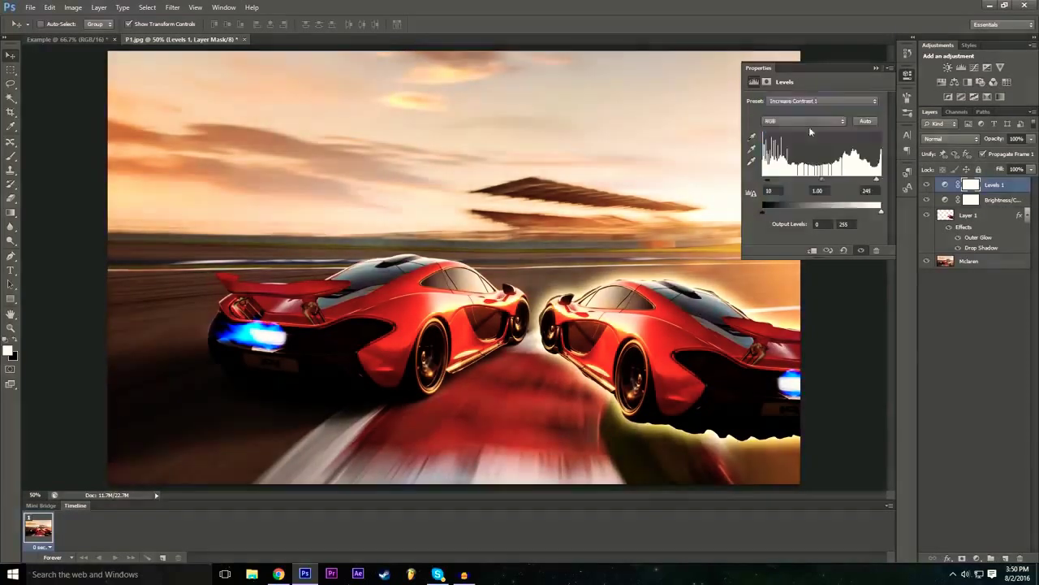
pyautogui.click(808, 99)
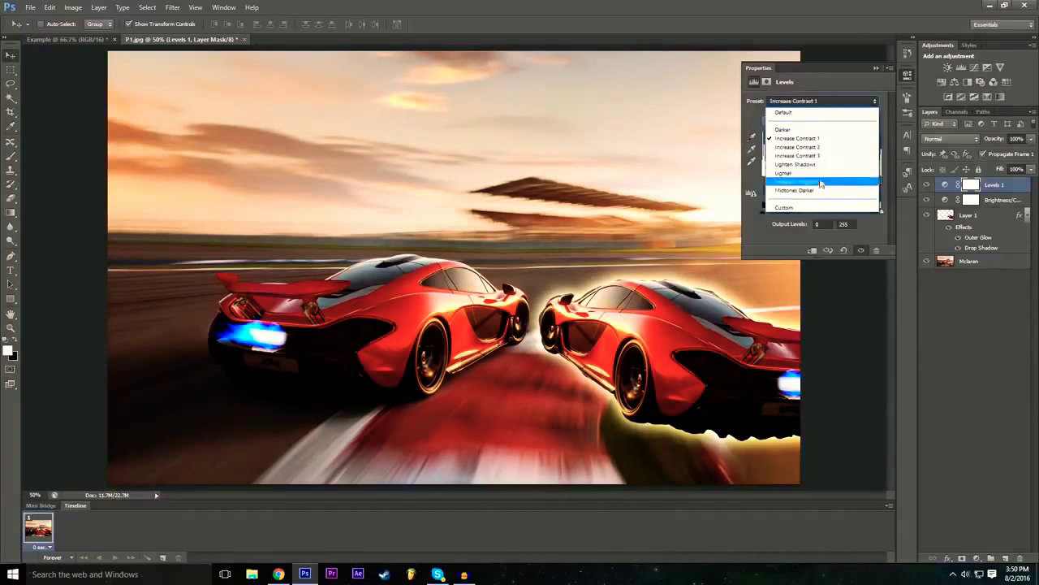
pyautogui.click(820, 182)
pyautogui.click(795, 101)
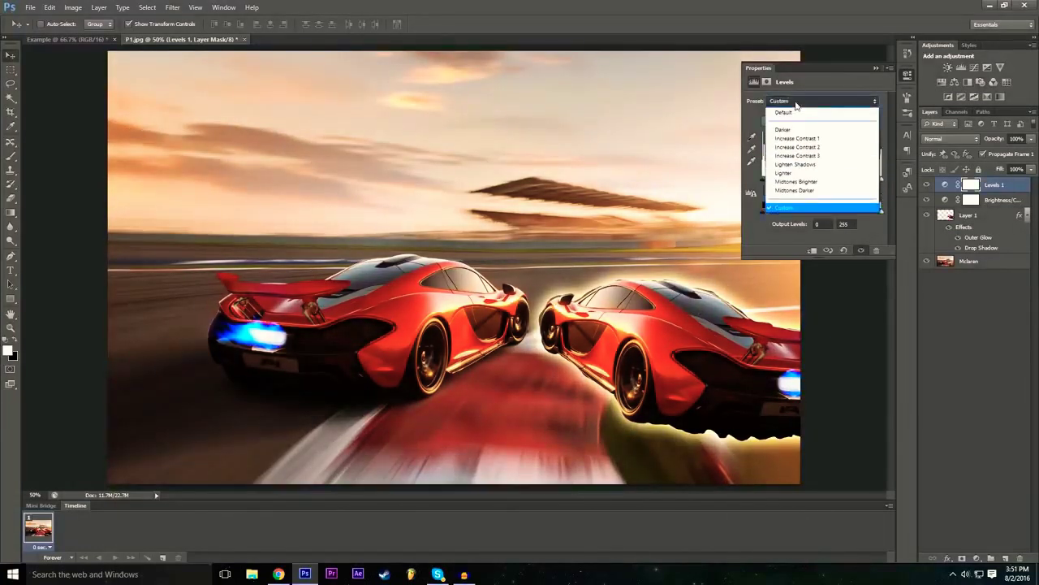
pyautogui.click(810, 190)
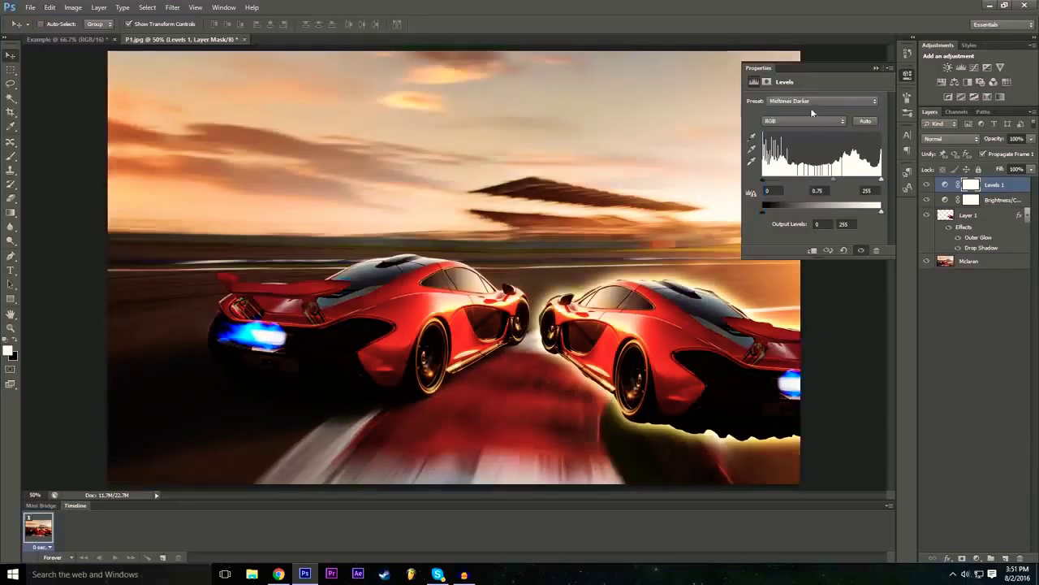
pyautogui.click(812, 102)
pyautogui.click(814, 182)
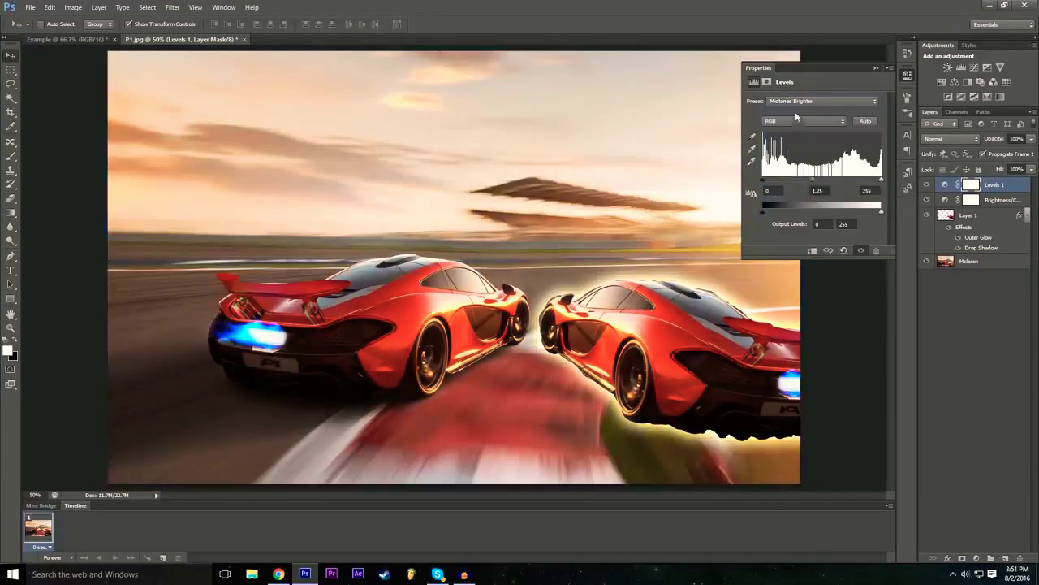
pyautogui.click(800, 102)
pyautogui.click(817, 170)
pyautogui.click(810, 102)
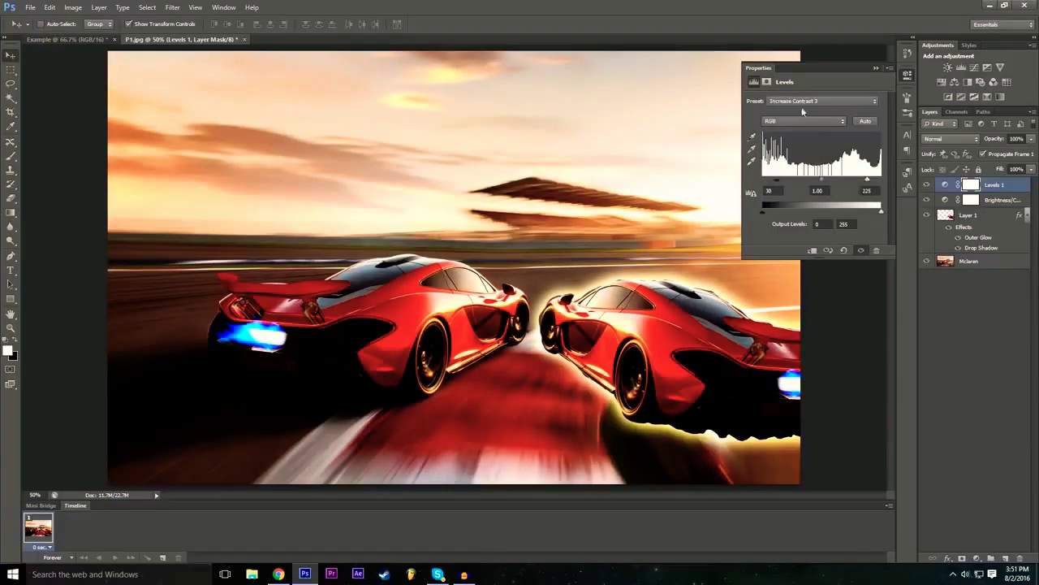
pyautogui.click(808, 101)
pyautogui.click(811, 151)
pyautogui.click(808, 101)
pyautogui.click(810, 124)
pyautogui.click(800, 100)
pyautogui.click(800, 131)
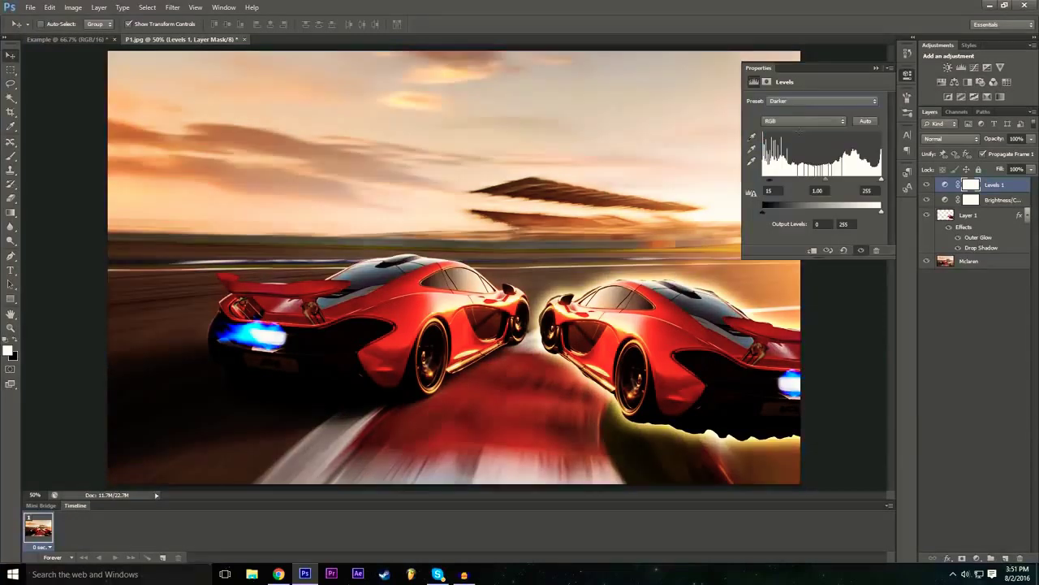
pyautogui.click(804, 101)
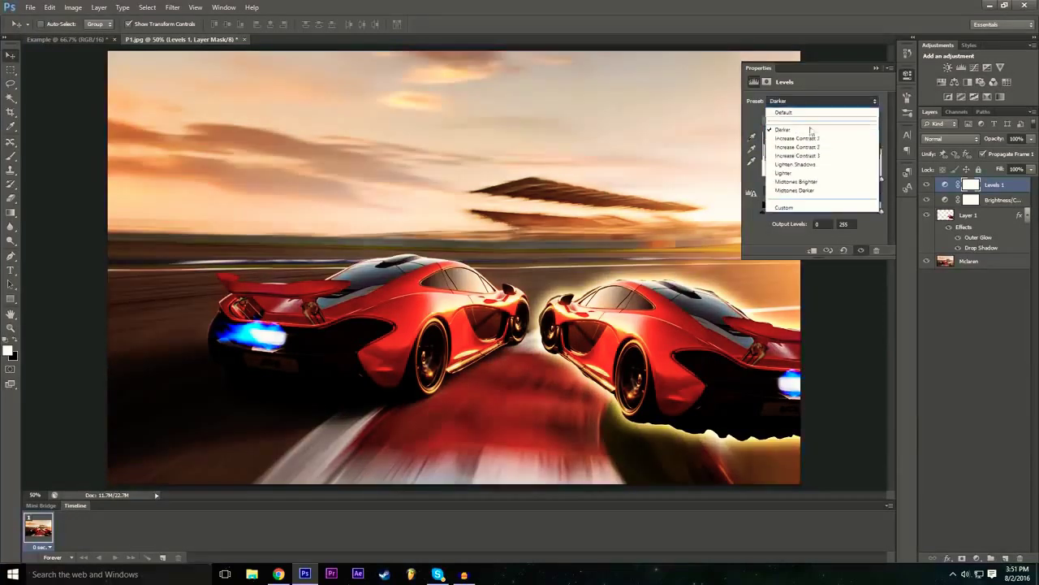
pyautogui.click(816, 179)
# Step: Apply the Midtones Darker preset to the Levels adjustment layer and collapse its properties
pyautogui.click(819, 99)
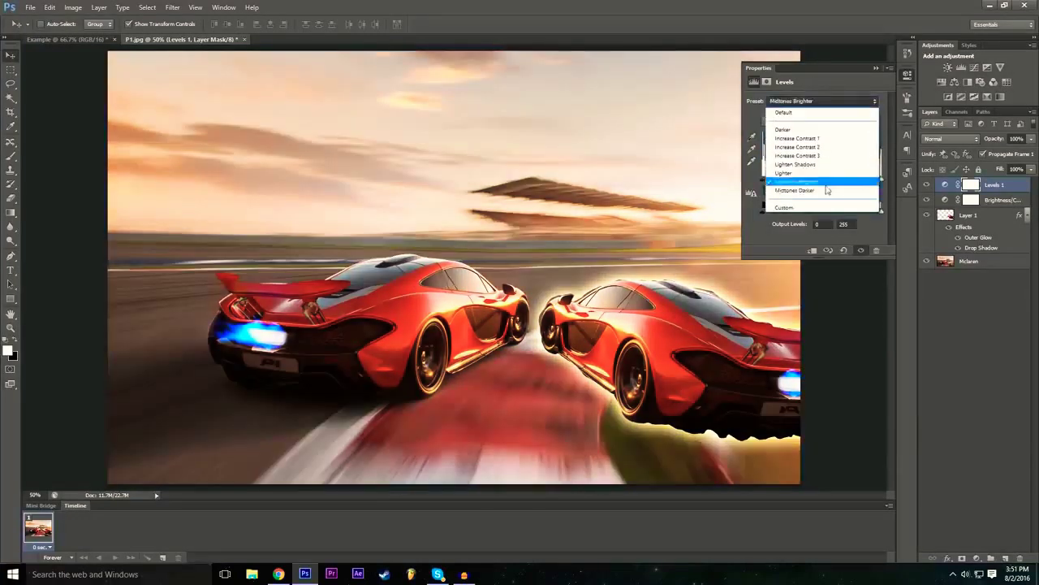
pyautogui.click(812, 189)
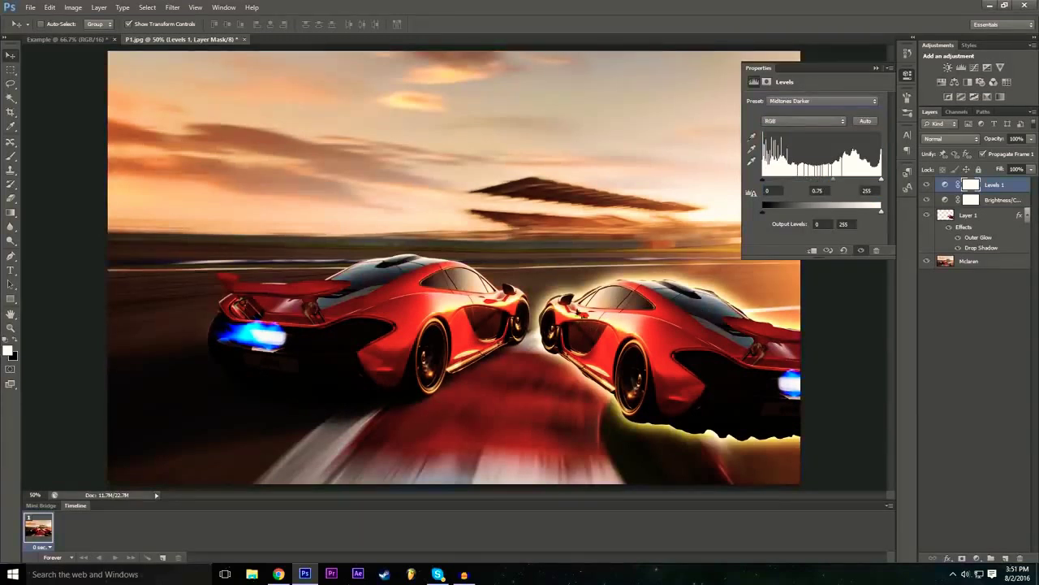
pyautogui.click(876, 68)
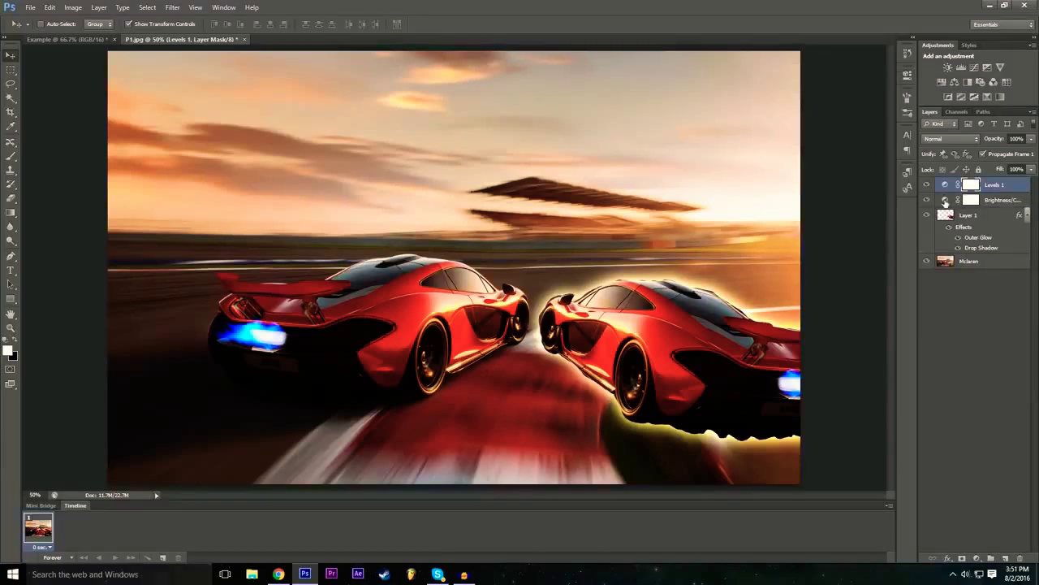
# Step: Reopen the Brightness/Contrast layer's properties, set its brightness to 57, and collapse the properties again
pyautogui.doubleClick(946, 201)
pyautogui.moveTo(813, 127); pyautogui.dragTo(839, 130)
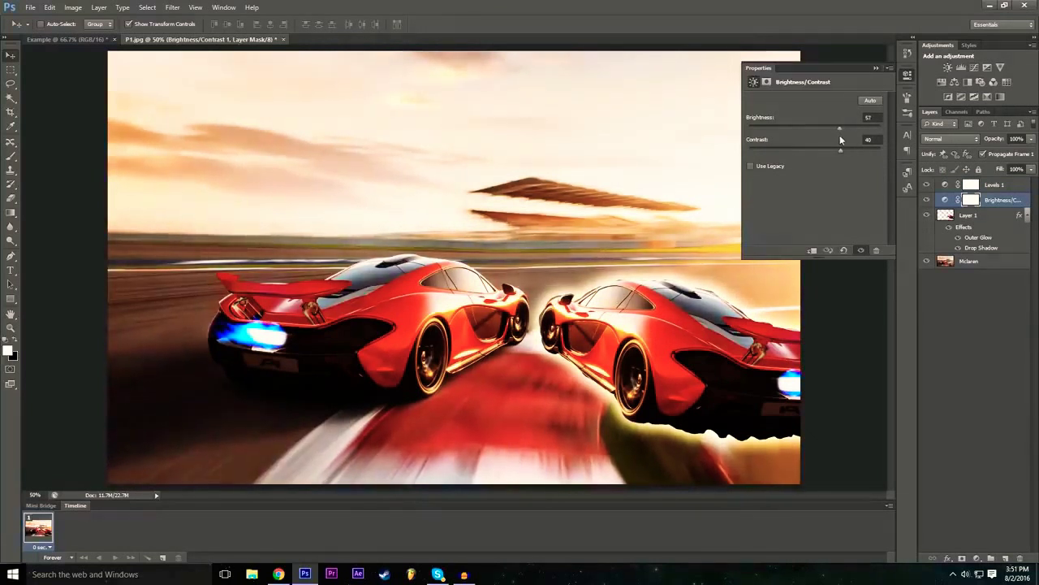
pyautogui.click(876, 69)
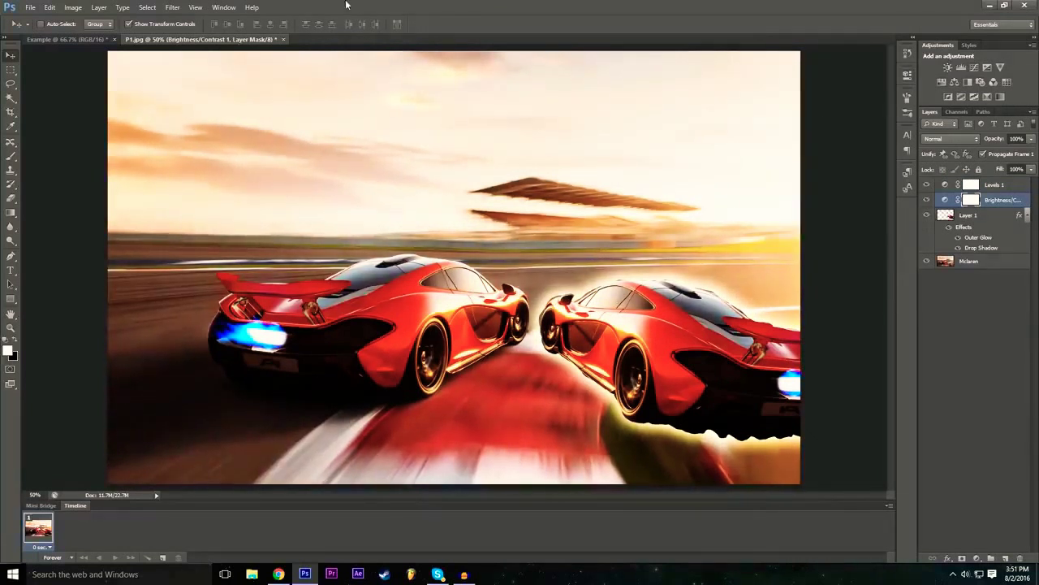
pyautogui.click(172, 6)
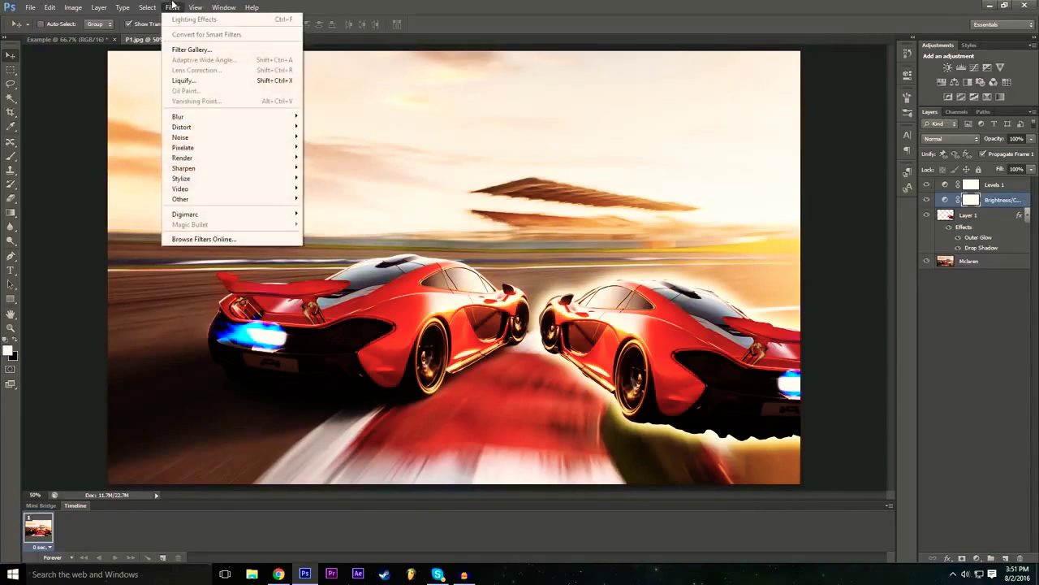
pyautogui.moveTo(99, 7)
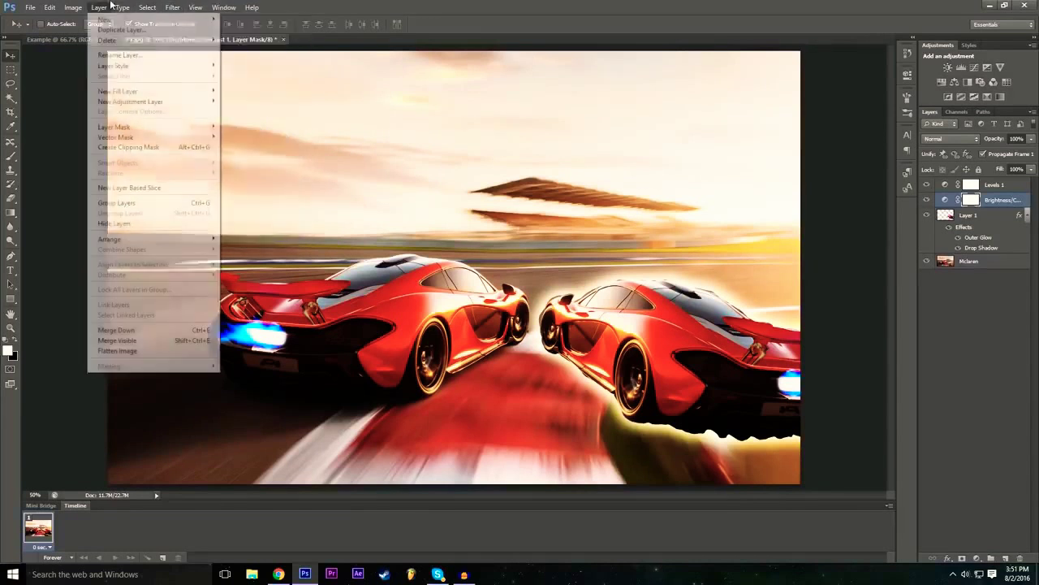
# Step: Add an Exposure adjustment layer above Brightness/Contrast, setting exposure to -0.22, offset to +0.0207 and gamma correction to 0.78
pyautogui.moveTo(186, 113)
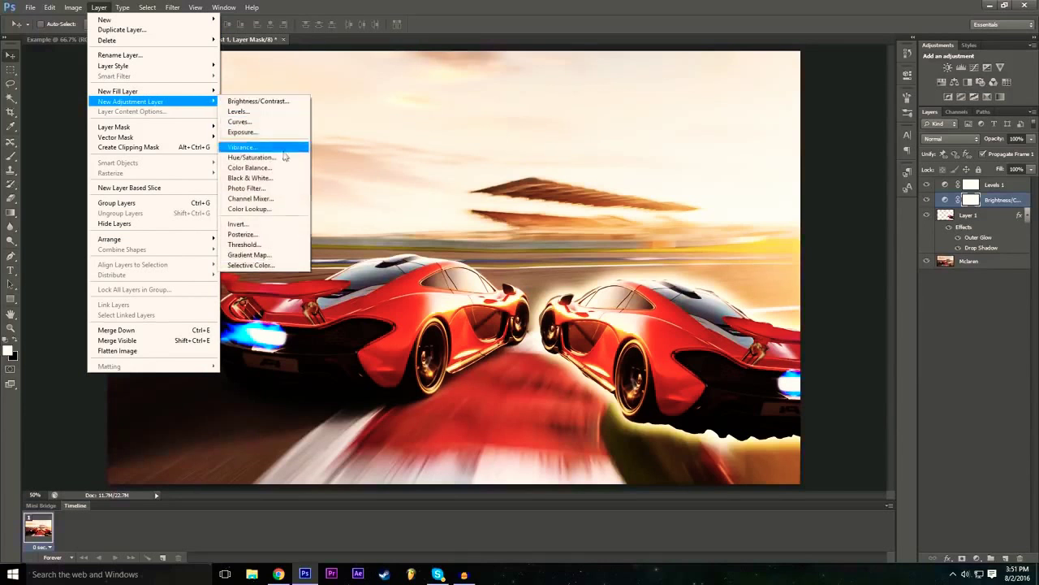
pyautogui.click(263, 139)
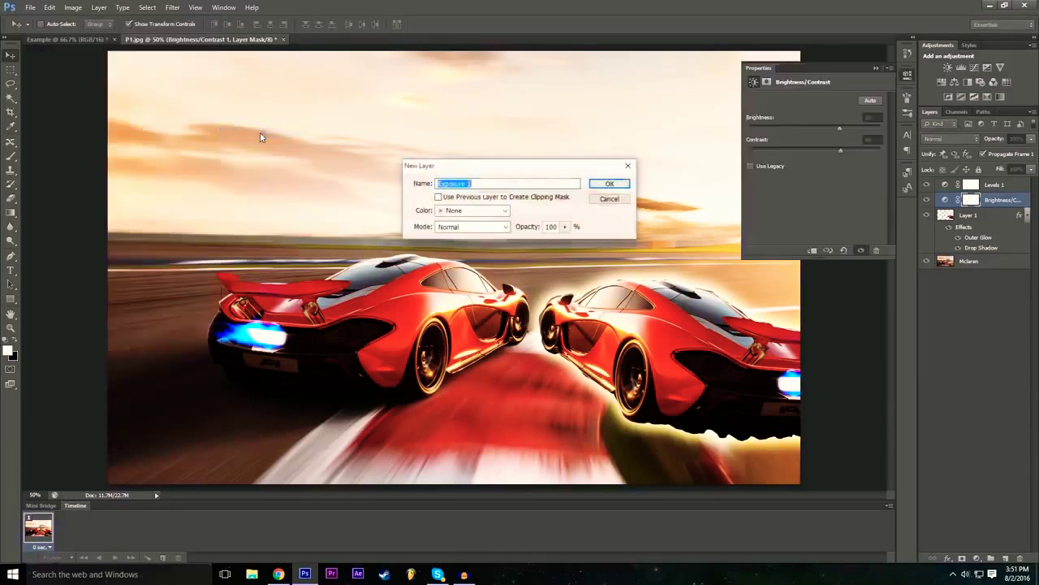
pyautogui.click(613, 183)
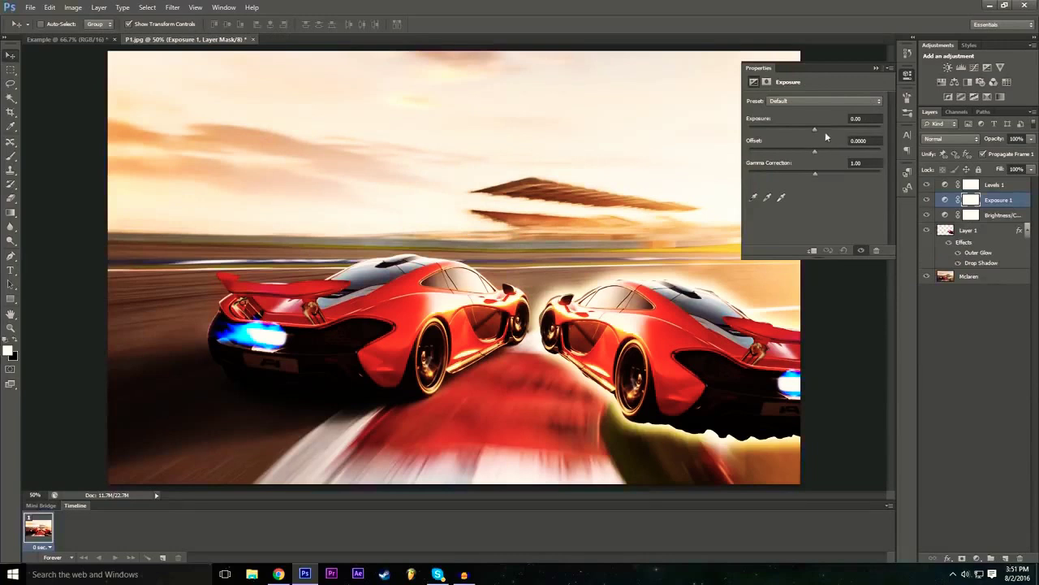
pyautogui.moveTo(816, 128); pyautogui.dragTo(817, 154)
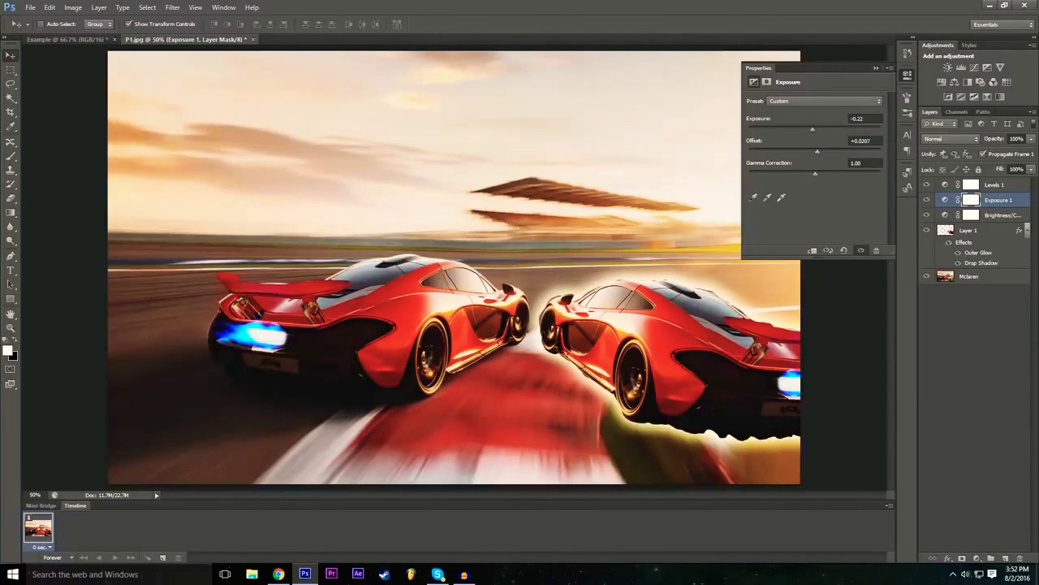
pyautogui.moveTo(810, 178)
pyautogui.mouseDown()
pyautogui.moveTo(833, 172)
pyautogui.moveTo(825, 176)
pyautogui.mouseUp()
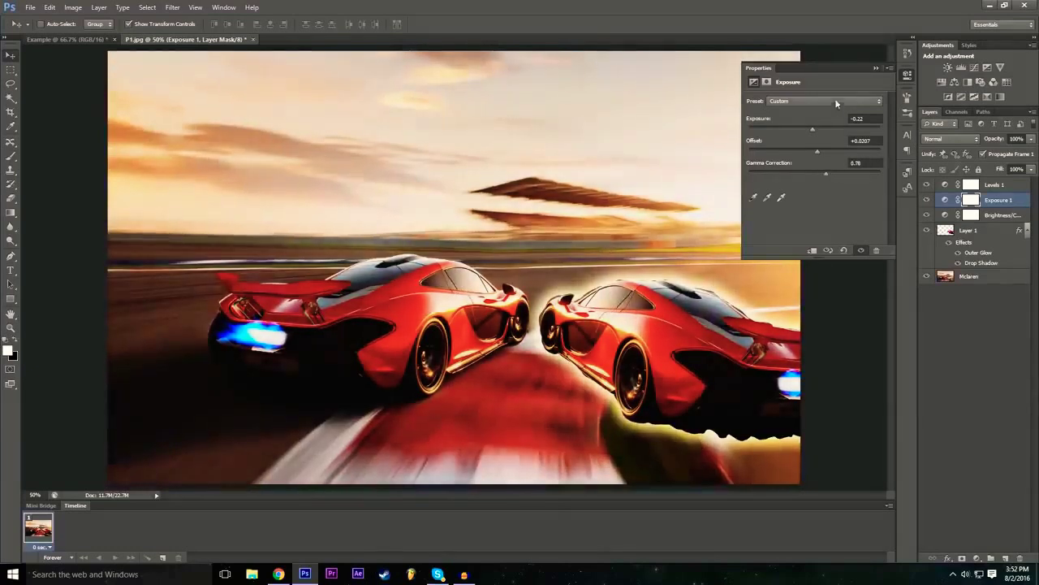
pyautogui.click(876, 67)
# Step: Hide and show the Levels, Exposure and Brightness/Contrast layers together to compare the image without and with the grading
pyautogui.moveTo(926, 184); pyautogui.dragTo(930, 225)
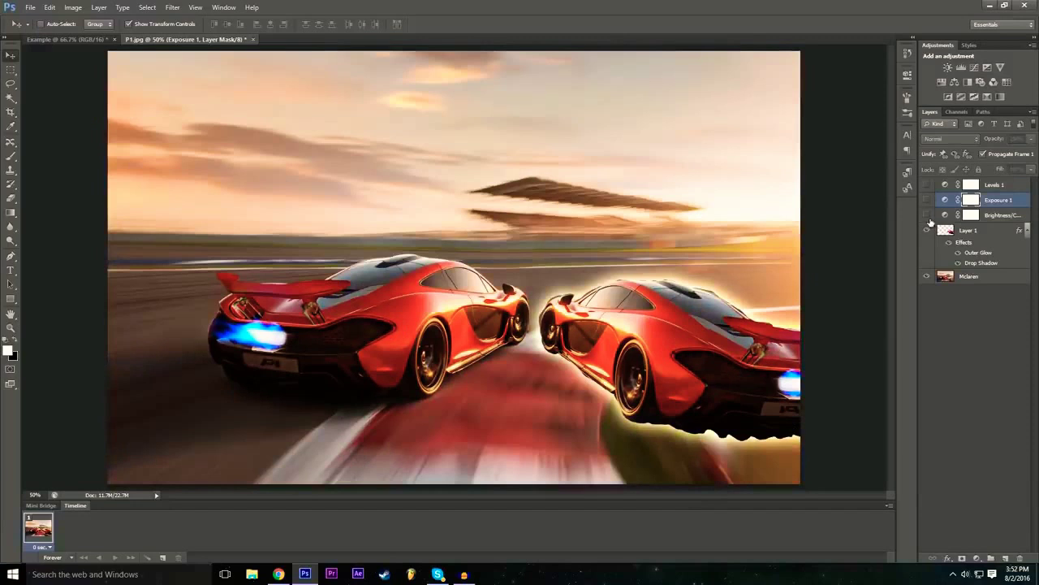
pyautogui.moveTo(929, 221); pyautogui.dragTo(927, 187)
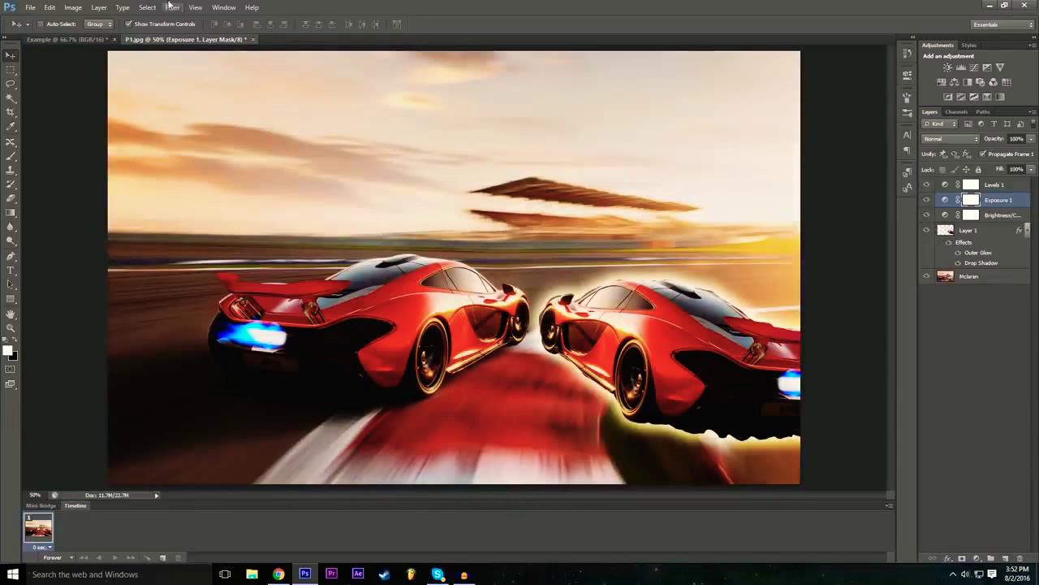
# Step: Add a Color Lookup adjustment layer above the Exposure layer with the default layer options
pyautogui.click(95, 6)
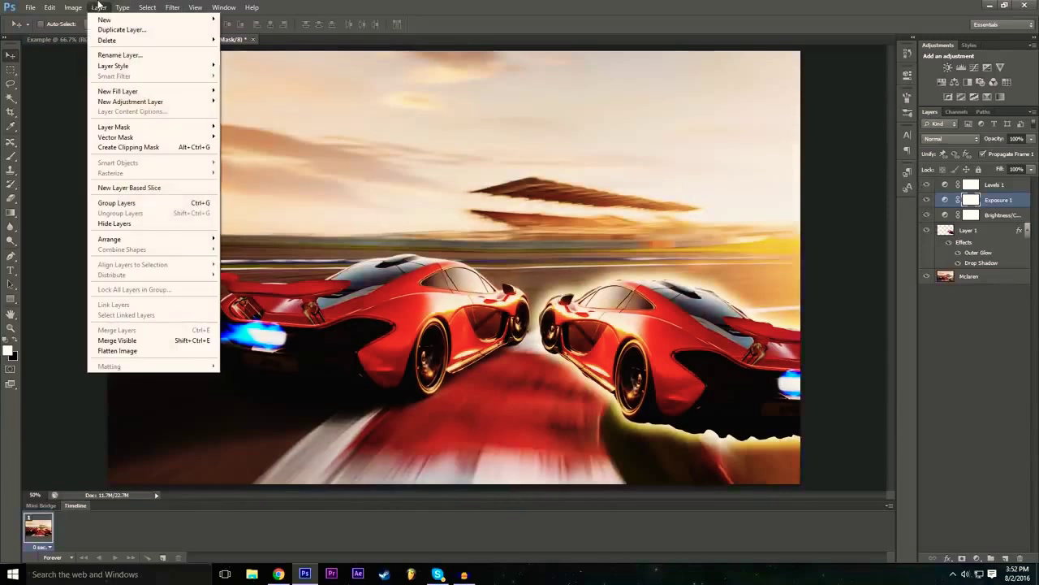
pyautogui.moveTo(87, 5)
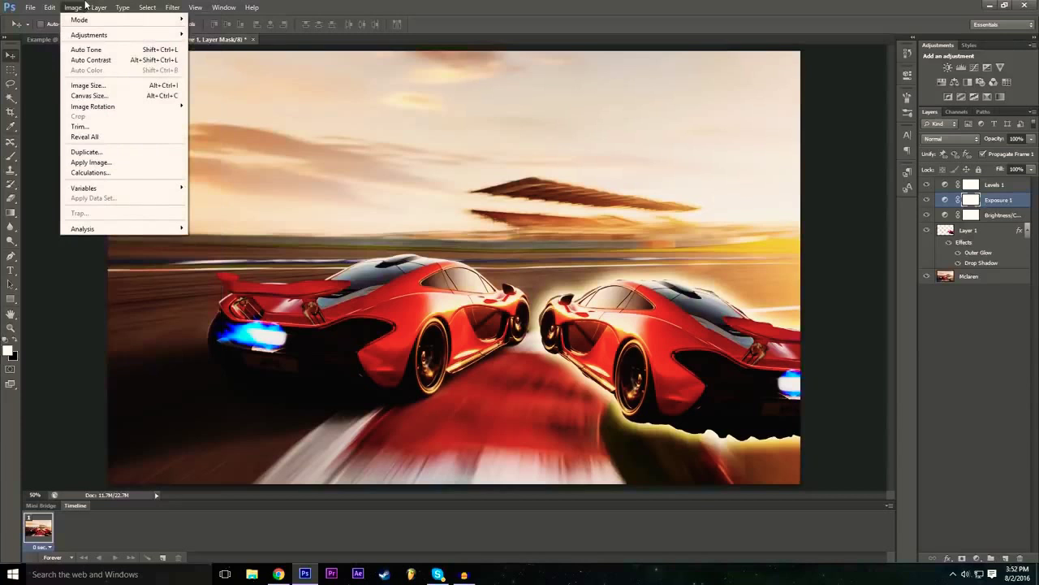
pyautogui.moveTo(129, 5)
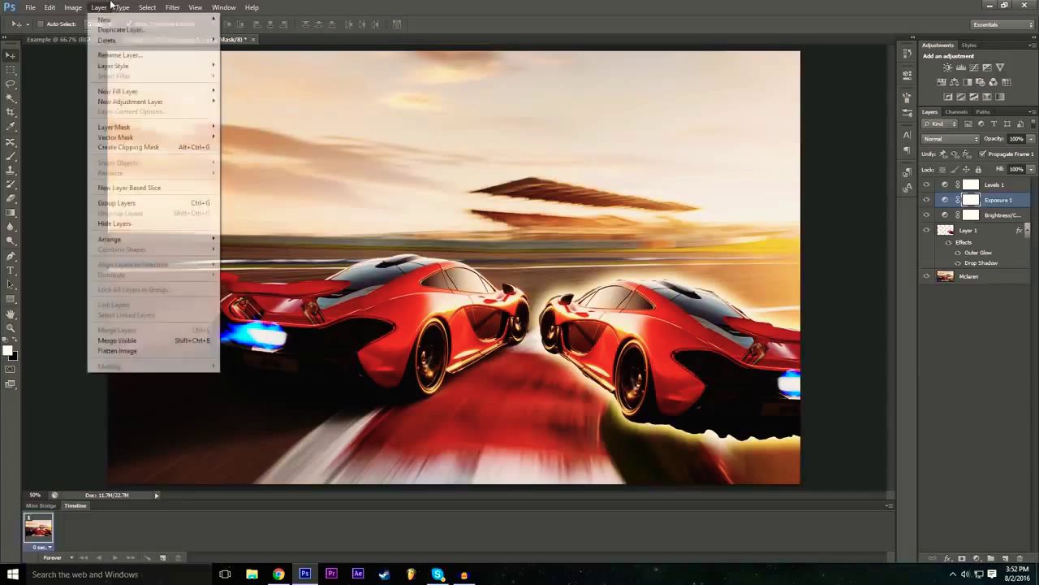
pyautogui.moveTo(142, 102)
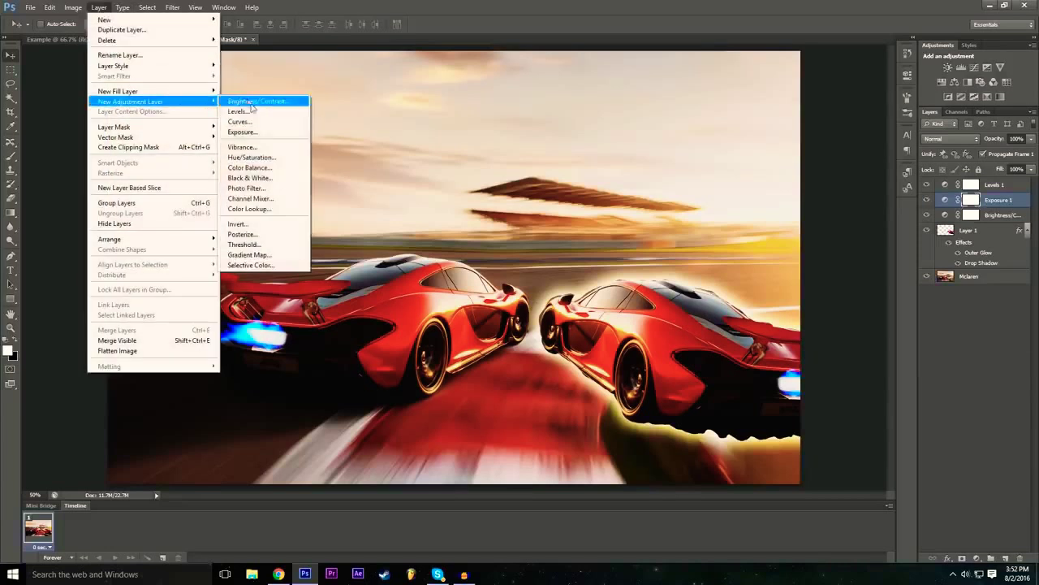
pyautogui.click(277, 209)
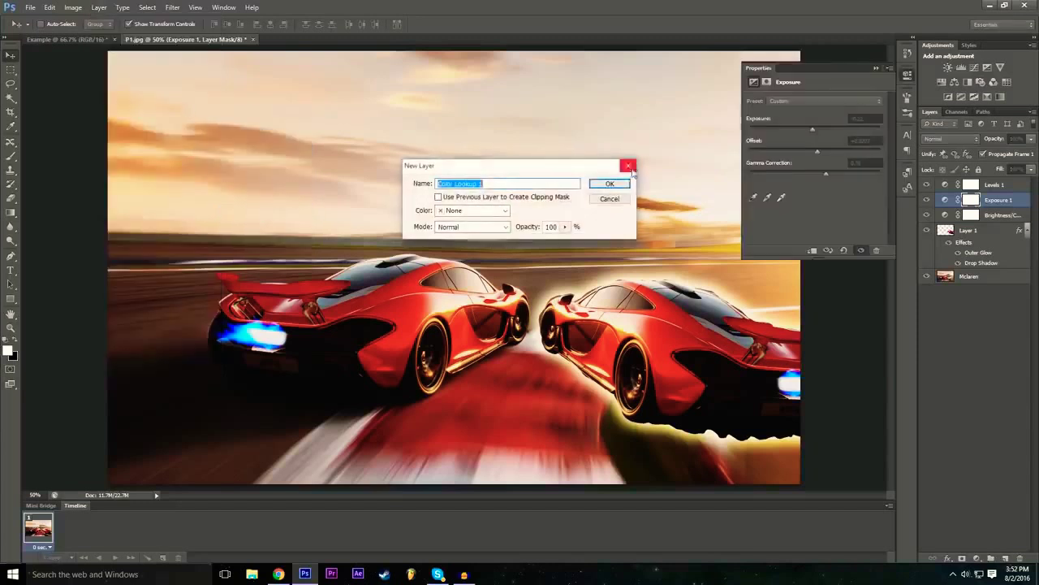
pyautogui.click(621, 184)
# Step: Try the Turquoise-Sepia and Gold-Crimson abstract profiles on the Color Lookup layer
pyautogui.click(830, 102)
pyautogui.click(830, 101)
pyautogui.click(837, 114)
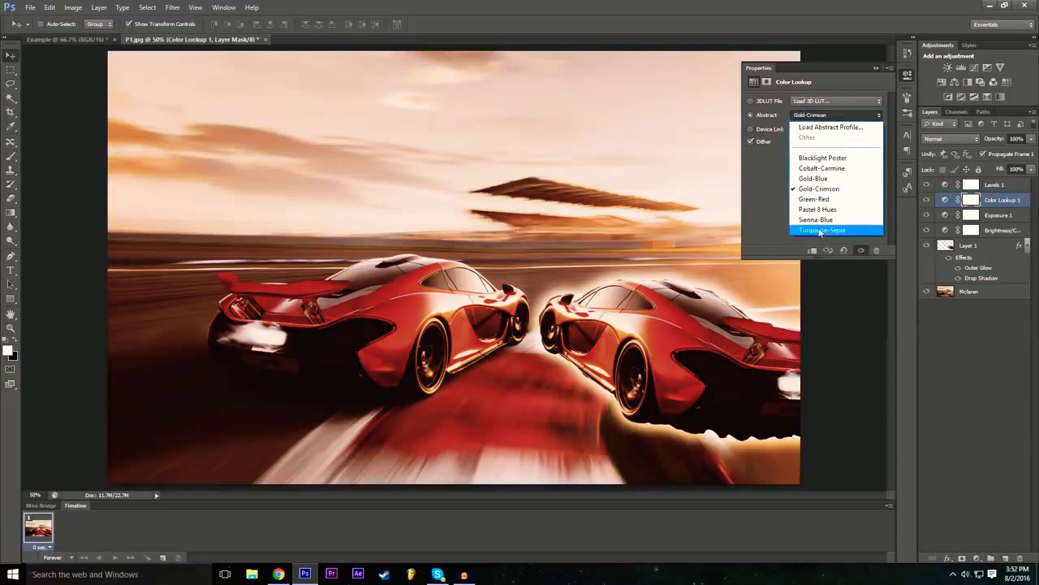
pyautogui.click(821, 230)
pyautogui.click(817, 117)
pyautogui.click(816, 188)
pyautogui.click(825, 115)
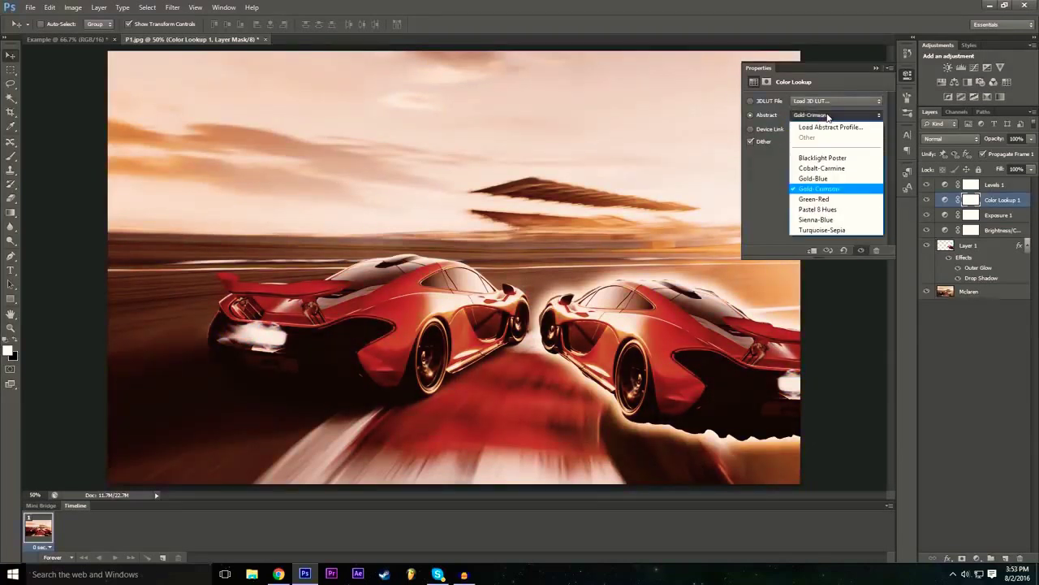
pyautogui.click(827, 115)
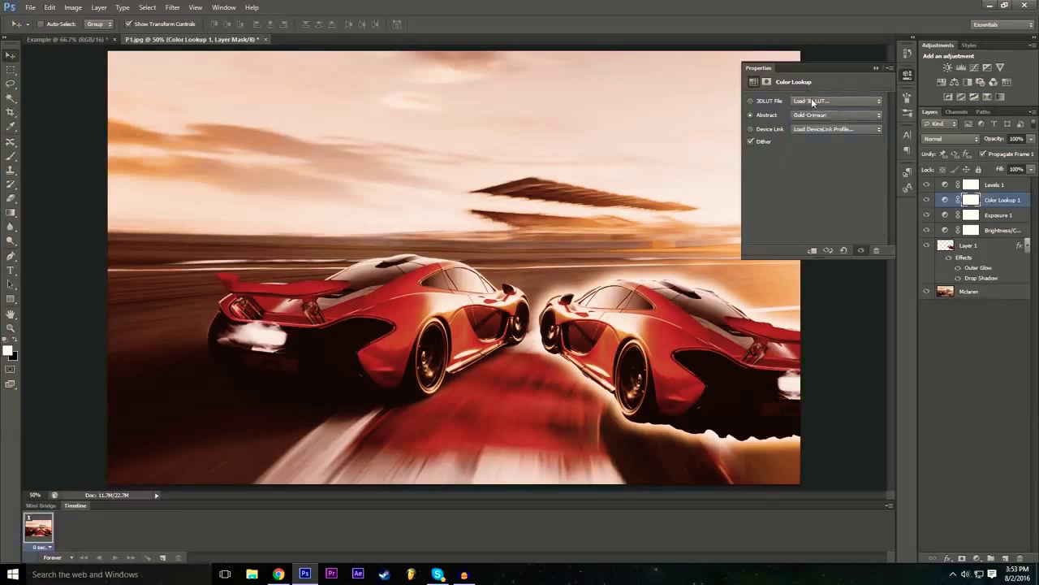
# Step: Try several 3DLUT files on the Color Lookup layer, including filmstock_50.3dl, Moonlight.3DL and Candlelight.CUBE
pyautogui.click(812, 100)
pyautogui.click(826, 153)
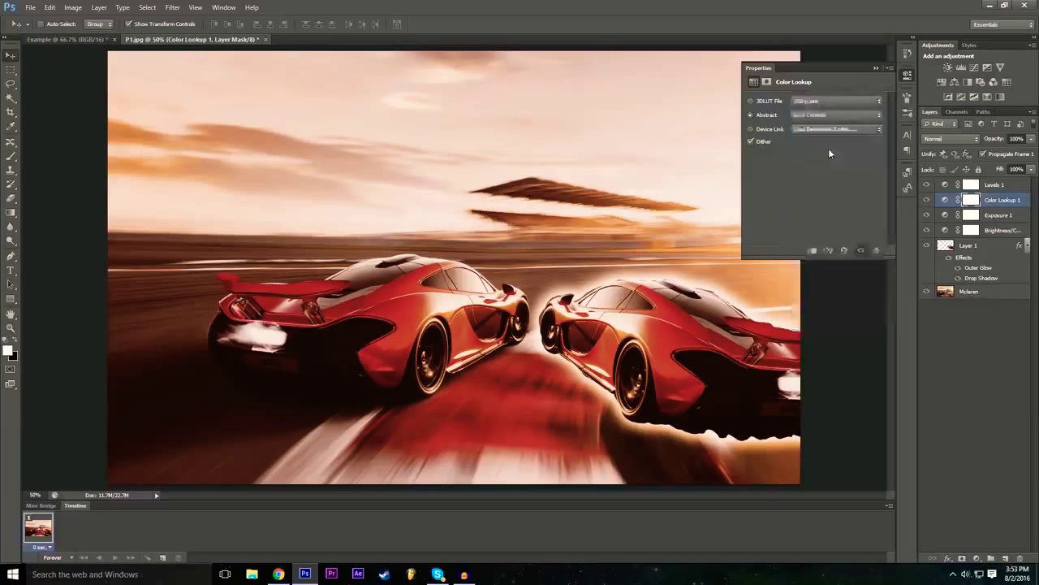
pyautogui.click(831, 100)
pyautogui.click(822, 236)
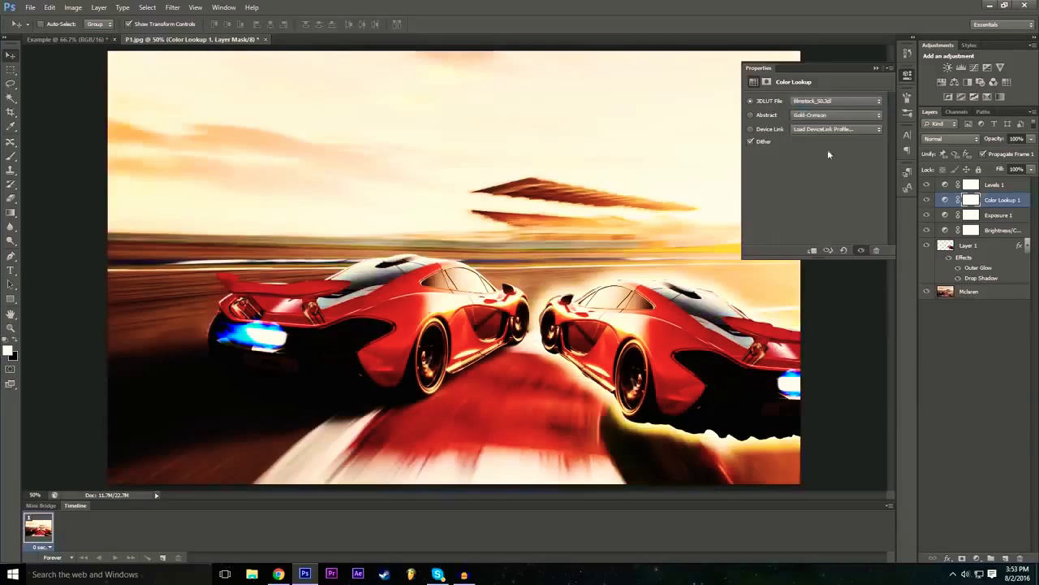
pyautogui.click(824, 102)
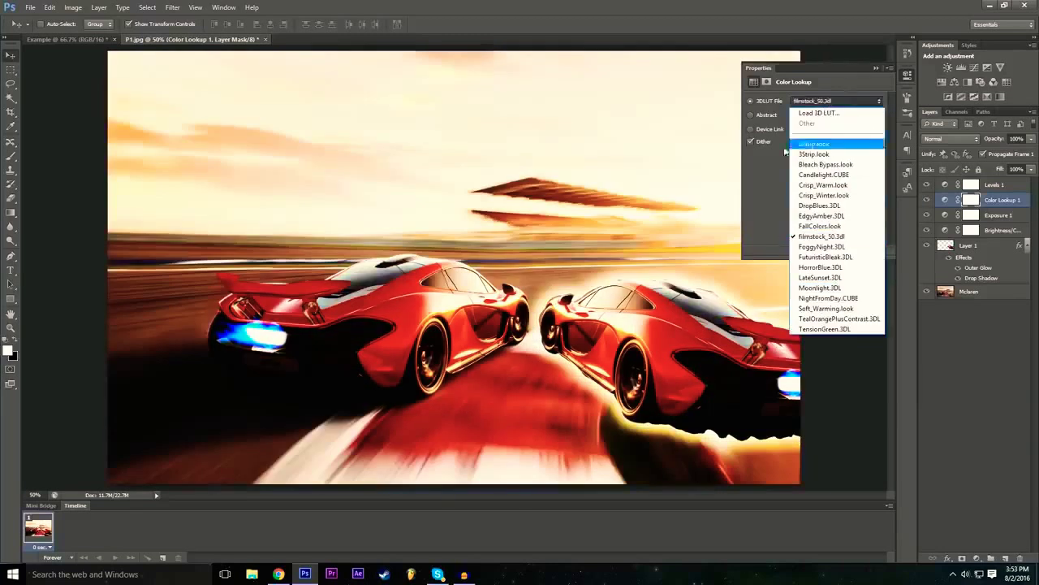
pyautogui.click(820, 287)
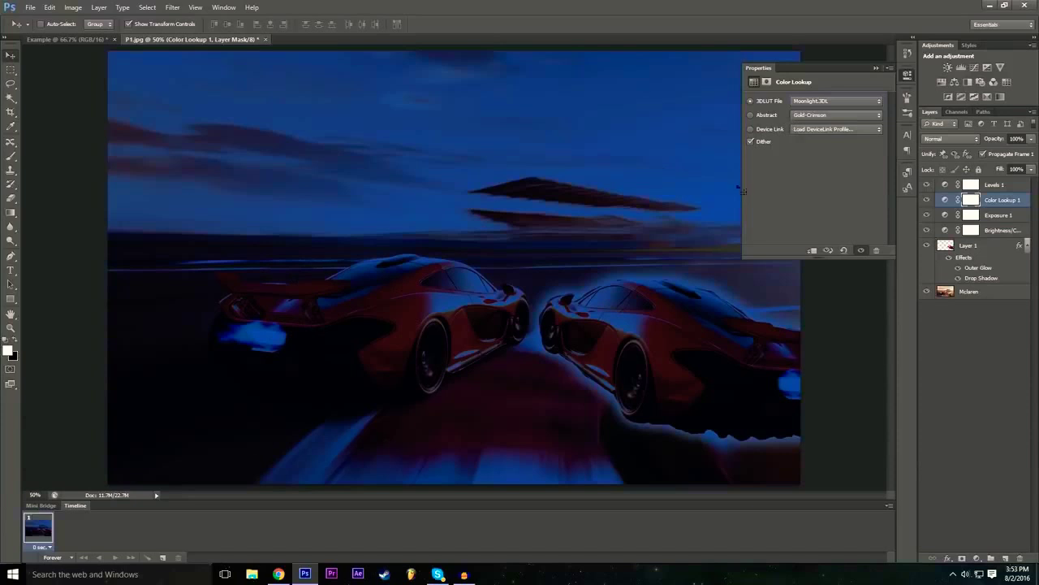
pyautogui.click(808, 101)
pyautogui.click(804, 171)
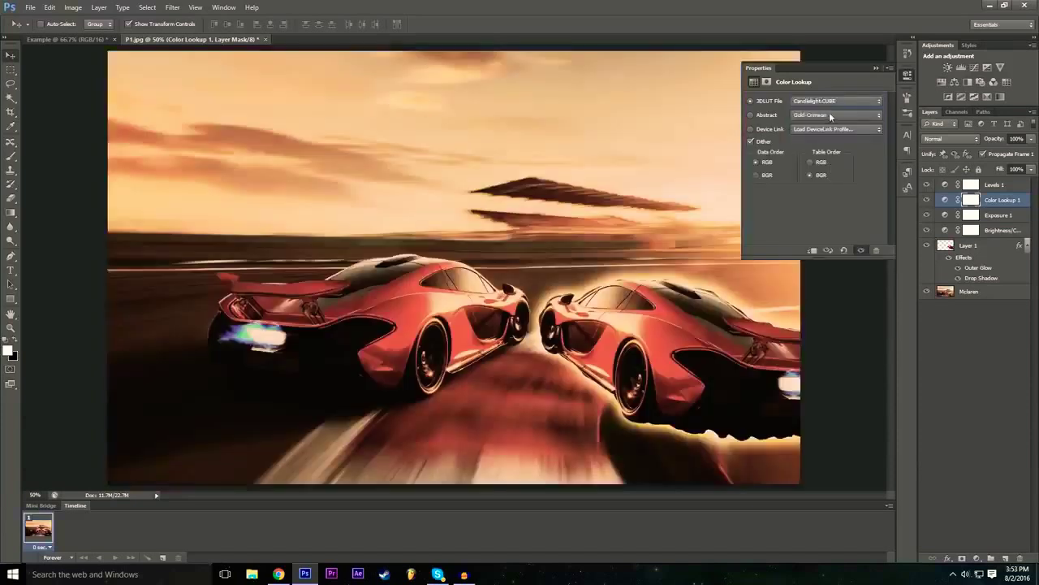
pyautogui.click(827, 104)
pyautogui.click(827, 104)
pyautogui.click(827, 105)
pyautogui.click(826, 112)
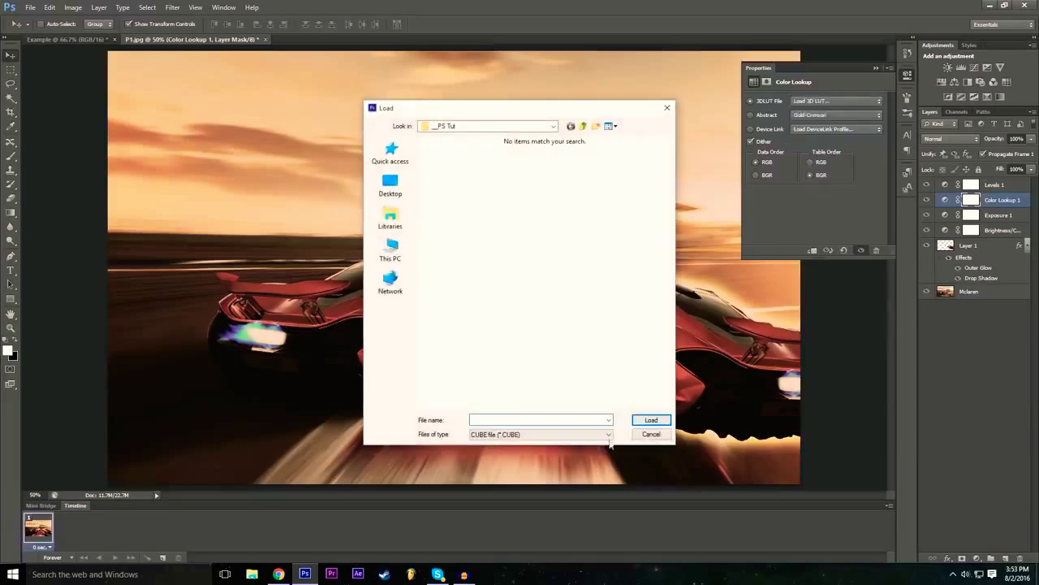
pyautogui.click(647, 437)
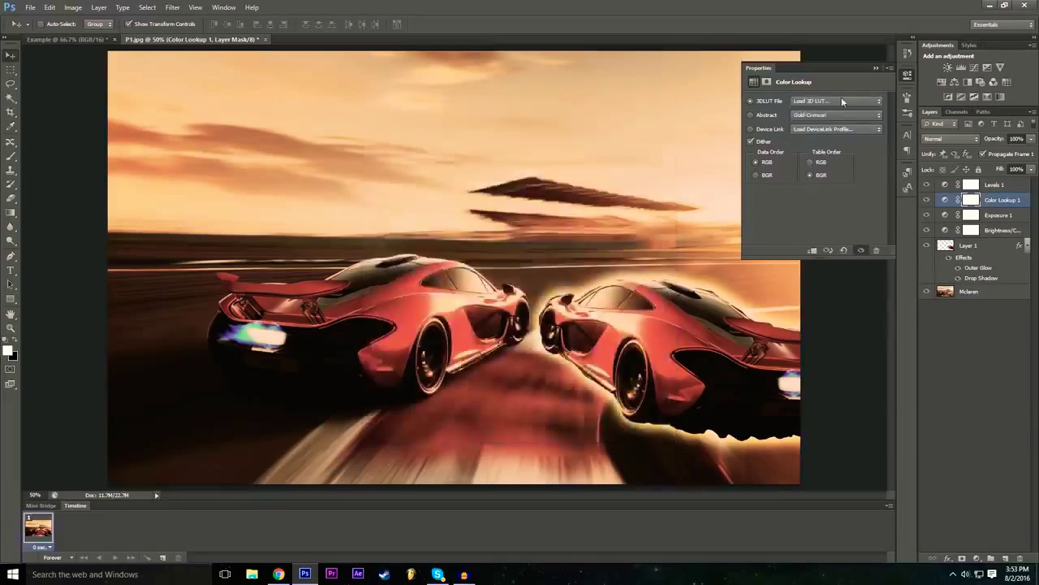
# Step: Try the 2Strip.look 3DLUT file, followed by the Green-Red, Sienna-Blue and Turquoise-Sepia abstract profiles
pyautogui.click(839, 102)
pyautogui.click(829, 142)
pyautogui.click(817, 118)
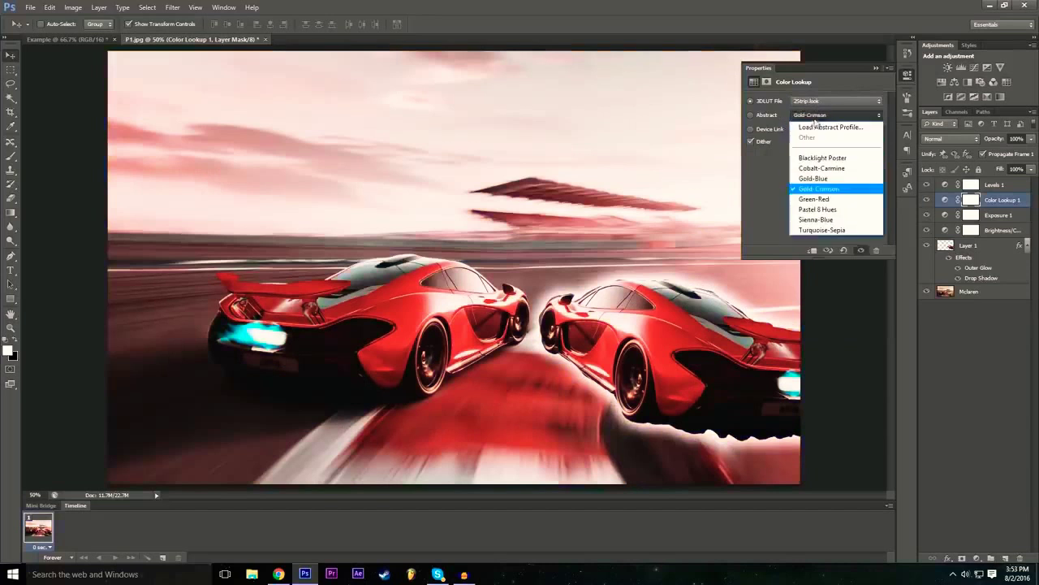
pyautogui.click(814, 199)
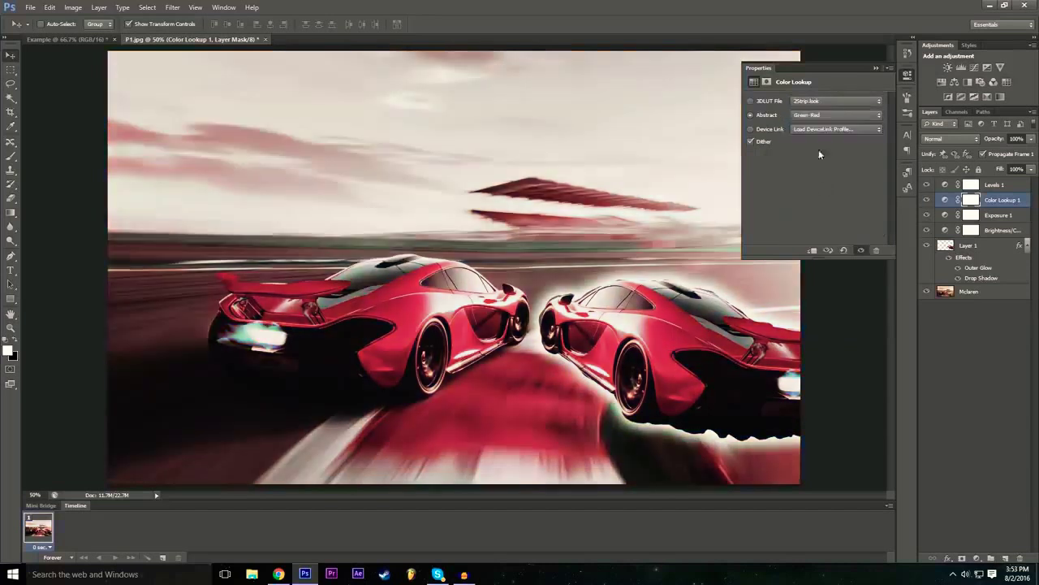
pyautogui.click(821, 120)
pyautogui.click(828, 221)
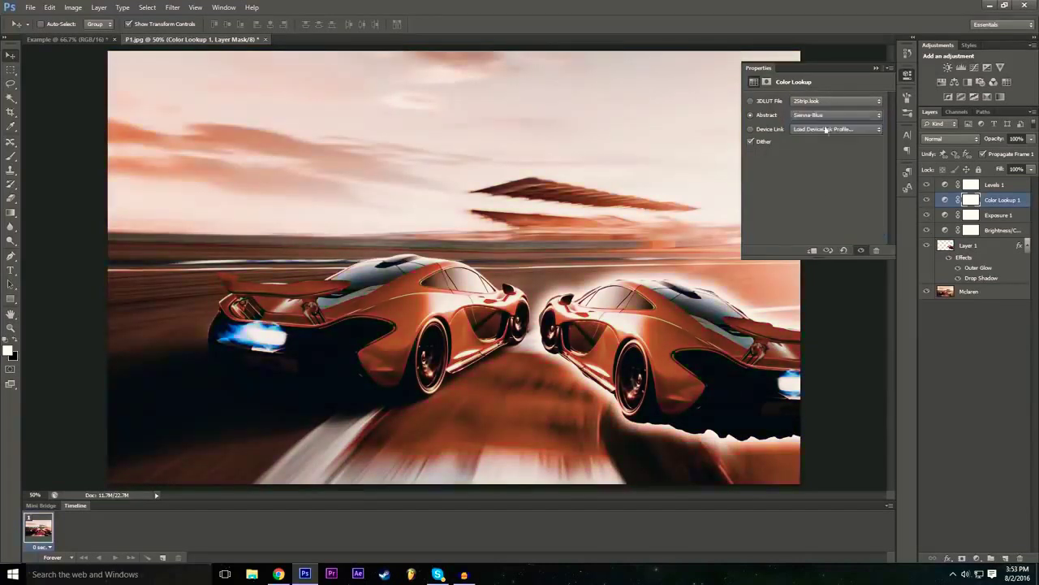
pyautogui.click(828, 116)
pyautogui.click(826, 229)
# Step: Try the Blacklight Poster, Gold-Blue and Cobalt-Carmine abstract profiles on the Color Lookup layer
pyautogui.click(822, 116)
pyautogui.click(815, 135)
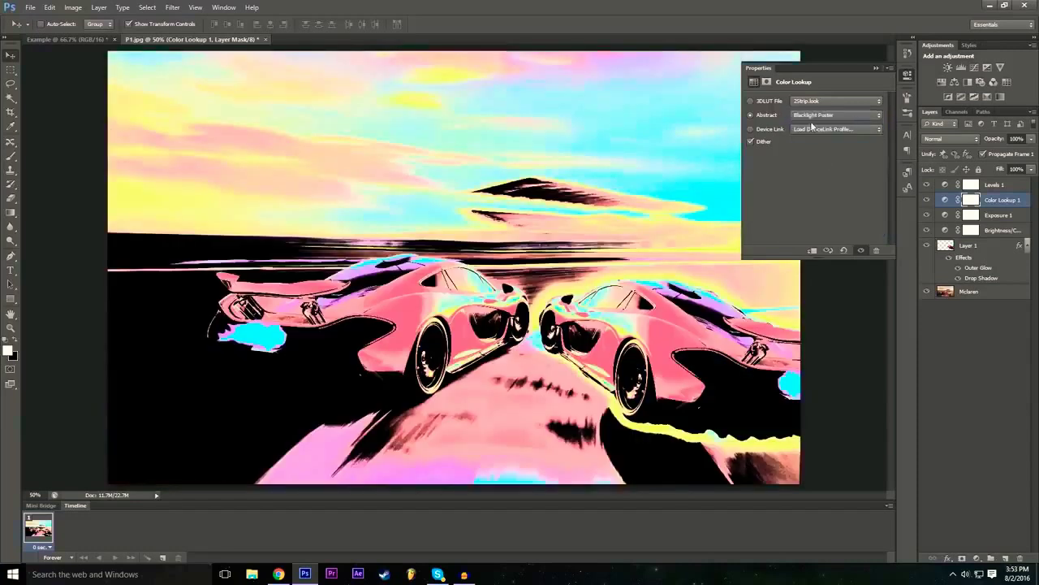
pyautogui.click(814, 116)
pyautogui.click(816, 174)
pyautogui.click(822, 116)
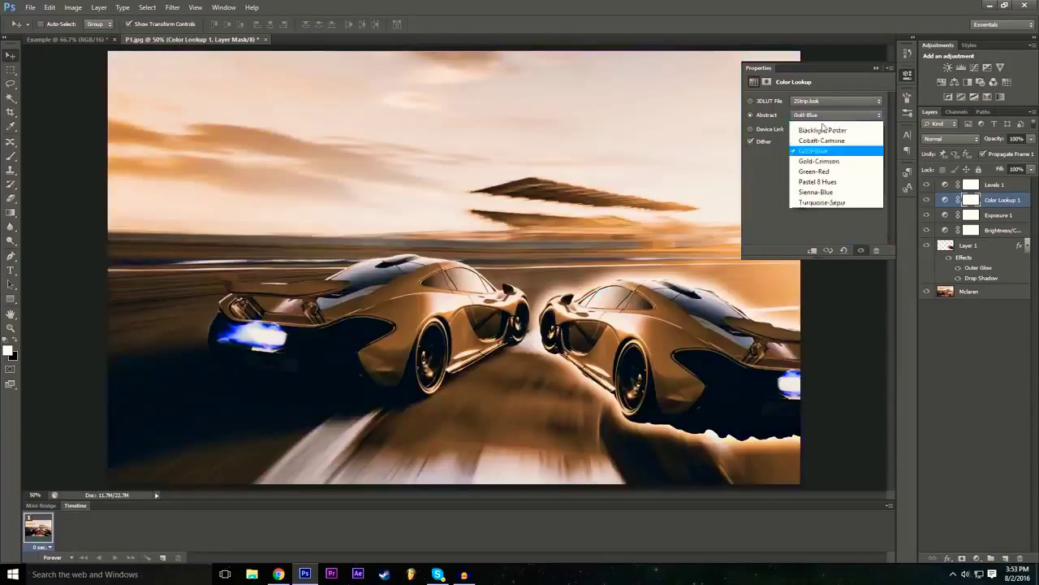
pyautogui.click(823, 158)
pyautogui.click(824, 116)
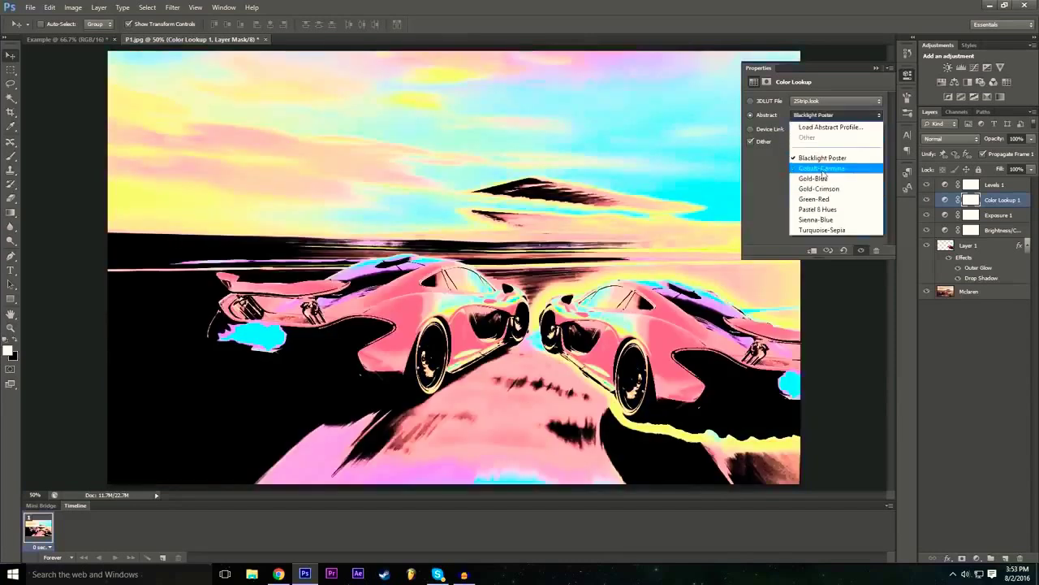
pyautogui.click(822, 168)
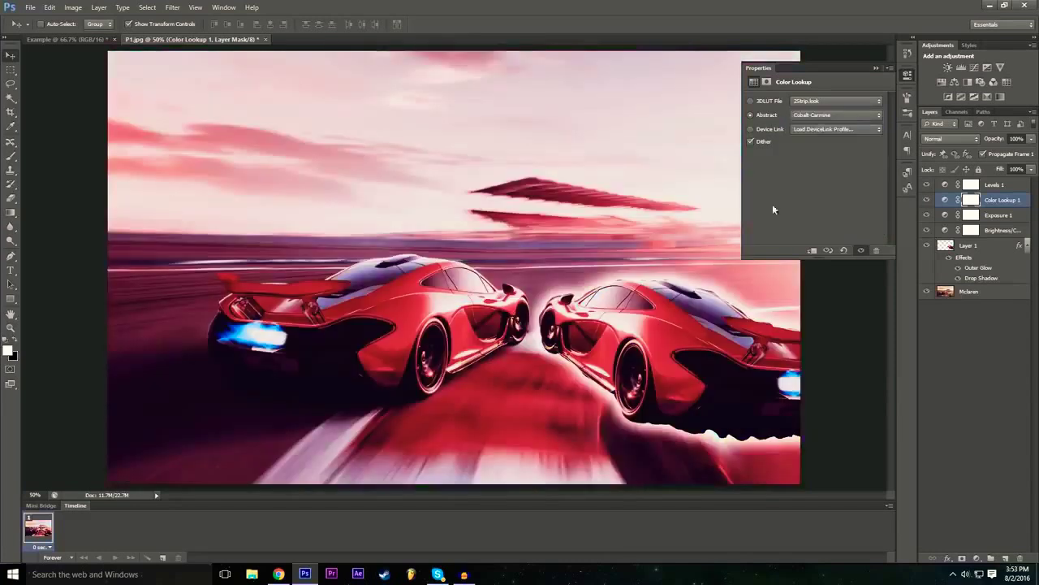
# Step: Apply the DropBlues.3DL 3DLUT file to the Color Lookup layer, collapse its properties, and toggle the layer's visibility to compare
pyautogui.click(837, 101)
pyautogui.click(832, 203)
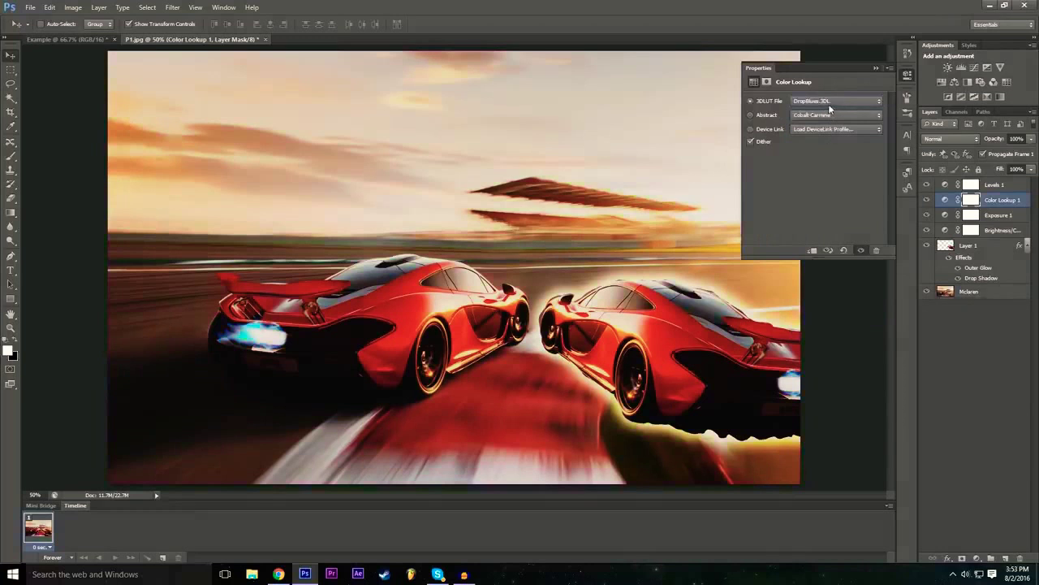
pyautogui.click(877, 69)
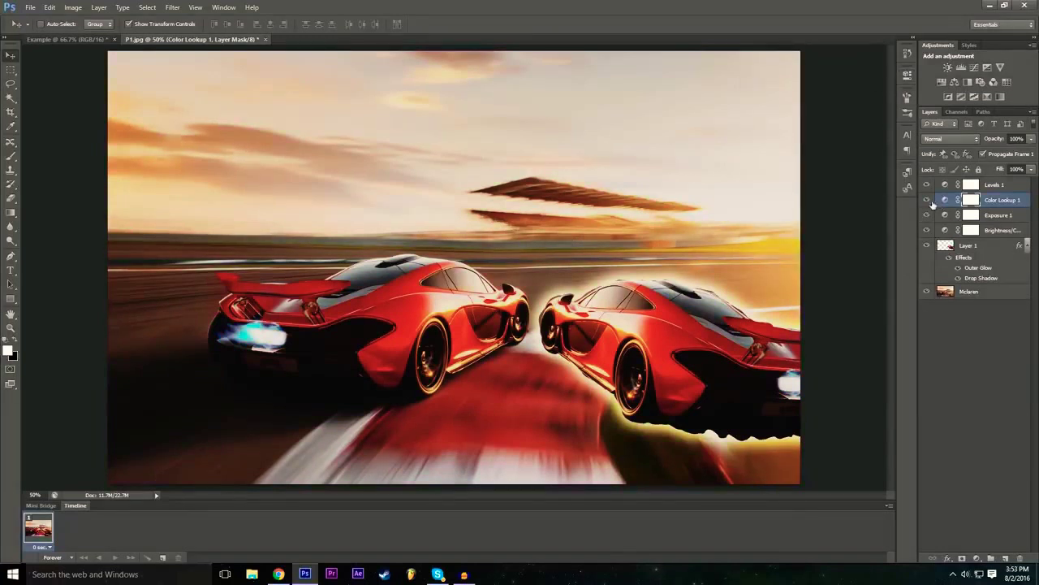
pyautogui.click(931, 202)
pyautogui.click(932, 201)
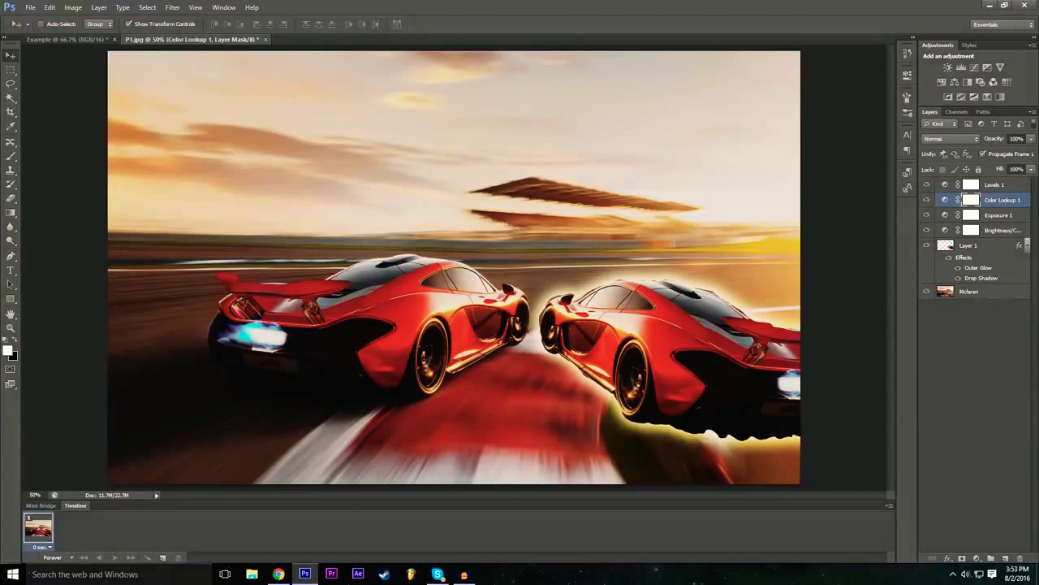
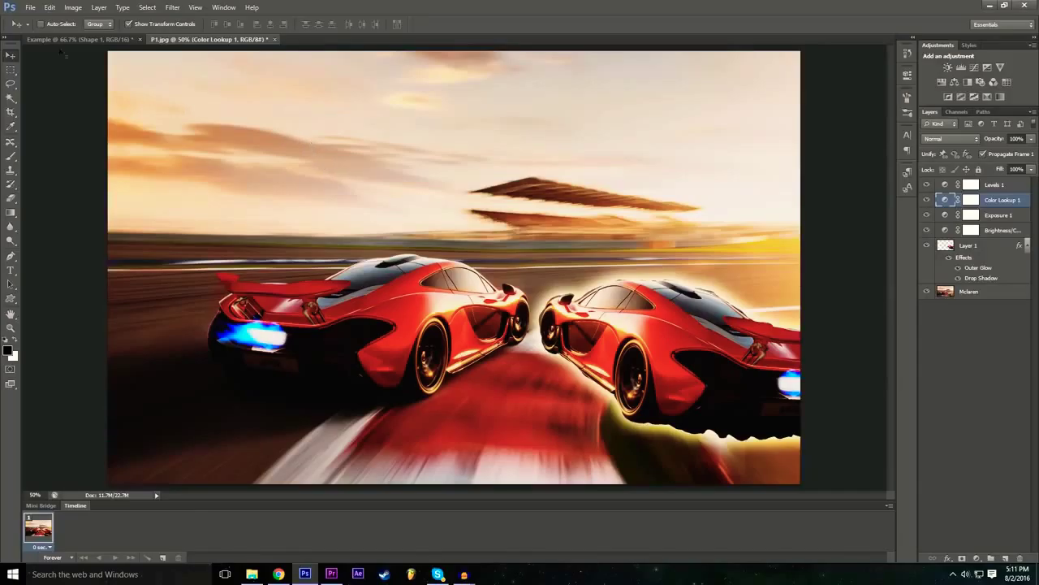
# Step: Add the horizontal text "Example" on a new type layer and position it across the sky above the cars
pyautogui.click(10, 271)
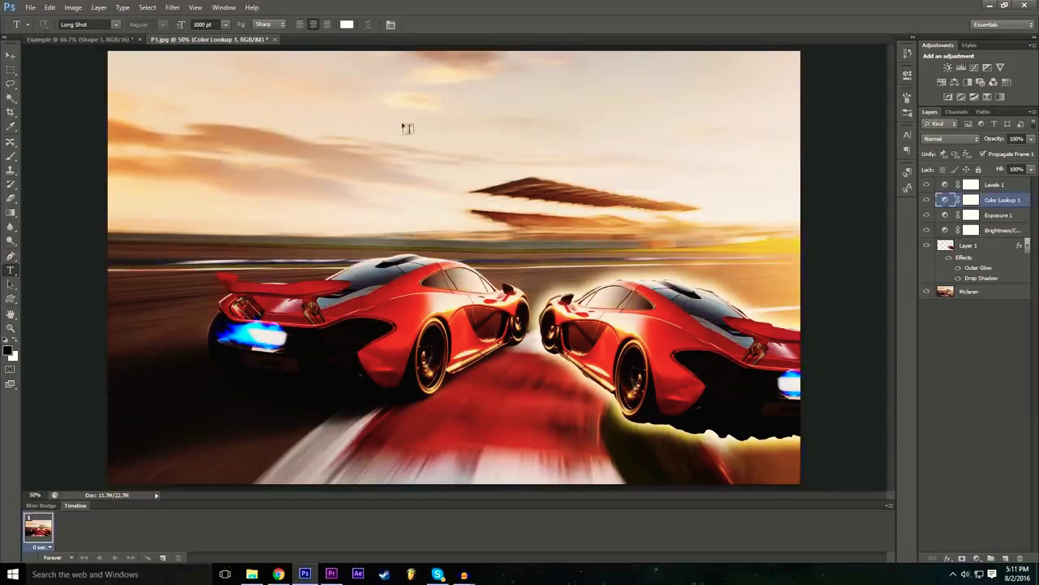
pyautogui.click(167, 109)
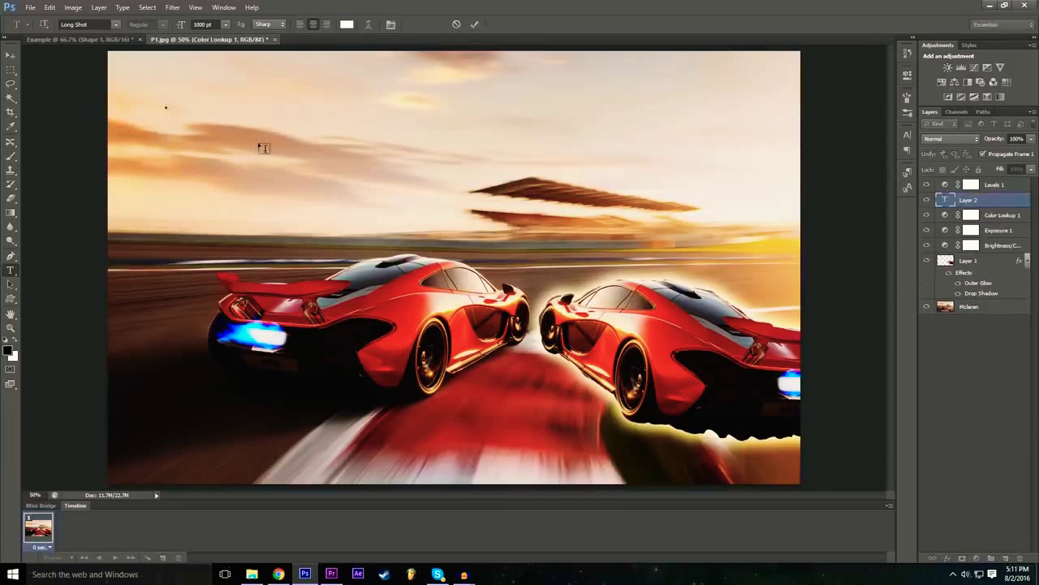
pyautogui.write('Chan')
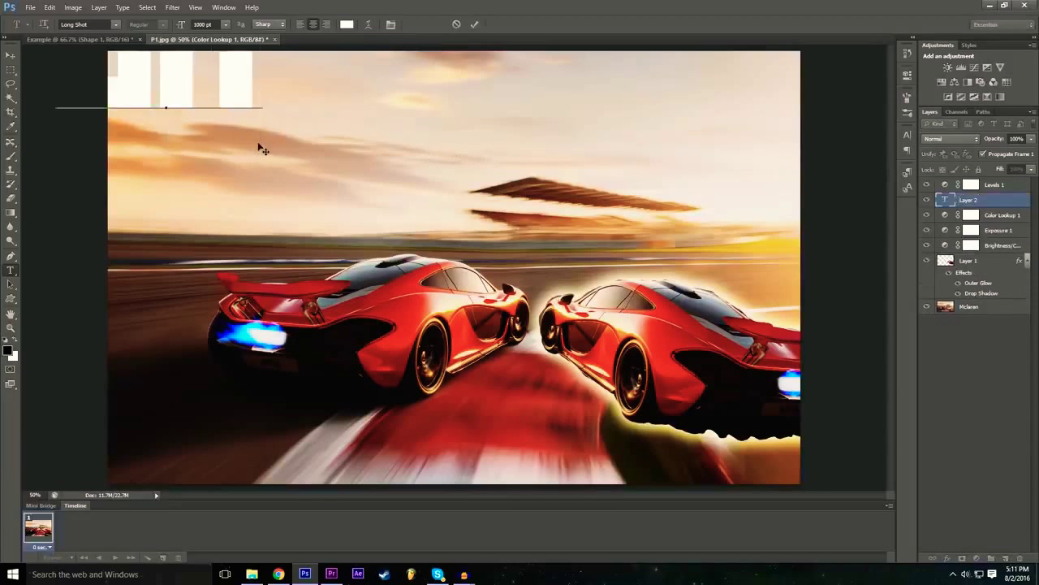
pyautogui.write('ple')
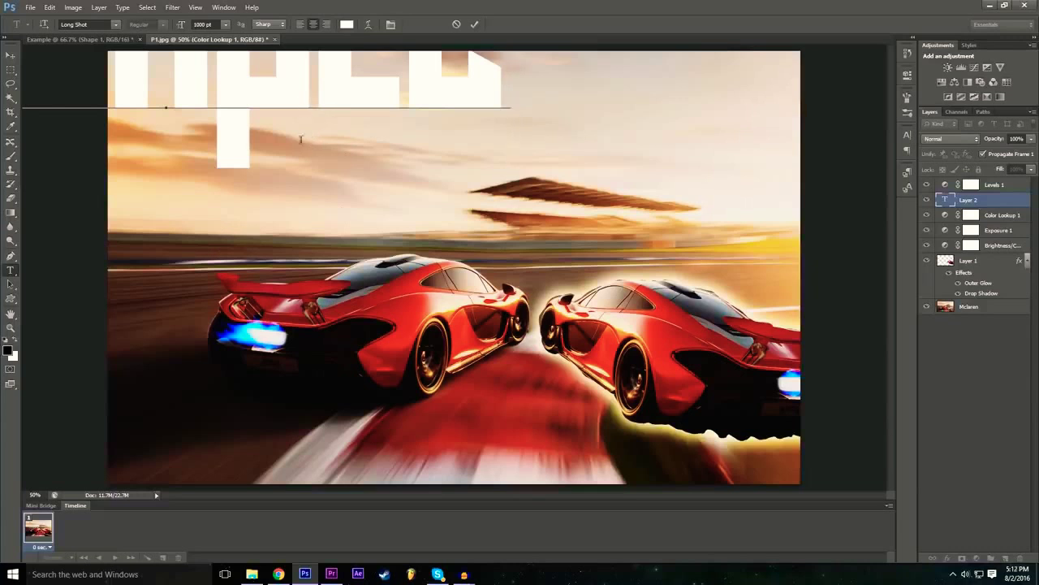
pyautogui.moveTo(268, 217); pyautogui.dragTo(515, 352)
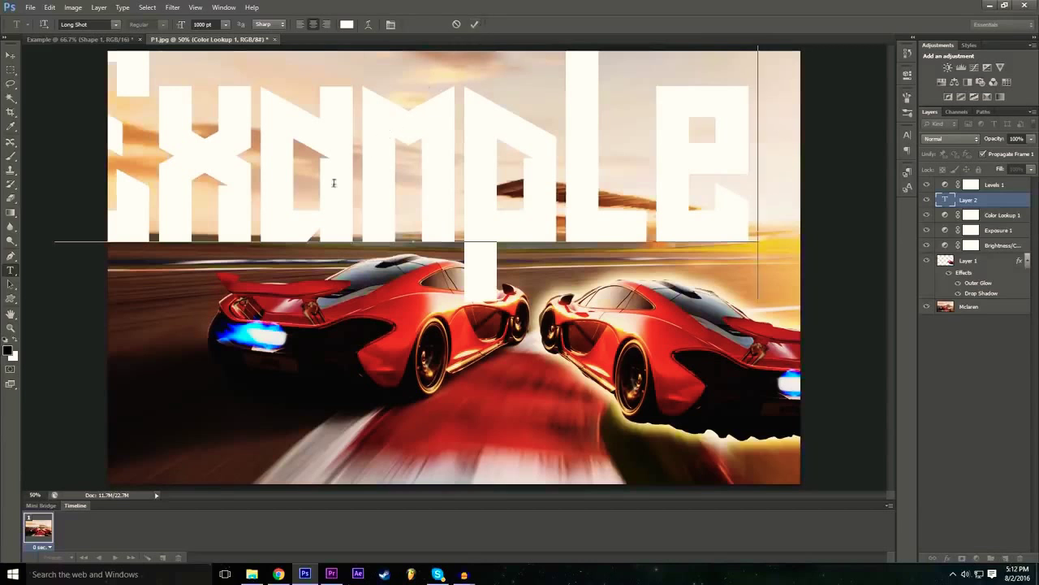
pyautogui.moveTo(515, 352); pyautogui.dragTo(570, 355)
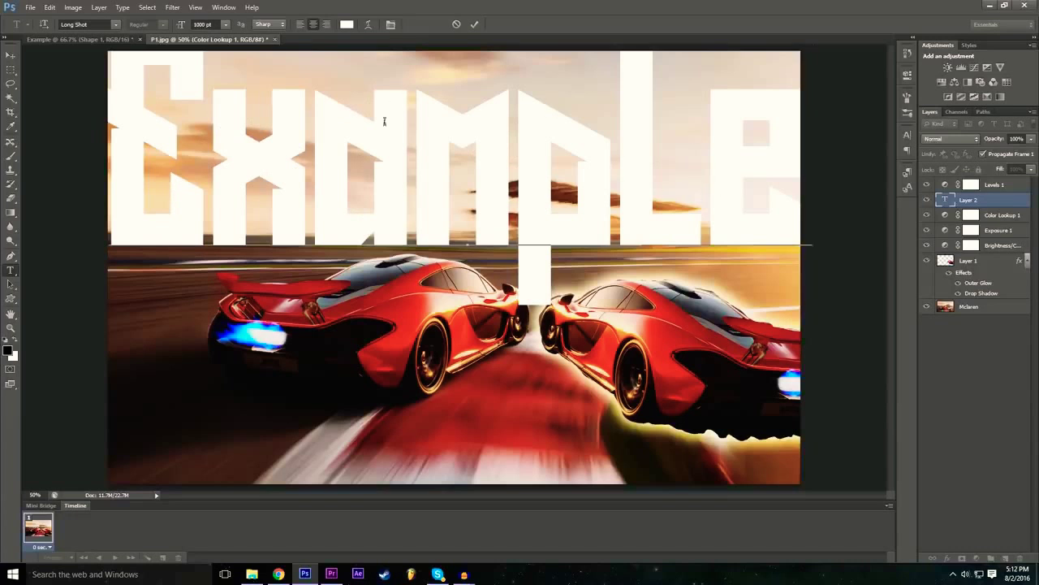
# Step: Try the Microsoft Tai Le font on the whole "Example" text, and set the font to Nexa Bold
pyautogui.hotkey('ctrl', 'a')
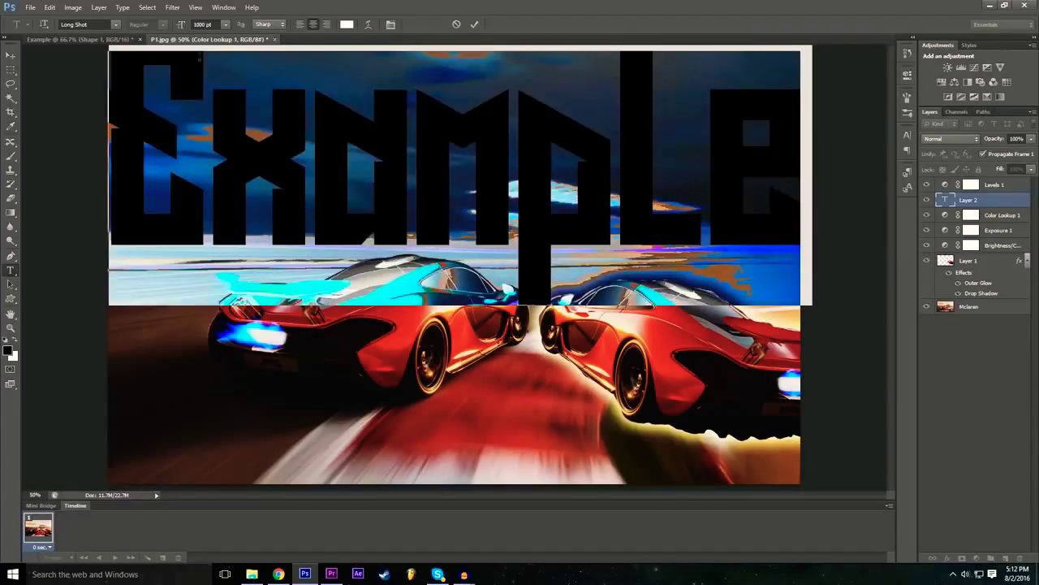
pyautogui.doubleClick(199, 24)
pyautogui.click(115, 24)
pyautogui.scroll(-3, 139, 256)
pyautogui.scroll(4, 140, 256)
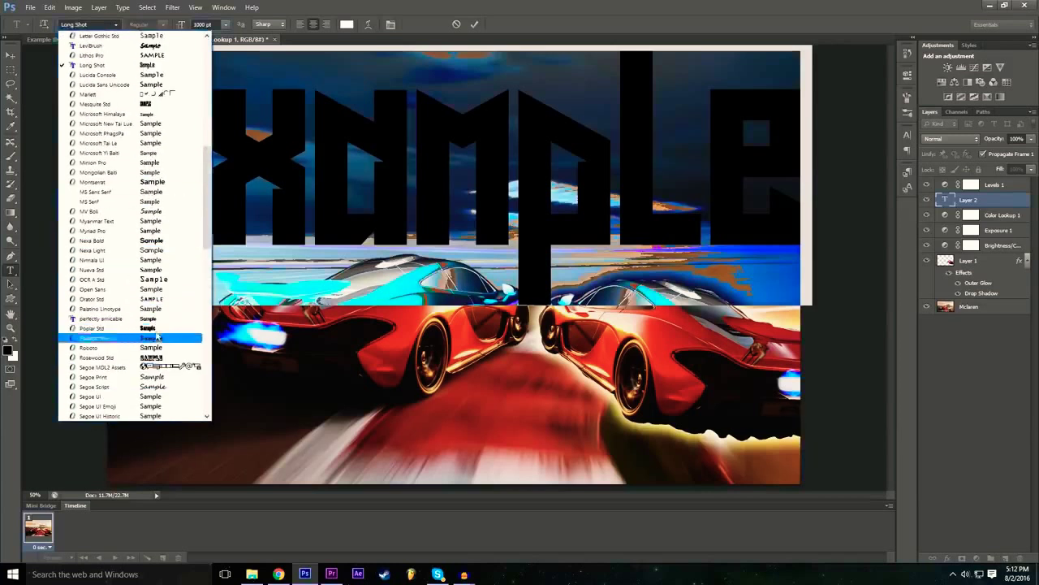
pyautogui.click(146, 144)
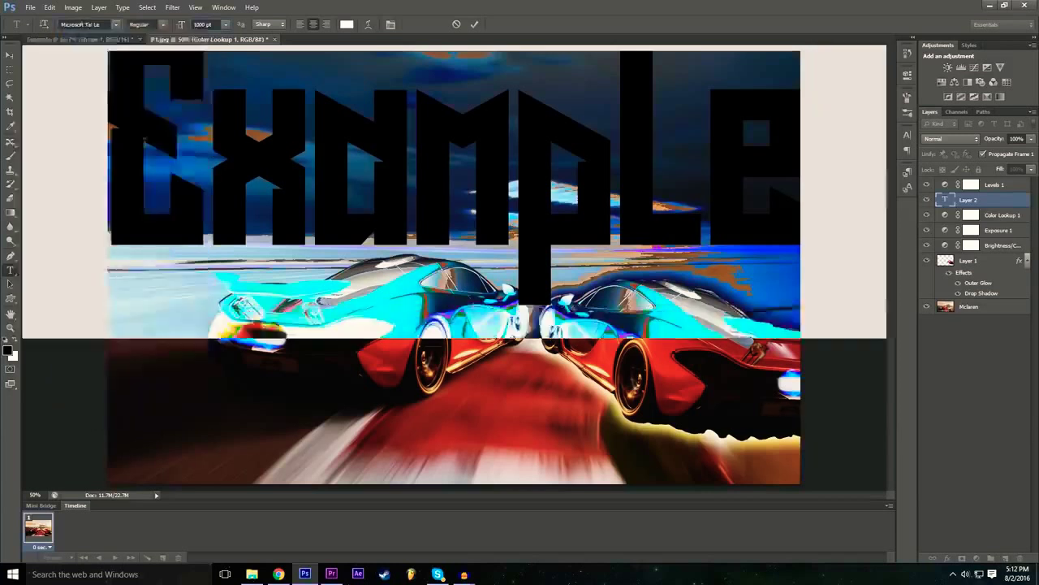
pyautogui.click(118, 26)
pyautogui.scroll(2, 154, 243)
pyautogui.click(157, 250)
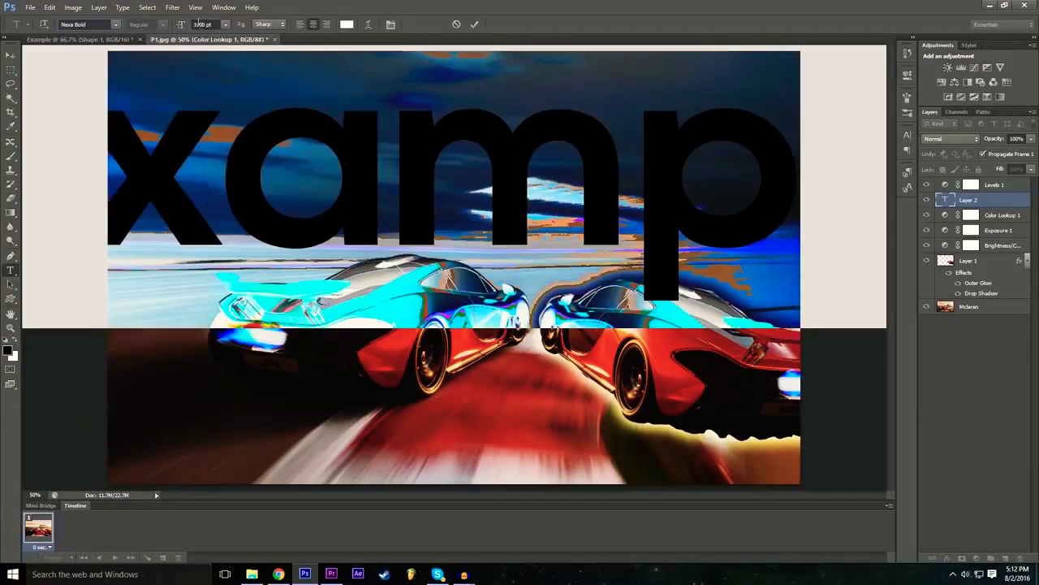
# Step: Try the preset 72 pt size on the "Example" text
pyautogui.doubleClick(200, 24)
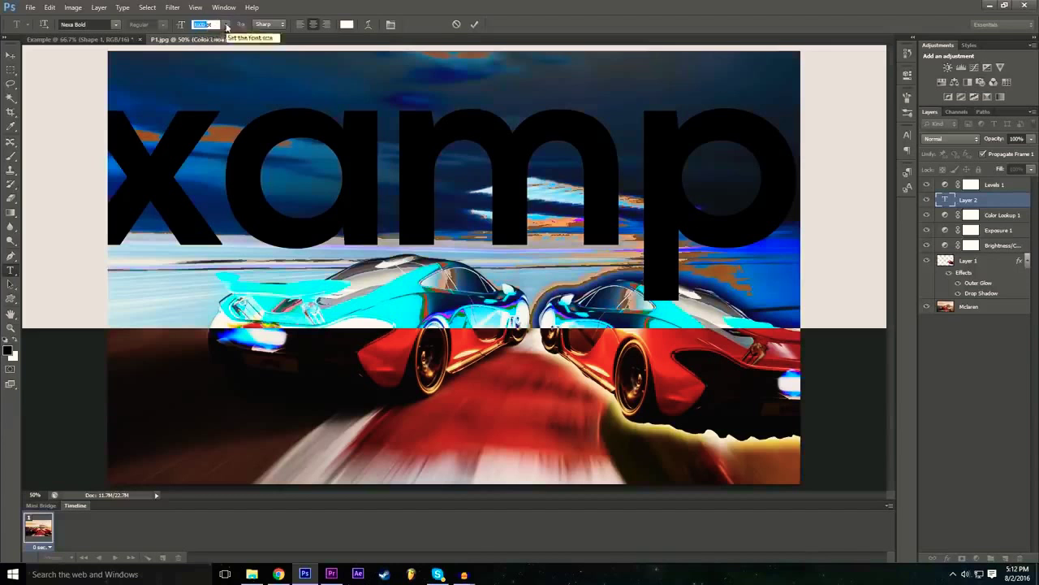
pyautogui.click(226, 25)
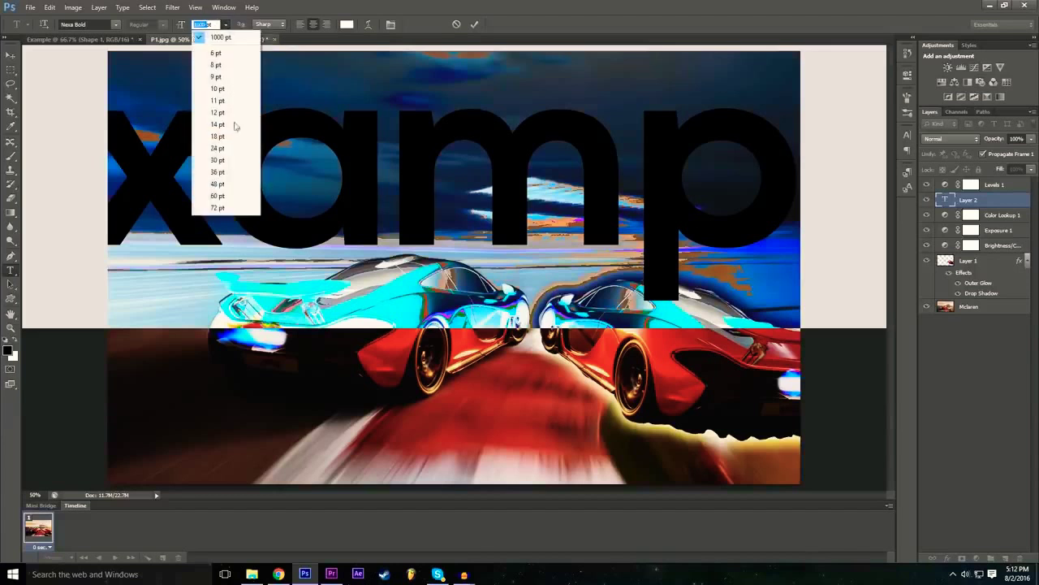
pyautogui.click(218, 207)
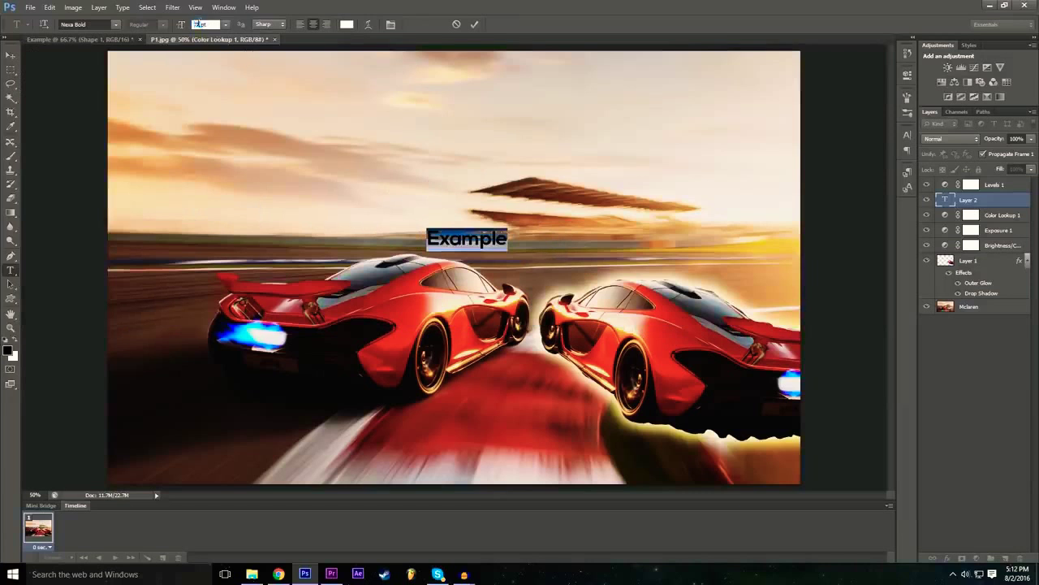
# Step: Set the "Example" text size to 500 pt, move it up into the sky, and commit the text edit
pyautogui.click(197, 24)
pyautogui.moveTo(205, 25); pyautogui.dragTo(183, 25)
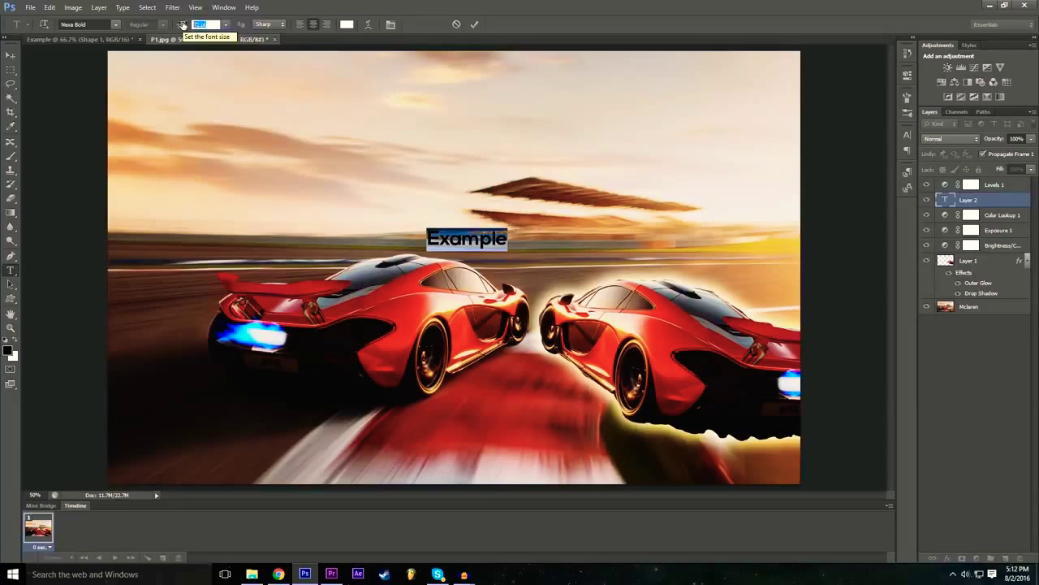
pyautogui.write('500')
pyautogui.press('Return')
pyautogui.moveTo(430, 358); pyautogui.dragTo(420, 279)
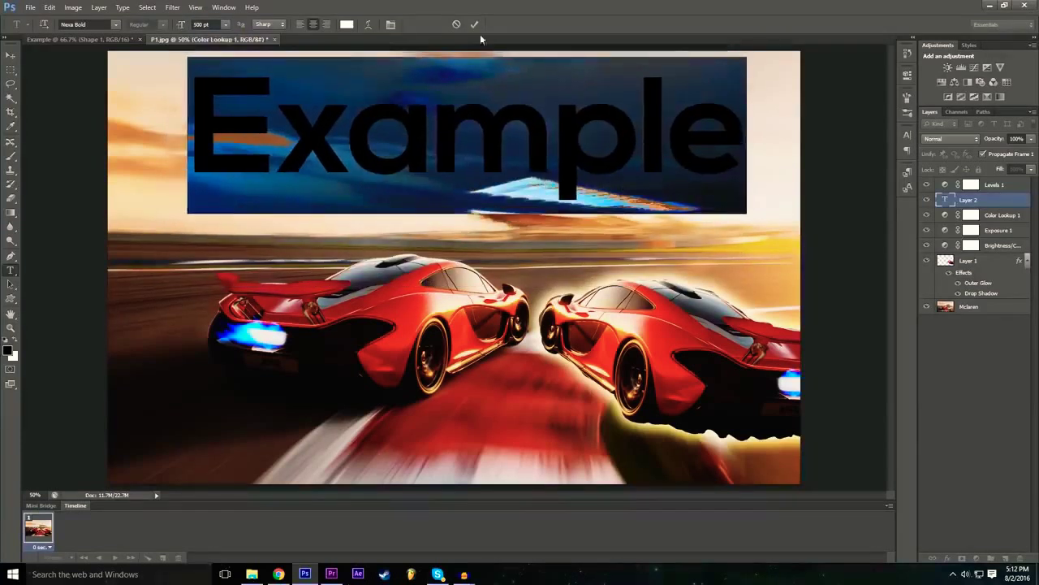
pyautogui.click(474, 24)
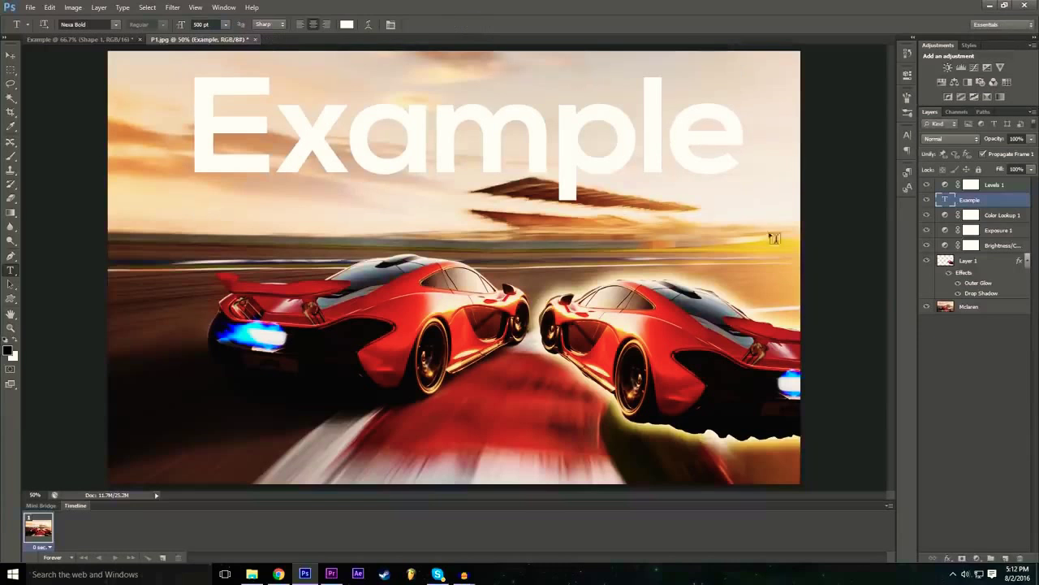
# Step: Move the Example text layer above Levels 1 and switch its blend mode to Overlay, followed by Difference, in the Blending Options
pyautogui.moveTo(987, 201); pyautogui.dragTo(989, 180)
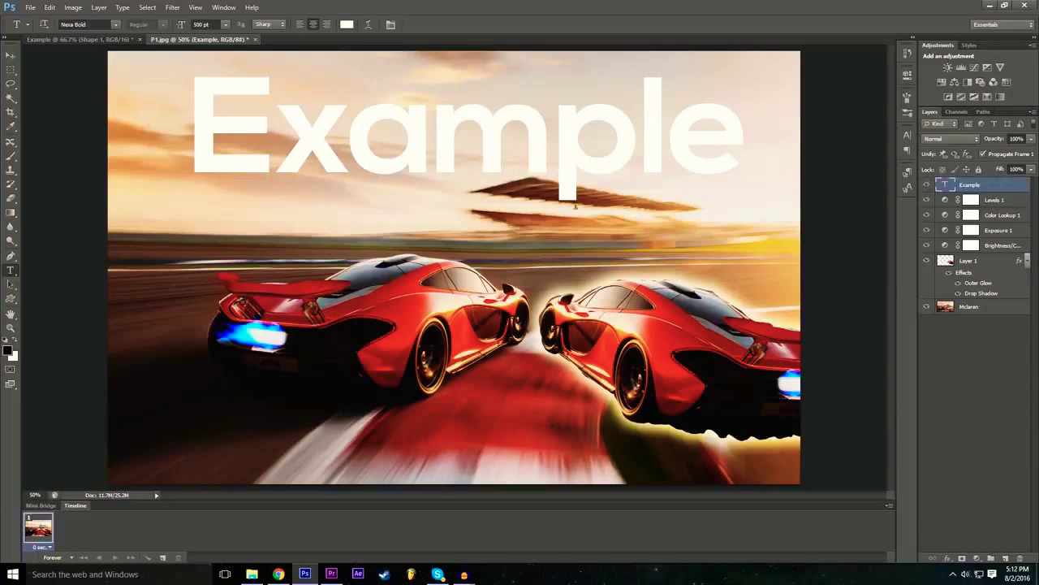
pyautogui.click(948, 558)
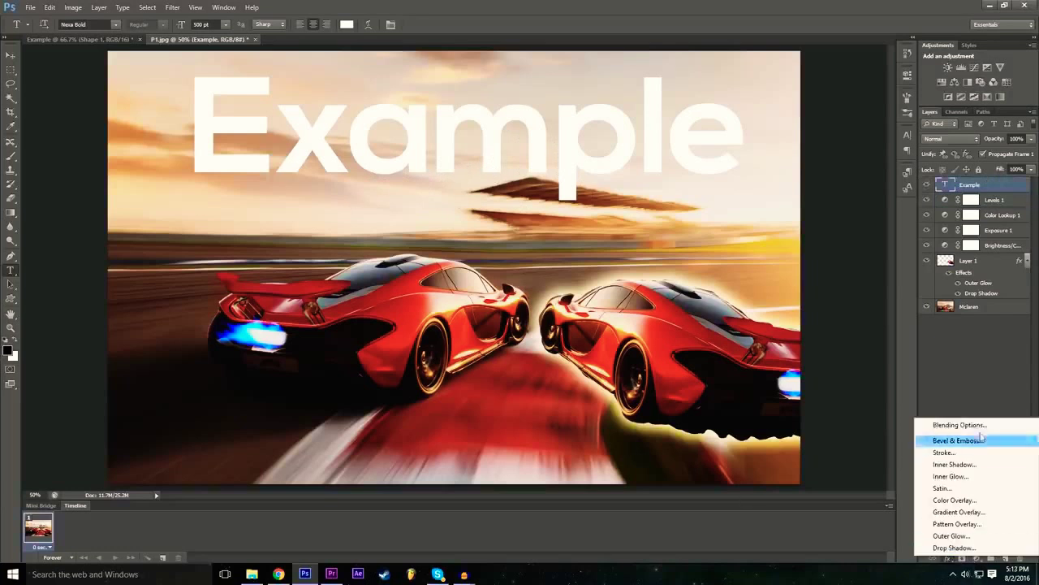
pyautogui.click(950, 425)
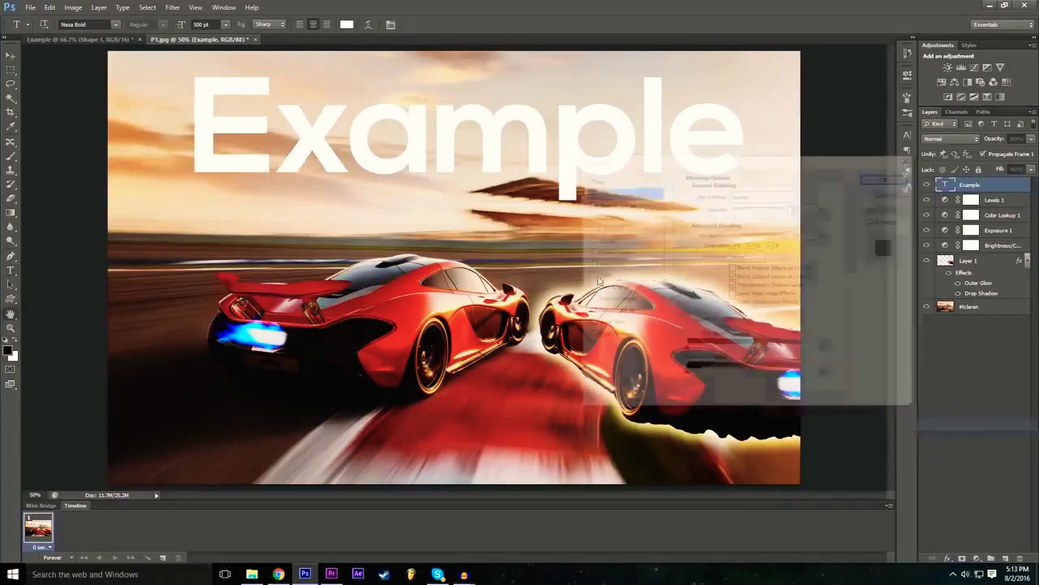
pyautogui.click(751, 195)
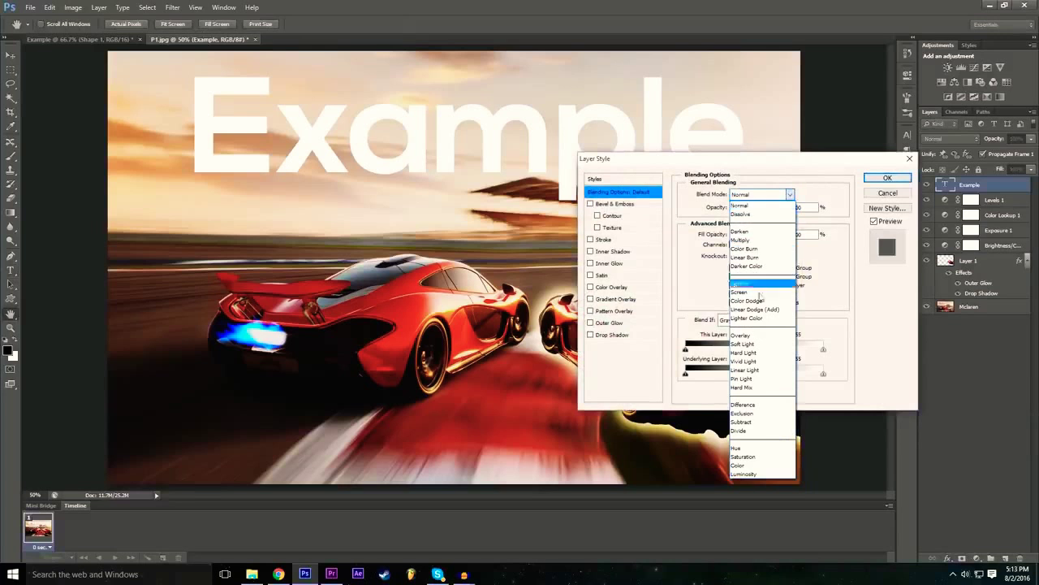
pyautogui.click(758, 336)
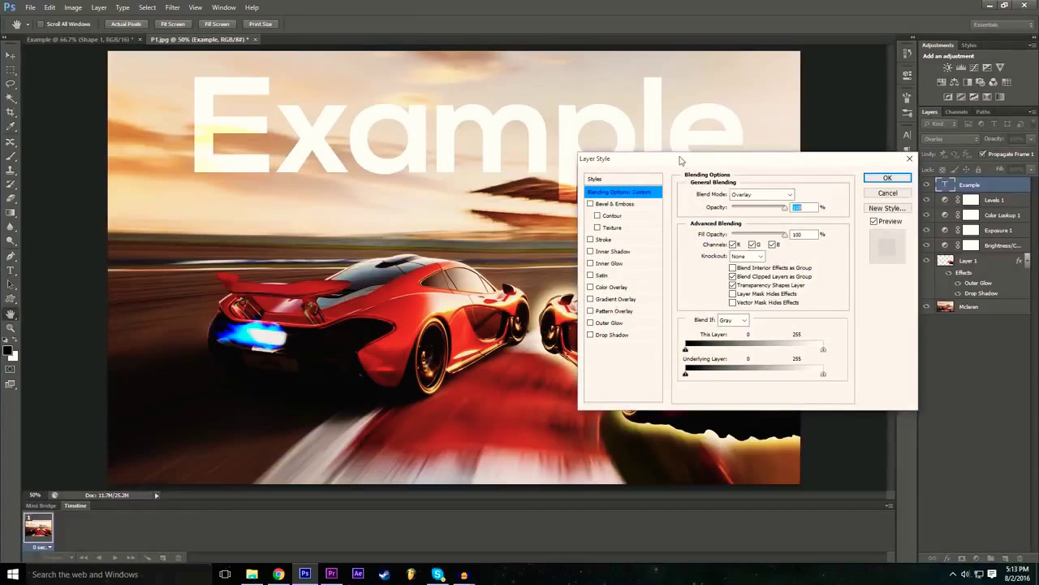
pyautogui.click(756, 195)
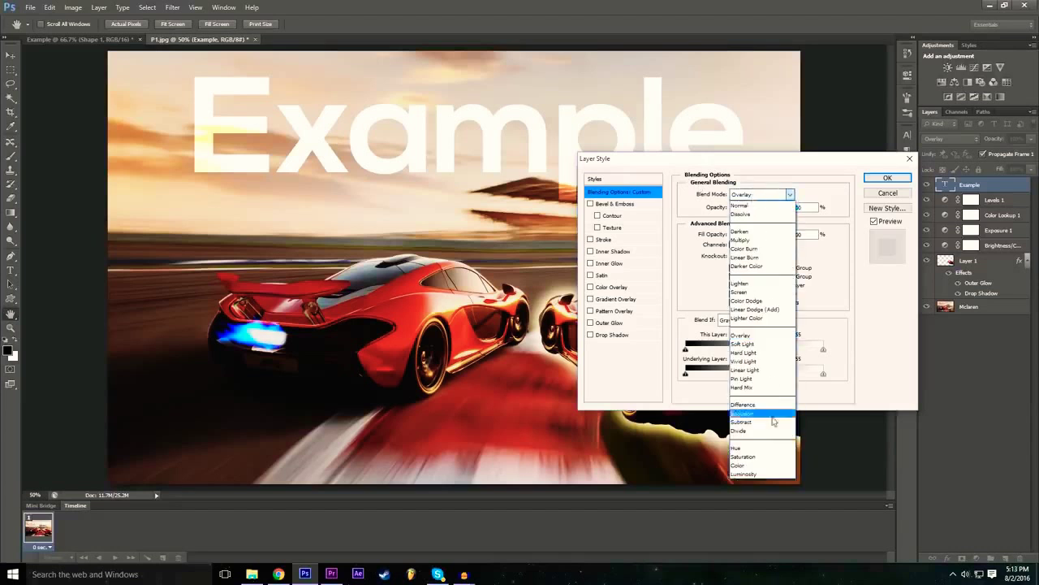
pyautogui.click(765, 404)
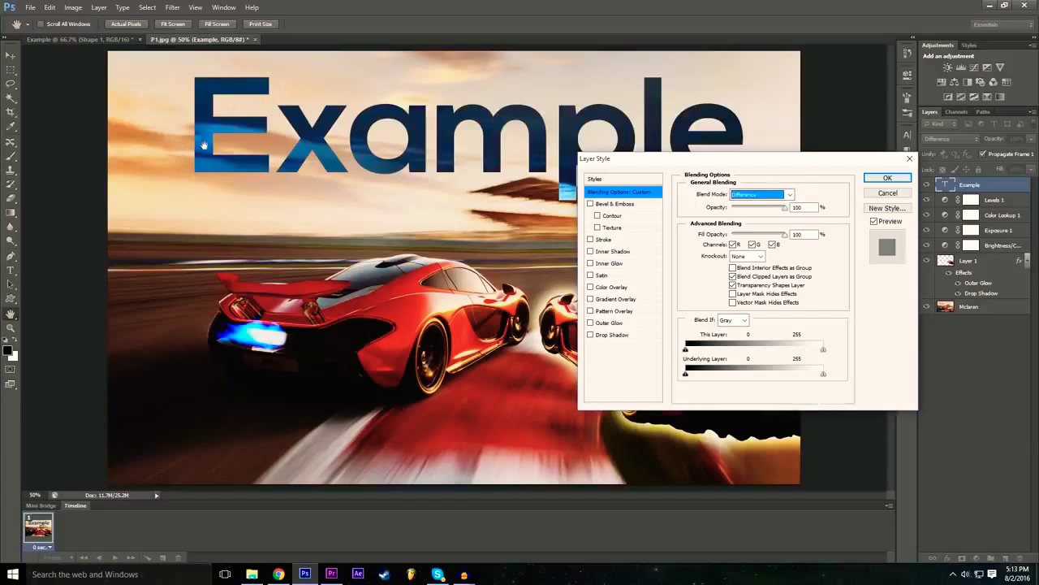
# Step: Try the Darken, Color Burn, Overlay and Vivid Light blend modes on the Example text layer
pyautogui.click(739, 194)
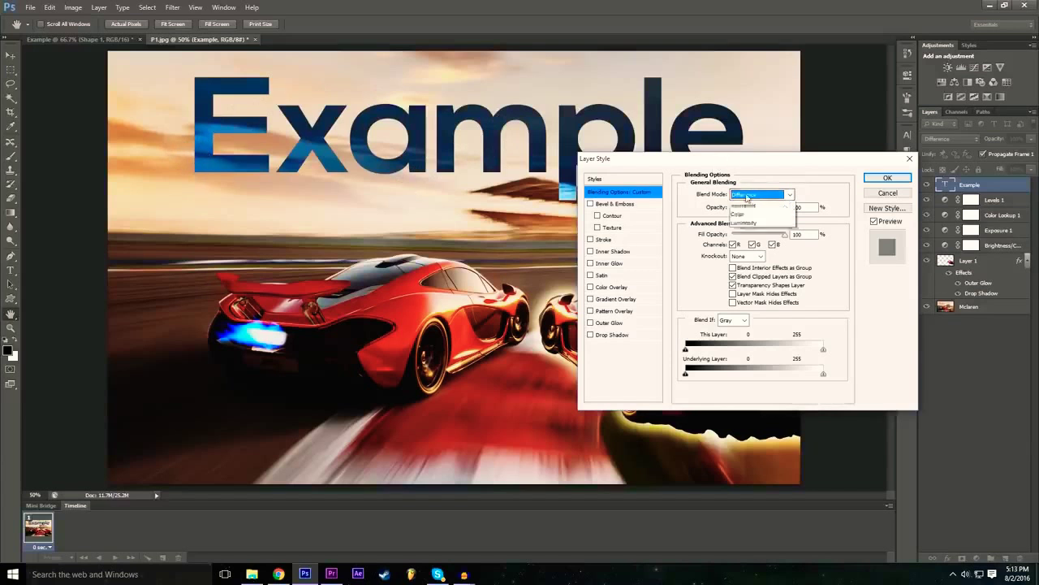
pyautogui.click(762, 403)
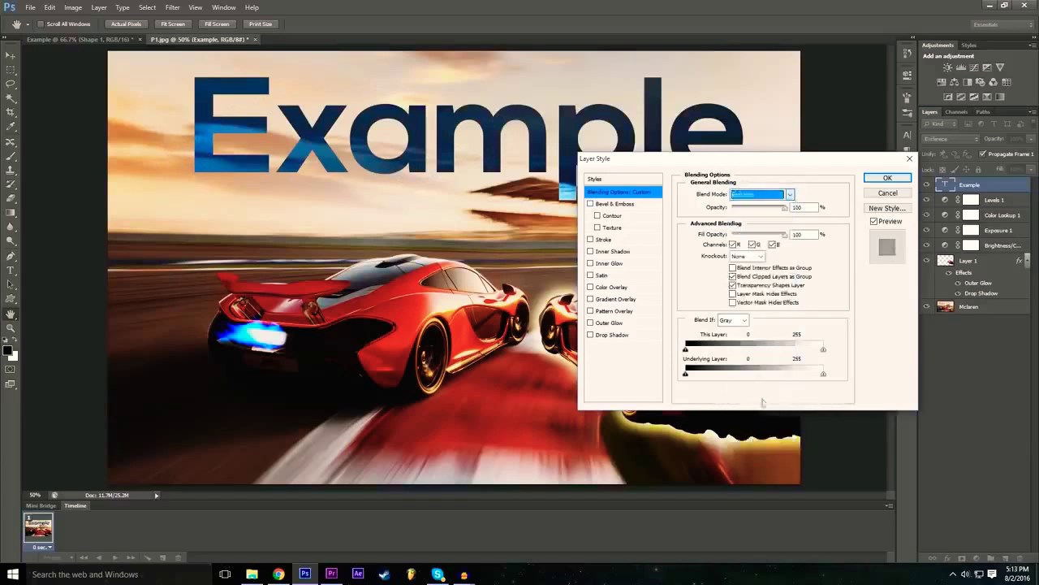
pyautogui.click(763, 195)
pyautogui.click(762, 231)
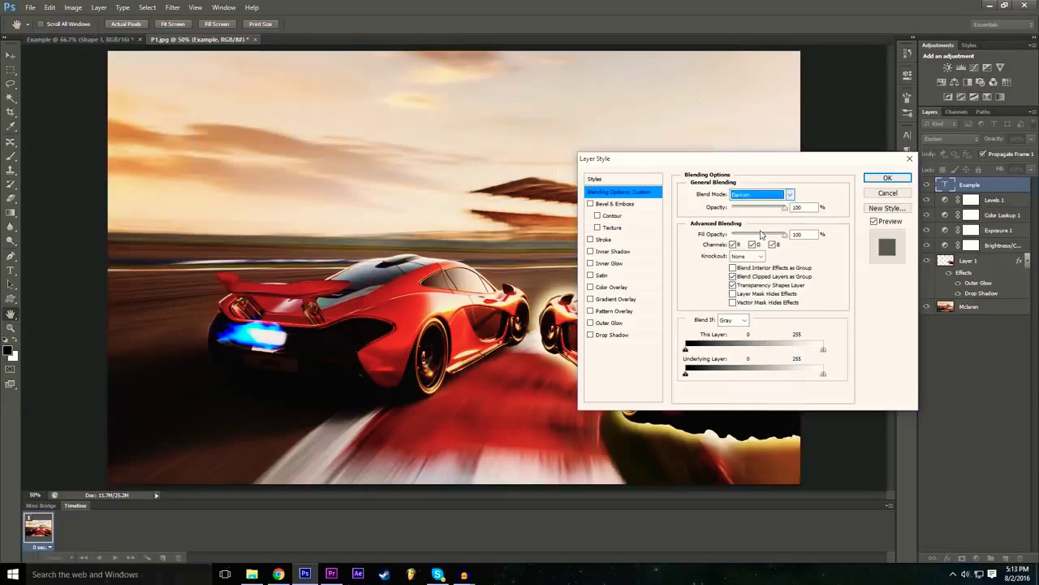
pyautogui.click(753, 197)
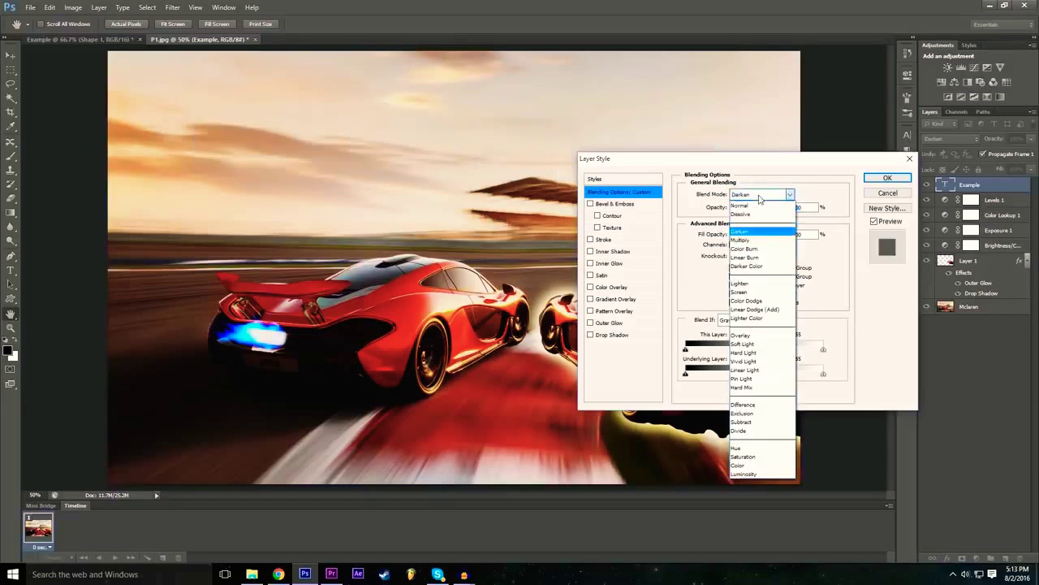
pyautogui.click(756, 248)
pyautogui.click(762, 197)
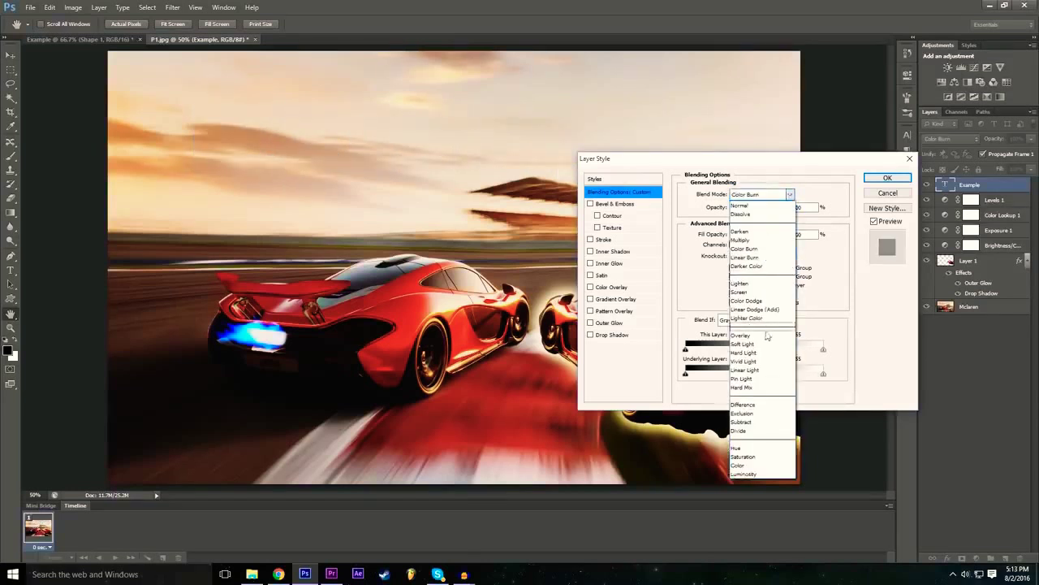
pyautogui.click(764, 335)
pyautogui.click(762, 196)
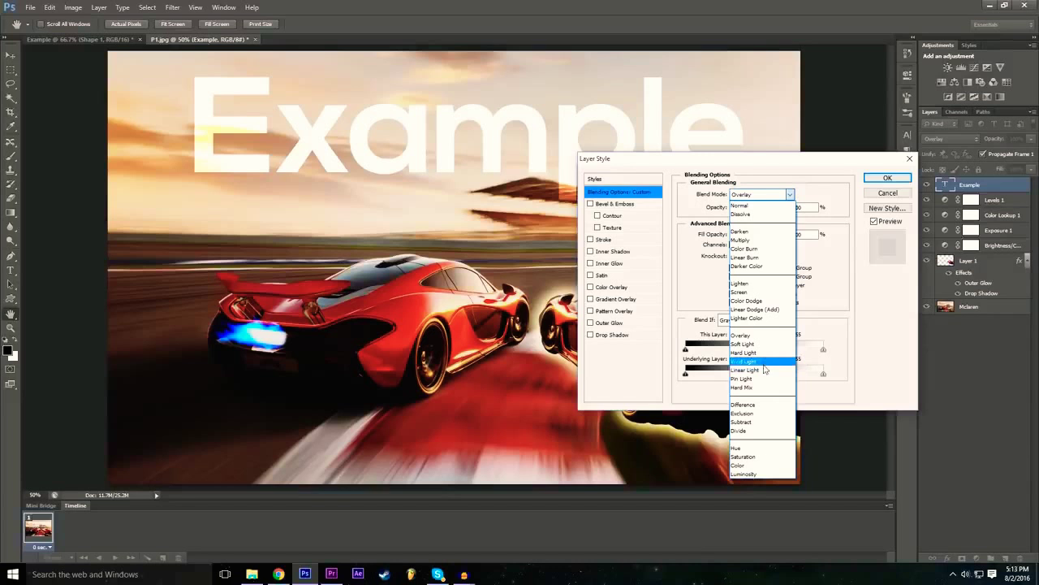
pyautogui.click(763, 365)
# Step: Set the Example text layer's blend mode to Difference and apply the layer style
pyautogui.click(761, 203)
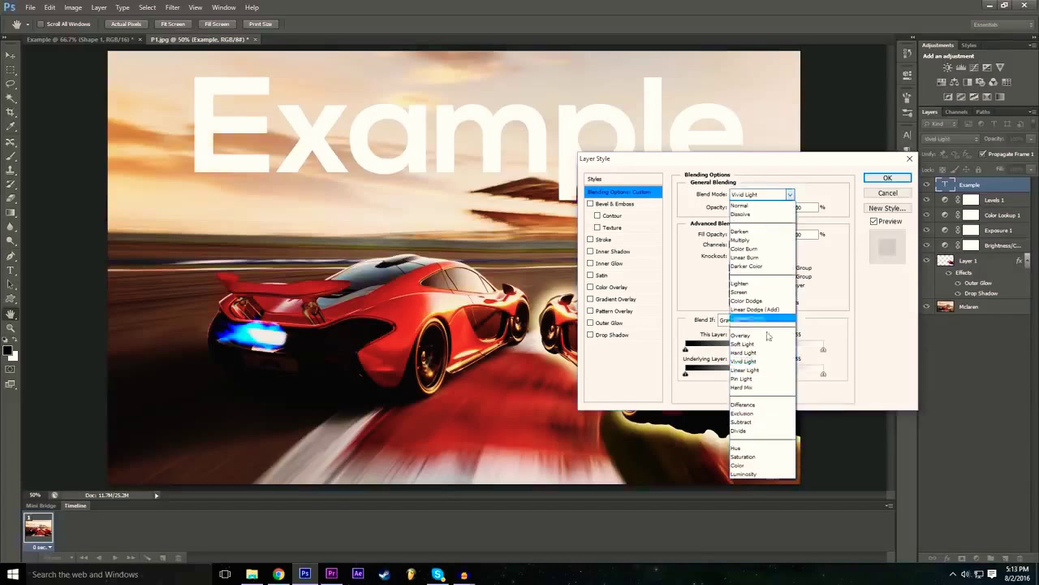
pyautogui.click(765, 406)
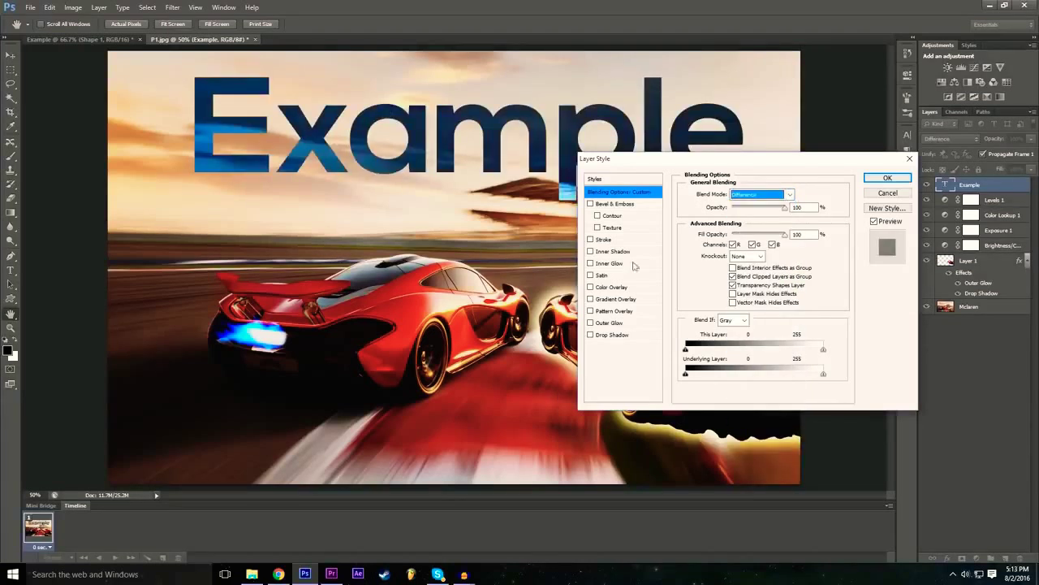
pyautogui.click(888, 177)
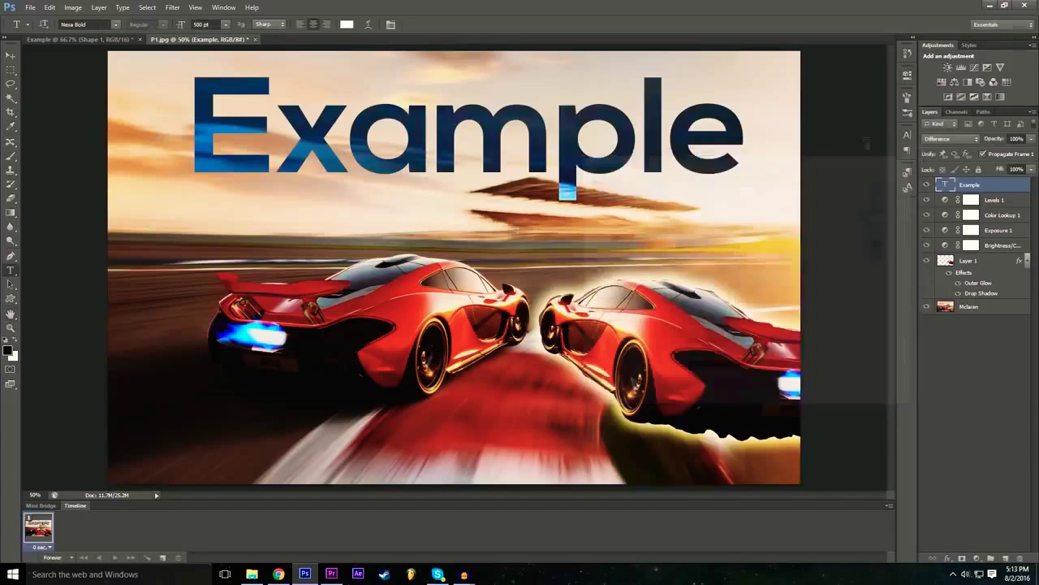
# Step: Move the "Example" text slightly up and toward the image's left edge, deselect its layer to view it, and reselect the layer
pyautogui.click(9, 55)
pyautogui.moveTo(373, 152); pyautogui.dragTo(309, 142)
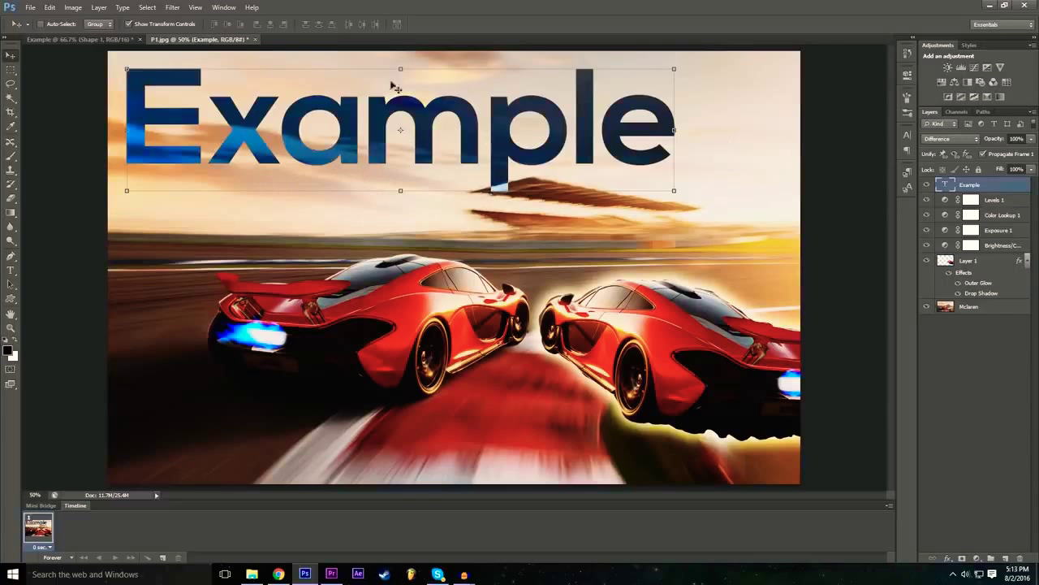
pyautogui.click(1013, 379)
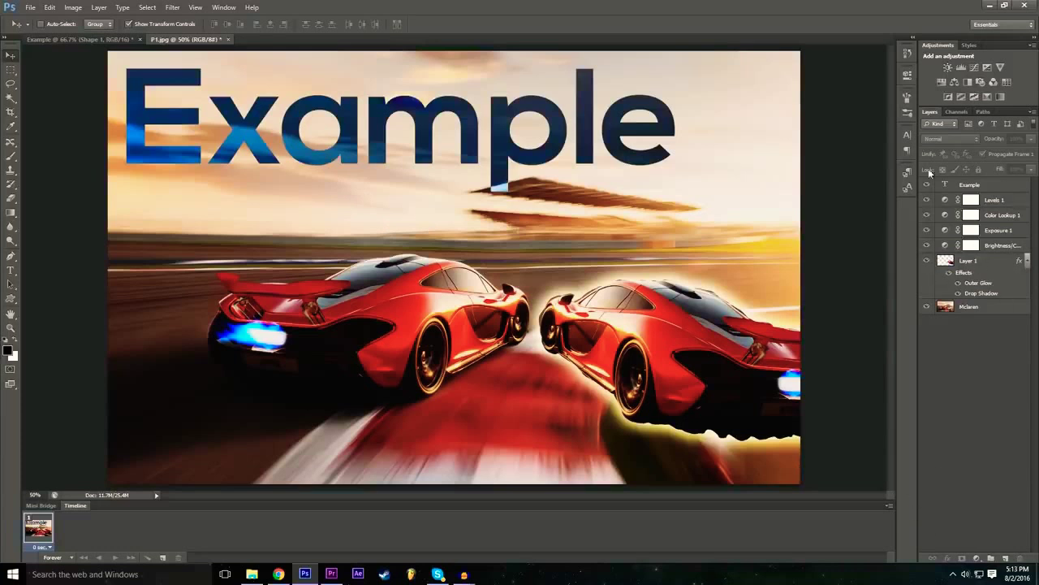
pyautogui.click(965, 188)
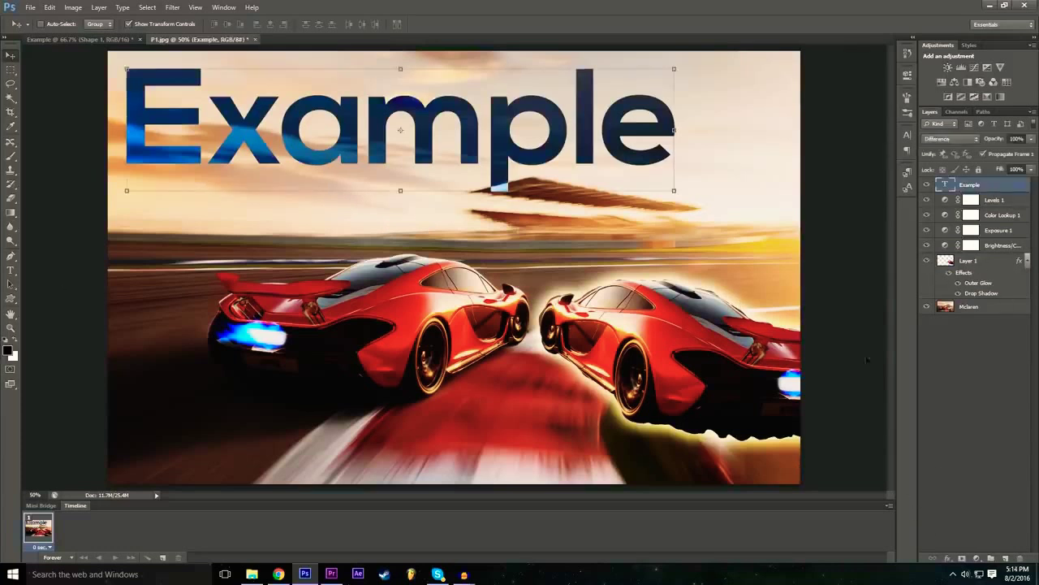
pyautogui.click(949, 559)
pyautogui.click(949, 560)
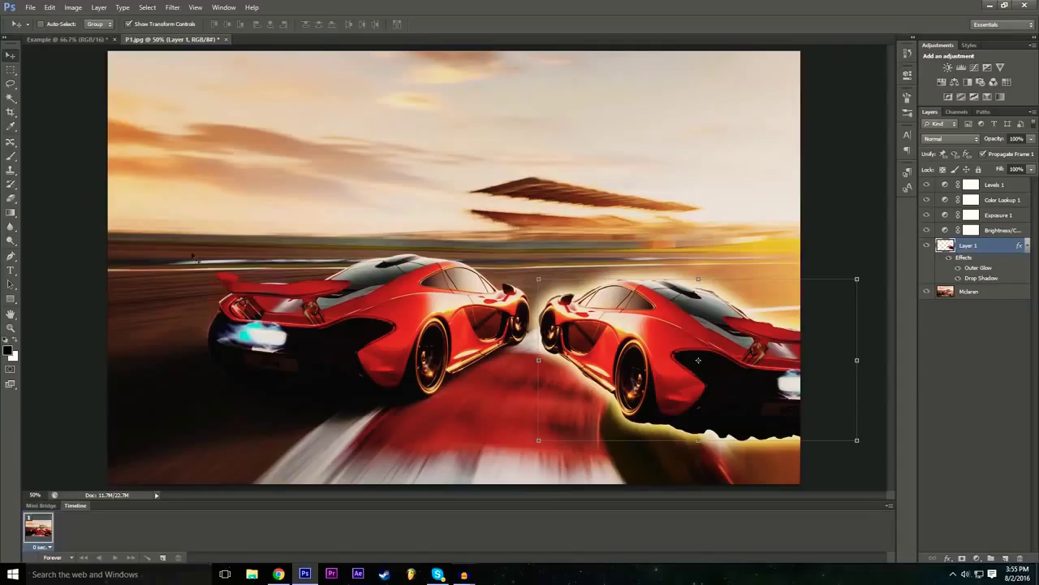
# Step: Activate the Eraser tool and set its brush to 100 px with 0% hardness
pyautogui.click(13, 199)
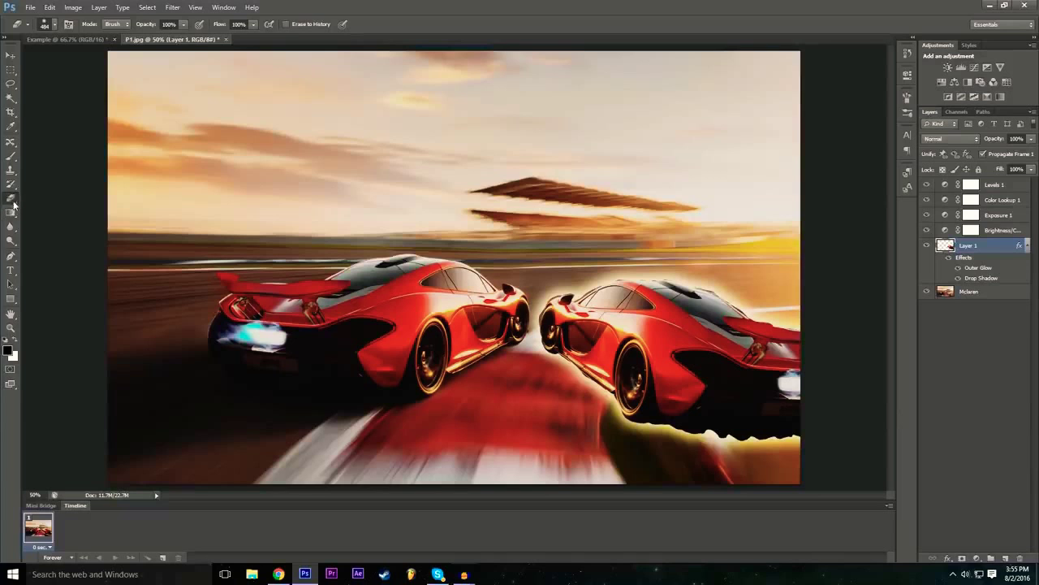
pyautogui.click(56, 26)
pyautogui.moveTo(22, 86); pyautogui.dragTo(13, 88)
pyautogui.moveTo(74, 56); pyautogui.dragTo(69, 56)
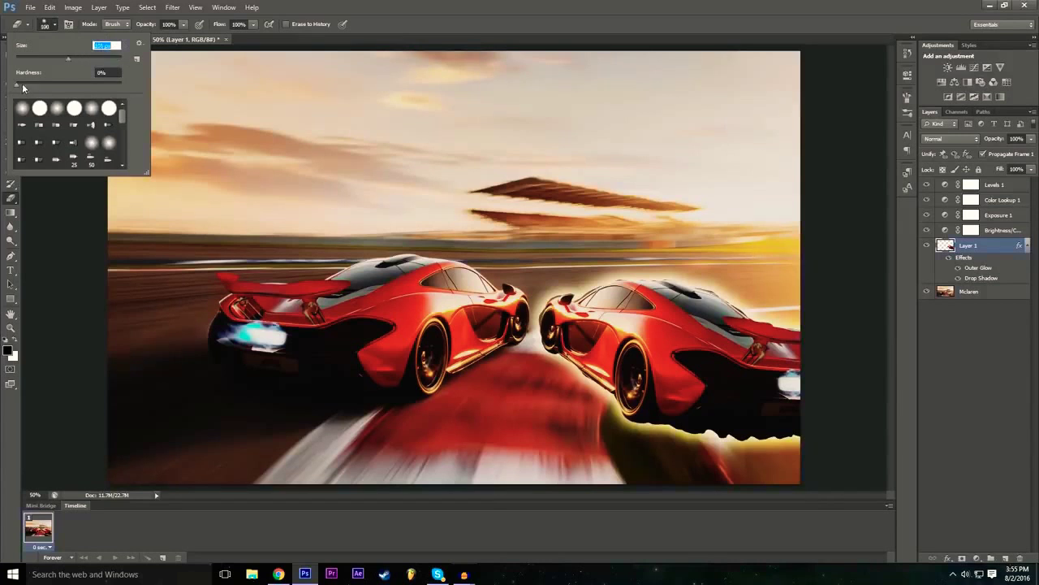
pyautogui.moveTo(19, 86); pyautogui.dragTo(70, 83)
pyautogui.moveTo(56, 85); pyautogui.dragTo(25, 89)
pyautogui.click(455, 5)
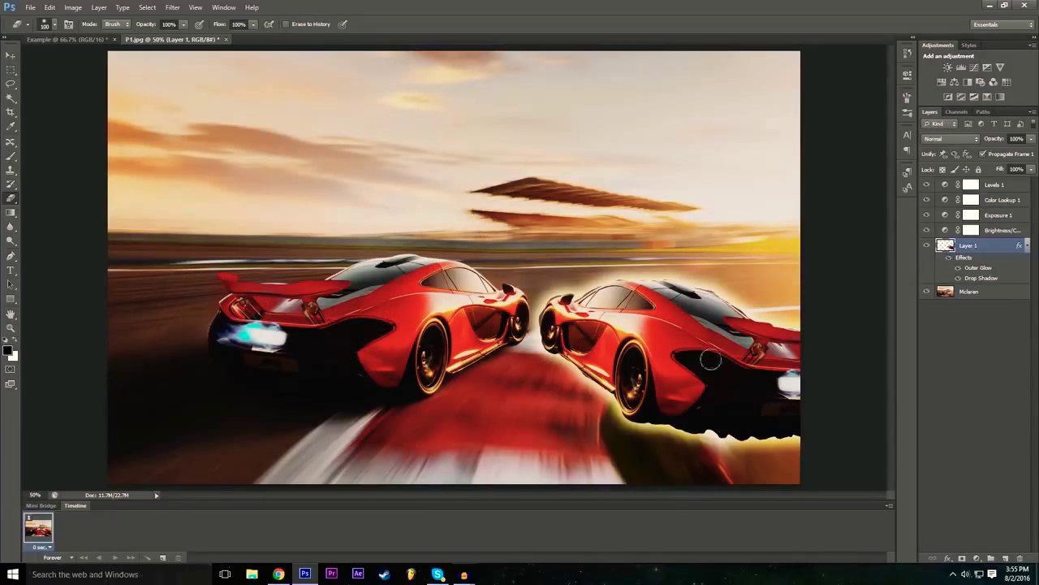
# Step: Erase much of the duplicated car on Layer 1 with the soft eraser and undo the stroke
pyautogui.moveTo(552, 396)
pyautogui.mouseDown()
pyautogui.moveTo(709, 241)
pyautogui.moveTo(526, 410)
pyautogui.moveTo(585, 287)
pyautogui.moveTo(557, 288)
pyautogui.moveTo(545, 309)
pyautogui.moveTo(600, 365)
pyautogui.moveTo(708, 353)
pyautogui.moveTo(772, 384)
pyautogui.moveTo(802, 377)
pyautogui.moveTo(799, 323)
pyautogui.moveTo(778, 367)
pyautogui.moveTo(781, 356)
pyautogui.moveTo(765, 368)
pyautogui.moveTo(812, 390)
pyautogui.mouseUp()
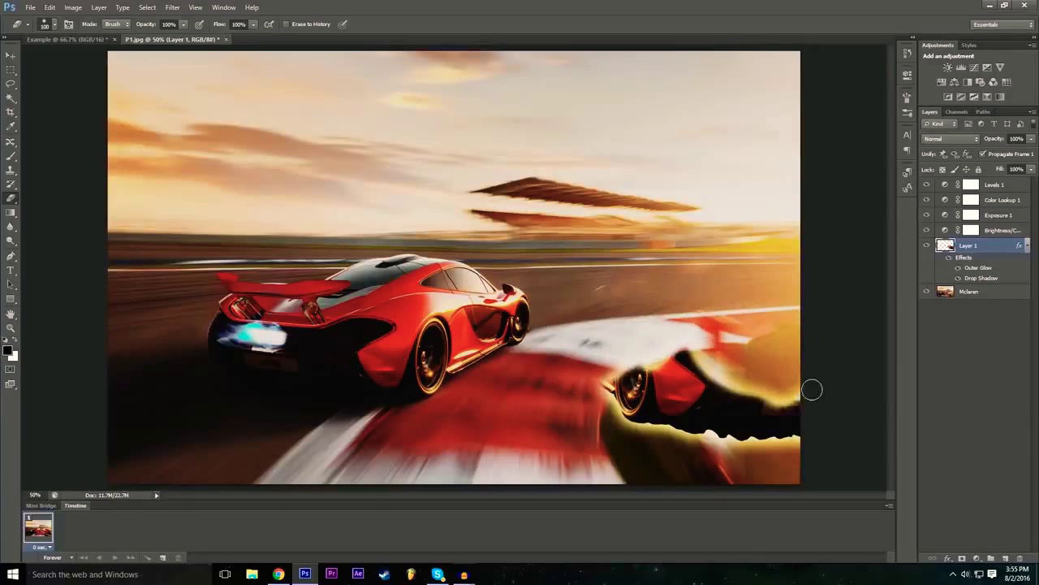
pyautogui.click(49, 7)
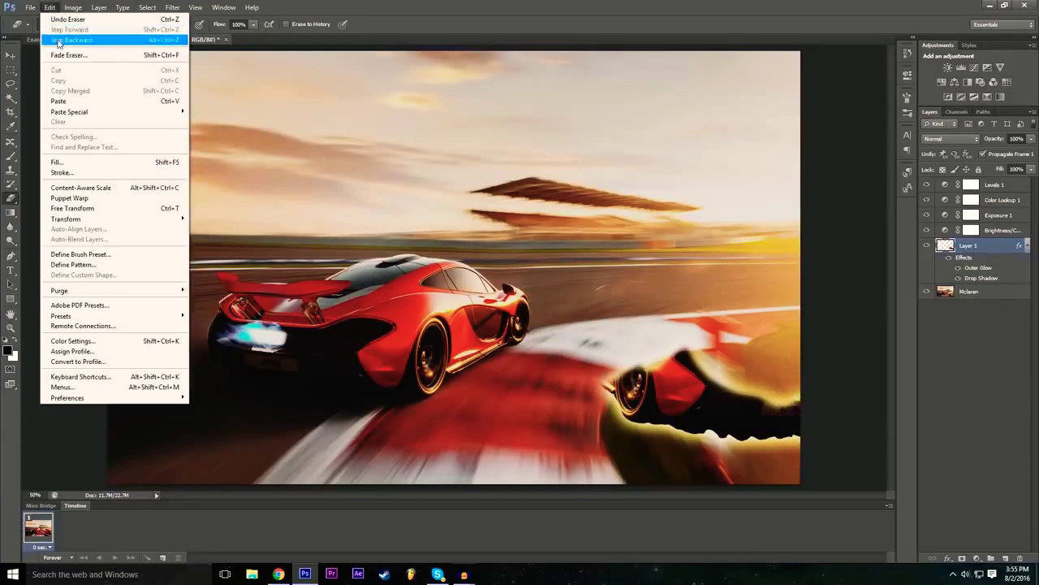
pyautogui.click(60, 31)
# Step: Set the eraser hardness to 100% and erase the front of the duplicated car on Layer 1
pyautogui.click(54, 25)
pyautogui.click(31, 83)
pyautogui.moveTo(95, 87); pyautogui.dragTo(192, 80)
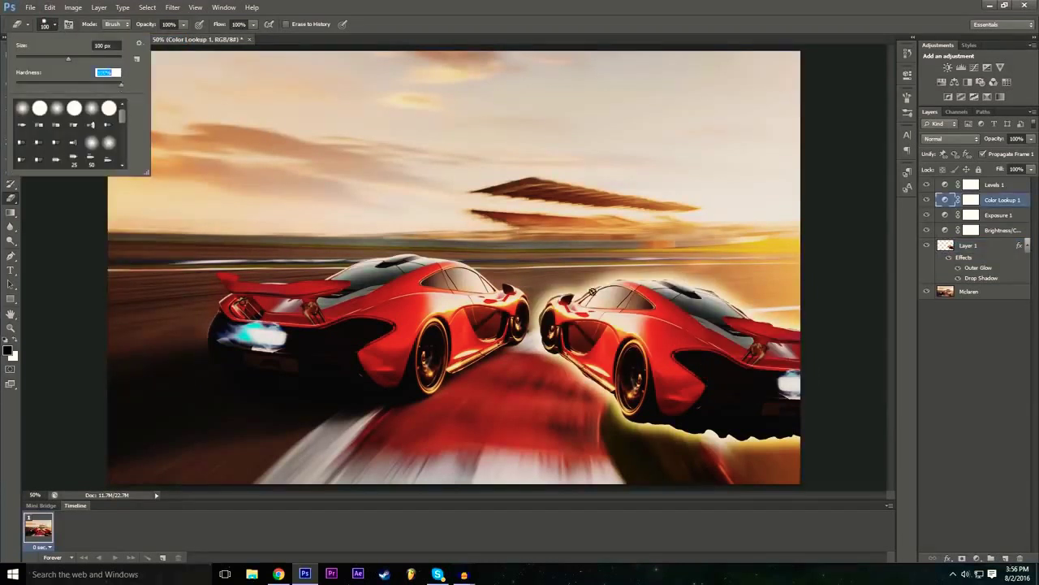
pyautogui.click(596, 4)
pyautogui.click(955, 246)
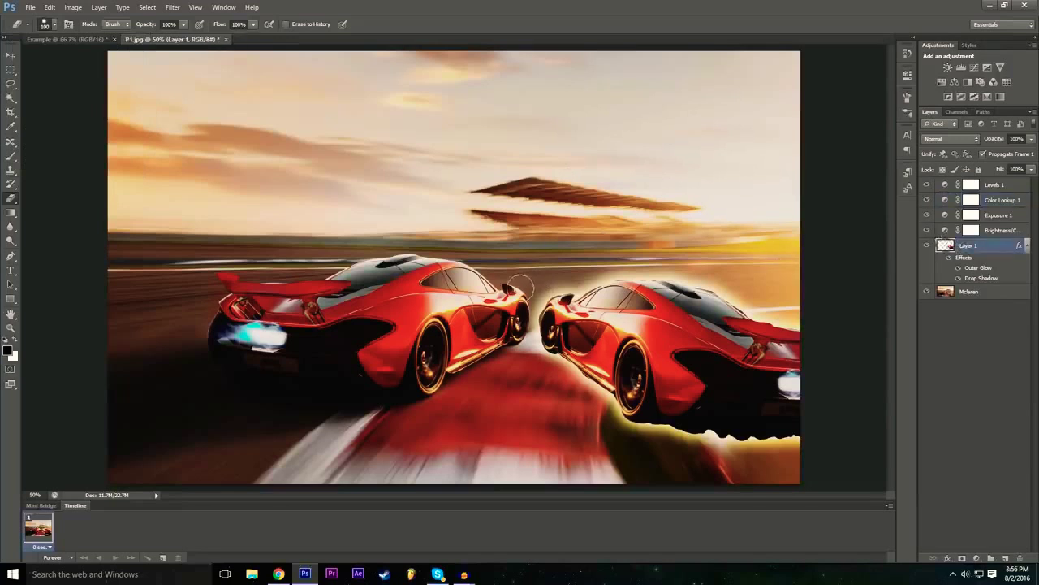
pyautogui.moveTo(542, 357)
pyautogui.mouseDown()
pyautogui.moveTo(552, 319)
pyautogui.moveTo(543, 317)
pyautogui.moveTo(554, 359)
pyautogui.moveTo(633, 286)
pyautogui.moveTo(574, 362)
pyautogui.mouseUp()
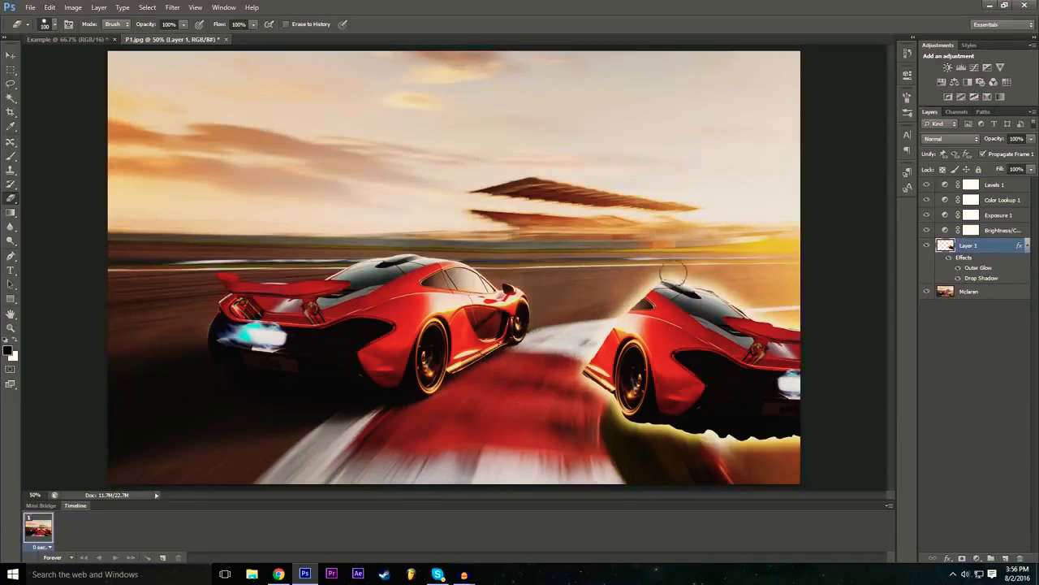
# Step: Set the eraser hardness to 0% and erase soft strokes across the middle of the duplicated car
pyautogui.click(55, 24)
pyautogui.moveTo(70, 85); pyautogui.dragTo(15, 99)
pyautogui.click(697, 4)
pyautogui.moveTo(755, 319)
pyautogui.mouseDown()
pyautogui.moveTo(647, 421)
pyautogui.moveTo(773, 308)
pyautogui.moveTo(652, 415)
pyautogui.moveTo(748, 334)
pyautogui.mouseUp()
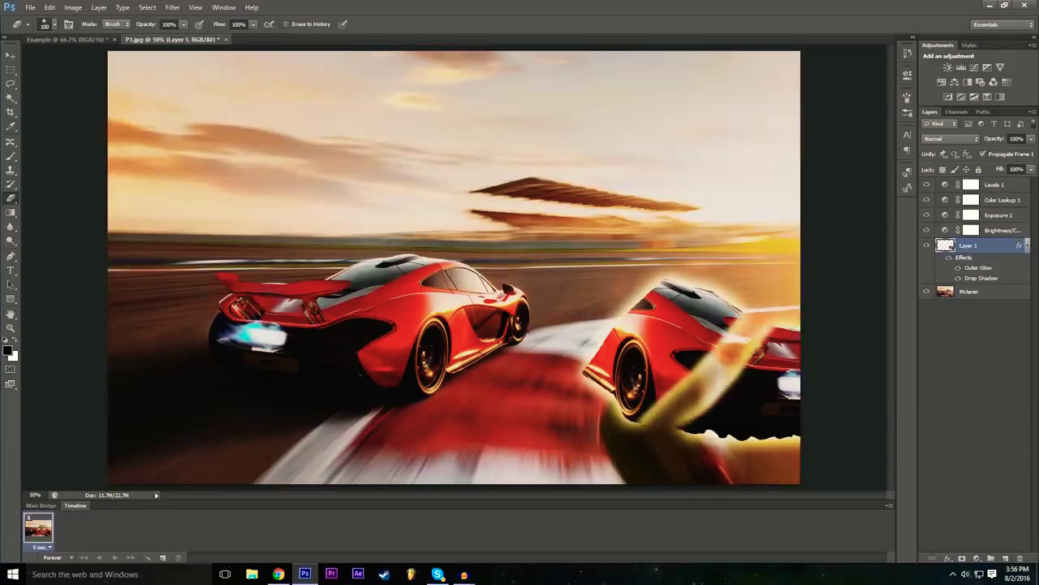
pyautogui.moveTo(701, 372)
pyautogui.mouseDown()
pyautogui.moveTo(687, 364)
pyautogui.moveTo(703, 369)
pyautogui.mouseUp()
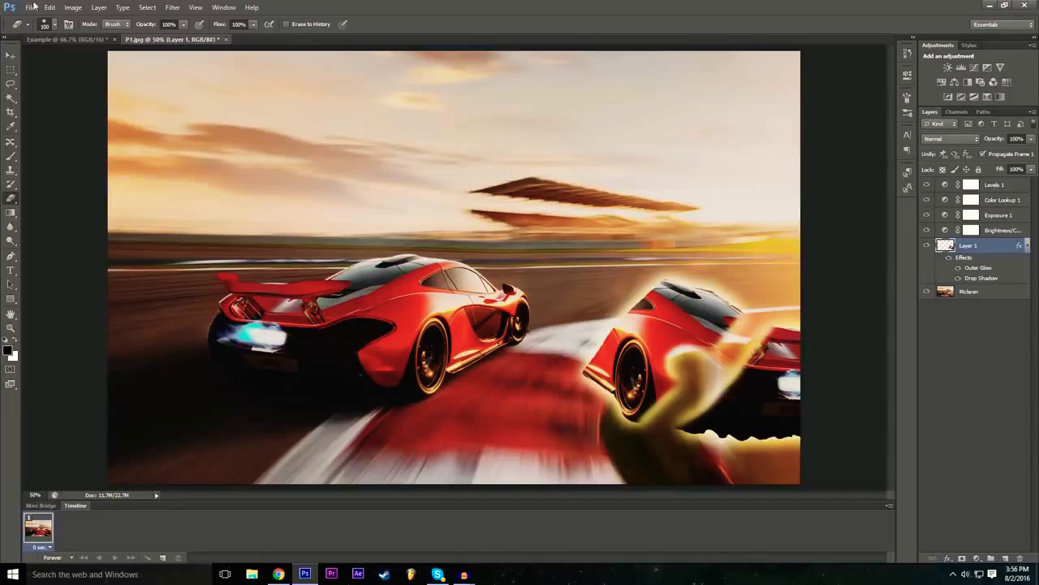
# Step: Choose a different preset brush tip for the eraser and erase most of the remaining duplicated car
pyautogui.click(48, 25)
pyautogui.scroll(-5, 75, 125)
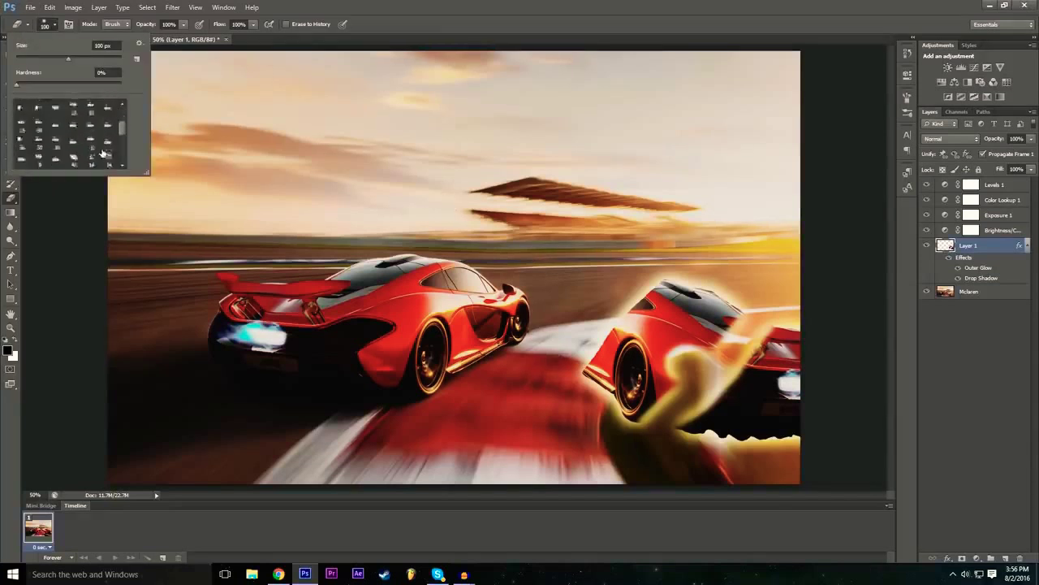
pyautogui.click(108, 126)
pyautogui.click(75, 126)
pyautogui.moveTo(655, 333)
pyautogui.mouseDown()
pyautogui.moveTo(669, 358)
pyautogui.moveTo(648, 364)
pyautogui.moveTo(625, 349)
pyautogui.moveTo(687, 312)
pyautogui.moveTo(679, 301)
pyautogui.mouseUp()
pyautogui.moveTo(755, 370)
pyautogui.mouseDown()
pyautogui.moveTo(741, 379)
pyautogui.moveTo(779, 381)
pyautogui.moveTo(783, 409)
pyautogui.moveTo(678, 424)
pyautogui.mouseUp()
pyautogui.moveTo(735, 437)
pyautogui.mouseDown()
pyautogui.moveTo(625, 410)
pyautogui.moveTo(585, 365)
pyautogui.moveTo(605, 345)
pyautogui.moveTo(614, 356)
pyautogui.moveTo(617, 339)
pyautogui.moveTo(624, 360)
pyautogui.moveTo(645, 329)
pyautogui.moveTo(654, 283)
pyautogui.moveTo(630, 310)
pyautogui.moveTo(669, 284)
pyautogui.moveTo(650, 303)
pyautogui.moveTo(715, 313)
pyautogui.moveTo(721, 398)
pyautogui.mouseUp()
pyautogui.moveTo(779, 365); pyautogui.dragTo(767, 427)
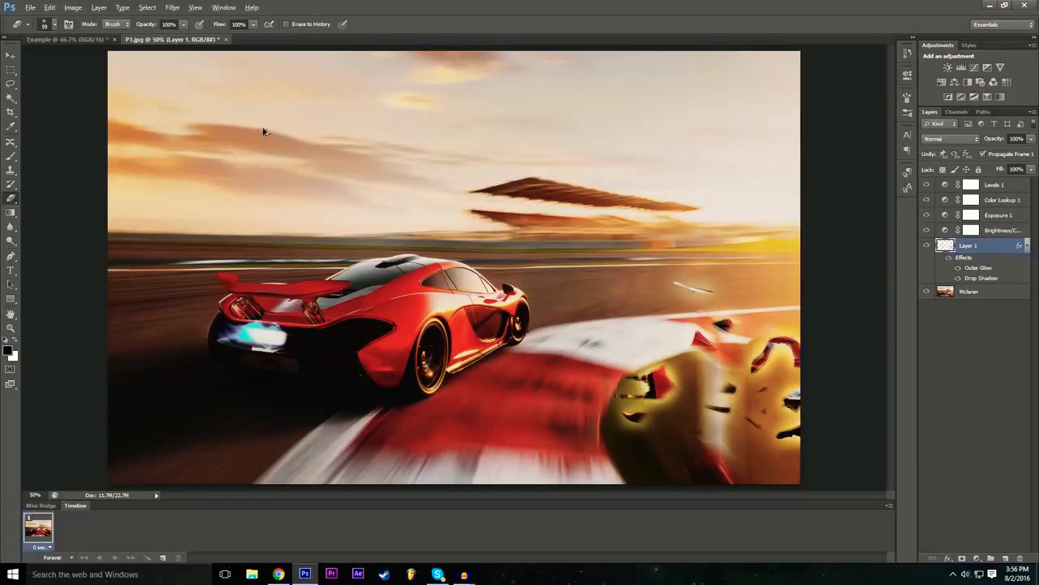
# Step: Undo all the eraser strokes on the duplicated car by stepping back through the history
pyautogui.hotkey('ctrl', 'alt', 'z')
pyautogui.hotkey('ctrl', 'alt', 'z')
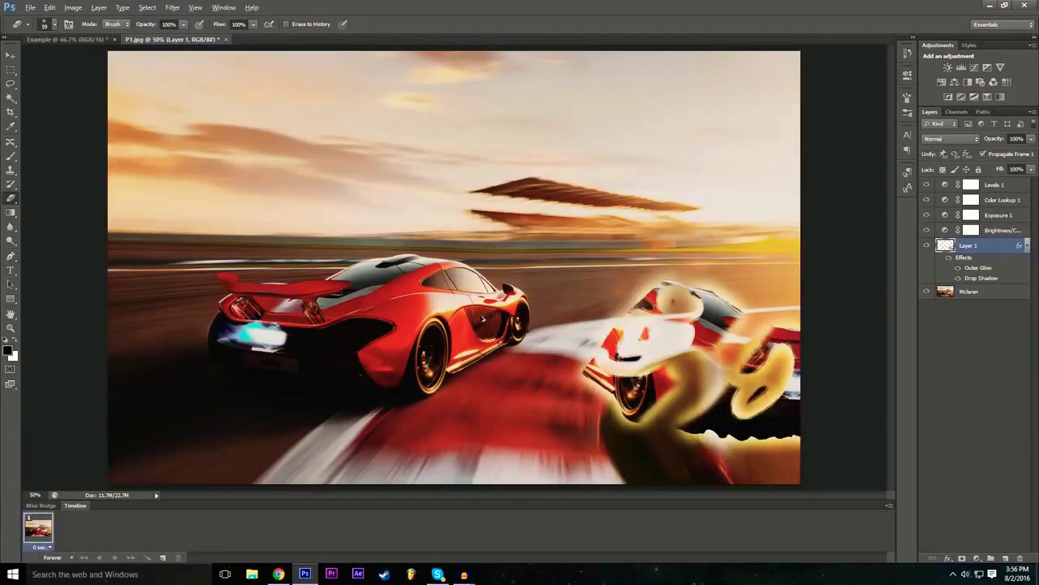
pyautogui.hotkey('ctrl', 'alt', 'z')
pyautogui.hotkey('ctrl', 'alt', 'z')
pyautogui.hotkey('ctrl', 'alt', 'z')
pyautogui.hotkey('ctrl', 'alt', 'z')
pyautogui.hotkey('ctrl', 'alt', 'z')
pyautogui.hotkey('ctrl', 'alt', 'z')
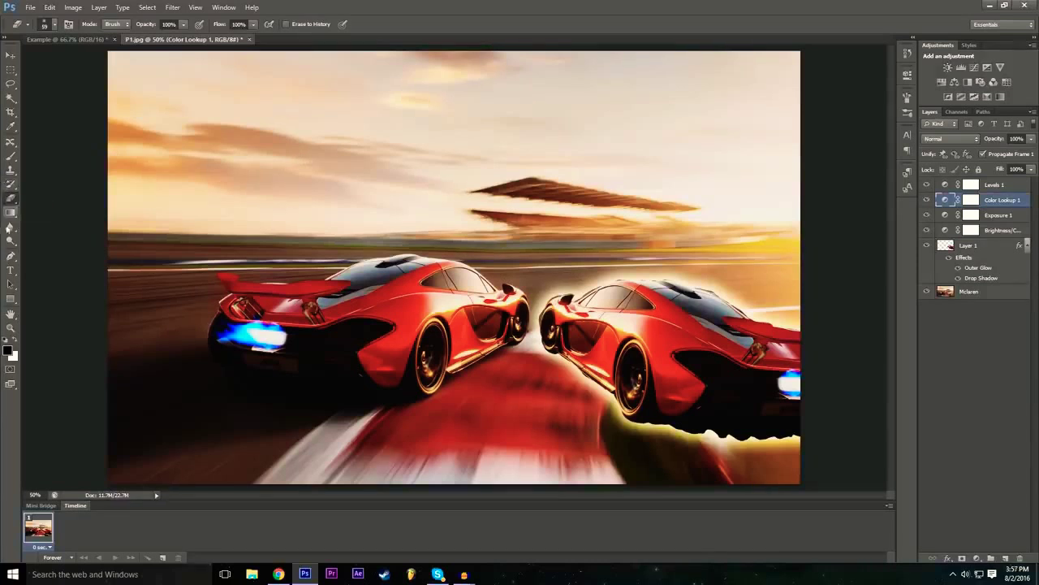
# Step: Activate the Pen tool
pyautogui.click(10, 258)
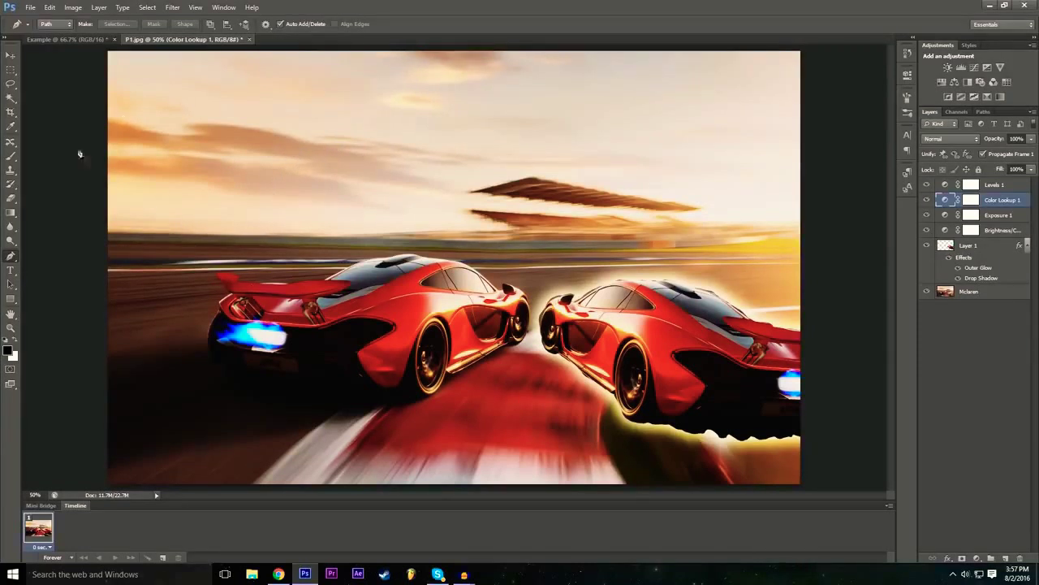
pyautogui.click(100, 40)
pyautogui.click(178, 39)
pyautogui.click(30, 7)
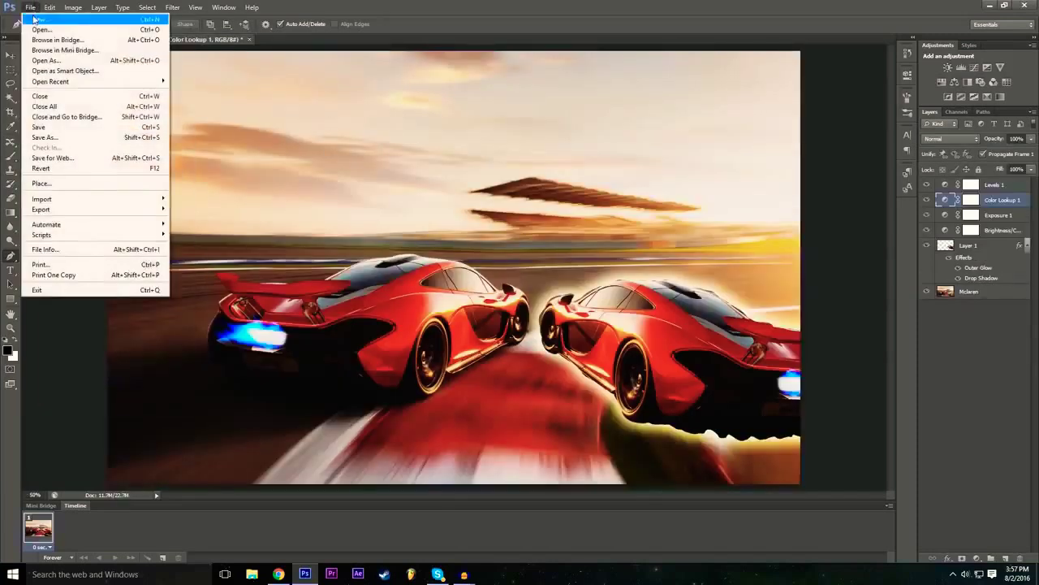
pyautogui.click(33, 15)
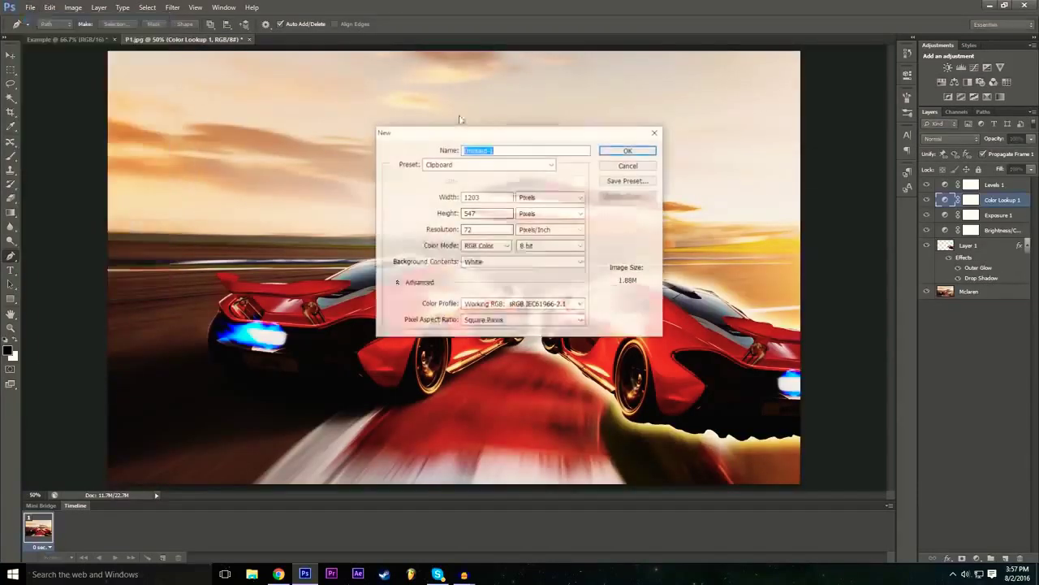
pyautogui.click(504, 198)
pyautogui.doubleClick(503, 198)
pyautogui.write('1920')
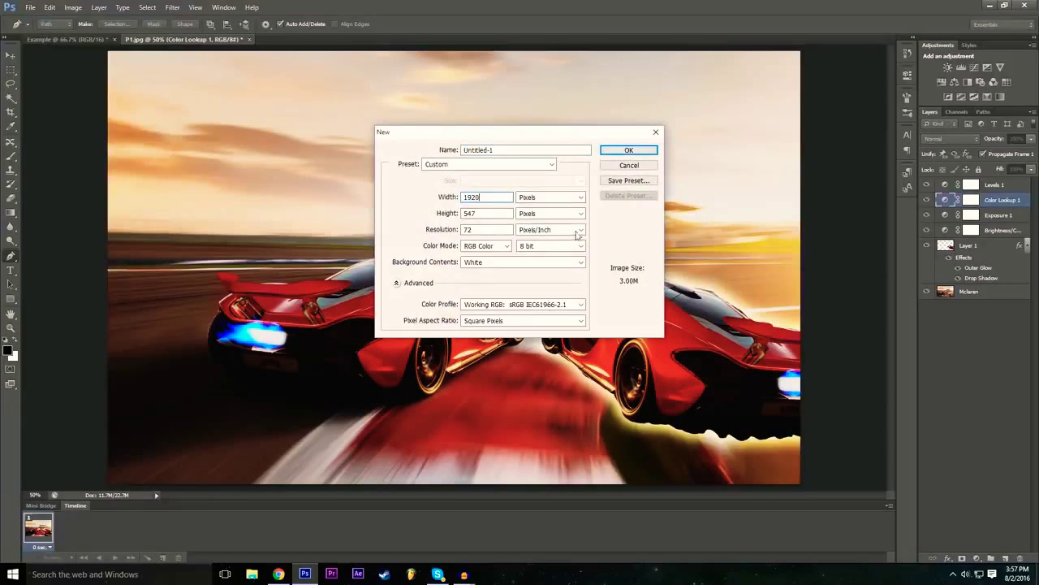
pyautogui.press('Tab')
pyautogui.click(630, 165)
# Step: Switch to the Example document, hide the Rectangle 1 layer and select the Background layer
pyautogui.click(56, 41)
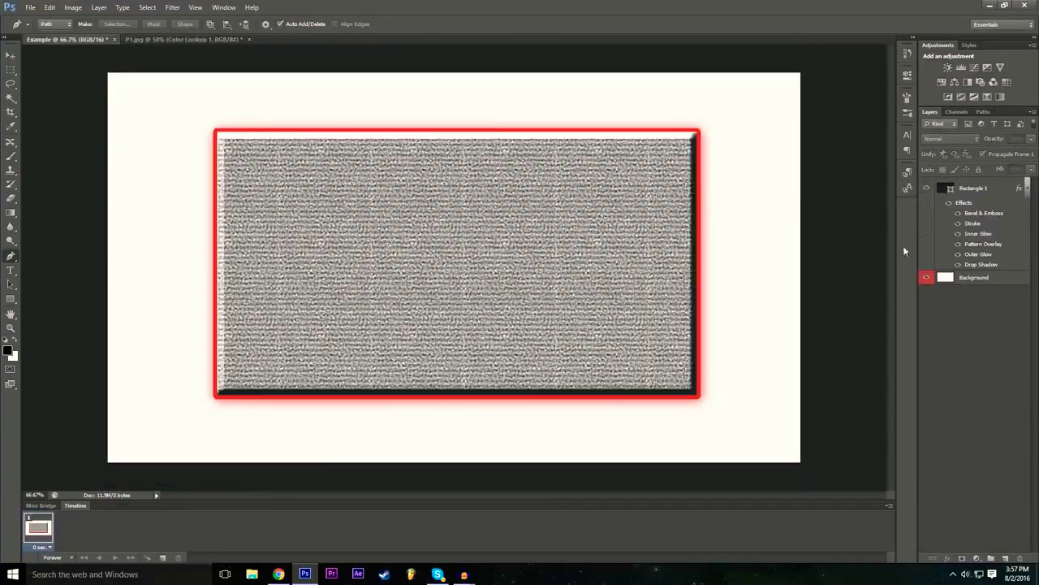
pyautogui.click(926, 188)
pyautogui.click(972, 279)
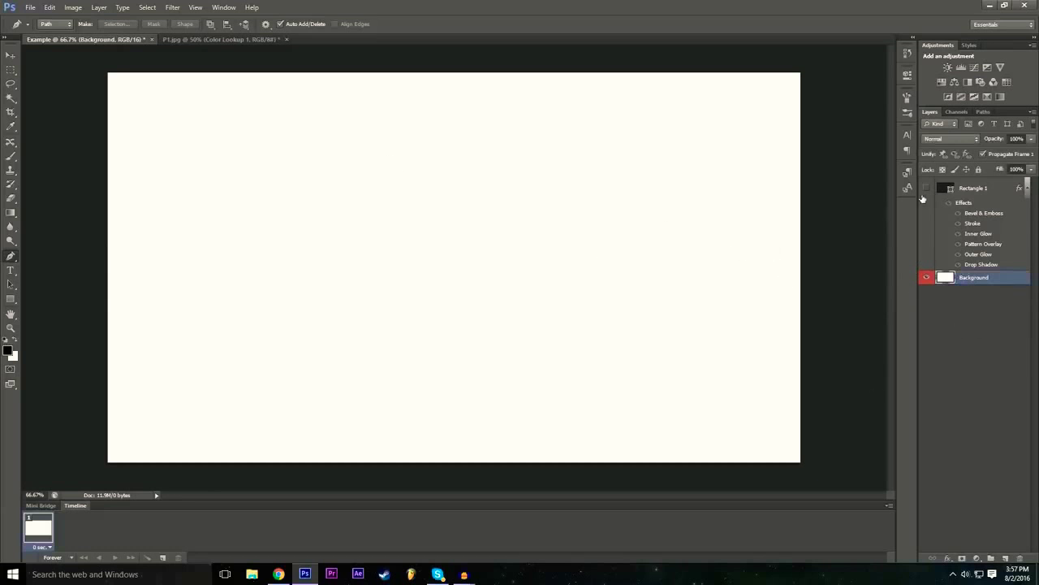
pyautogui.click(926, 189)
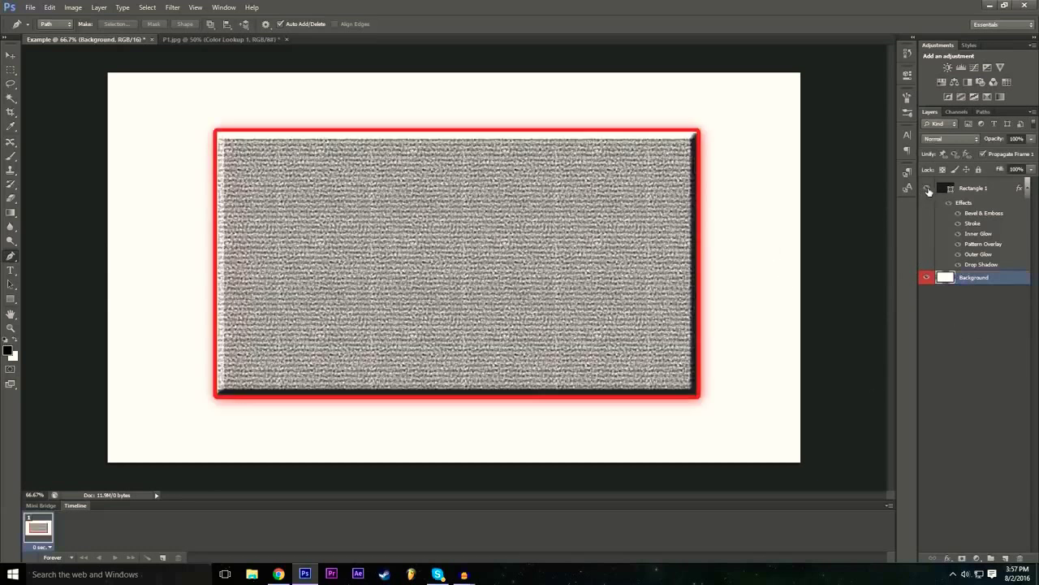
pyautogui.click(927, 189)
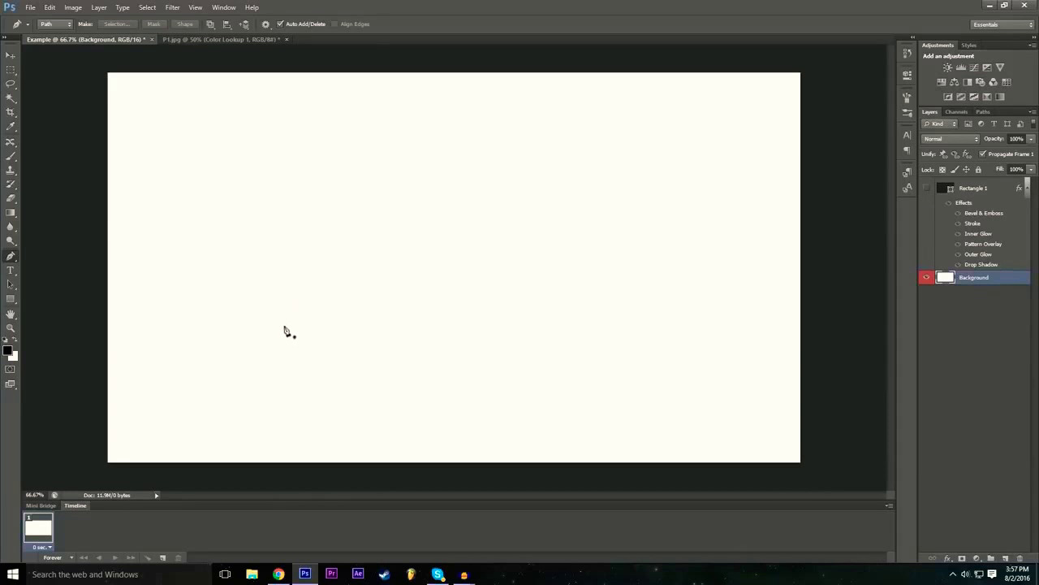
# Step: Start a pen path with an anchor point in the upper-left area of the blank canvas
pyautogui.click(288, 156)
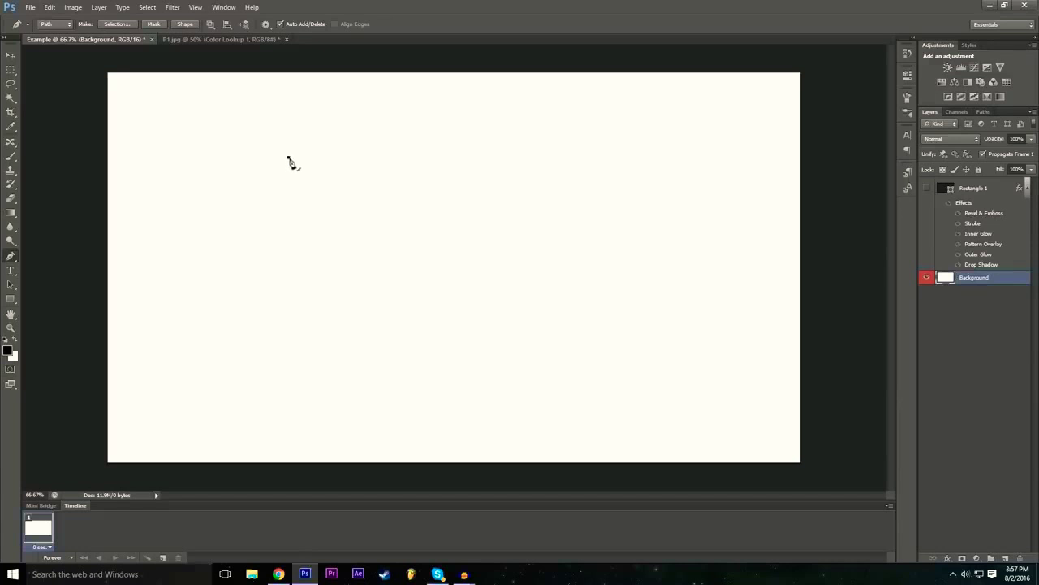
pyautogui.click(461, 154)
pyautogui.click(286, 274)
pyautogui.click(481, 273)
pyautogui.hotkey('ctrl', 'alt', 'z')
pyautogui.hotkey('ctrl', 'alt', 'z')
pyautogui.hotkey('ctrl', 'alt', 'z')
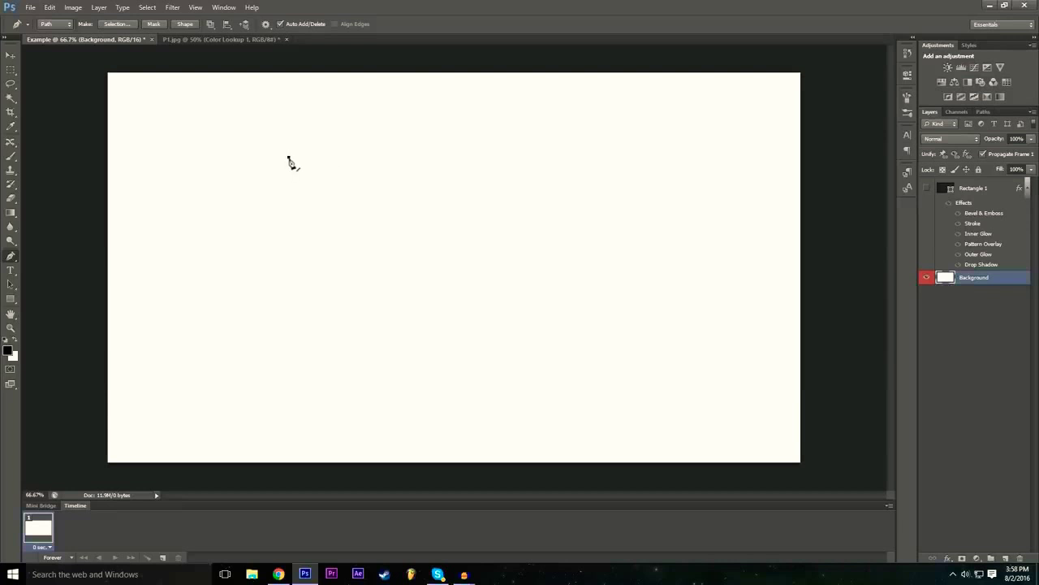
# Step: Draw the straight top, diagonal and bottom segments of a large Z outline from the first anchor point
pyautogui.click(462, 157)
pyautogui.click(48, 6)
pyautogui.click(65, 20)
pyautogui.click(462, 159)
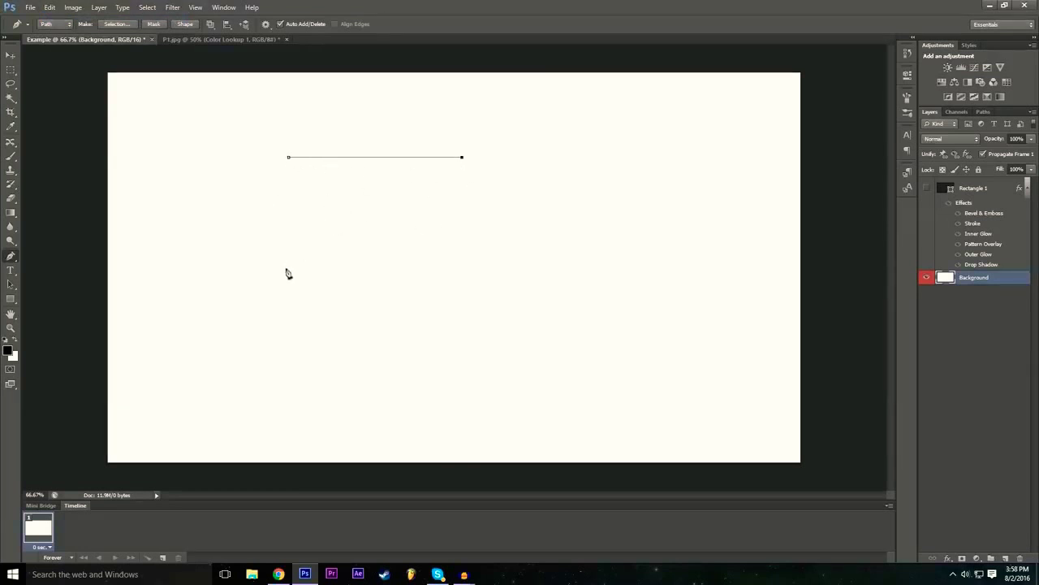
pyautogui.click(342, 276)
pyautogui.keyDown('ctrl'); pyautogui.click(342, 281); pyautogui.keyUp('ctrl')
pyautogui.moveTo(344, 279); pyautogui.dragTo(288, 323)
pyautogui.press('shift')
pyautogui.click(475, 324)
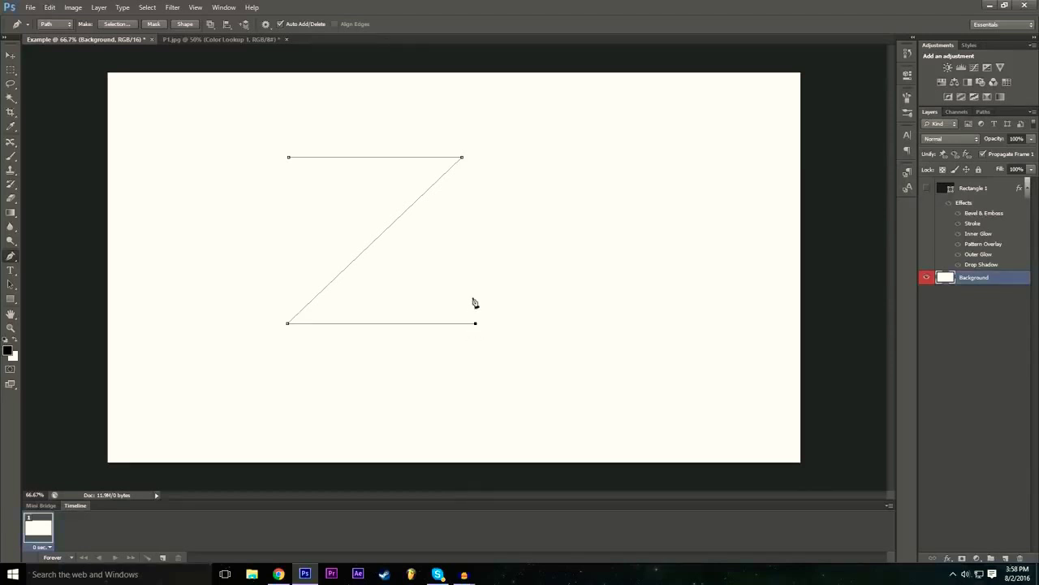
# Step: Complete the Z as a closed outline by adding the parallel inner-bottom, diagonal and top edges
pyautogui.click(475, 289)
pyautogui.click(357, 289)
pyautogui.click(490, 159)
pyautogui.moveTo(491, 159); pyautogui.dragTo(507, 144)
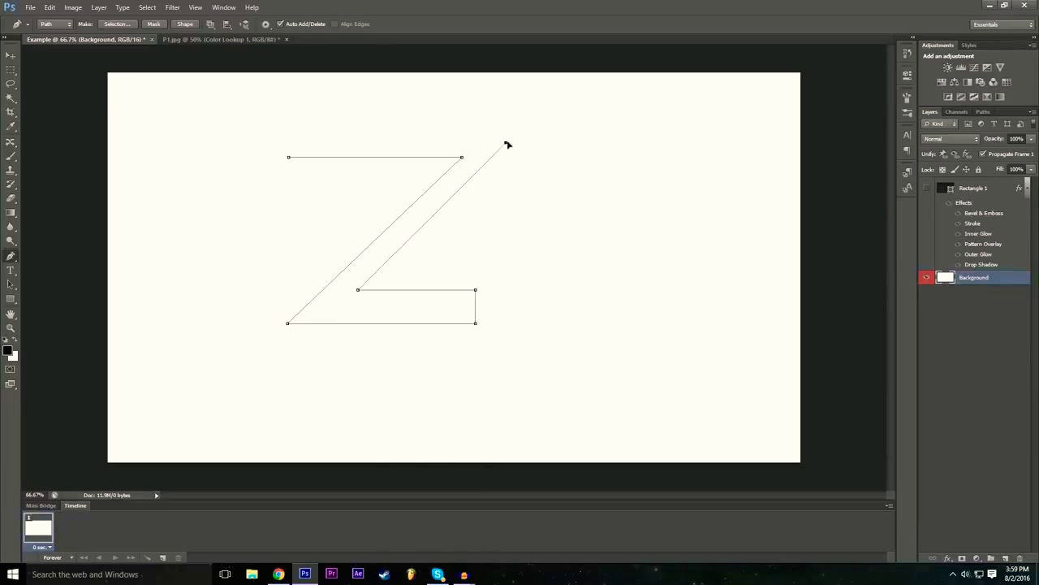
pyautogui.click(290, 142)
# Step: Define the closed Z path as a custom shape named "Z"
pyautogui.rightClick(360, 321)
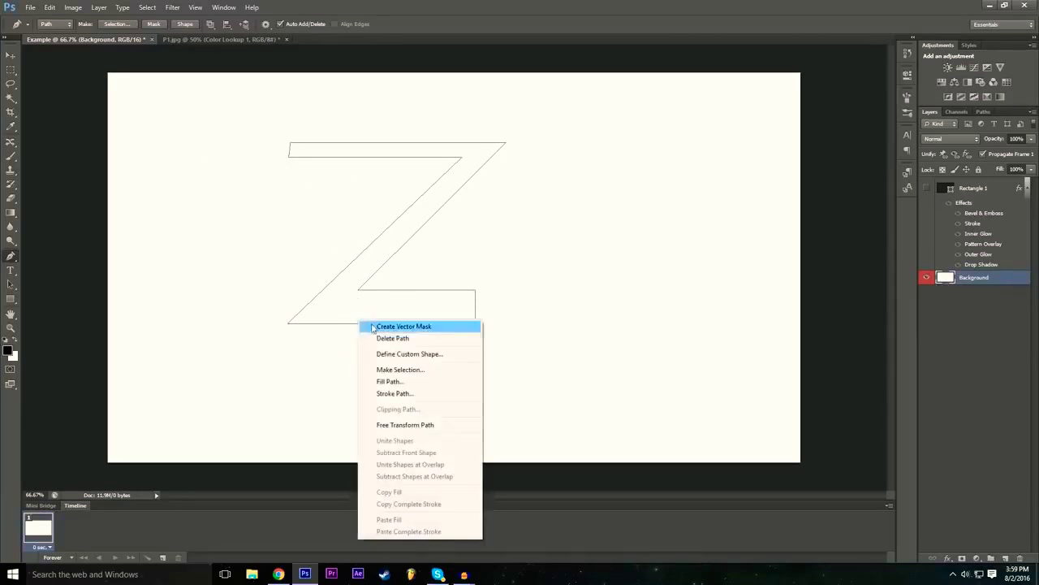
pyautogui.click(432, 358)
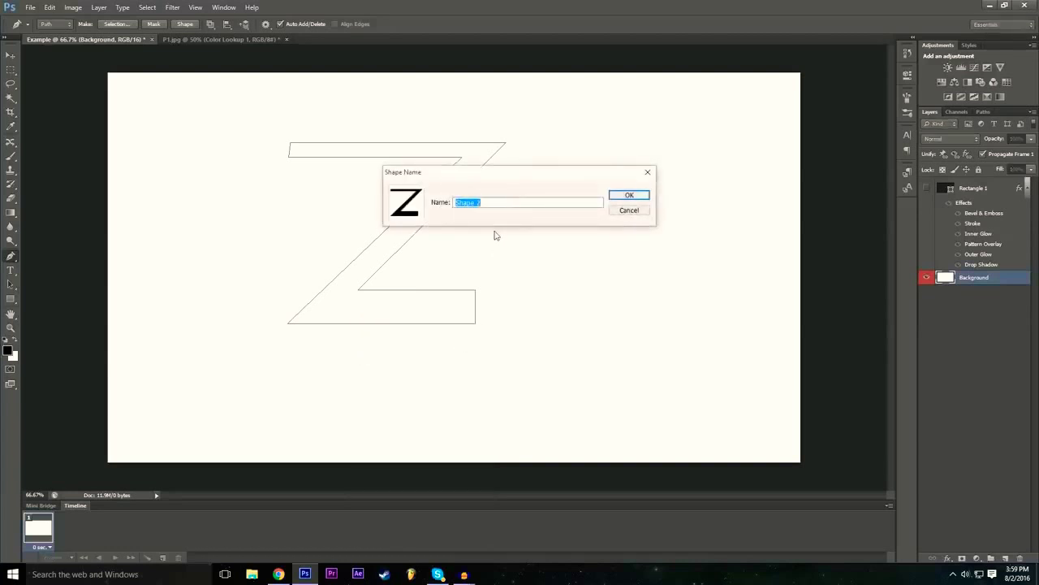
pyautogui.write('Z')
pyautogui.press('Return')
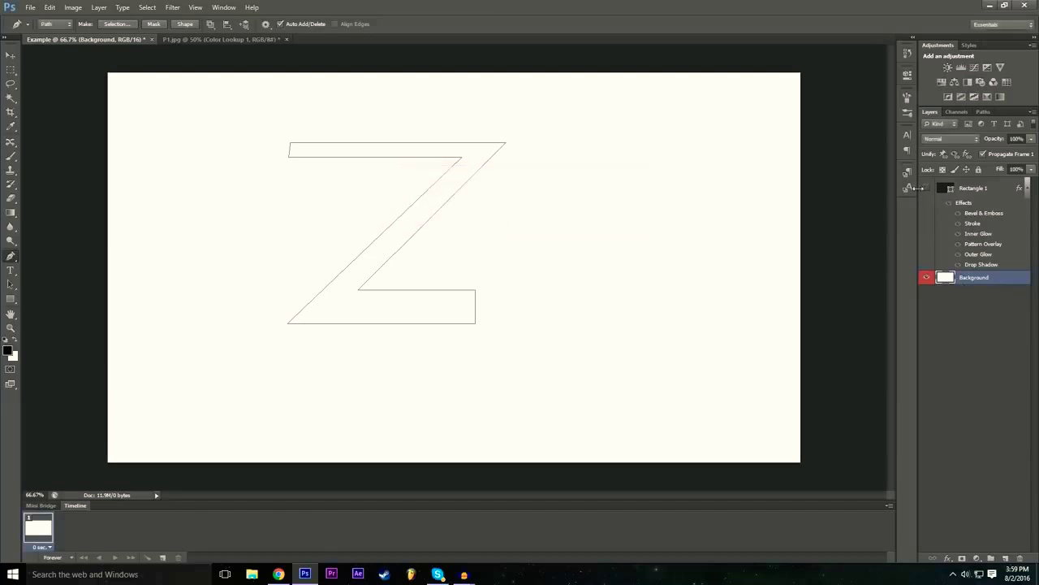
# Step: Activate the Custom Shape tool and choose the saved Z shape from the shape presets
pyautogui.click(10, 298)
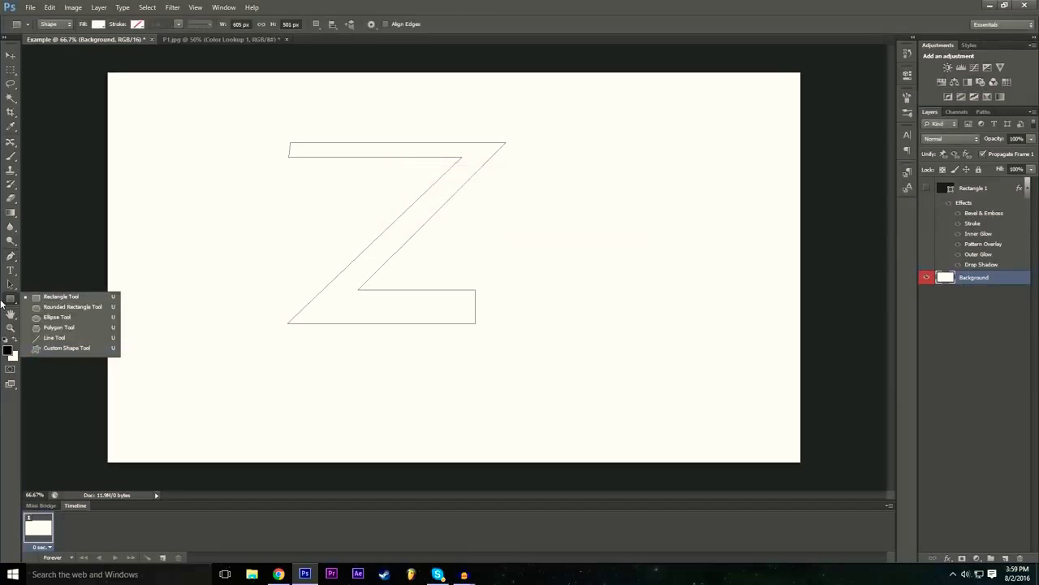
pyautogui.click(60, 349)
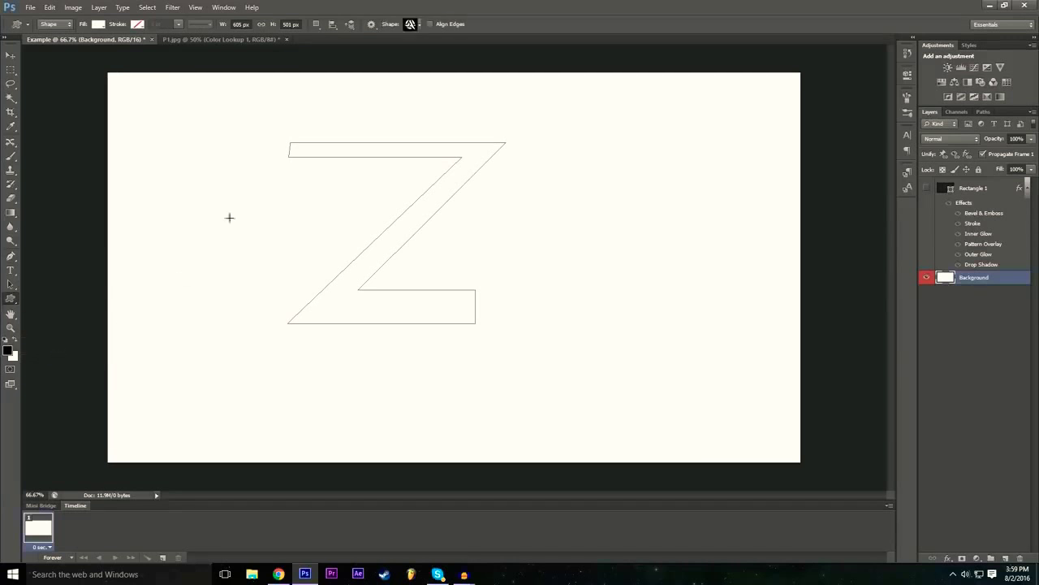
pyautogui.click(420, 26)
pyautogui.scroll(2, 420, 84)
pyautogui.scroll(-2, 421, 84)
pyautogui.scroll(3, 421, 79)
pyautogui.scroll(-3, 416, 87)
pyautogui.click(412, 100)
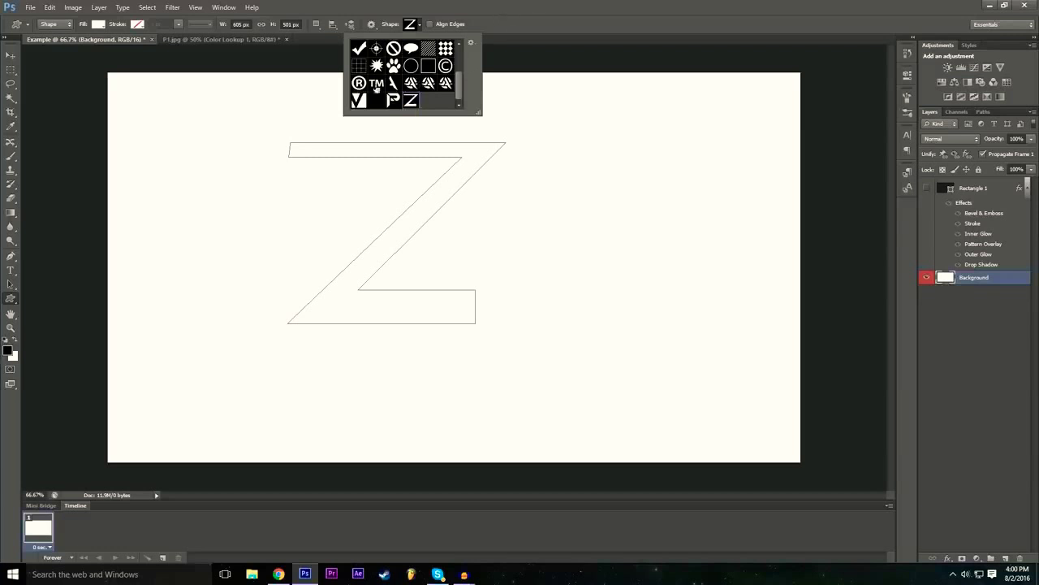
pyautogui.click(518, 5)
# Step: Place the Z custom shape at 605 by 501 px with proportions preserved and move it near the canvas centre
pyautogui.click(442, 273)
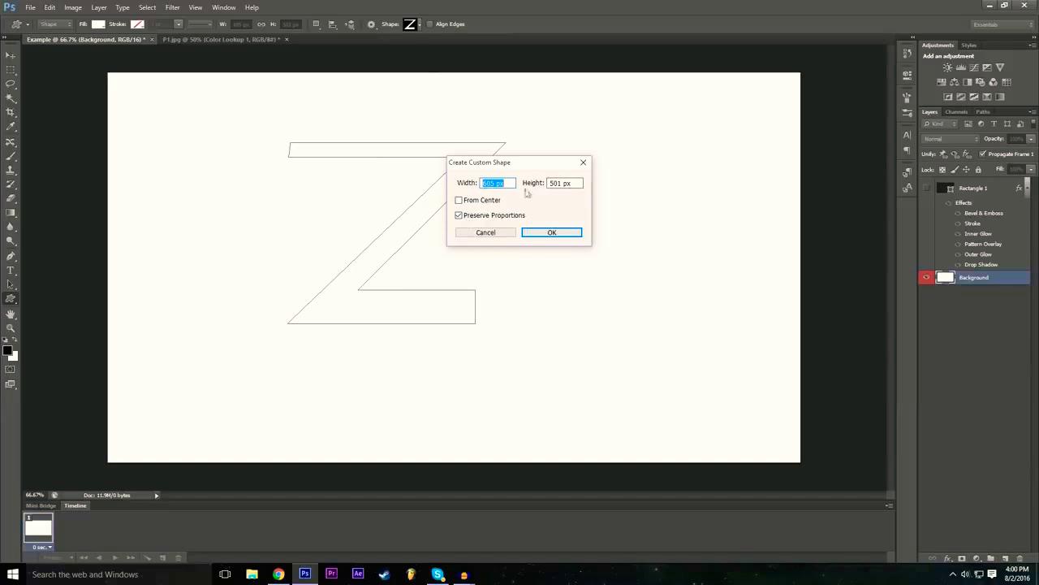
pyautogui.click(552, 232)
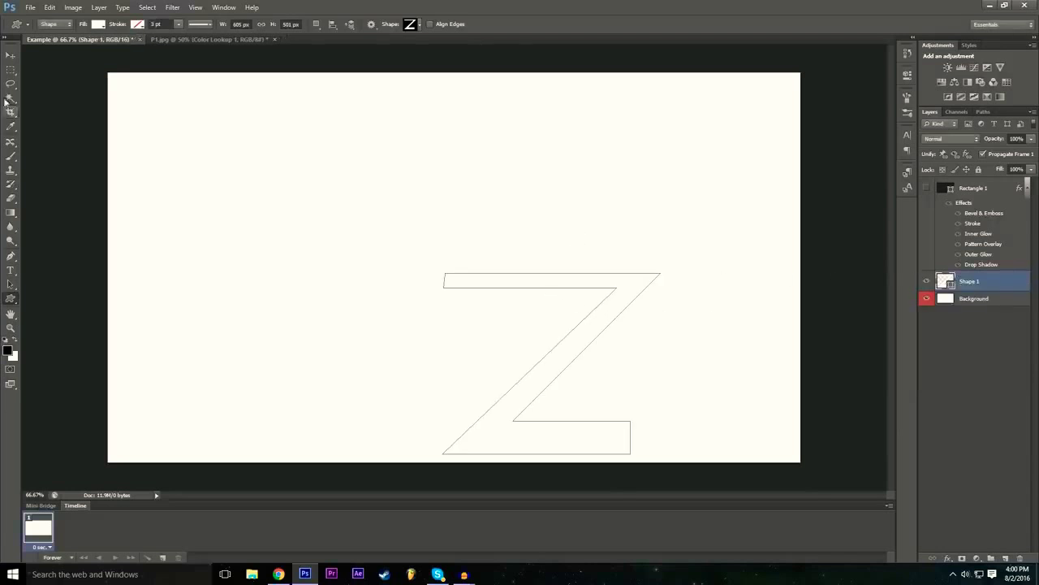
pyautogui.click(11, 55)
pyautogui.moveTo(566, 359); pyautogui.dragTo(457, 297)
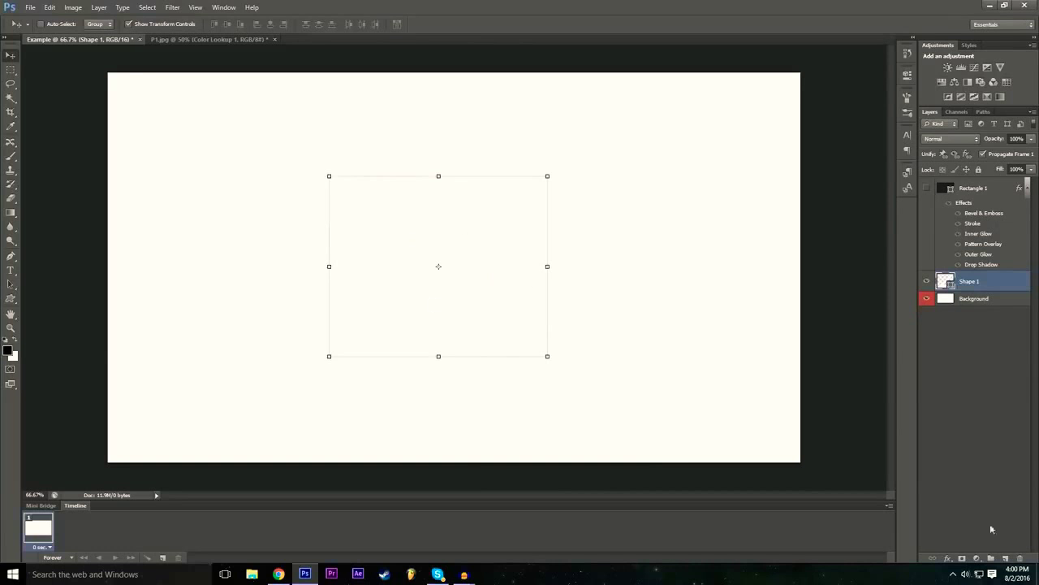
# Step: Add a Color Overlay effect to the Z shape layer
pyautogui.click(944, 558)
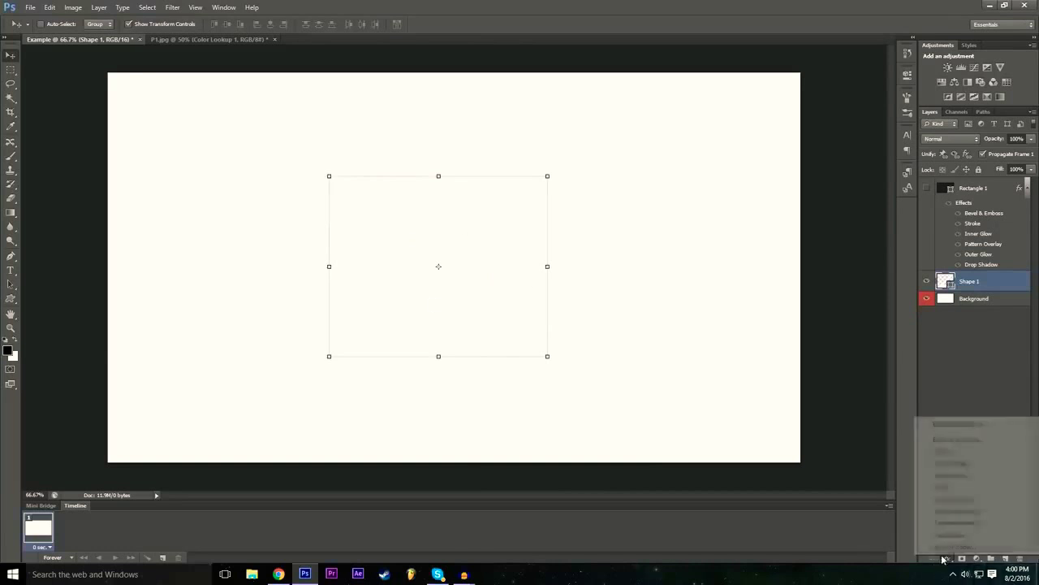
pyautogui.click(979, 428)
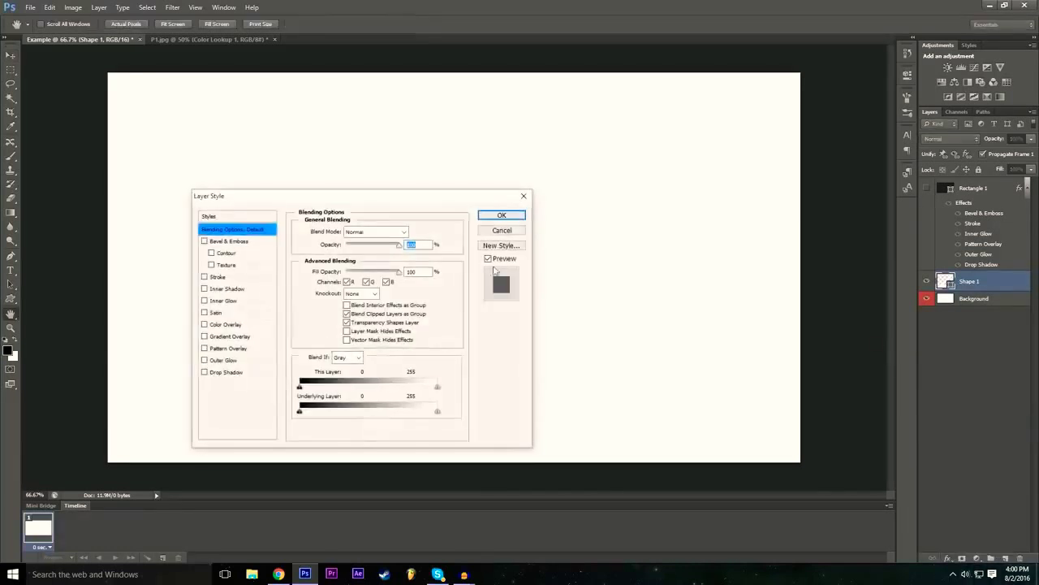
pyautogui.moveTo(359, 200); pyautogui.dragTo(903, 123)
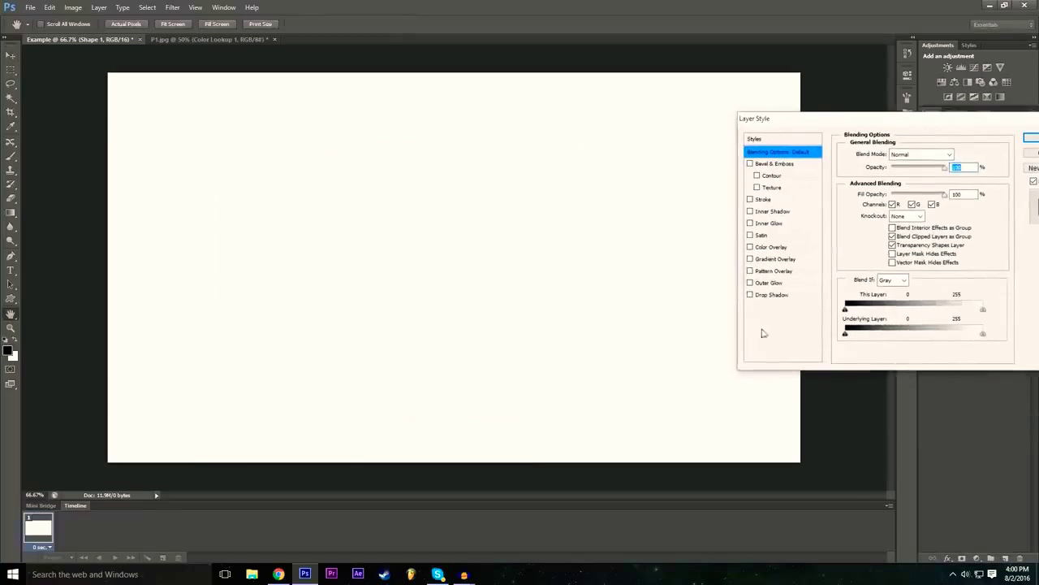
pyautogui.click(750, 247)
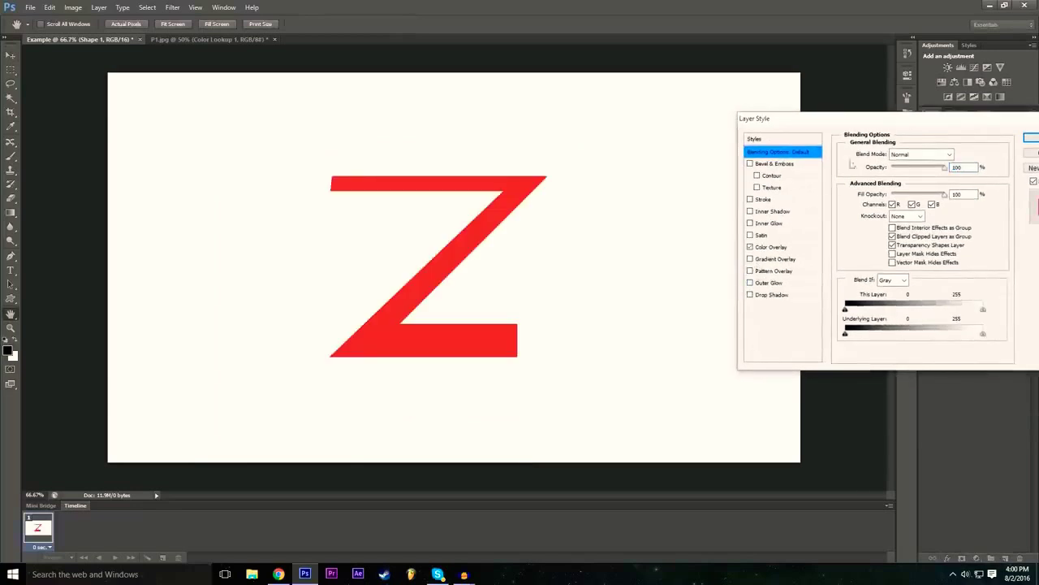
pyautogui.moveTo(872, 123); pyautogui.dragTo(708, 153)
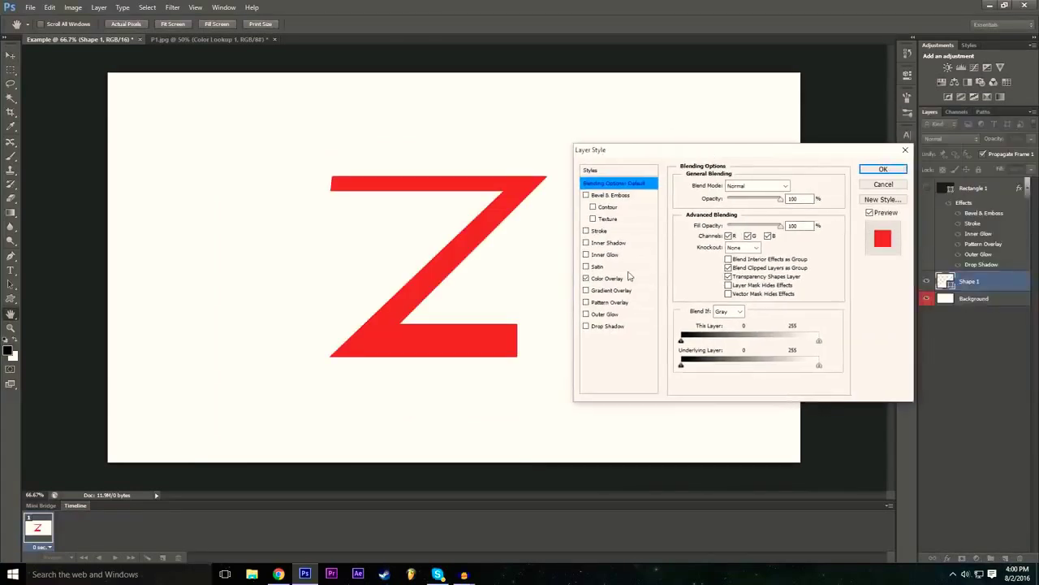
# Step: Set the Z shape's Color Overlay color to black
pyautogui.click(628, 277)
pyautogui.click(795, 185)
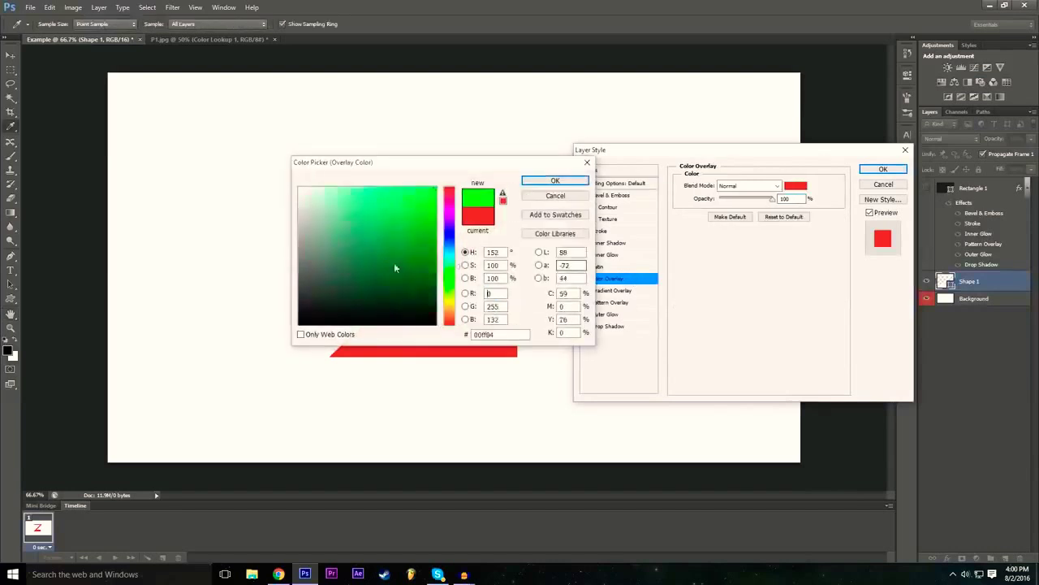
pyautogui.moveTo(395, 264); pyautogui.dragTo(202, 388)
pyautogui.moveTo(320, 277); pyautogui.dragTo(297, 326)
pyautogui.moveTo(431, 171); pyautogui.dragTo(528, 225)
pyautogui.click(673, 233)
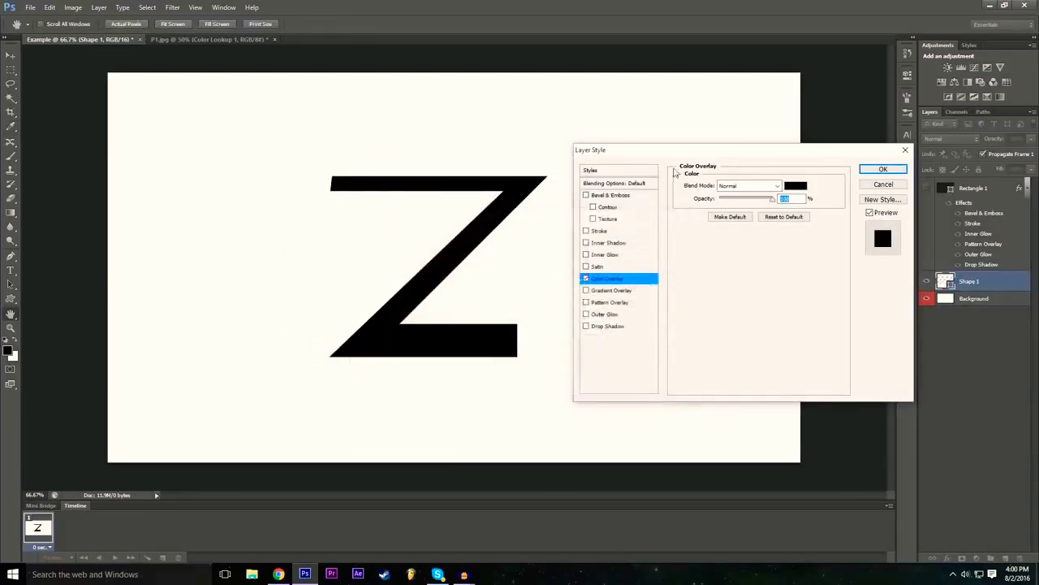
# Step: Give the Z shape a widened red Outer Glow with a size of 46 px, and hide the Background layer
pyautogui.click(592, 315)
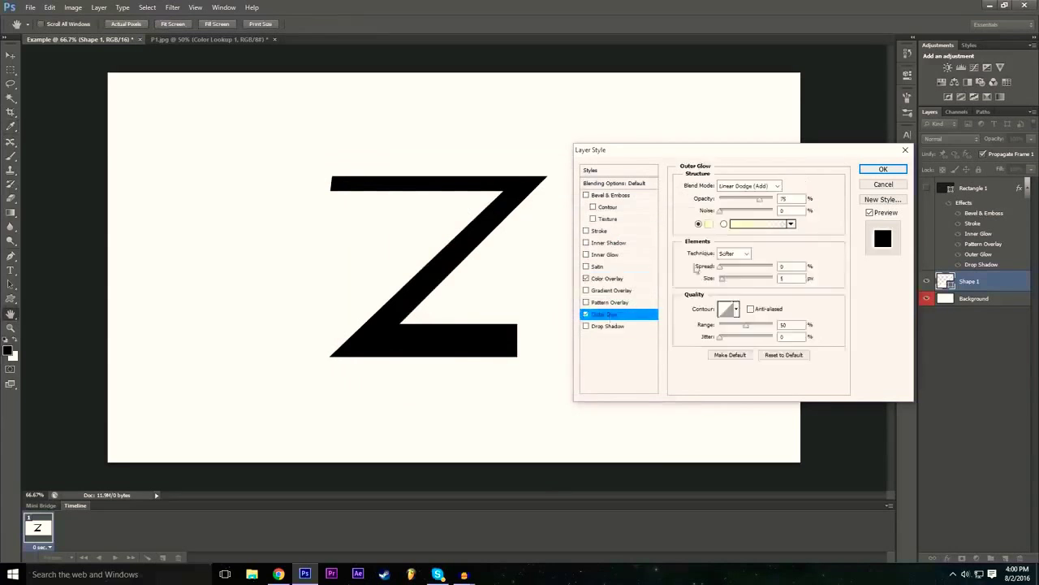
pyautogui.click(709, 224)
pyautogui.click(546, 241)
pyautogui.moveTo(504, 258); pyautogui.dragTo(534, 240)
pyautogui.click(633, 234)
pyautogui.moveTo(724, 278); pyautogui.dragTo(734, 267)
pyautogui.moveTo(843, 156); pyautogui.dragTo(847, 164)
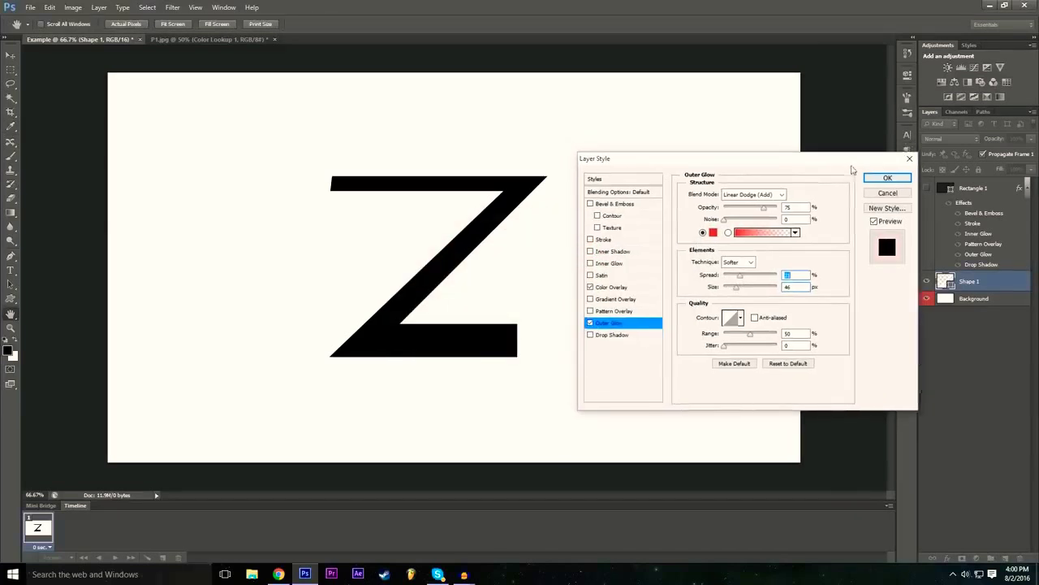
pyautogui.click(867, 177)
pyautogui.click(925, 333)
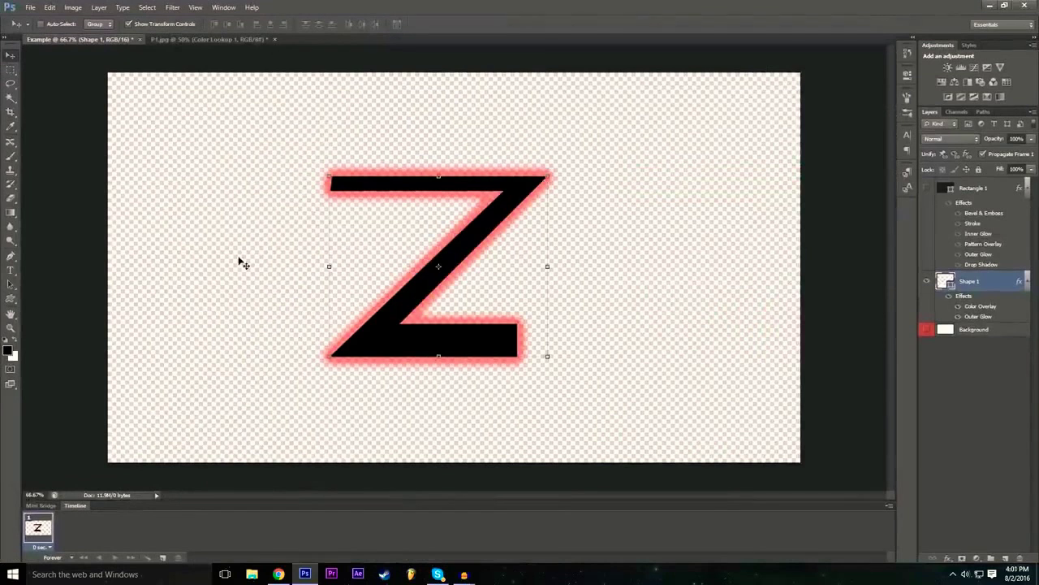
# Step: Compare the styled Z in the Example document with the graded car image in P1.jpg
pyautogui.click(217, 39)
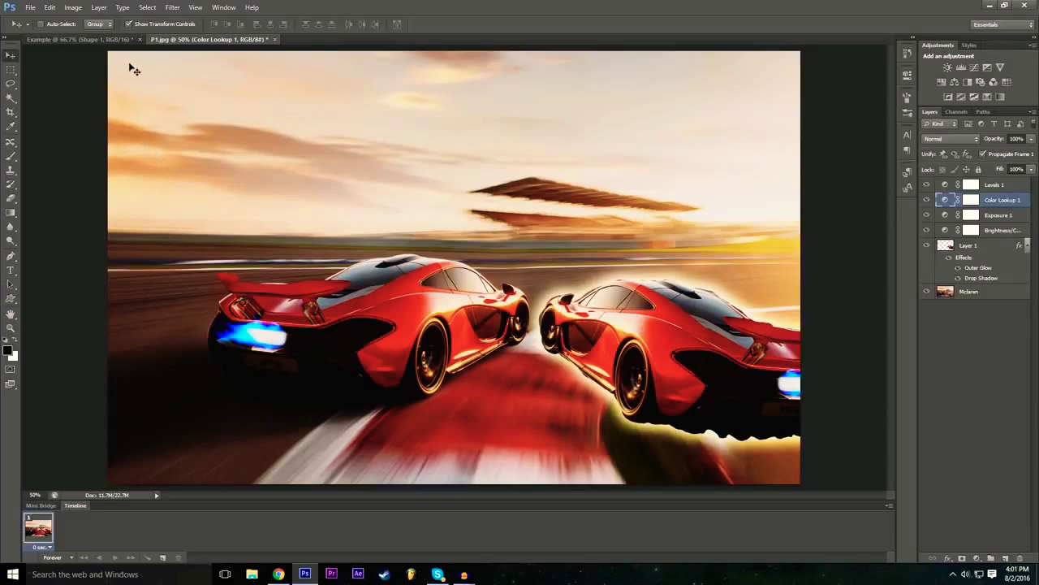
pyautogui.click(122, 39)
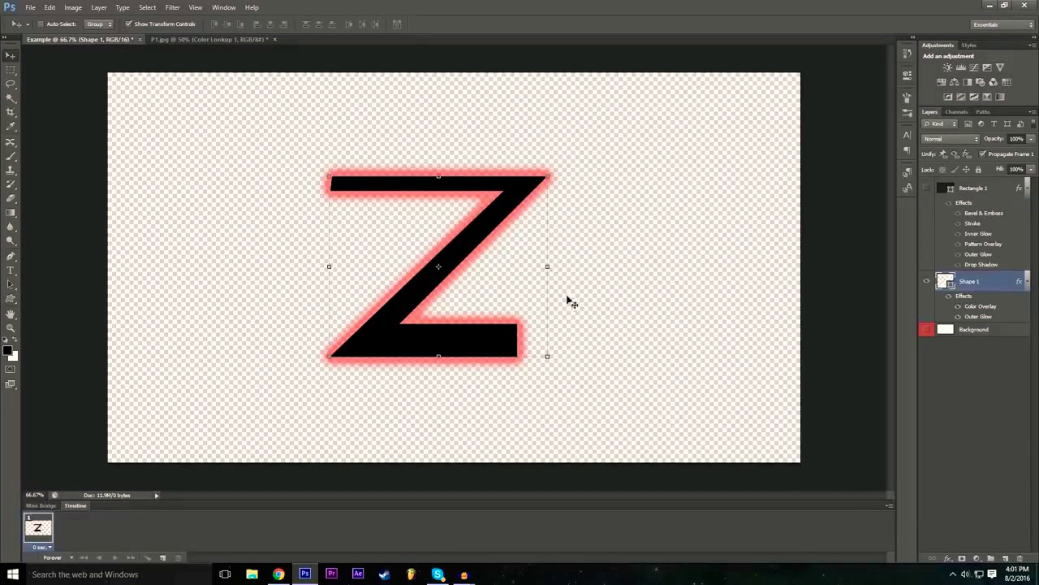
pyautogui.click(249, 39)
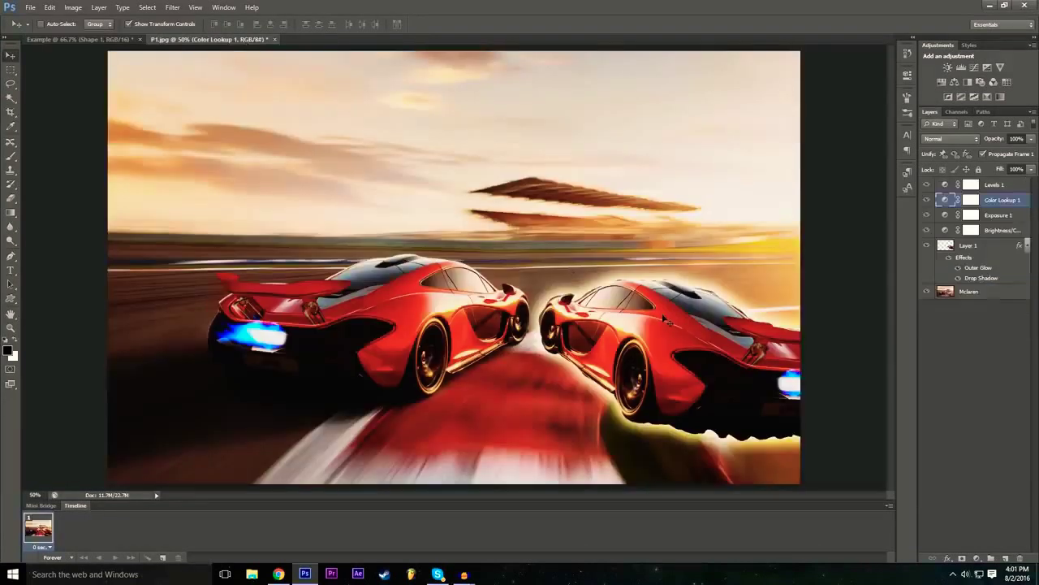